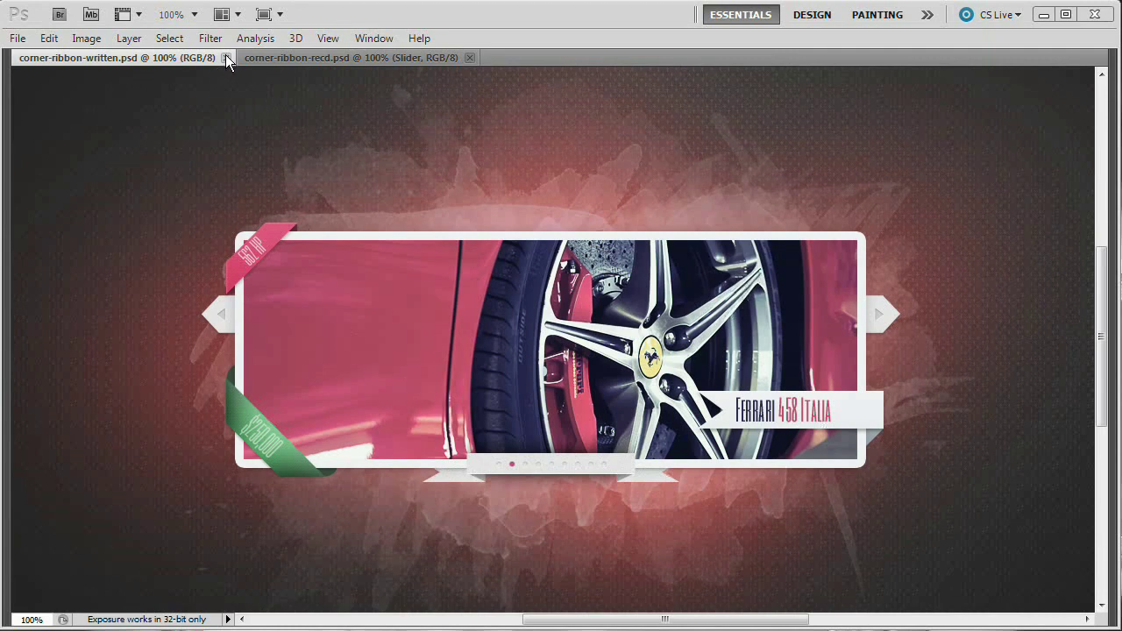
# Close corner-ribbon-written.psd so only corner-ribbon-recd.psd stays open, with panels restored.
pyautogui.click(225, 56)
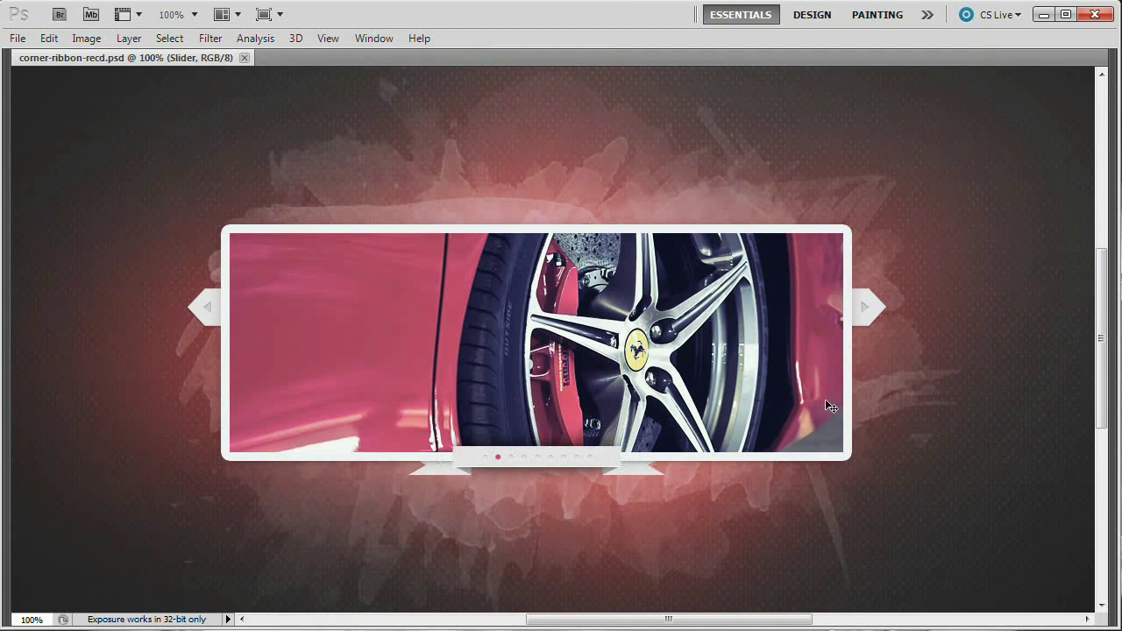
pyautogui.press('Tab')
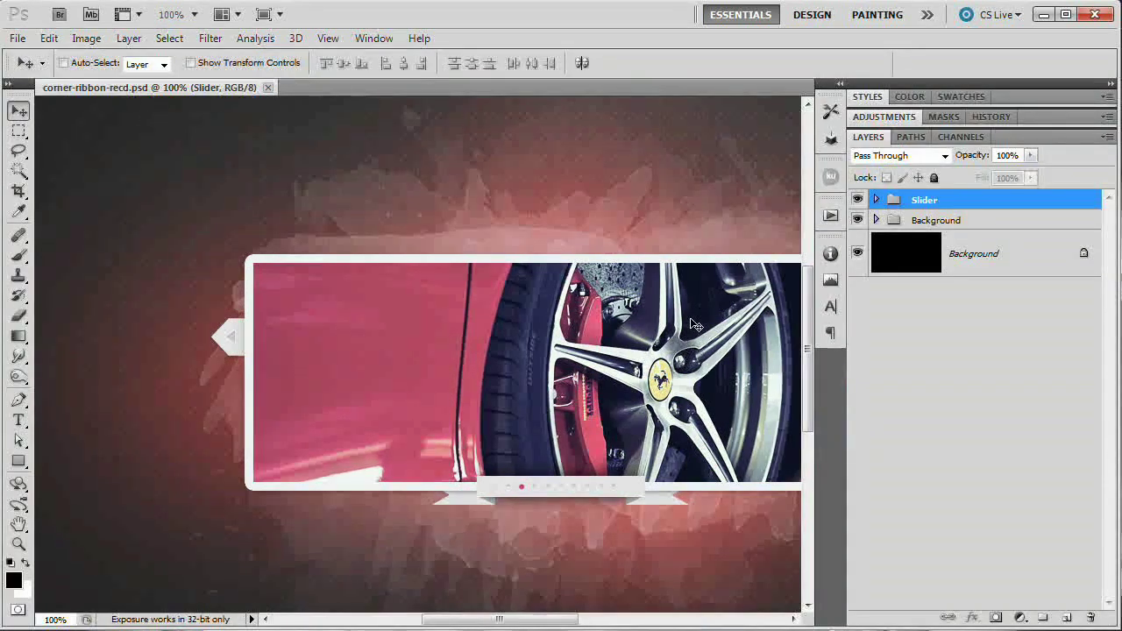
pyautogui.moveTo(697, 351); pyautogui.dragTo(548, 306)
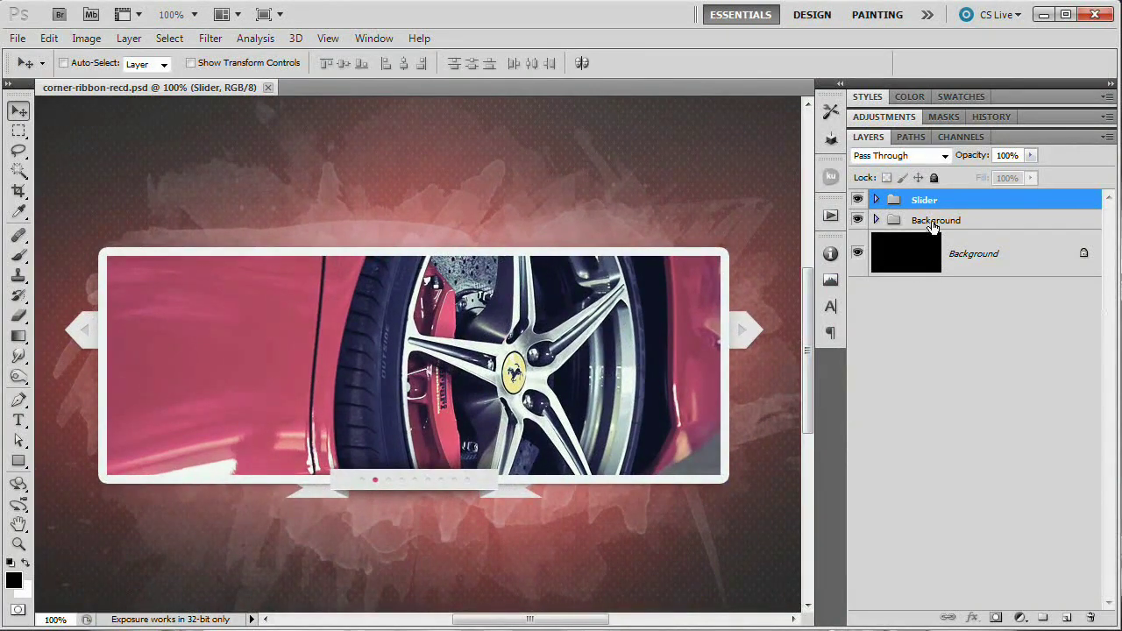
pyautogui.moveTo(859, 220); pyautogui.dragTo(858, 200)
pyautogui.click(921, 253)
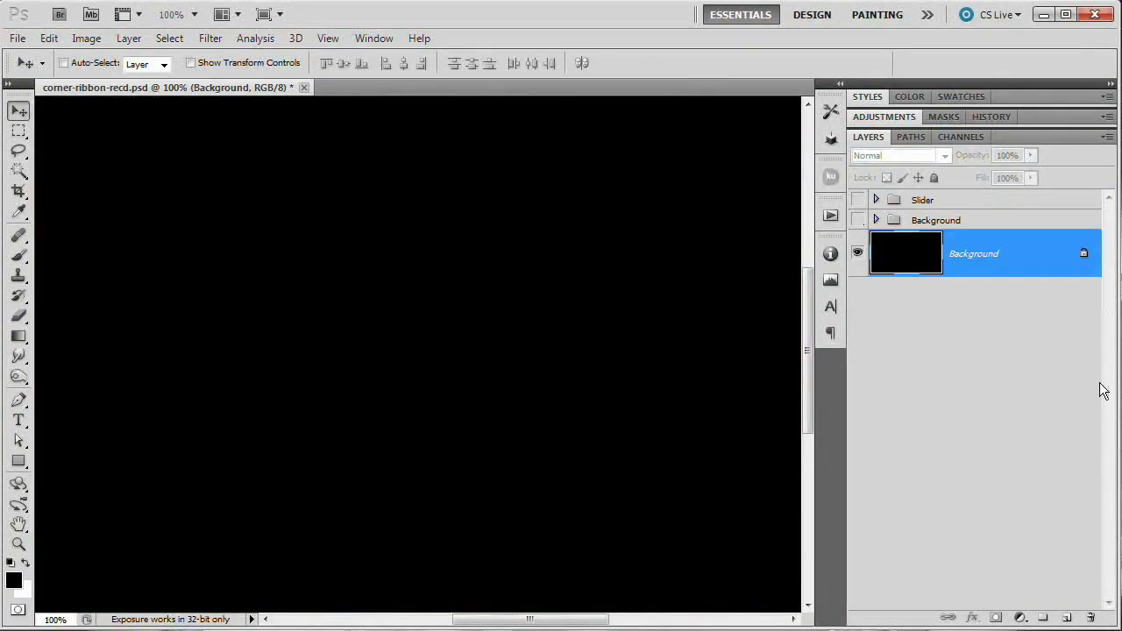
pyautogui.hotkey('ctrl', 'shift', 'alt', 'n')
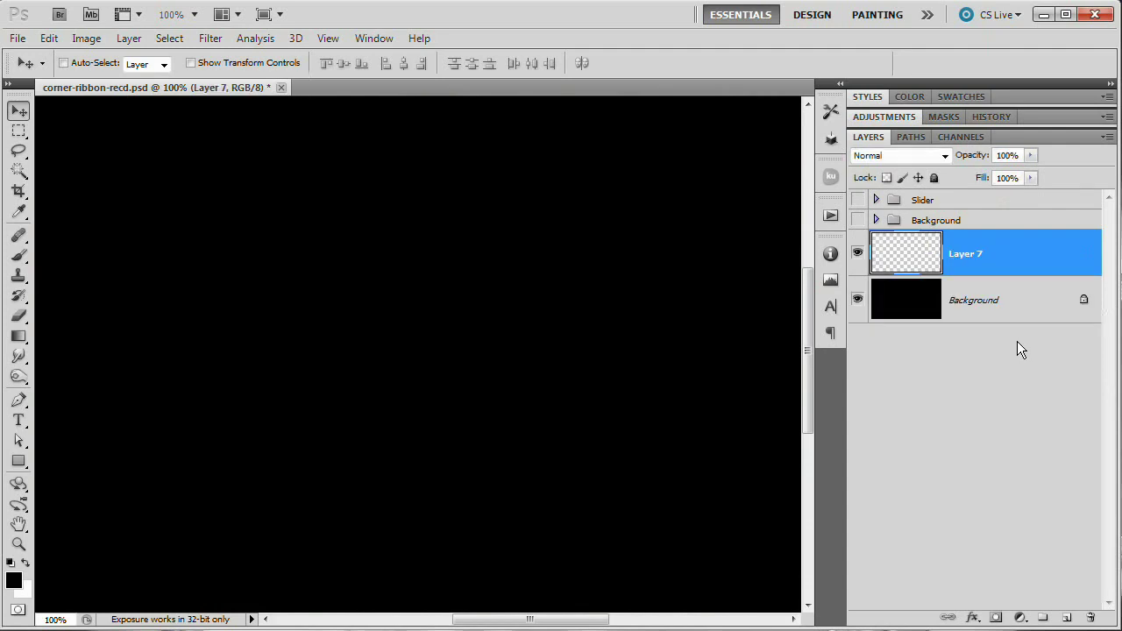
pyautogui.click(14, 580)
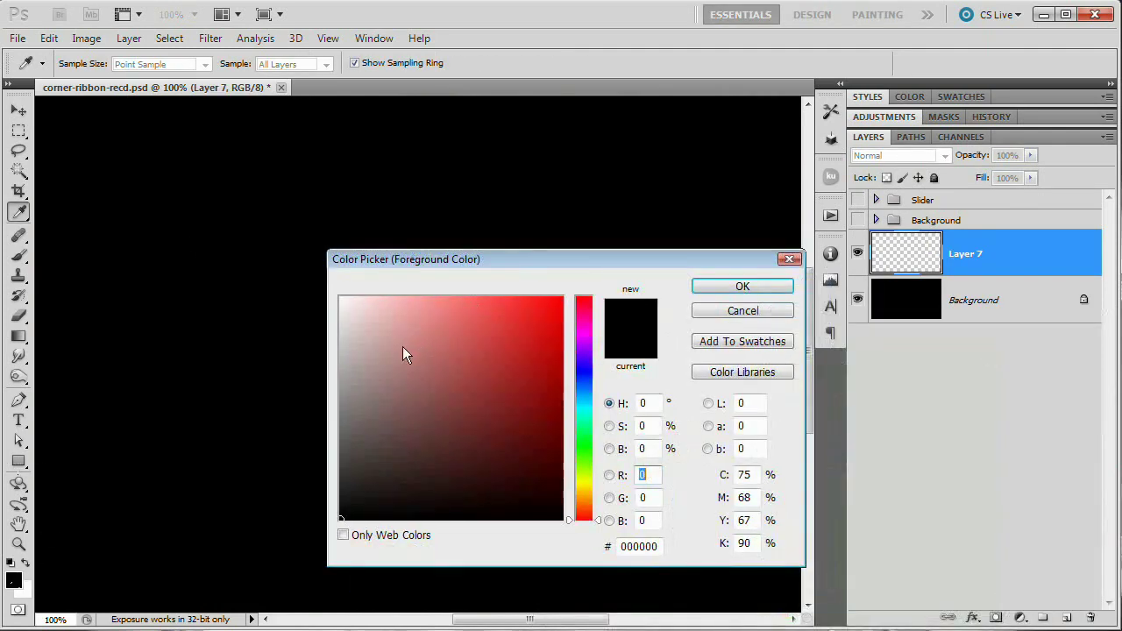
pyautogui.moveTo(403, 353); pyautogui.dragTo(313, 324)
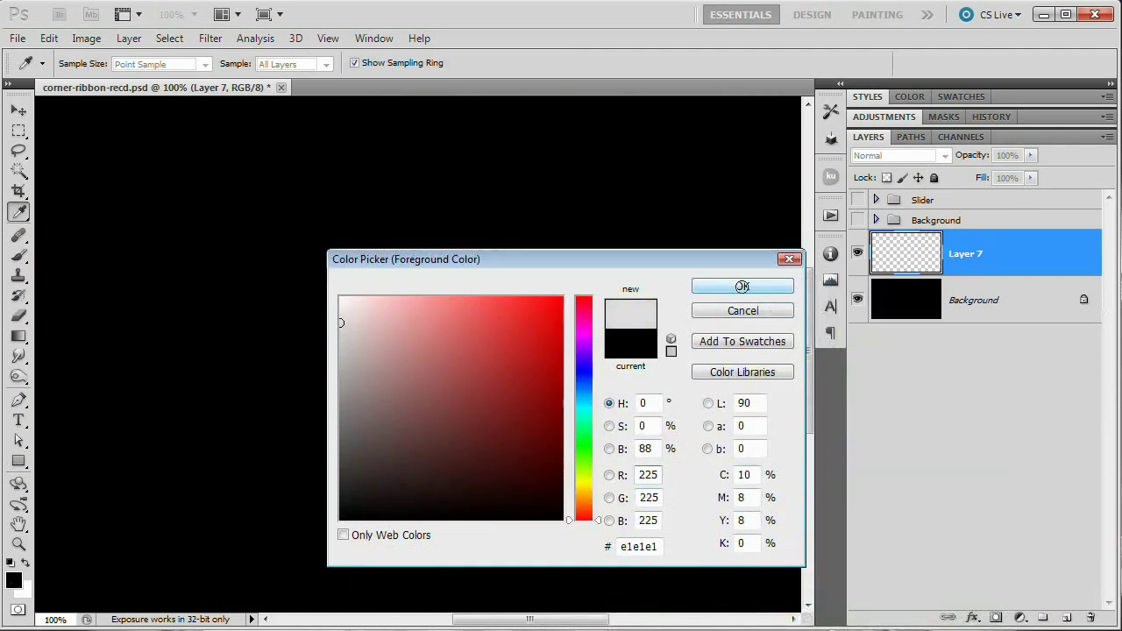
pyautogui.click(741, 287)
pyautogui.press('v')
pyautogui.hotkey('alt', 'BackSpace')
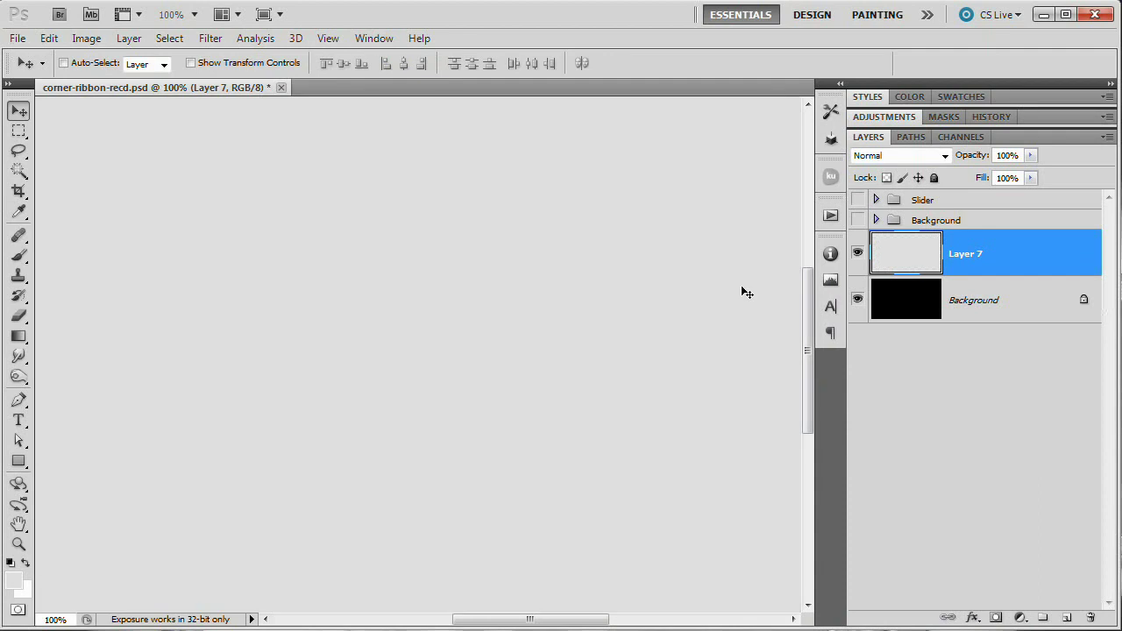
pyautogui.click(211, 38)
pyautogui.moveTo(308, 201)
pyautogui.moveTo(386, 248)
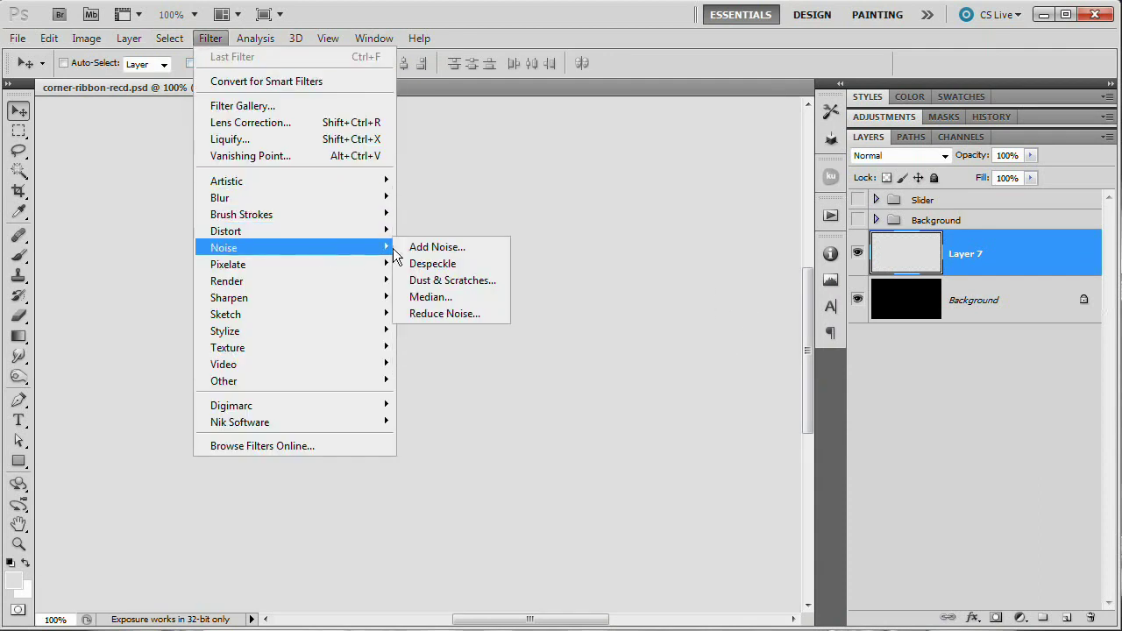
pyautogui.click(431, 247)
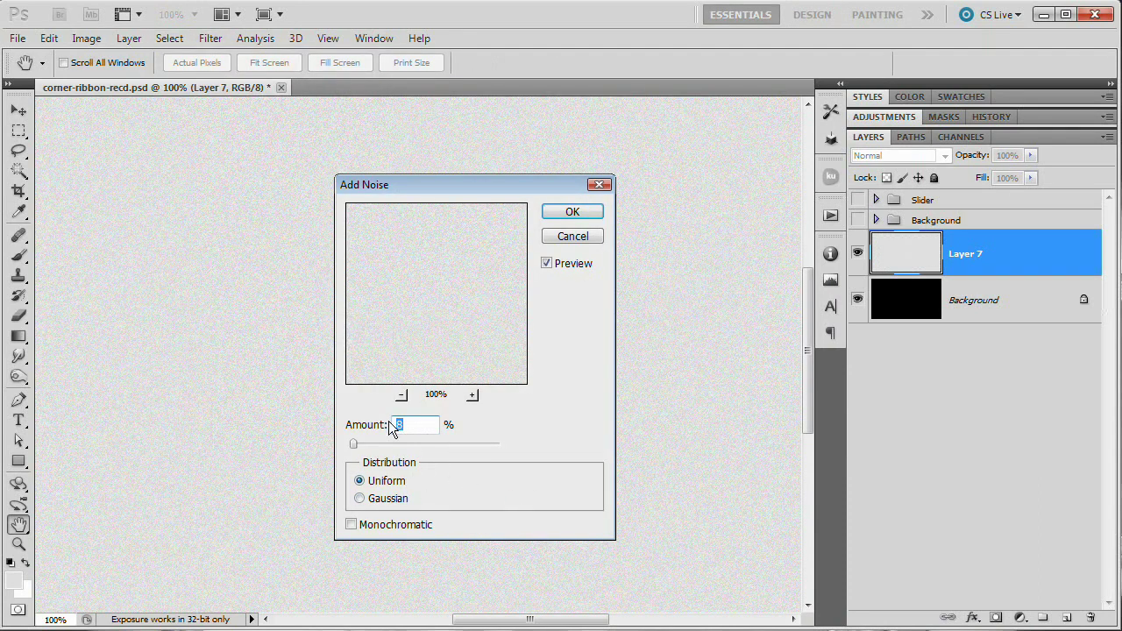
pyautogui.write('3')
pyautogui.click(566, 211)
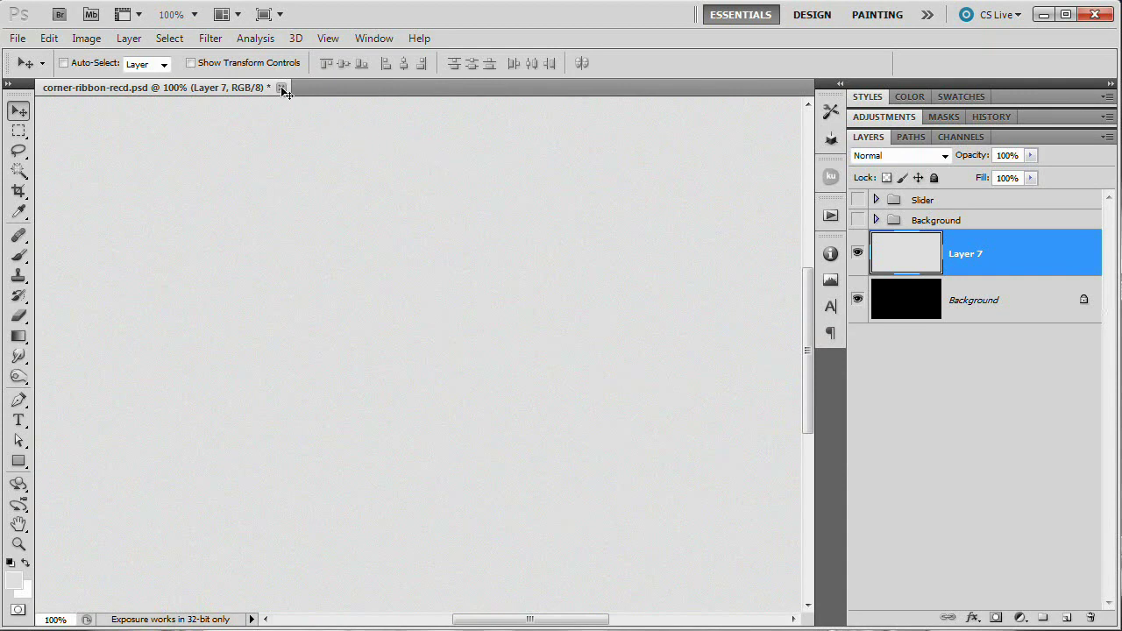
pyautogui.moveTo(1108, 596); pyautogui.dragTo(1090, 617)
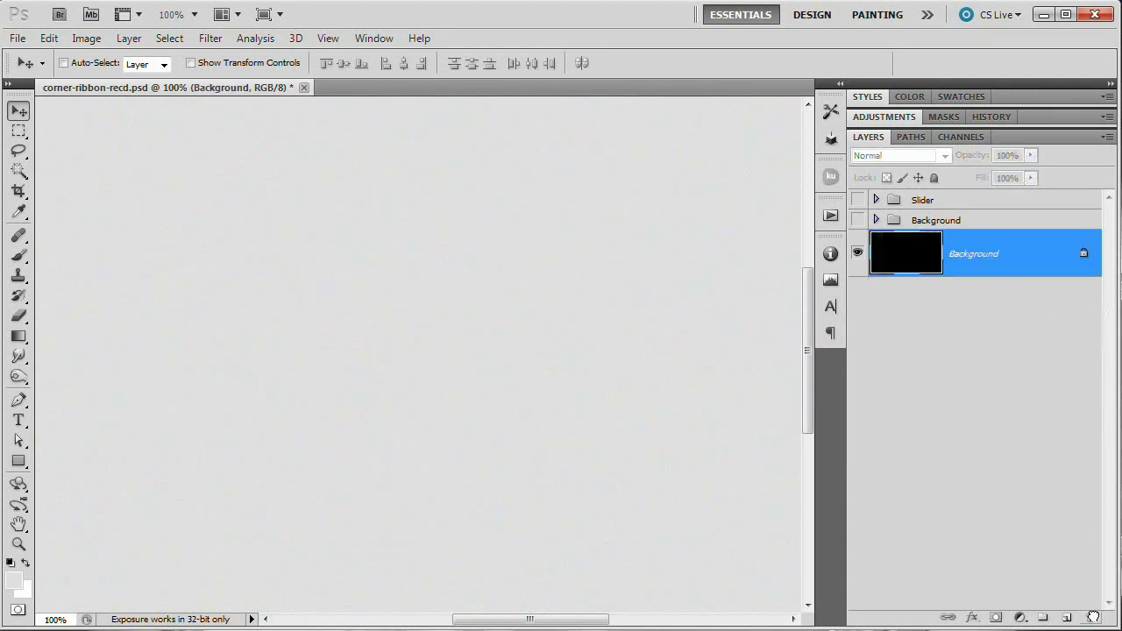
pyautogui.click(857, 220)
pyautogui.click(857, 200)
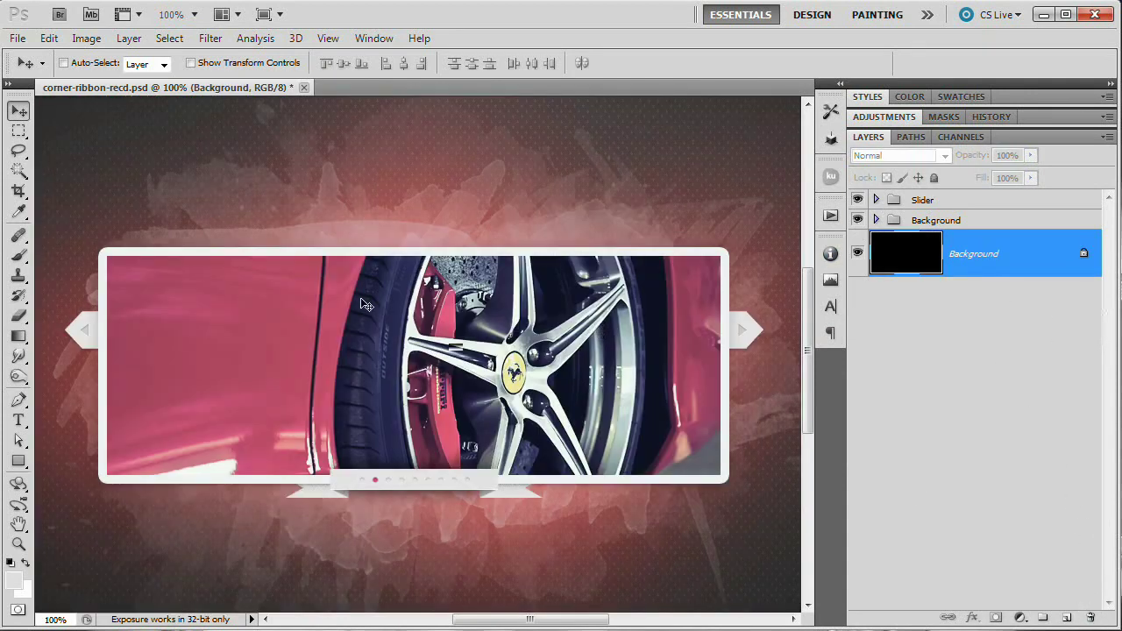
pyautogui.moveTo(455, 359); pyautogui.dragTo(506, 344)
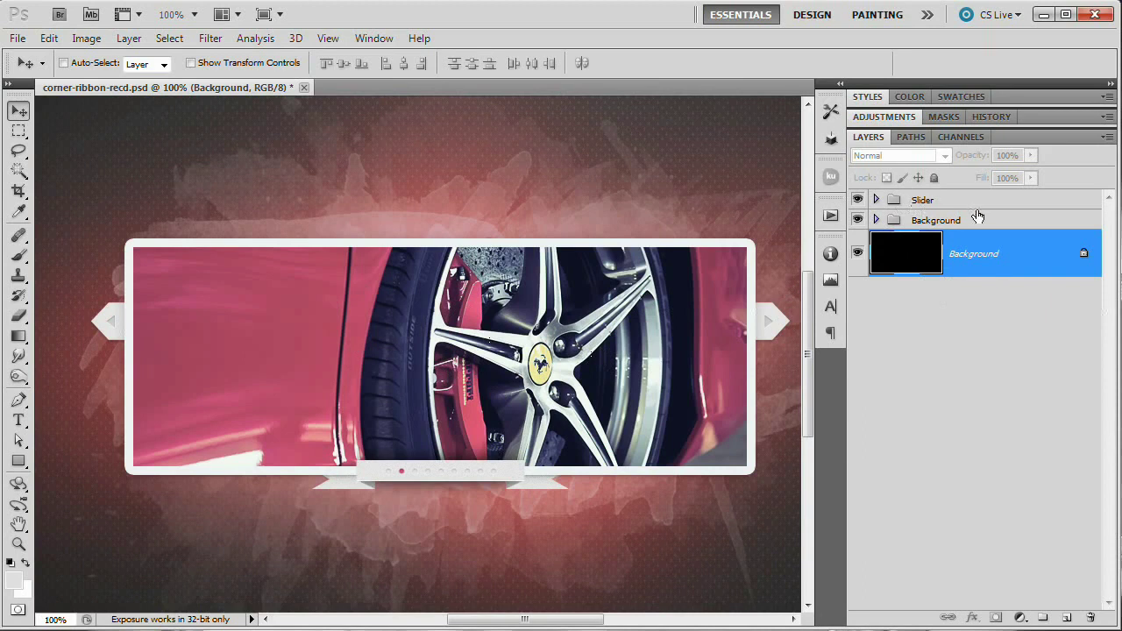
# Draw a thin light grey rectangle, Shape 3, over the Slider group's lower right corner.
pyautogui.click(928, 199)
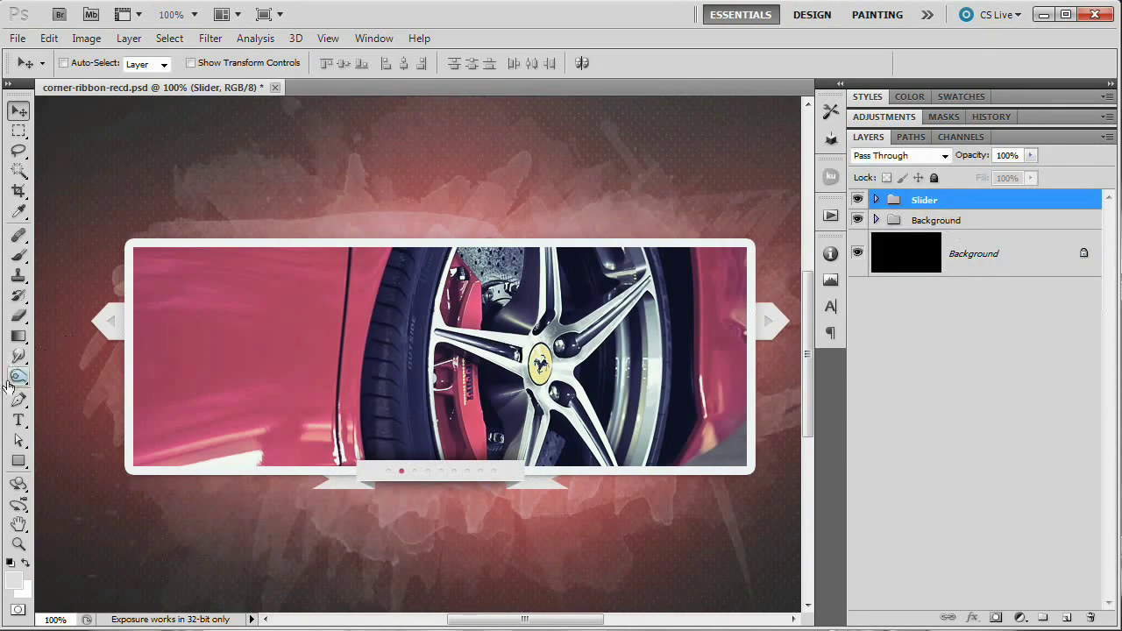
pyautogui.click(19, 462)
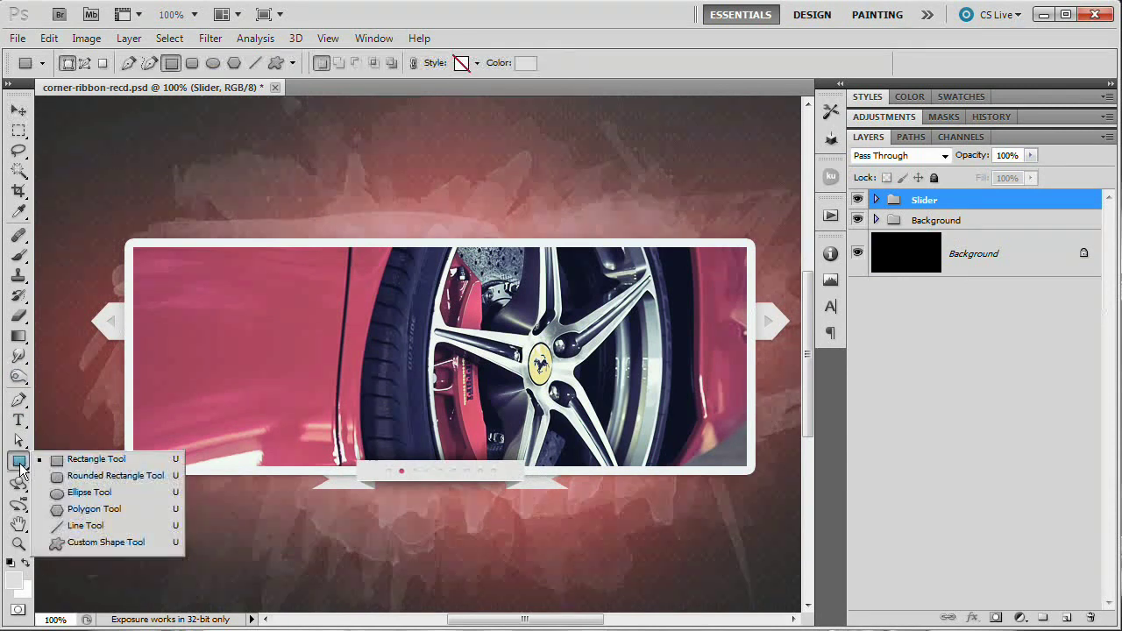
pyautogui.click(83, 462)
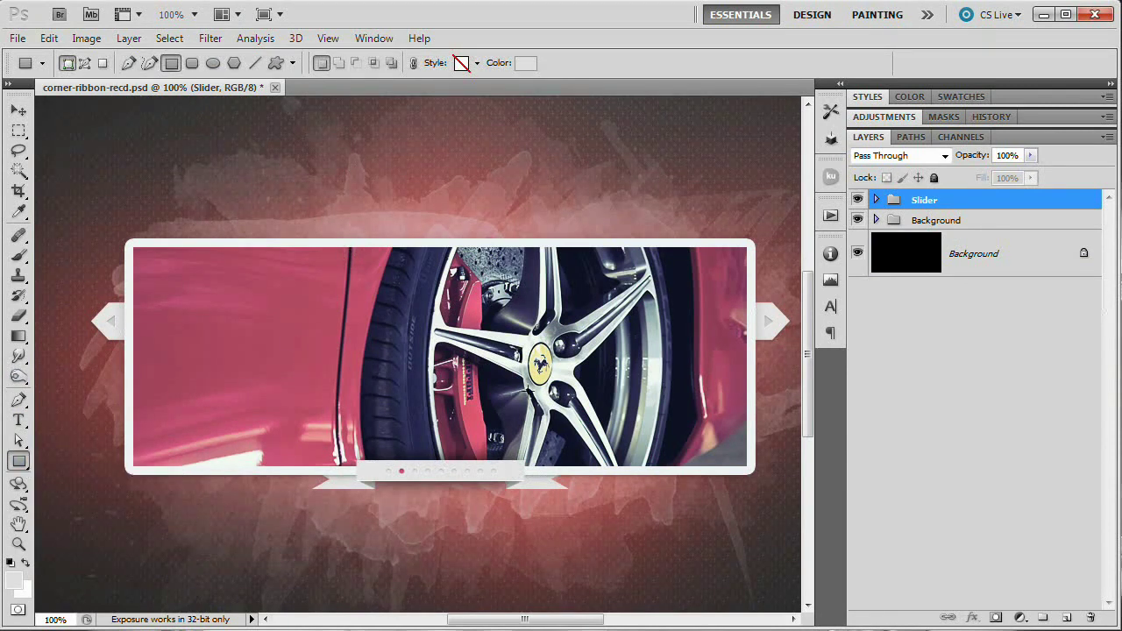
pyautogui.moveTo(526, 387); pyautogui.dragTo(770, 427)
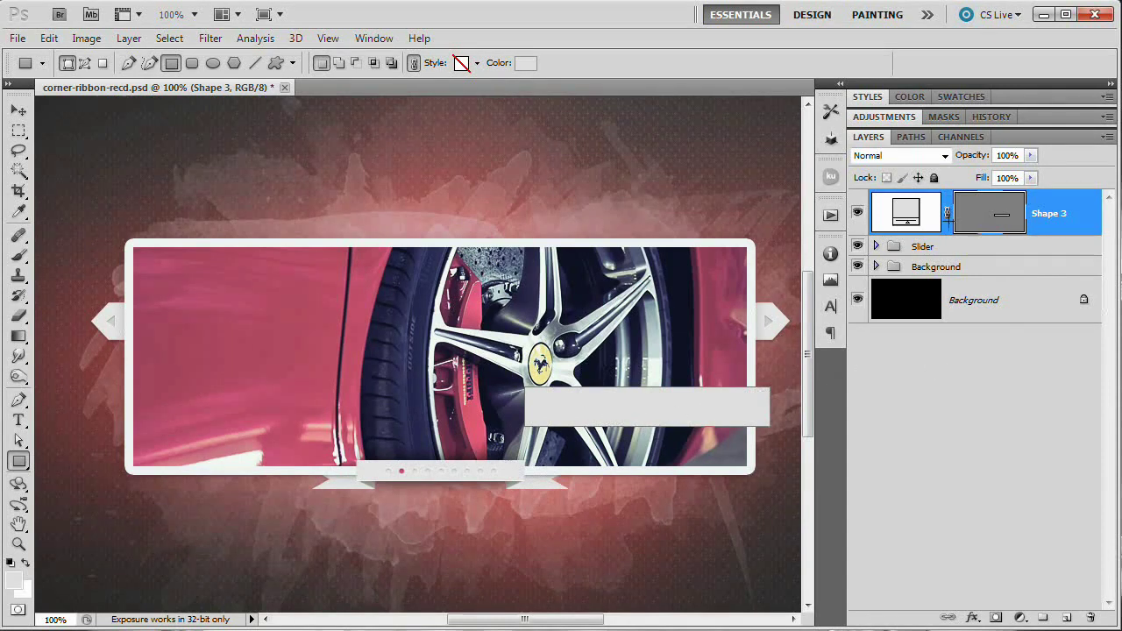
pyautogui.doubleClick(908, 213)
# Recolour Shape 3 to near-white f0f4f5 sampled from the canvas, then zoom onto its right end.
pyautogui.moveTo(591, 259); pyautogui.dragTo(313, 184)
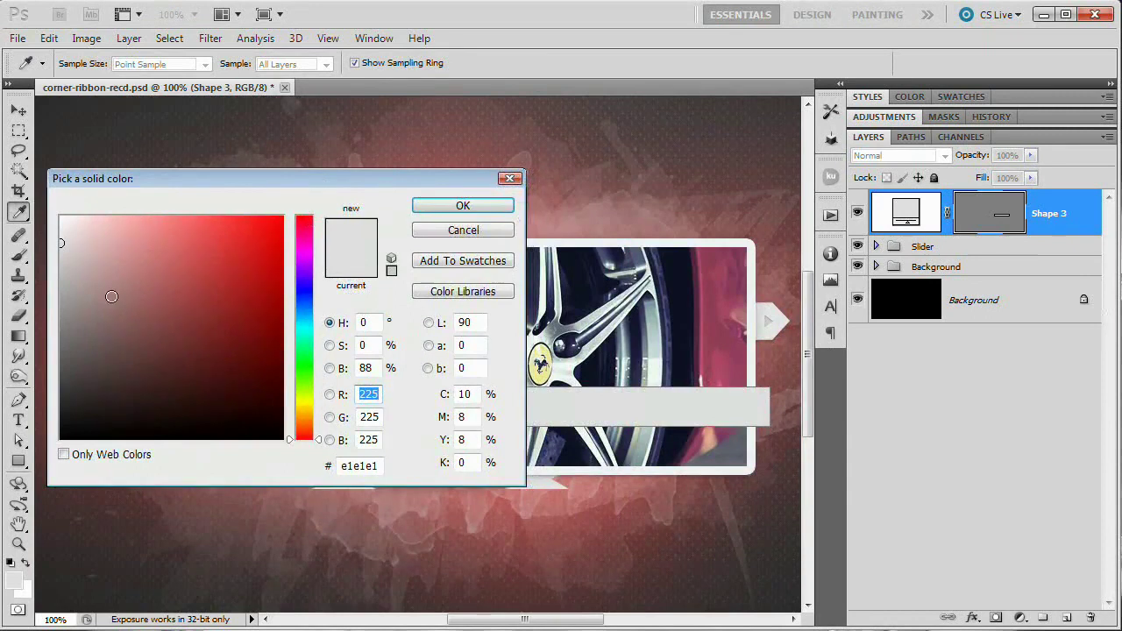
pyautogui.click(754, 355)
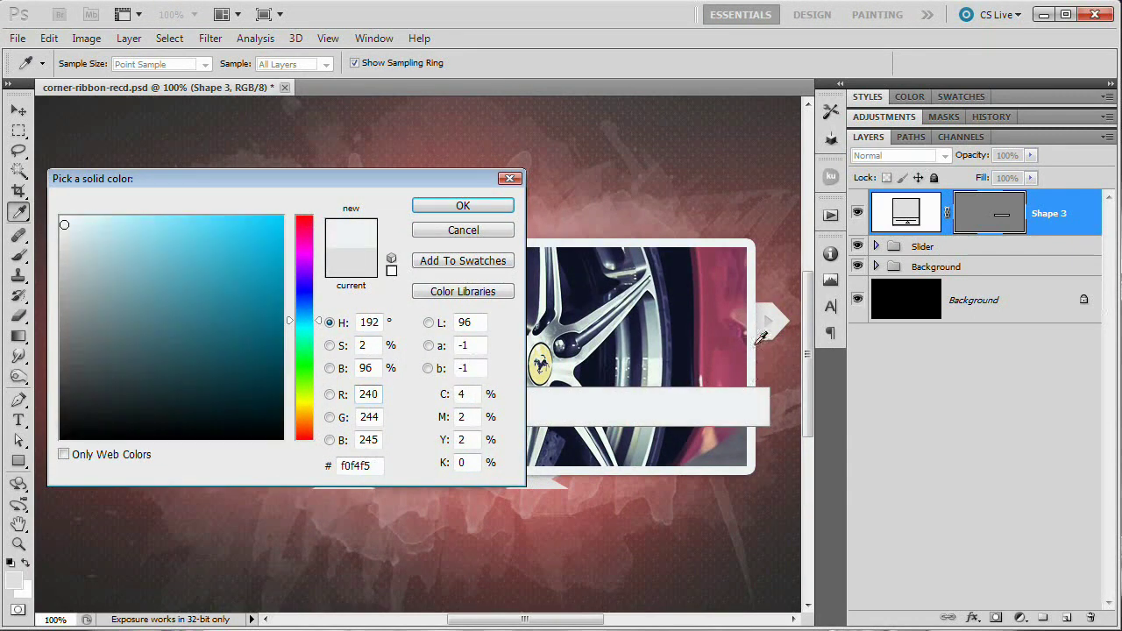
pyautogui.click(469, 209)
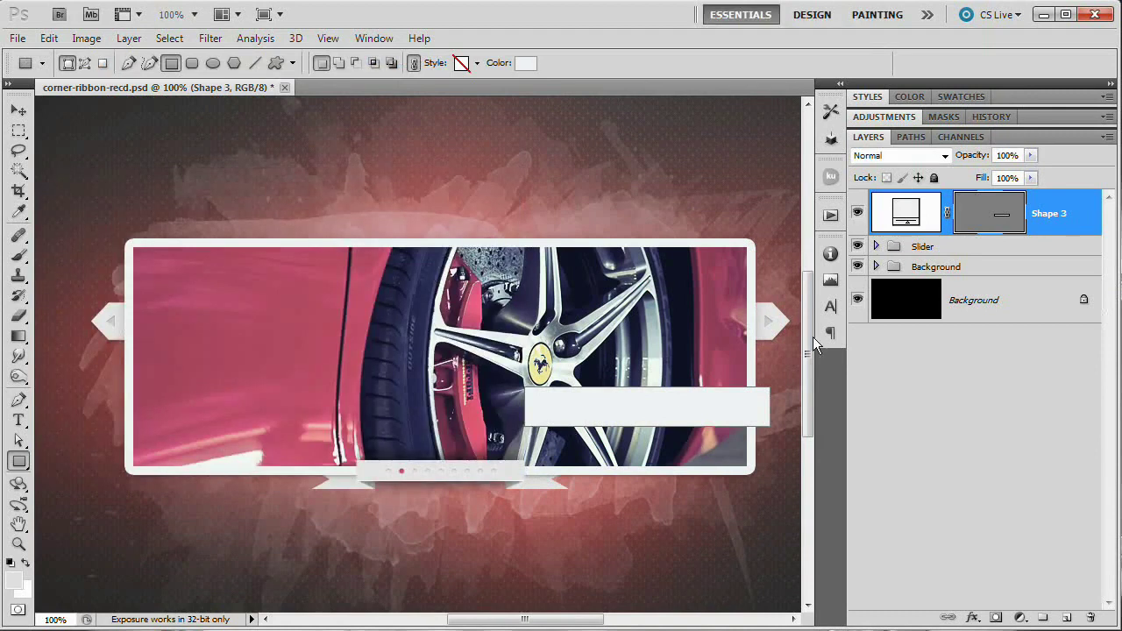
pyautogui.doubleClick(907, 213)
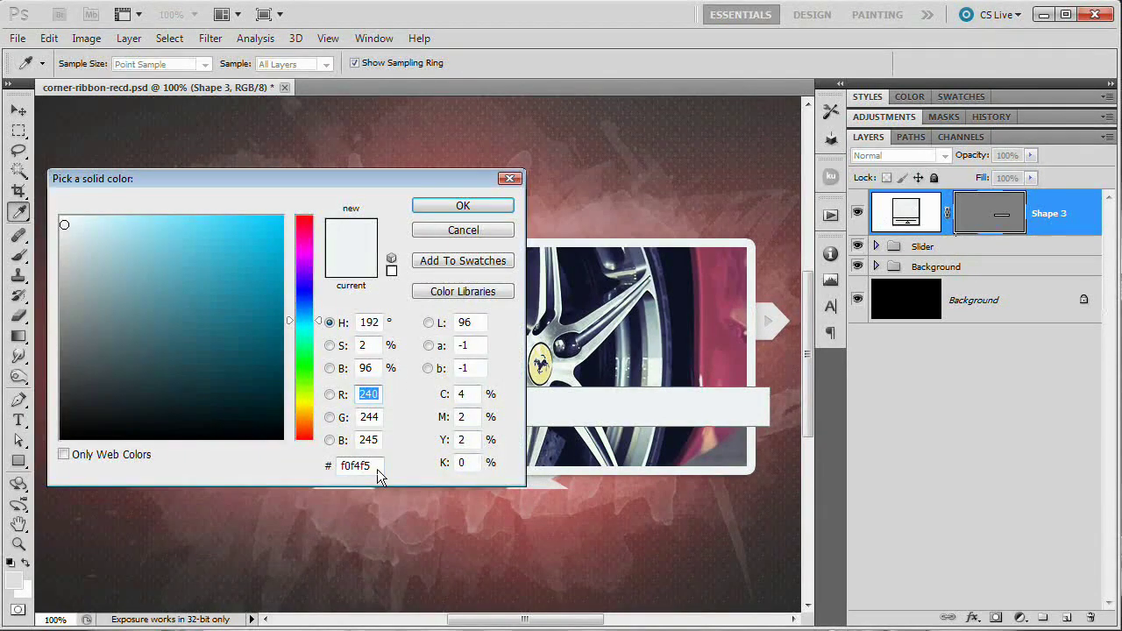
pyautogui.moveTo(389, 181); pyautogui.dragTo(466, 193)
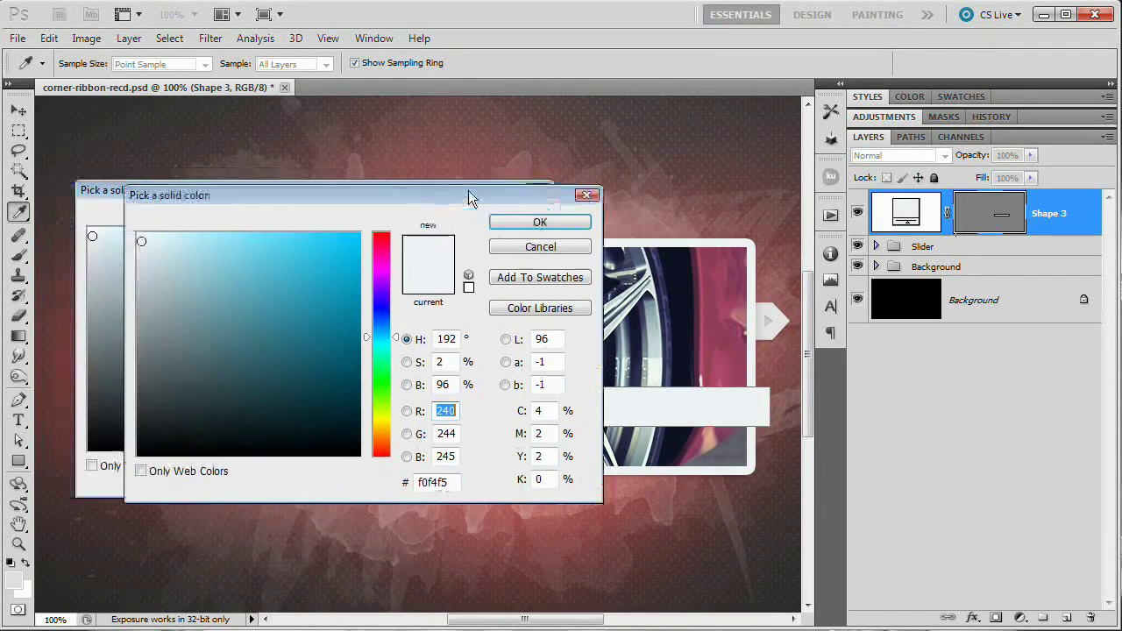
pyautogui.click(551, 221)
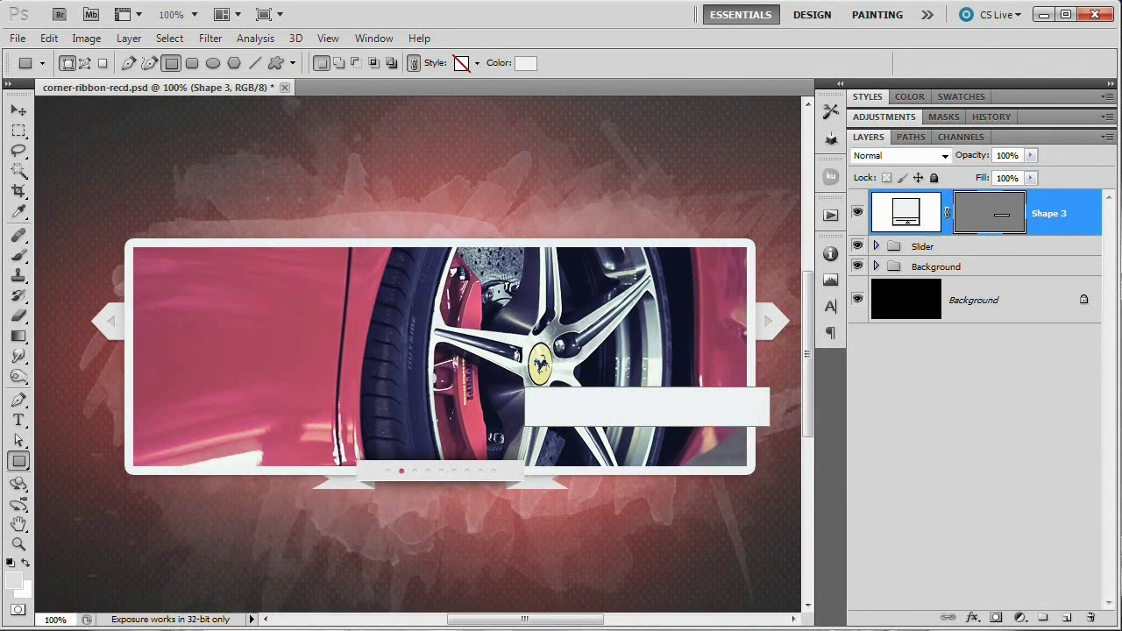
pyautogui.press('z')
pyautogui.moveTo(759, 426); pyautogui.dragTo(734, 413)
# Set the view to 200% and pan so the white bar is centred.
pyautogui.hotkey('ctrl', '-')
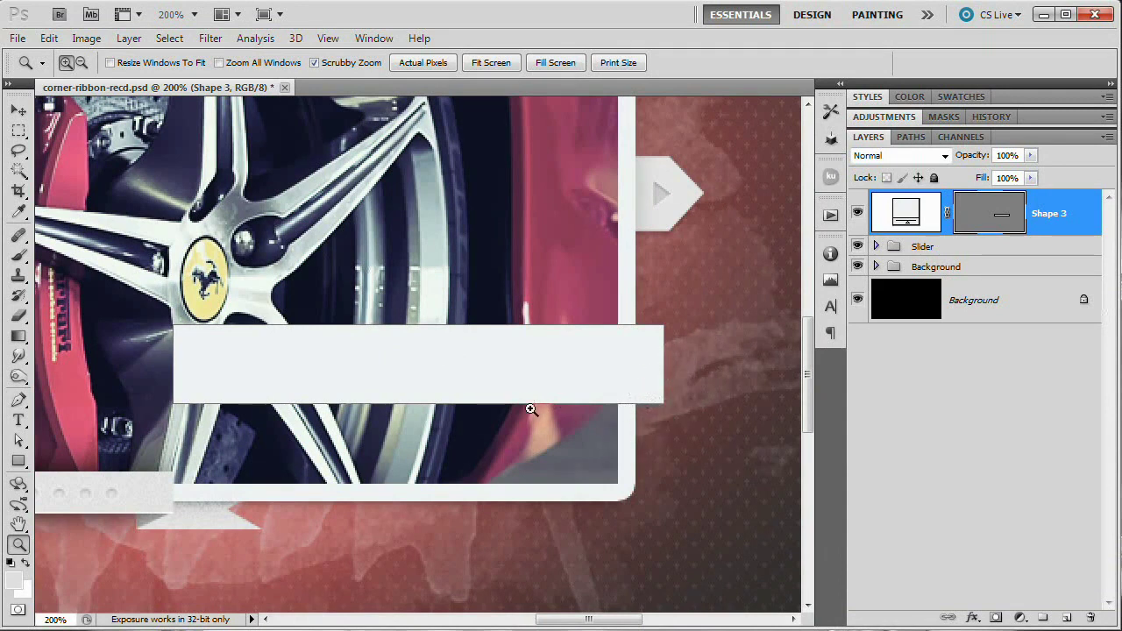
pyautogui.moveTo(468, 387); pyautogui.dragTo(504, 415)
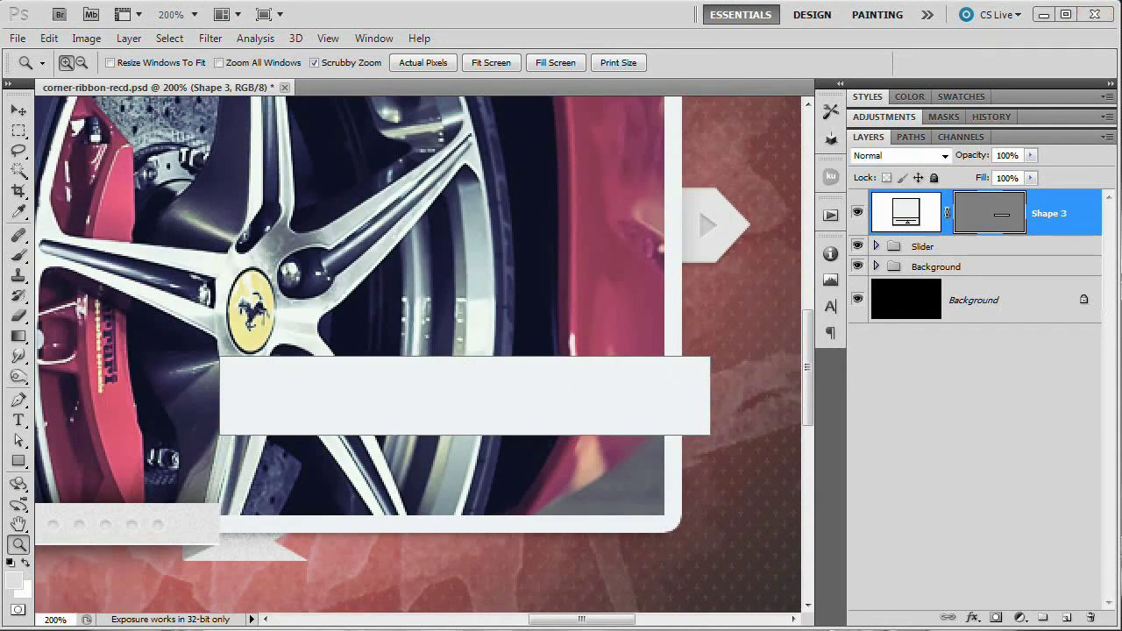
# Add a Pattern Overlay layer style to the Shape 3 bar.
pyautogui.click(130, 39)
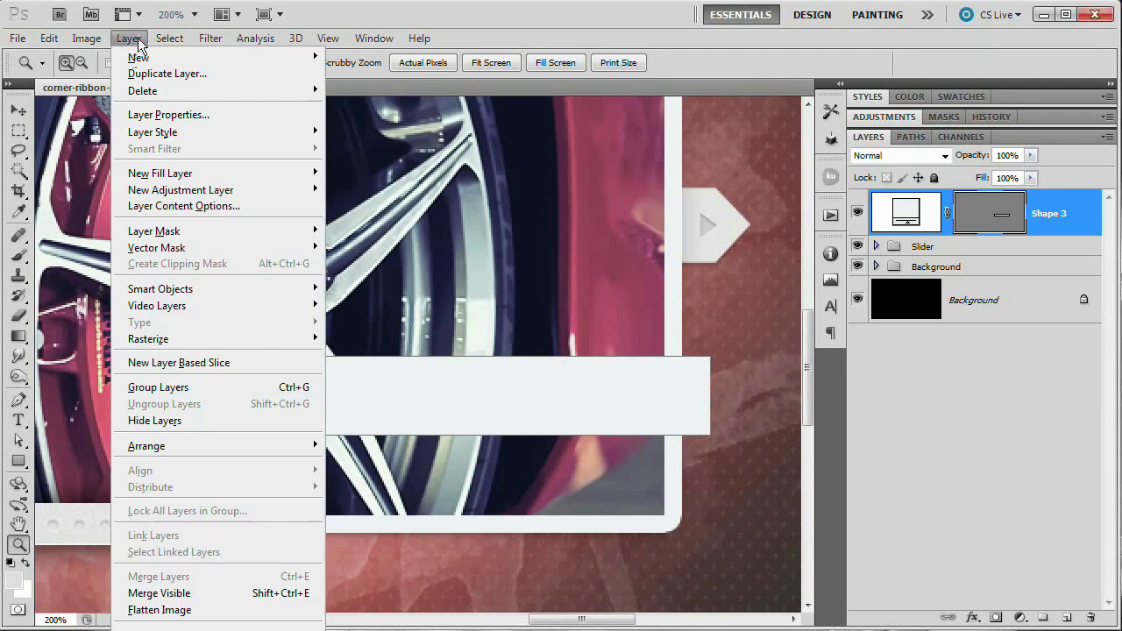
pyautogui.moveTo(297, 136)
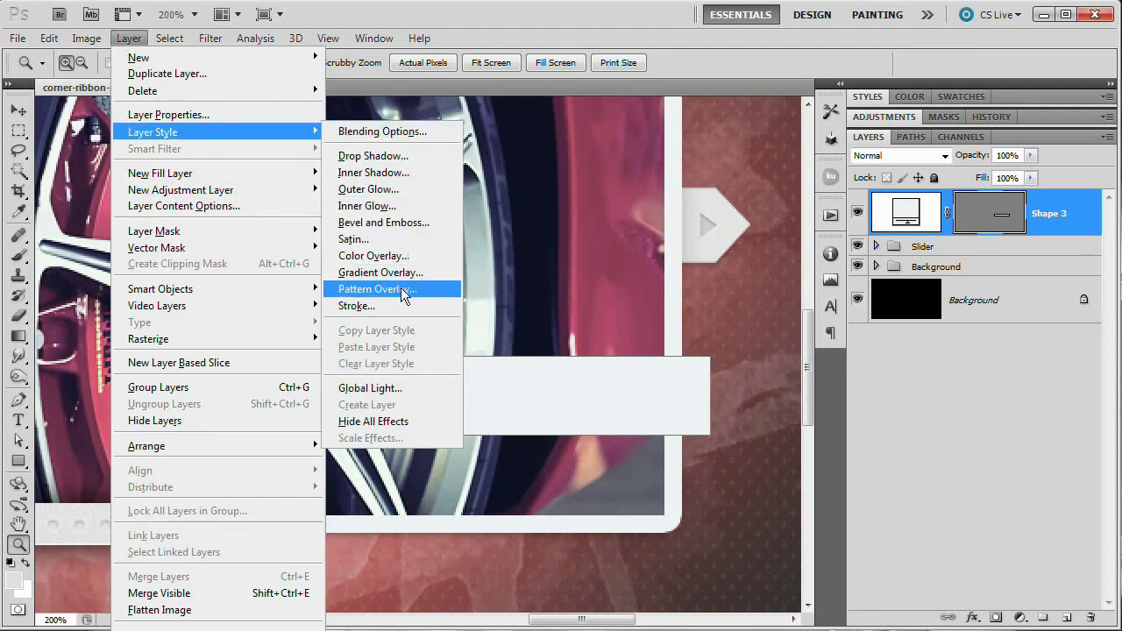
pyautogui.click(336, 290)
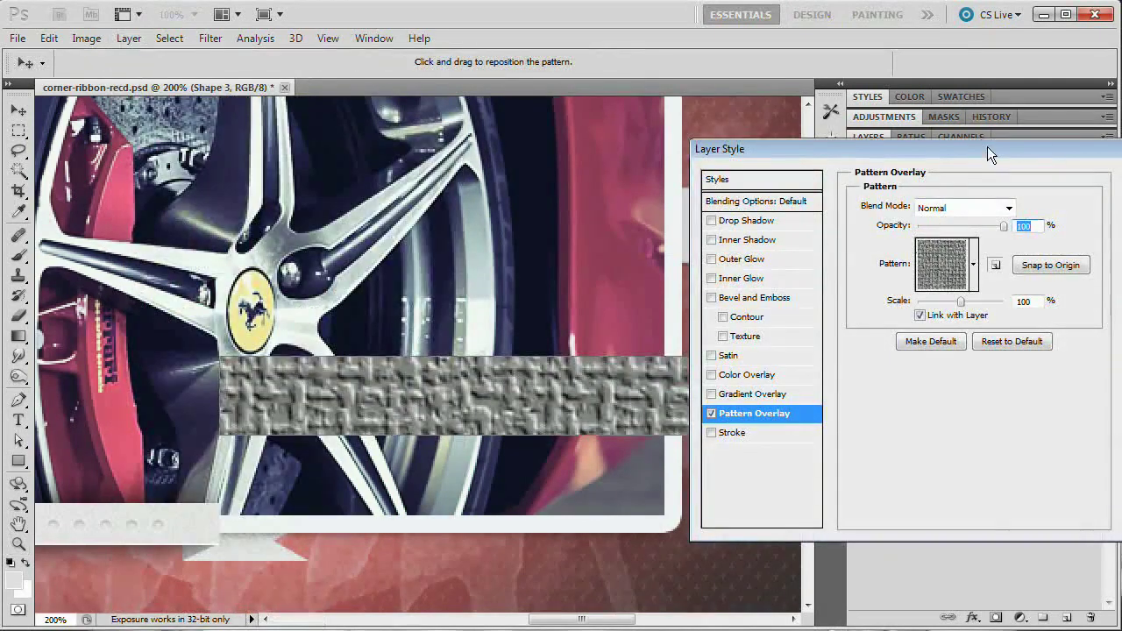
pyautogui.moveTo(987, 146); pyautogui.dragTo(628, 177)
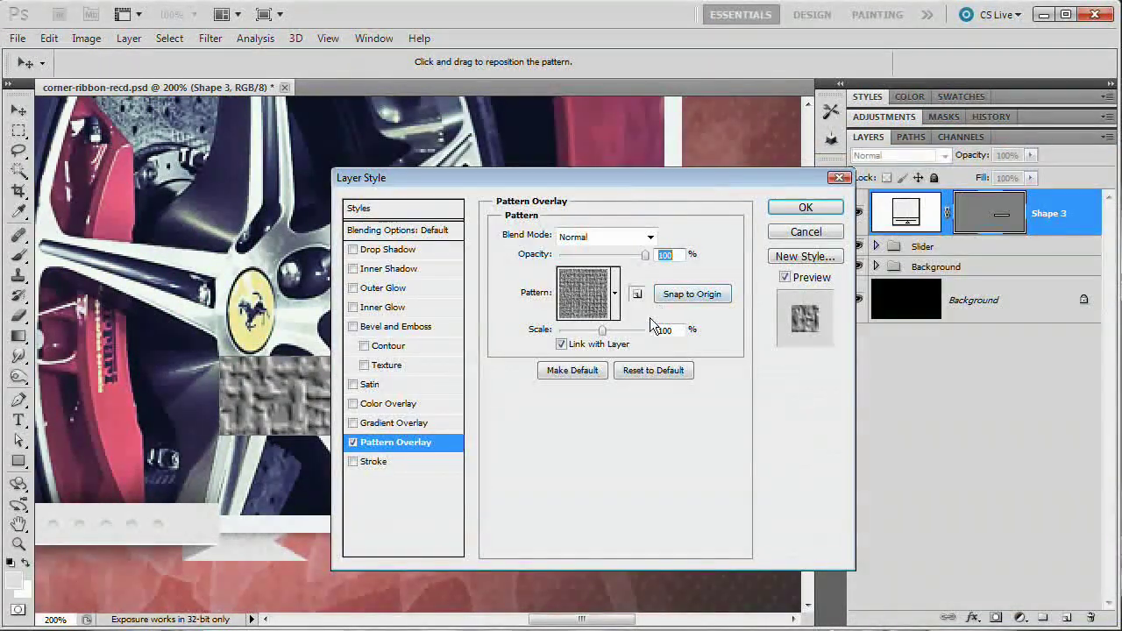
# Choose the light speckle pattern for the overlay from the pattern presets.
pyautogui.click(615, 293)
pyautogui.click(501, 377)
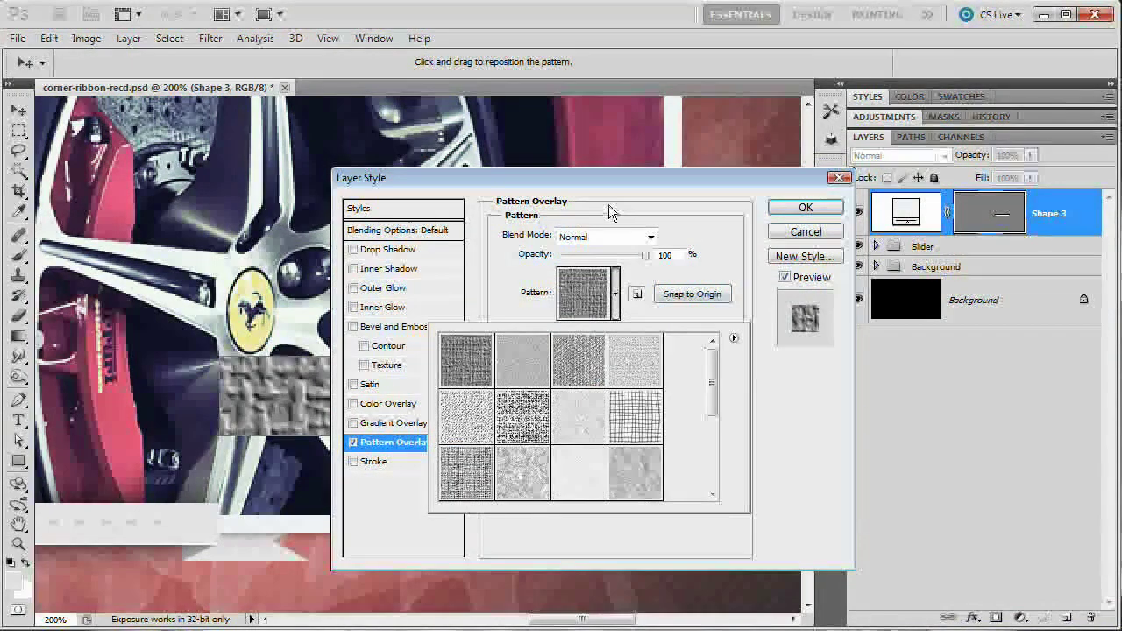
pyautogui.click(636, 179)
pyautogui.moveTo(637, 179); pyautogui.dragTo(388, 29)
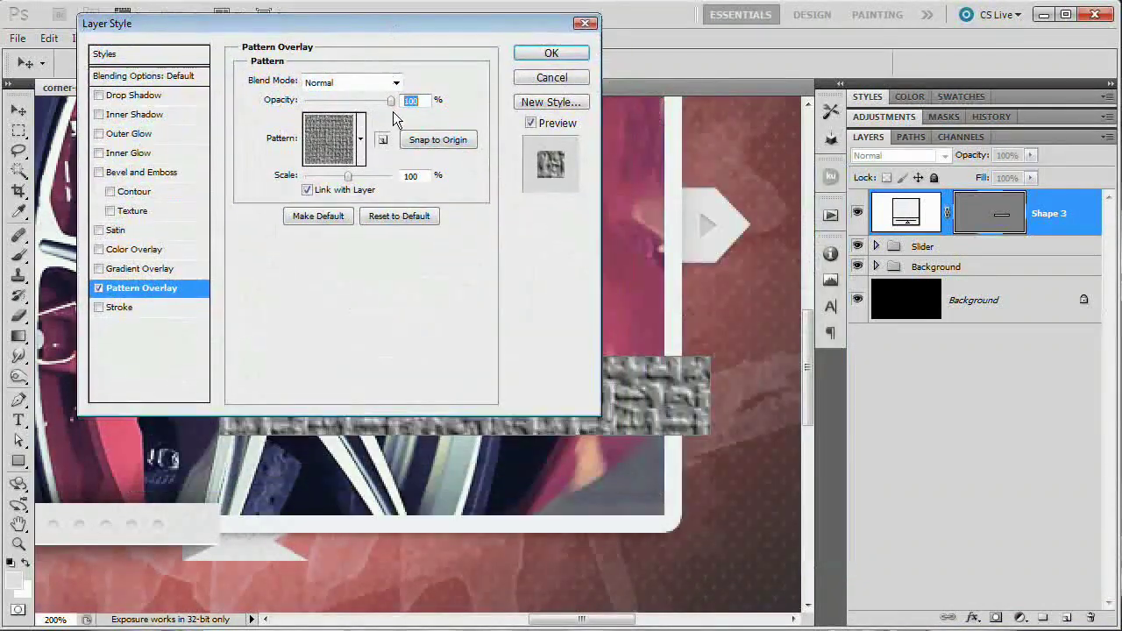
pyautogui.click(360, 139)
pyautogui.click(479, 184)
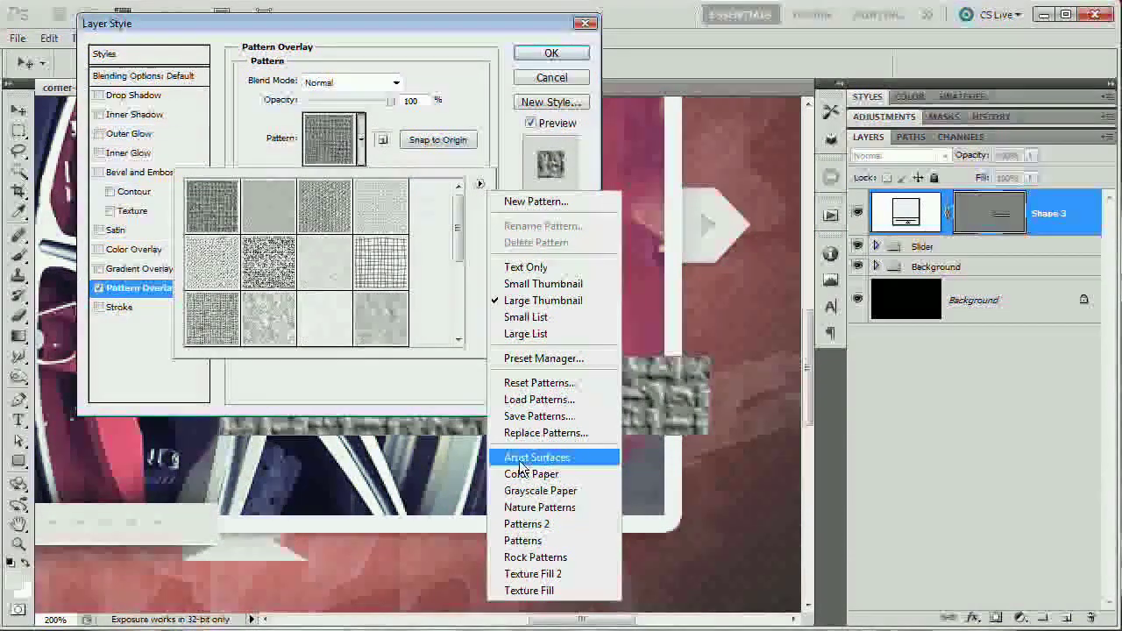
pyautogui.click(460, 241)
pyautogui.moveTo(460, 241); pyautogui.dragTo(456, 232)
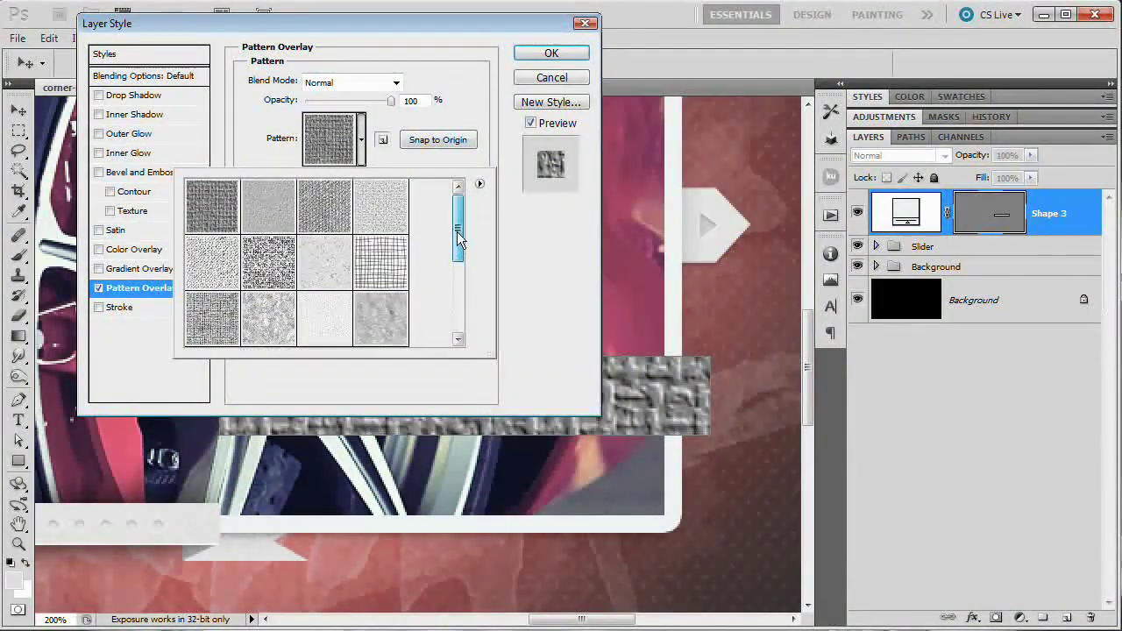
pyautogui.click(226, 274)
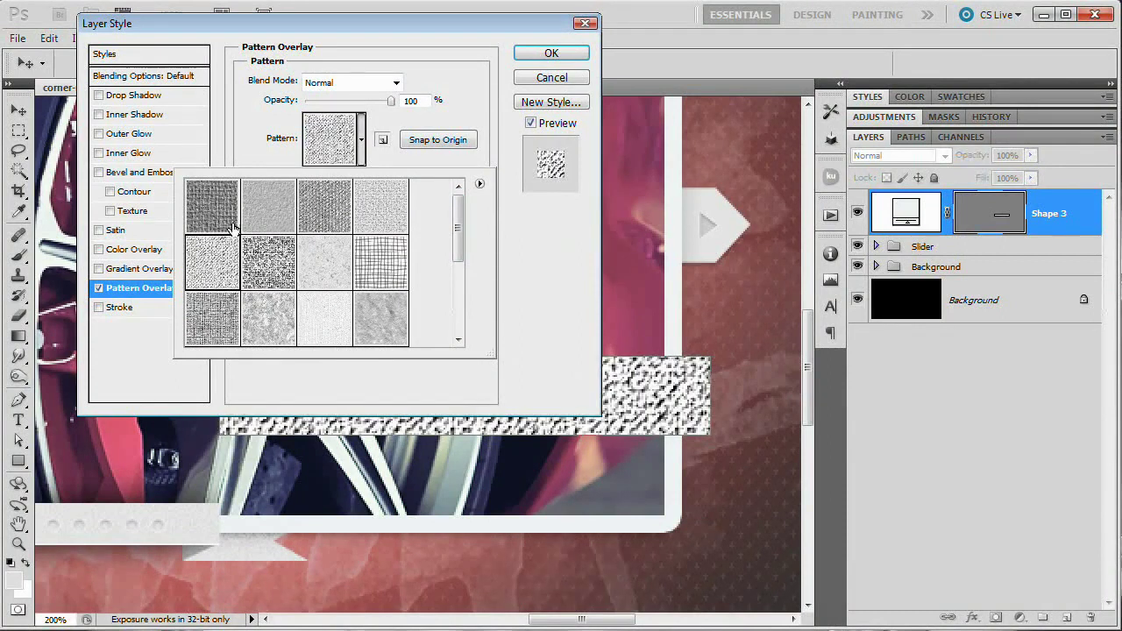
pyautogui.moveTo(385, 28); pyautogui.dragTo(836, 117)
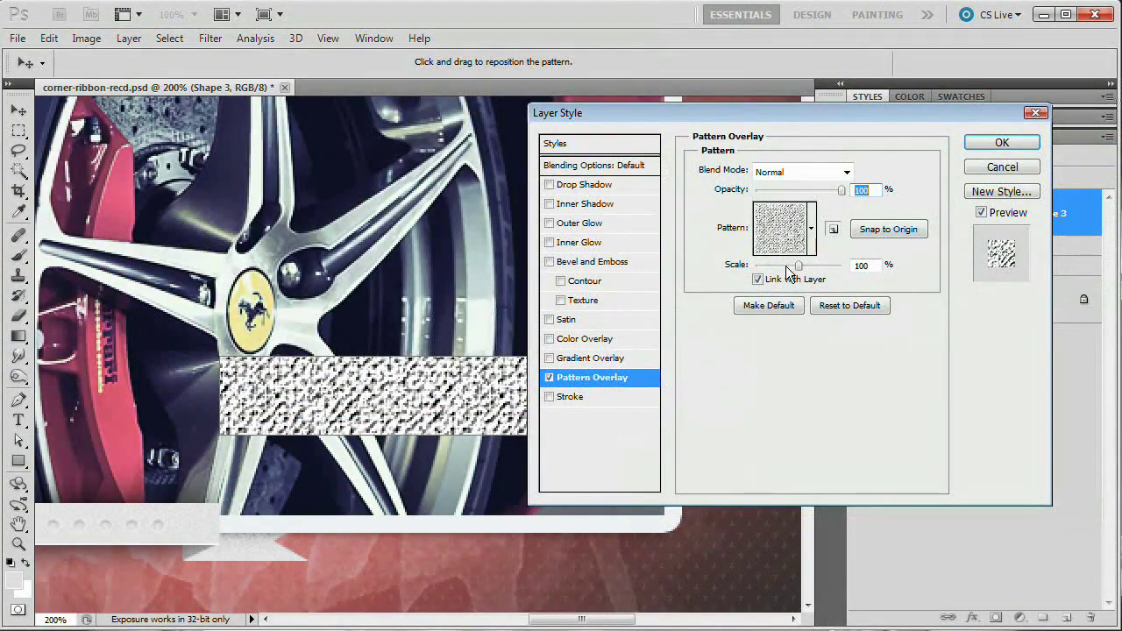
# Reduce the pattern scale, blend it with Soft Light, and try several fine-grain patterns.
pyautogui.moveTo(796, 267); pyautogui.dragTo(768, 266)
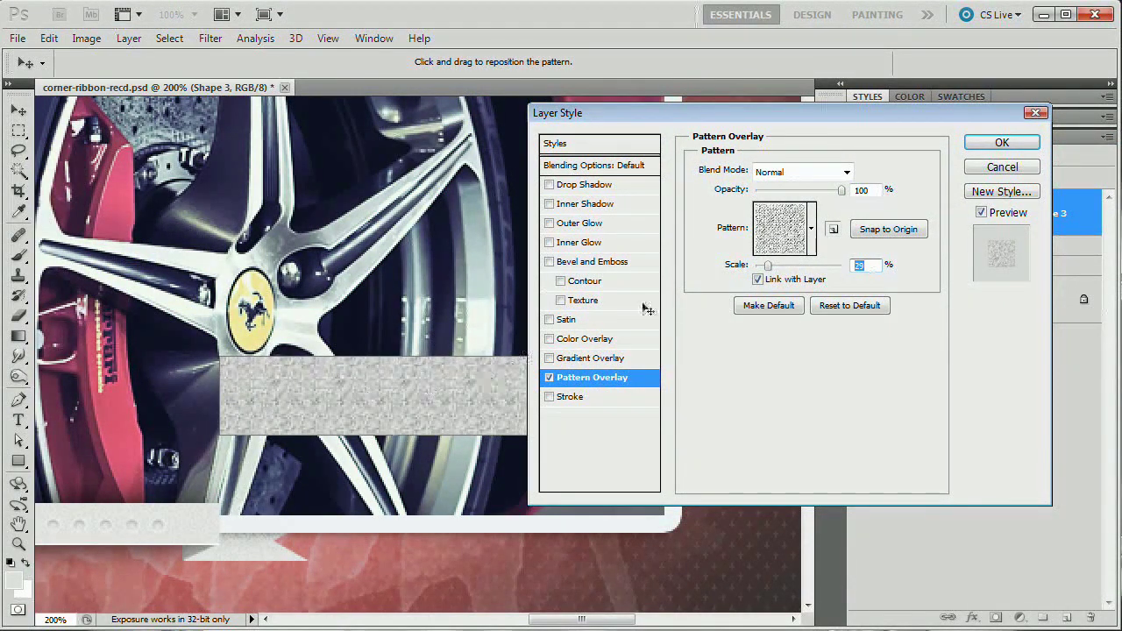
pyautogui.click(825, 171)
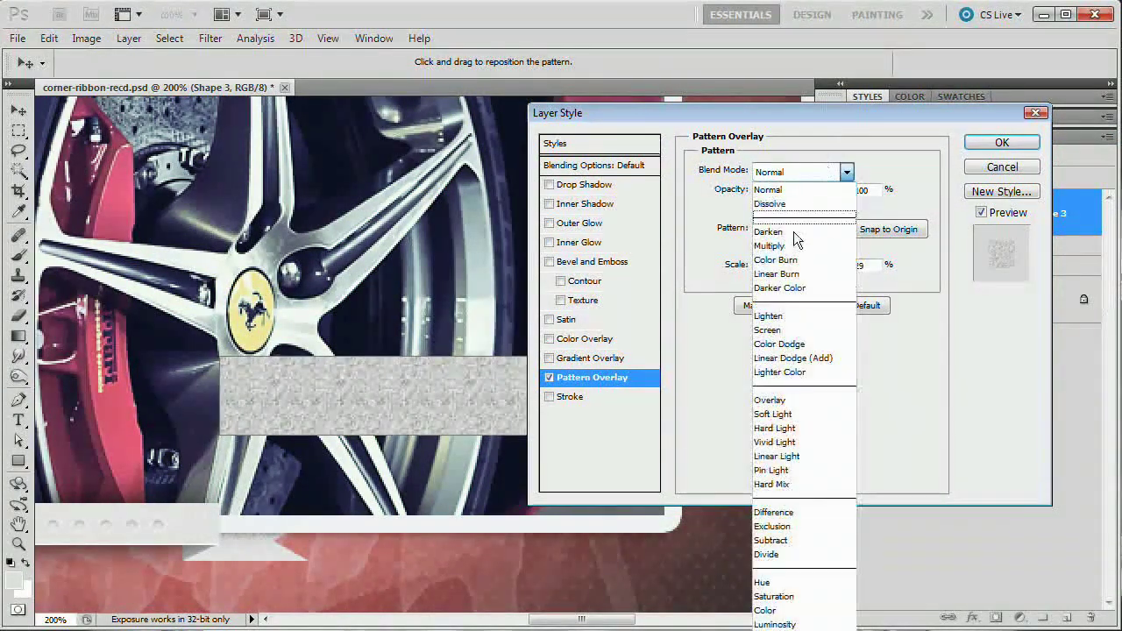
pyautogui.click(791, 420)
pyautogui.moveTo(752, 115); pyautogui.dragTo(787, 132)
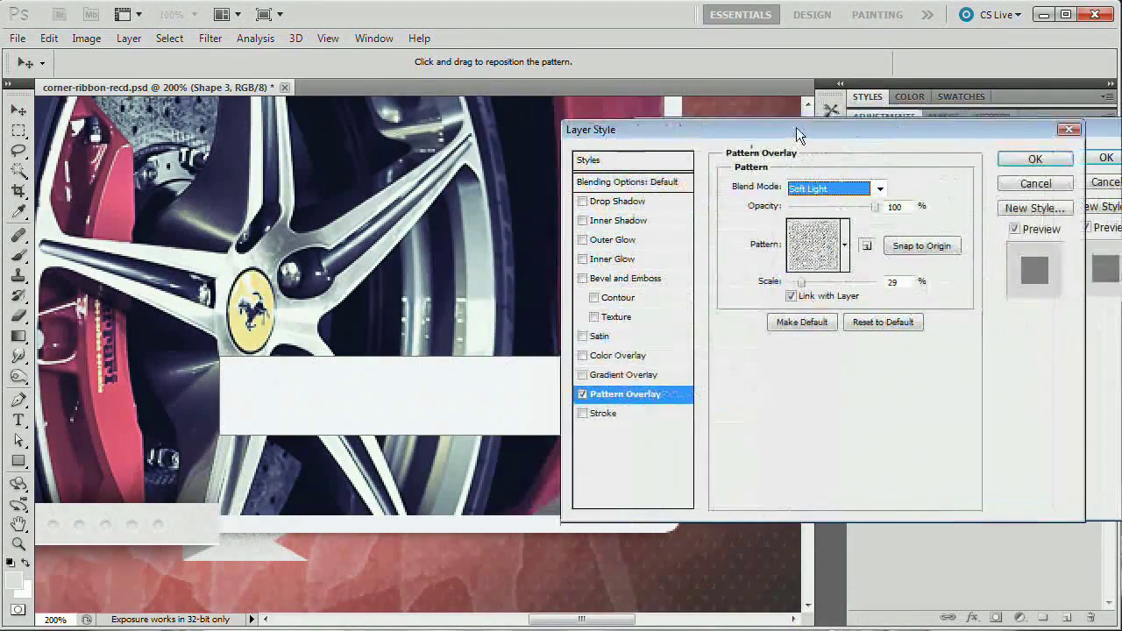
pyautogui.click(844, 248)
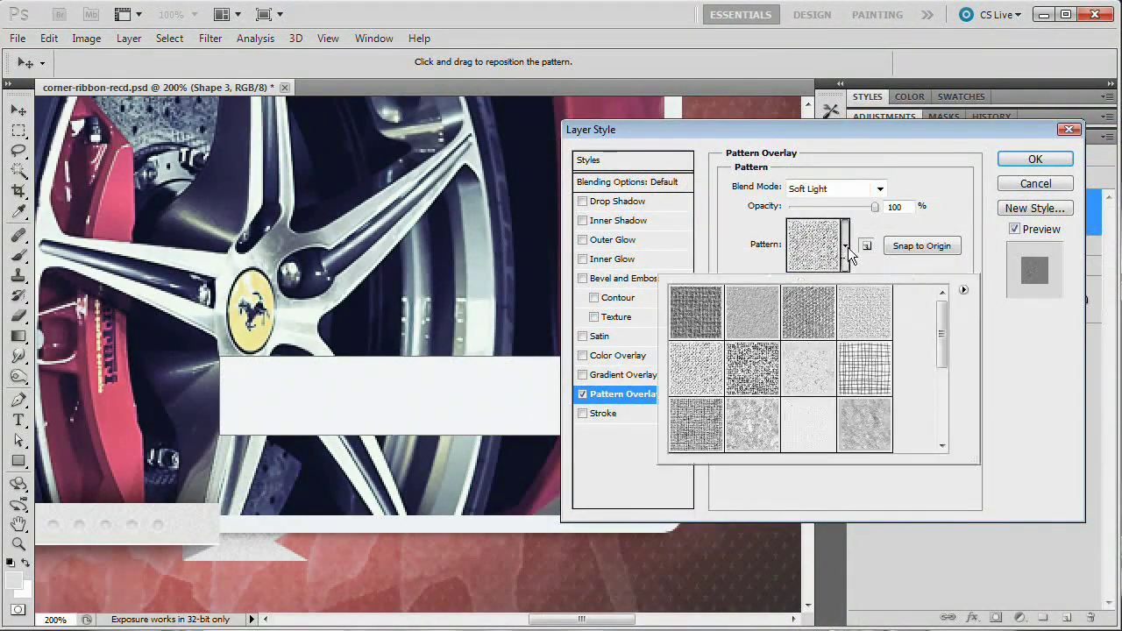
pyautogui.click(754, 366)
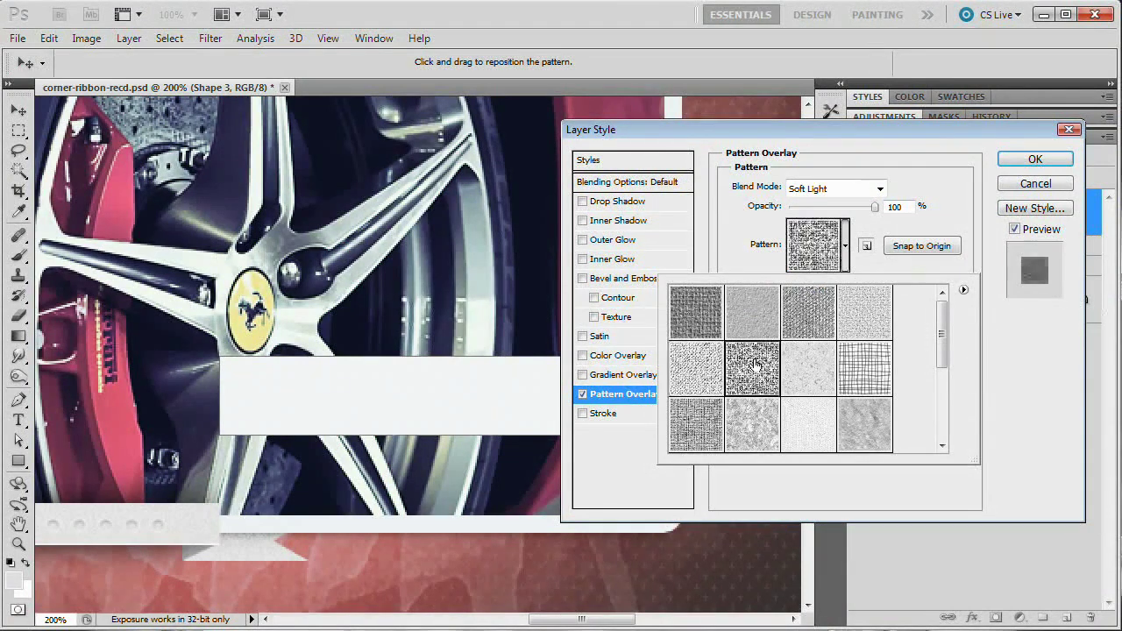
pyautogui.click(810, 303)
pyautogui.click(811, 369)
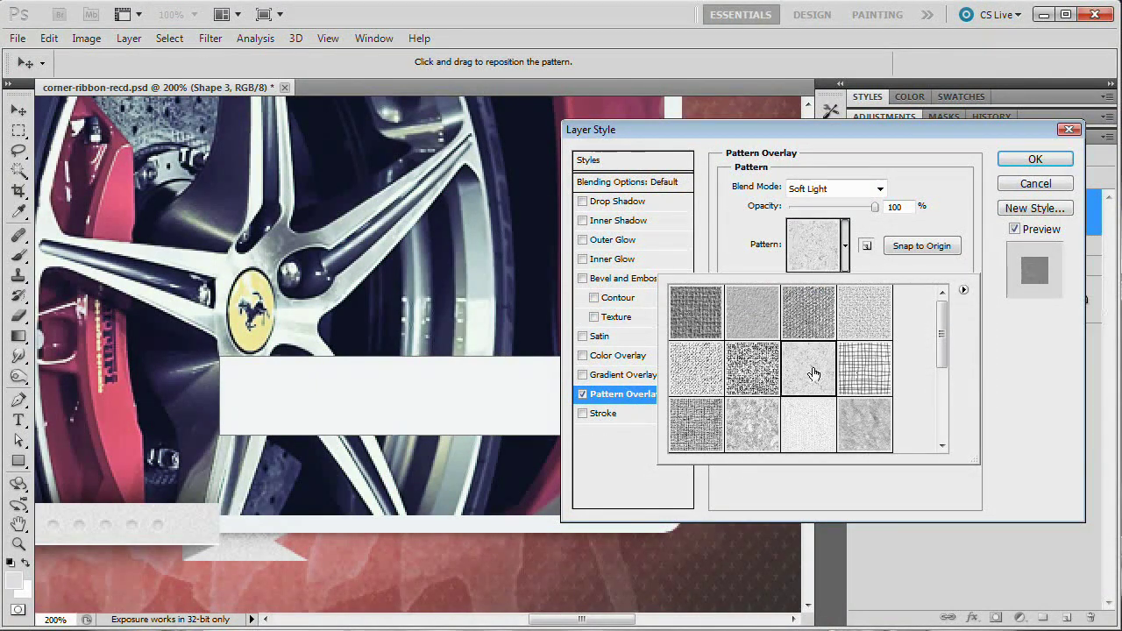
pyautogui.click(747, 423)
pyautogui.click(705, 427)
pyautogui.click(879, 188)
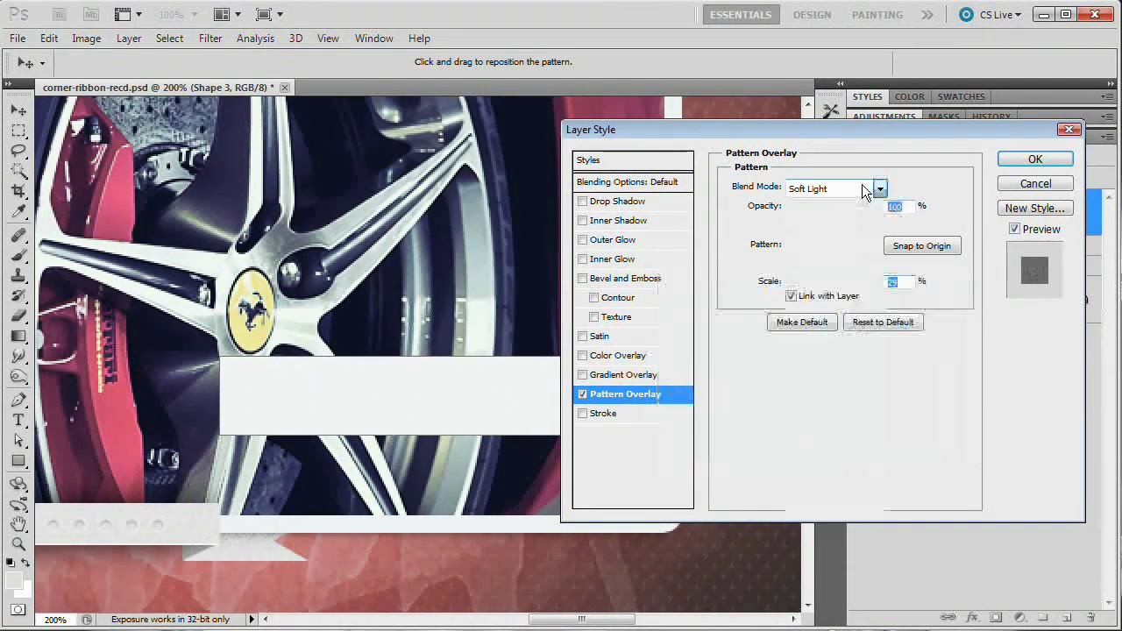
# Try Overlay blending at 45% scale and pick a finer speckle pattern.
pyautogui.click(879, 188)
pyautogui.click(806, 417)
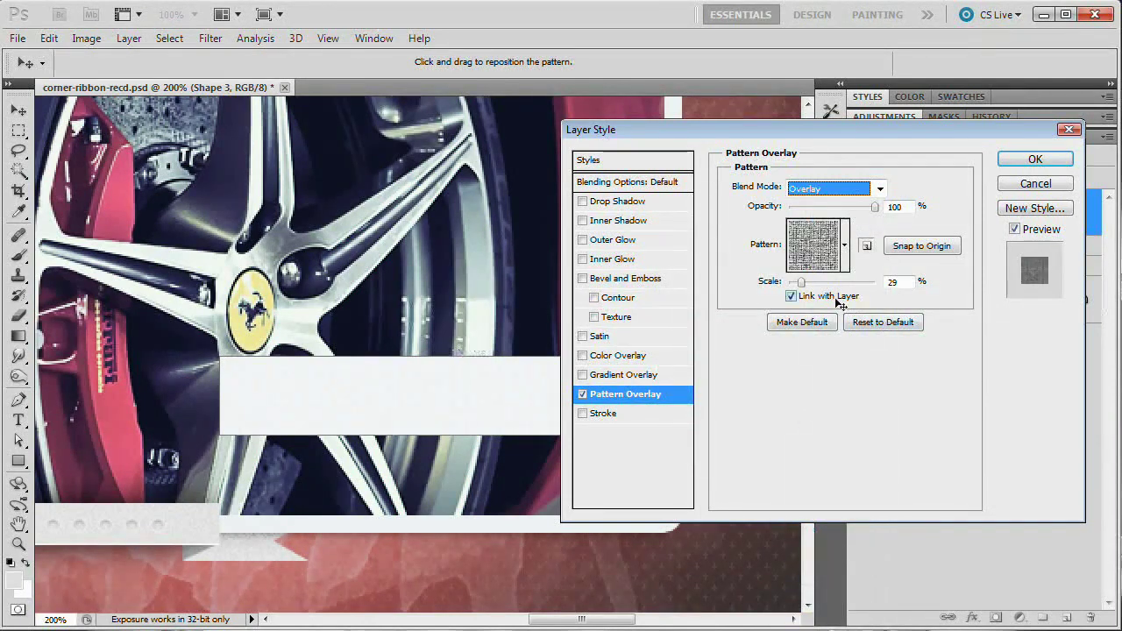
pyautogui.moveTo(800, 282); pyautogui.dragTo(808, 286)
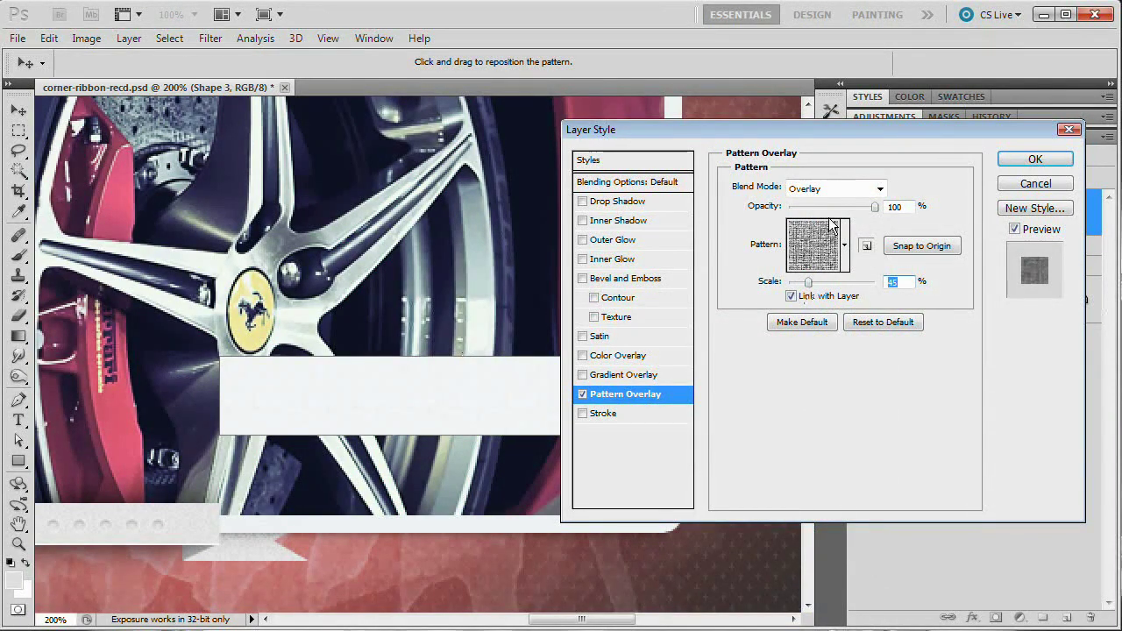
pyautogui.click(845, 246)
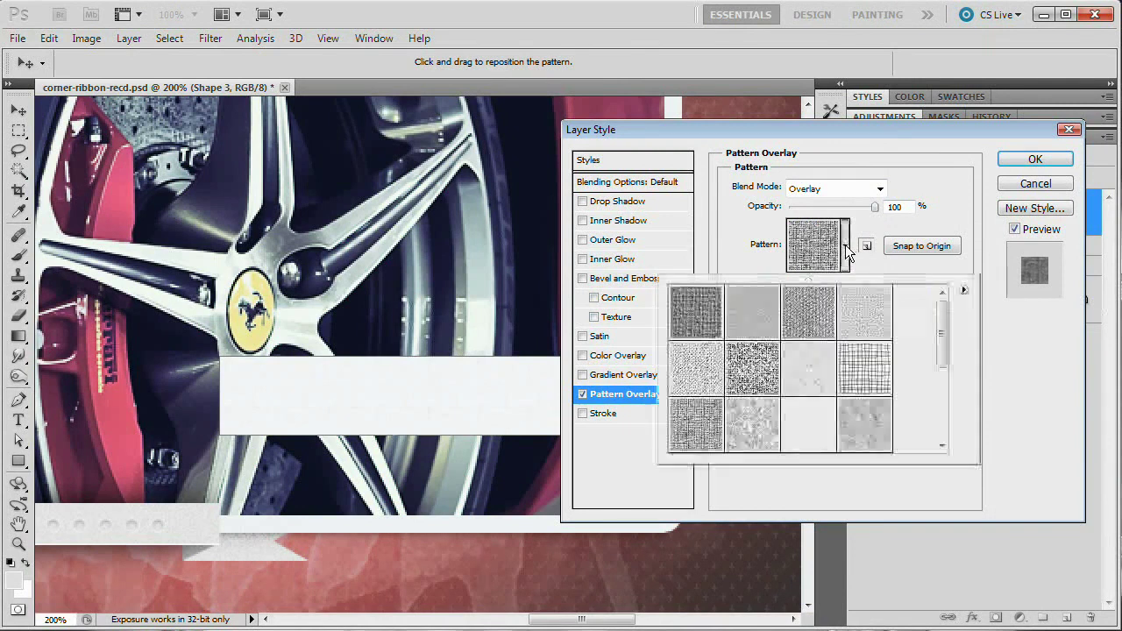
pyautogui.click(705, 366)
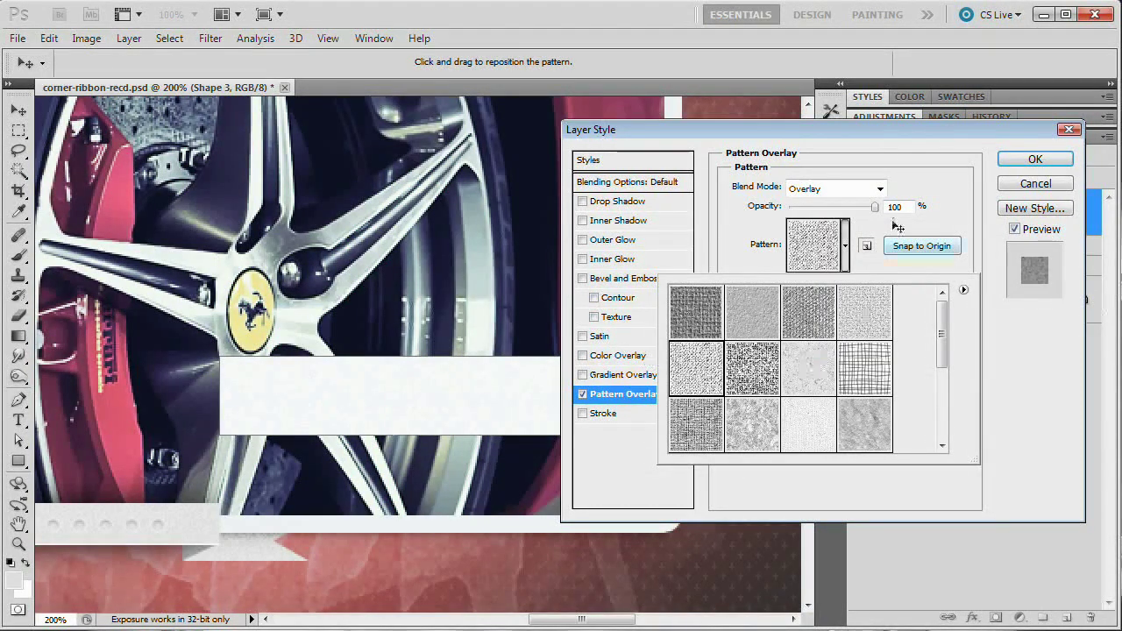
pyautogui.moveTo(876, 129); pyautogui.dragTo(843, 128)
# Switch the pattern blend back to Soft Light and enable Drop Shadow.
pyautogui.click(815, 177)
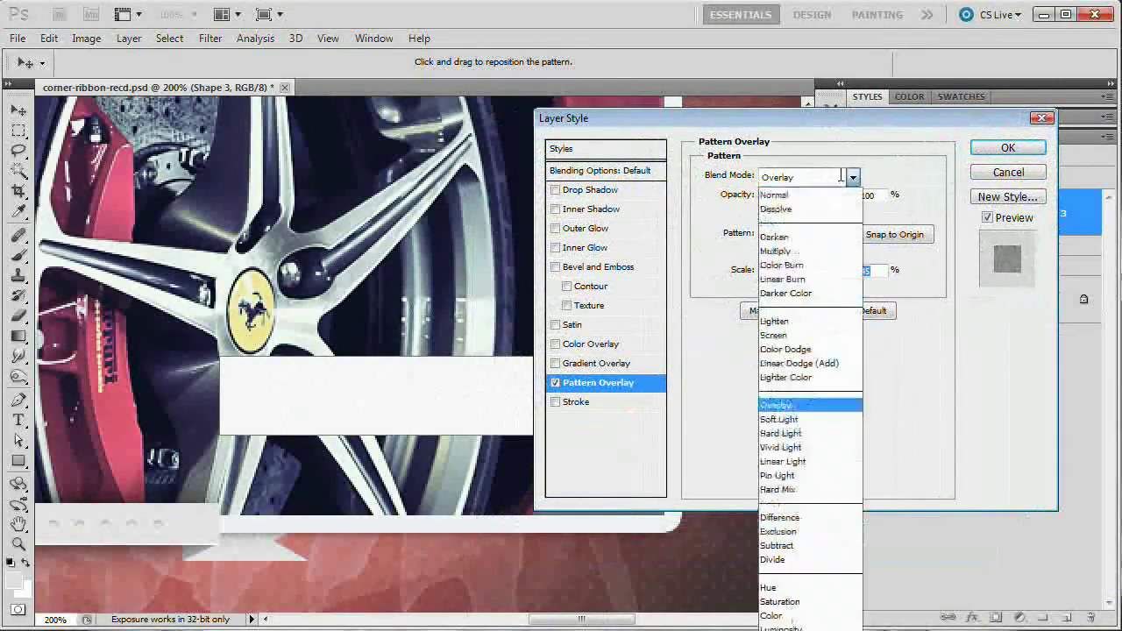
pyautogui.click(795, 417)
pyautogui.moveTo(830, 116)
pyautogui.mouseDown()
pyautogui.moveTo(1117, 123)
pyautogui.moveTo(833, 117)
pyautogui.mouseUp()
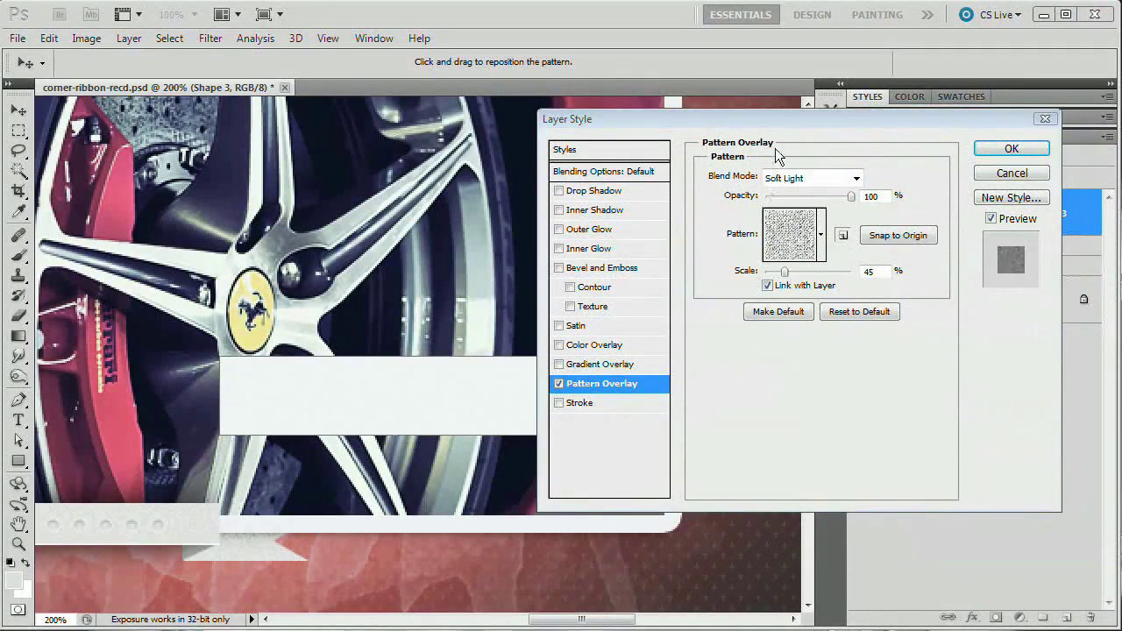
pyautogui.press('Tab')
pyautogui.press('Tab')
pyautogui.moveTo(787, 118); pyautogui.dragTo(778, 124)
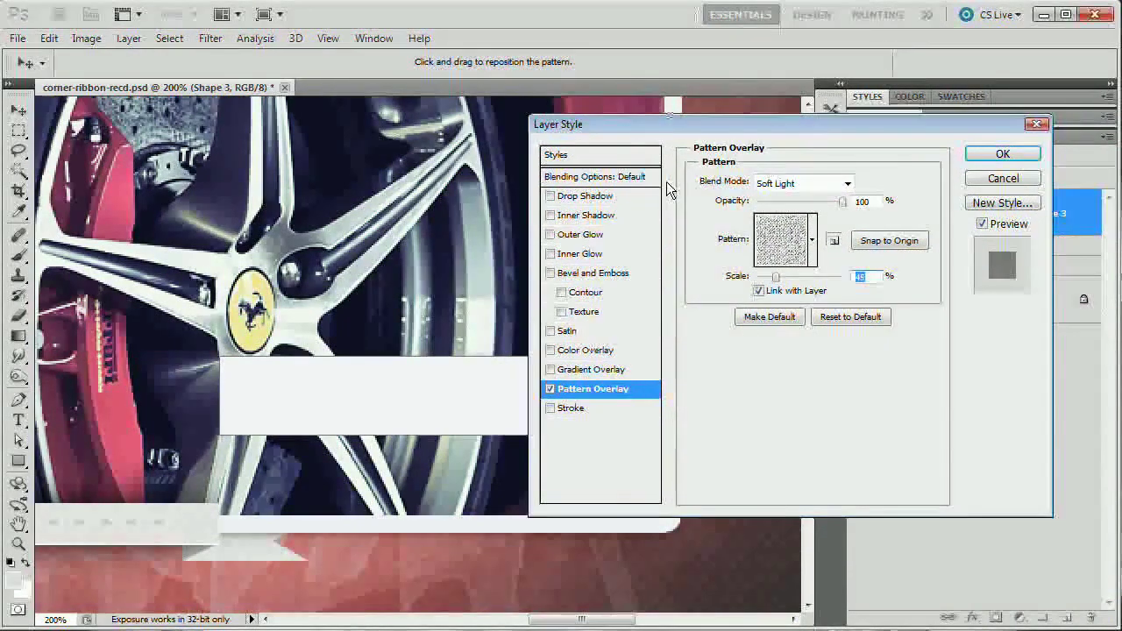
pyautogui.click(581, 198)
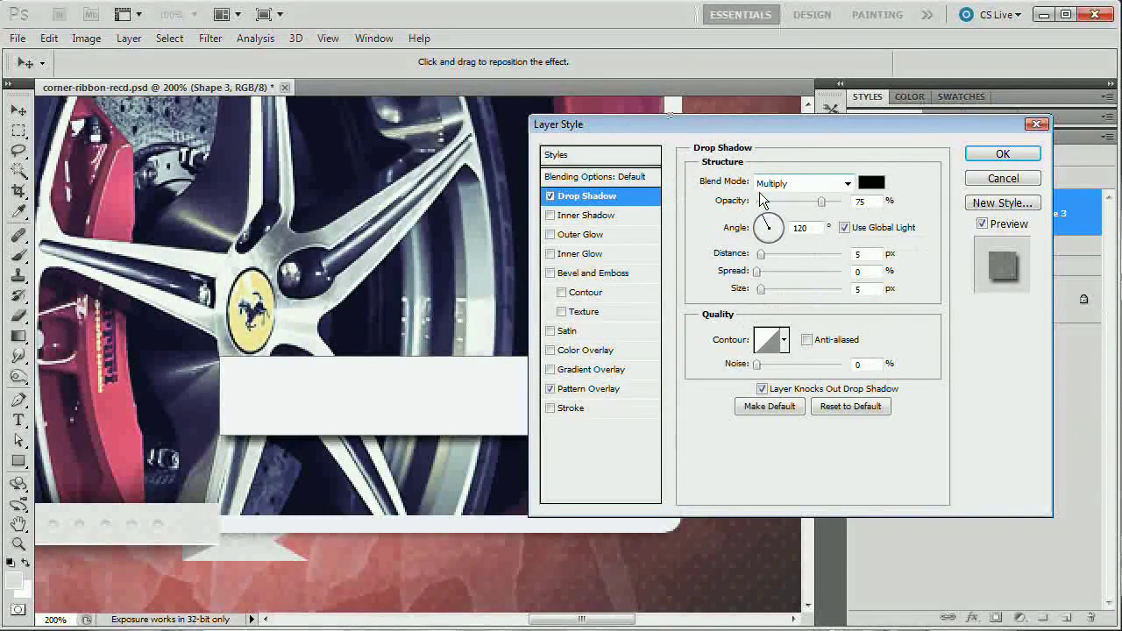
# Set the drop shadow to Normal blend, its own 90° angle, and 30% opacity.
pyautogui.click(801, 182)
pyautogui.click(799, 202)
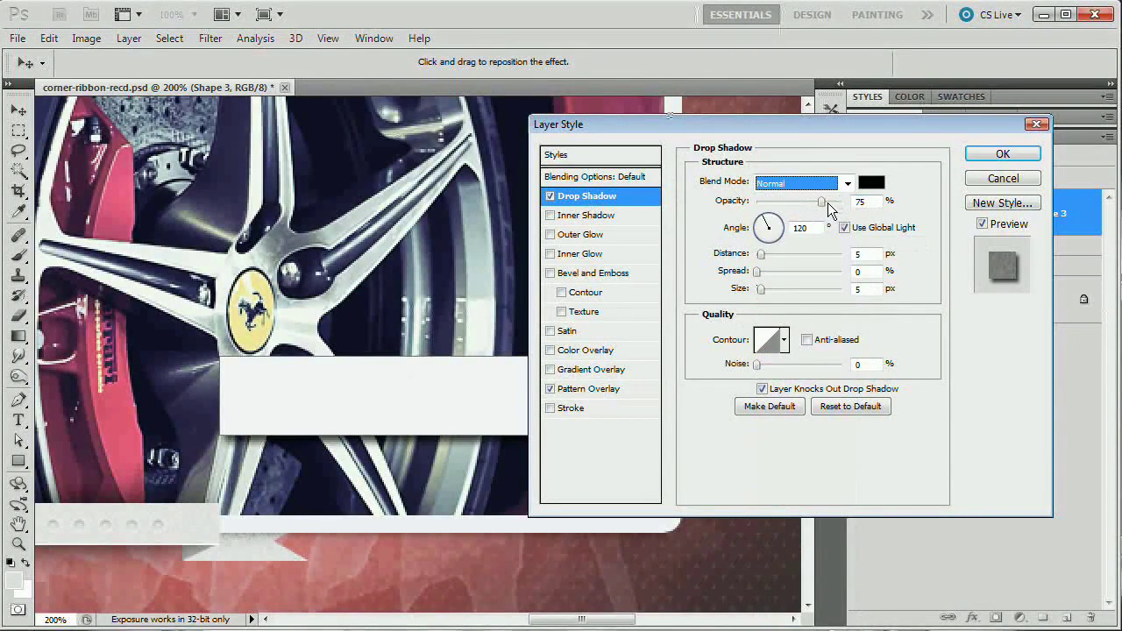
pyautogui.click(844, 228)
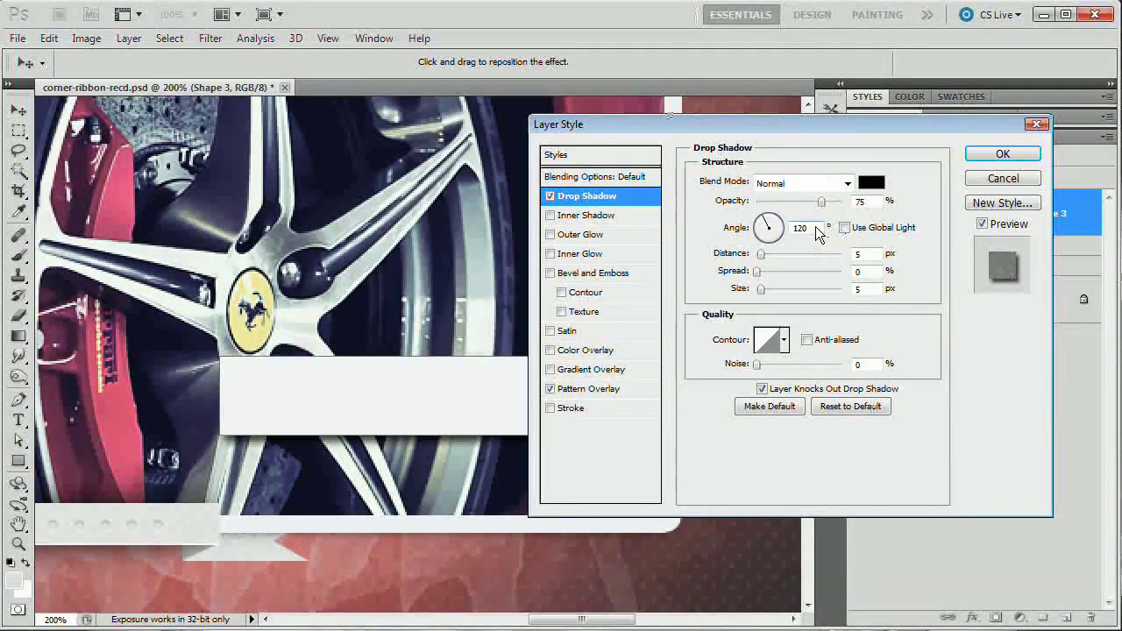
pyautogui.doubleClick(819, 229)
pyautogui.write('90')
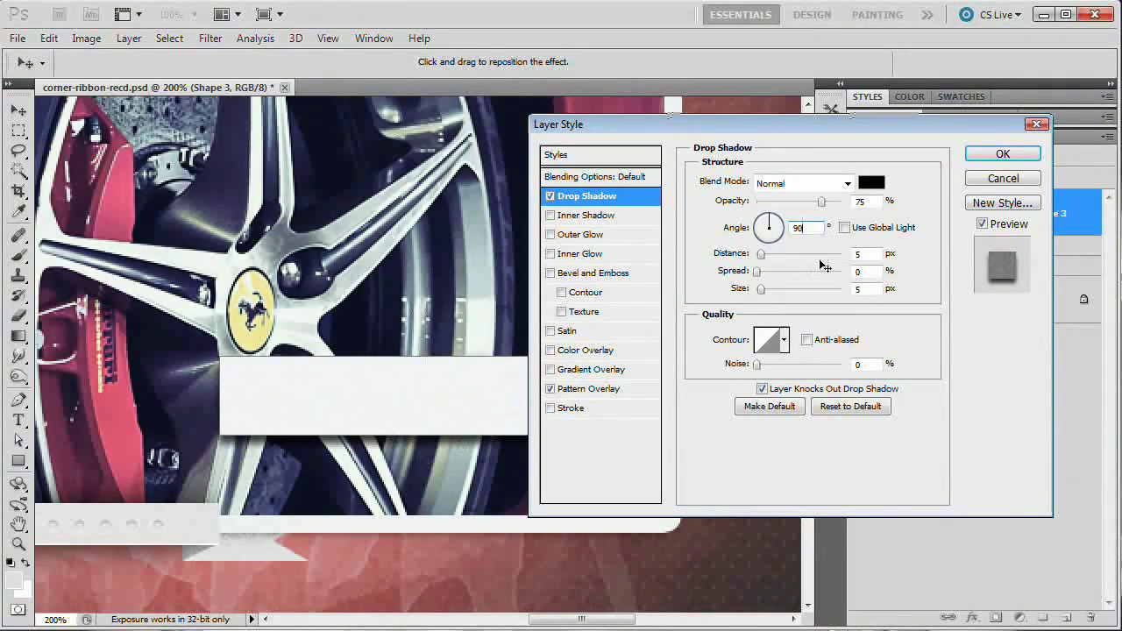
pyautogui.doubleClick(861, 202)
pyautogui.write('30')
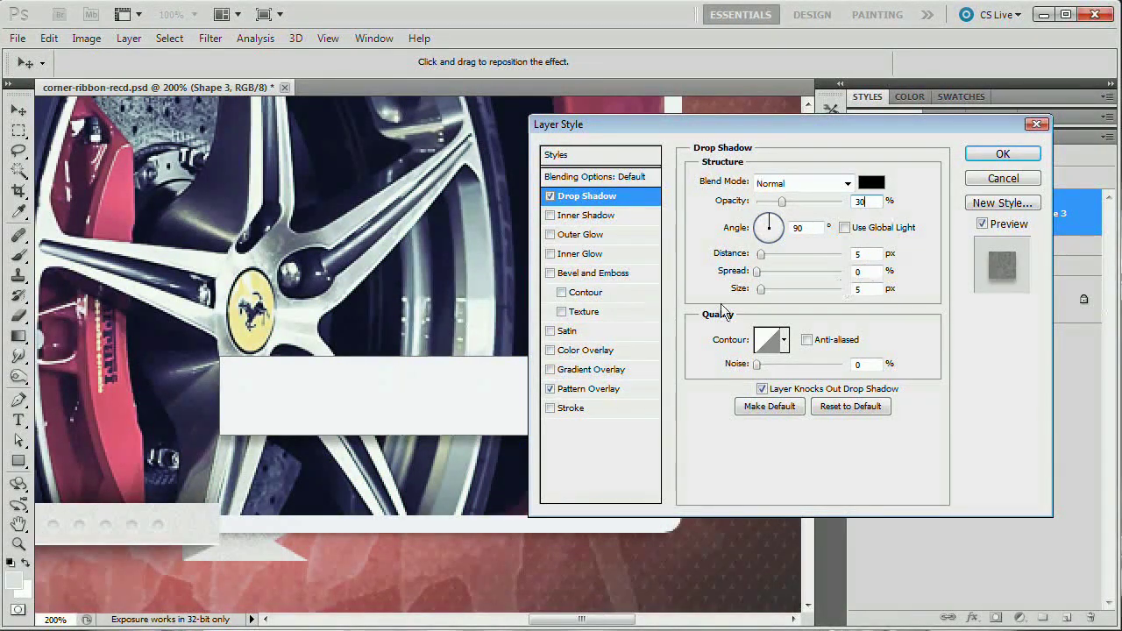
# Give the drop shadow 3 px distance and 1 px size, and enable Inner Shadow.
pyautogui.moveTo(917, 131); pyautogui.dragTo(764, 157)
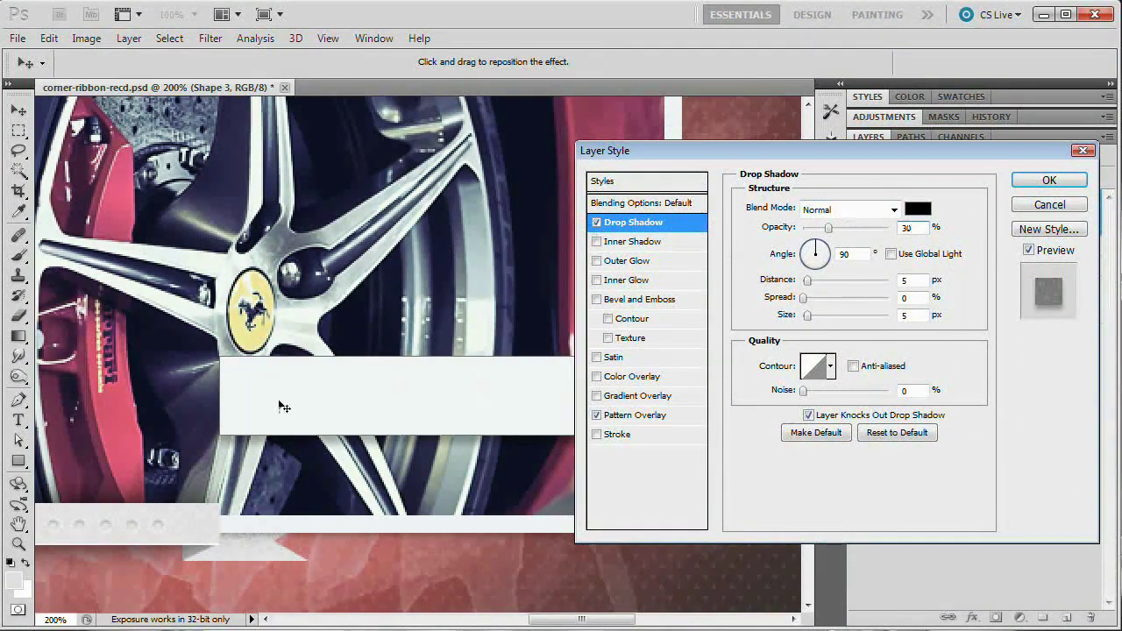
pyautogui.click(911, 280)
pyautogui.write('3')
pyautogui.press('Tab')
pyautogui.press('Tab')
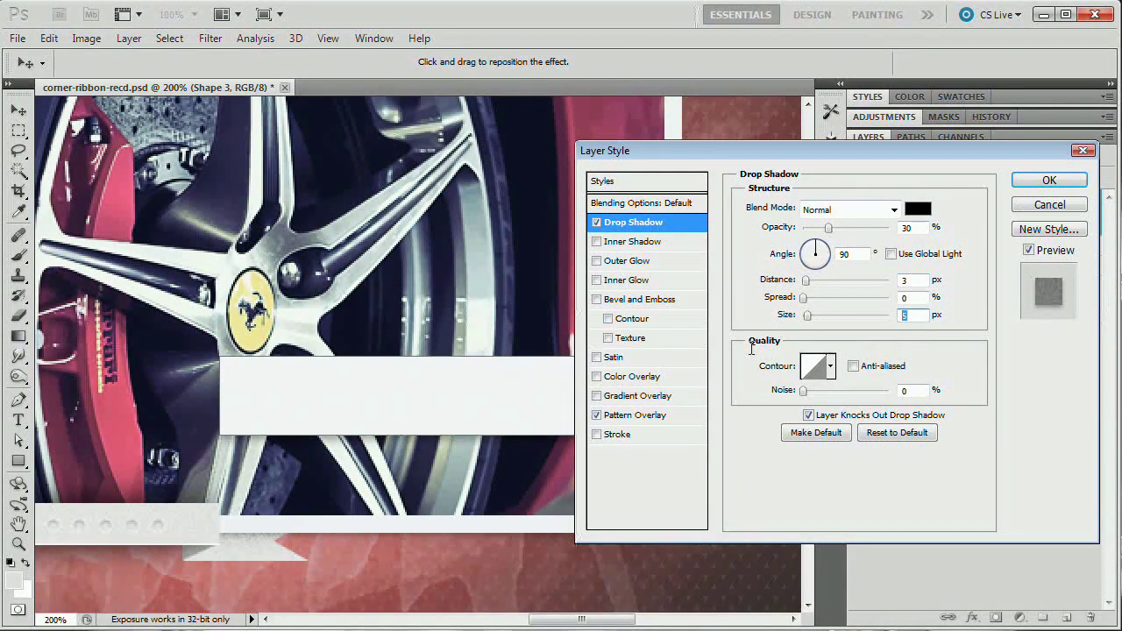
pyautogui.write('1')
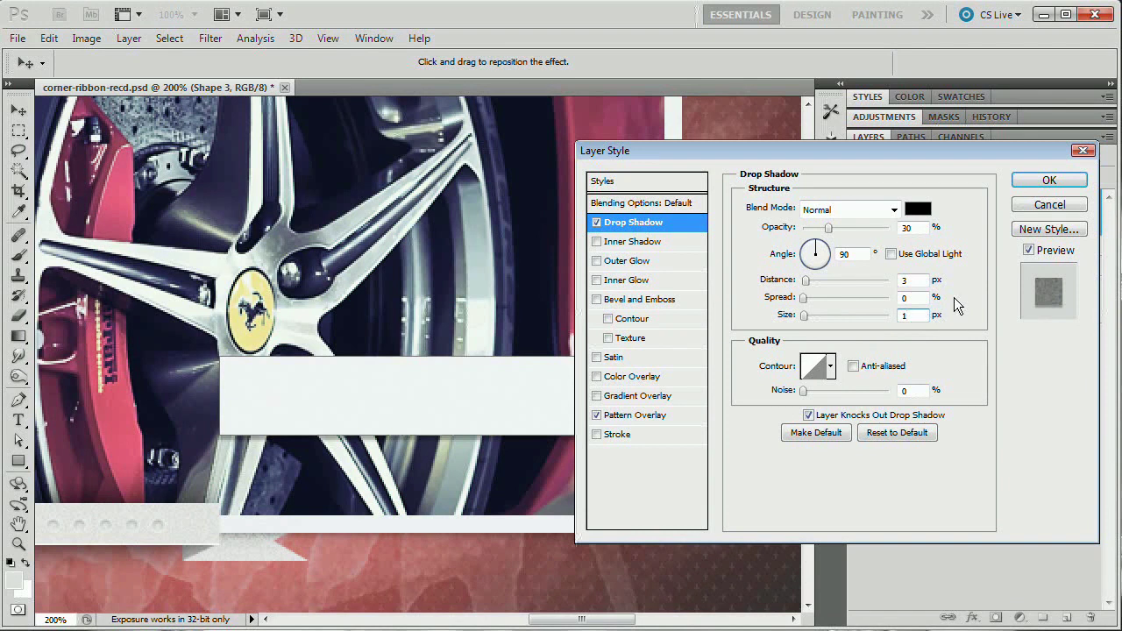
pyautogui.write('4')
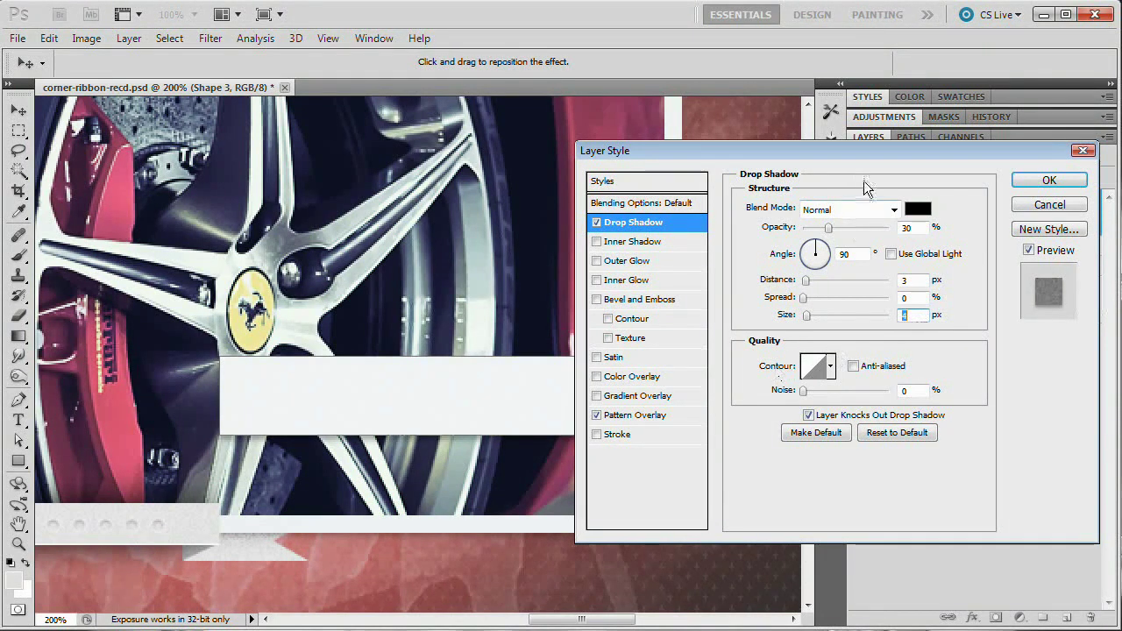
pyautogui.moveTo(909, 152)
pyautogui.mouseDown()
pyautogui.moveTo(835, 222)
pyautogui.moveTo(950, 108)
pyautogui.moveTo(921, 121)
pyautogui.mouseUp()
pyautogui.click(620, 206)
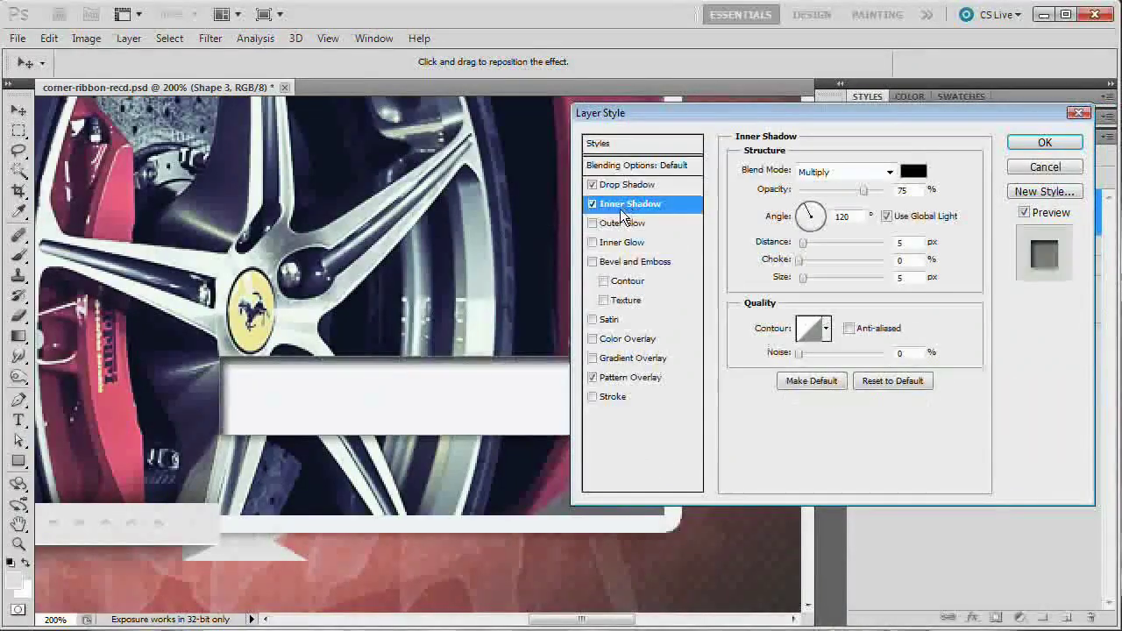
# Make the inner shadow colour white at 60% opacity.
pyautogui.click(872, 173)
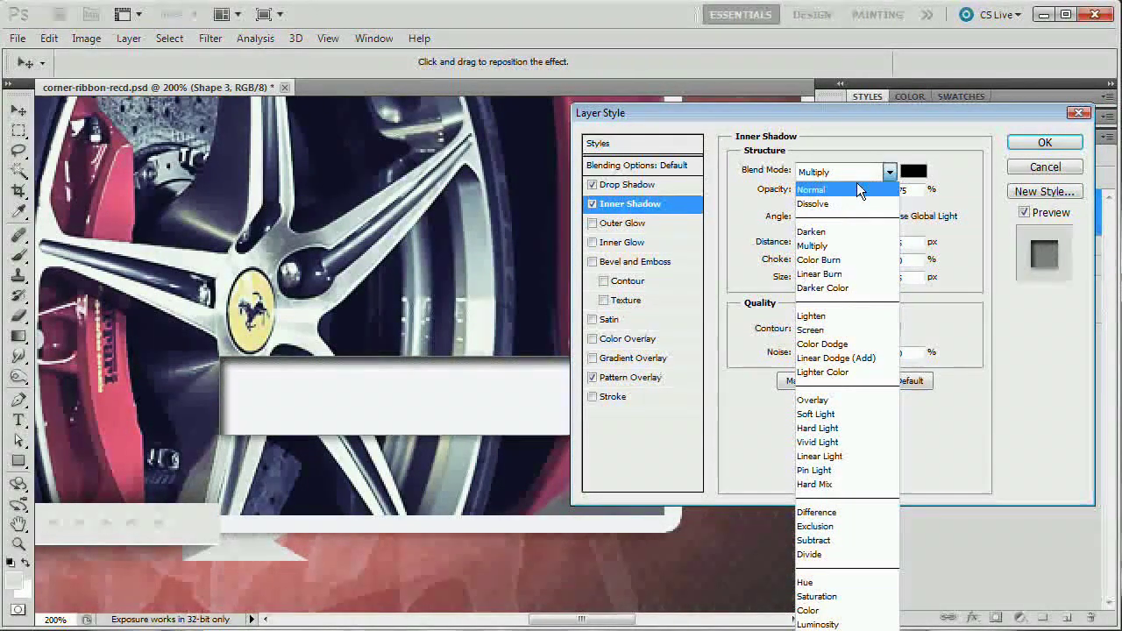
pyautogui.click(858, 190)
pyautogui.click(913, 172)
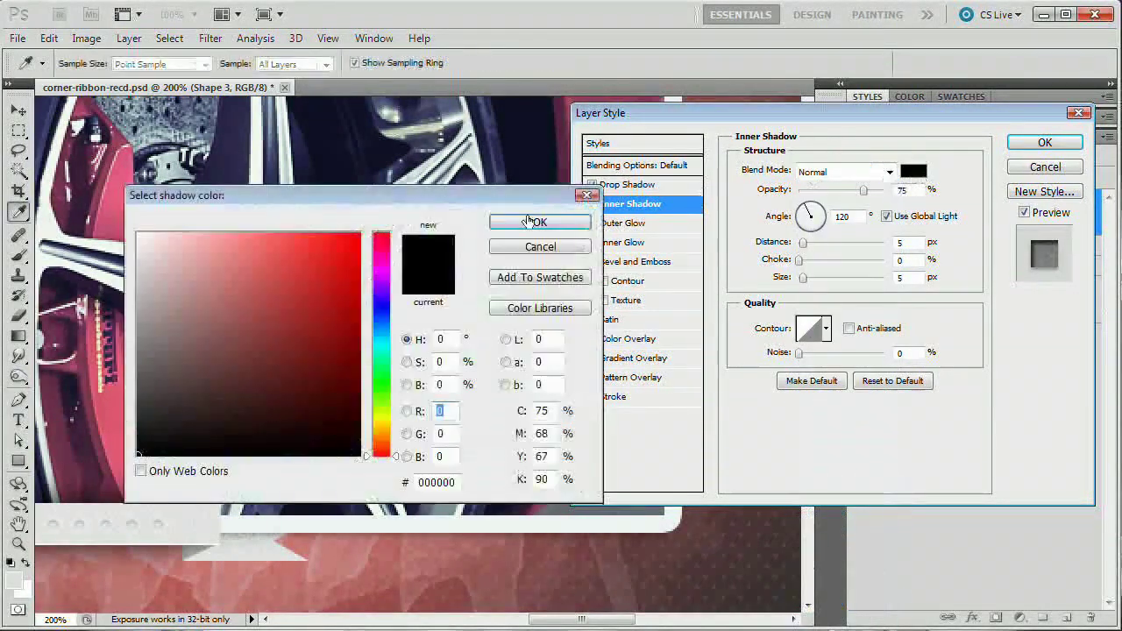
pyautogui.click(123, 221)
pyautogui.click(138, 234)
pyautogui.click(540, 221)
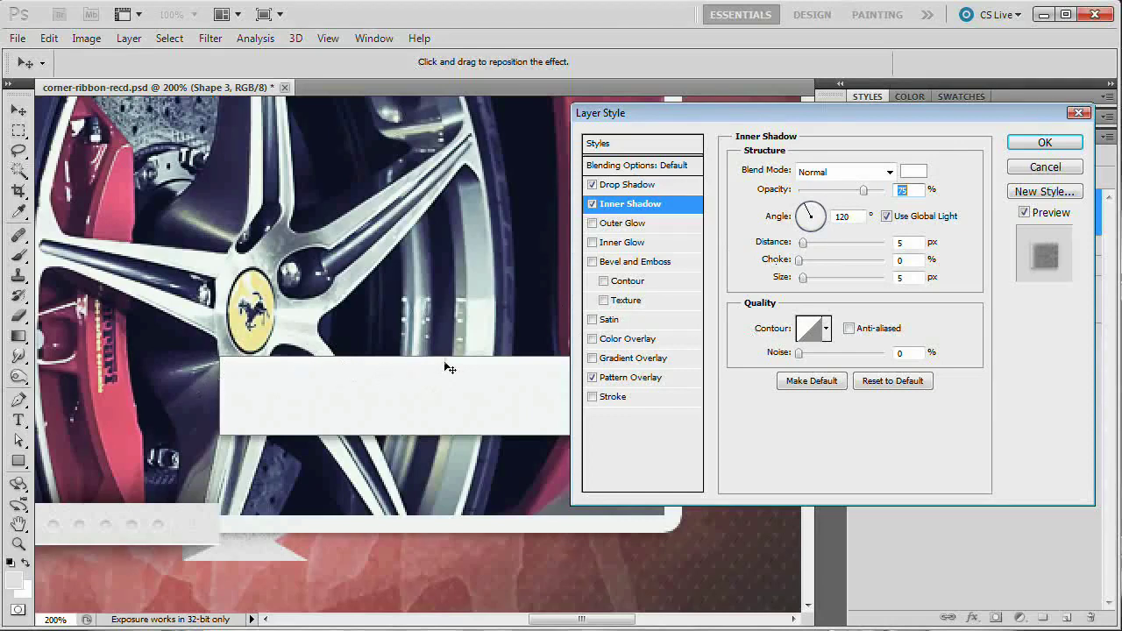
pyautogui.write('60')
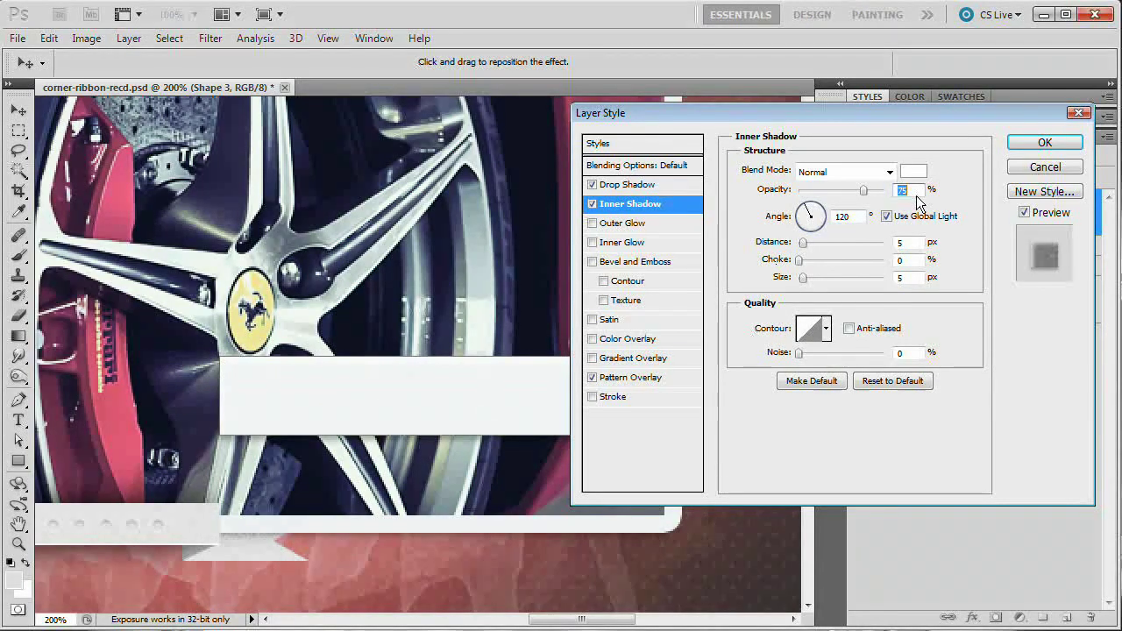
# Give the inner shadow its own 90° angle, 1 px distance and 1 px size; enable Gradient Overlay.
pyautogui.click(886, 216)
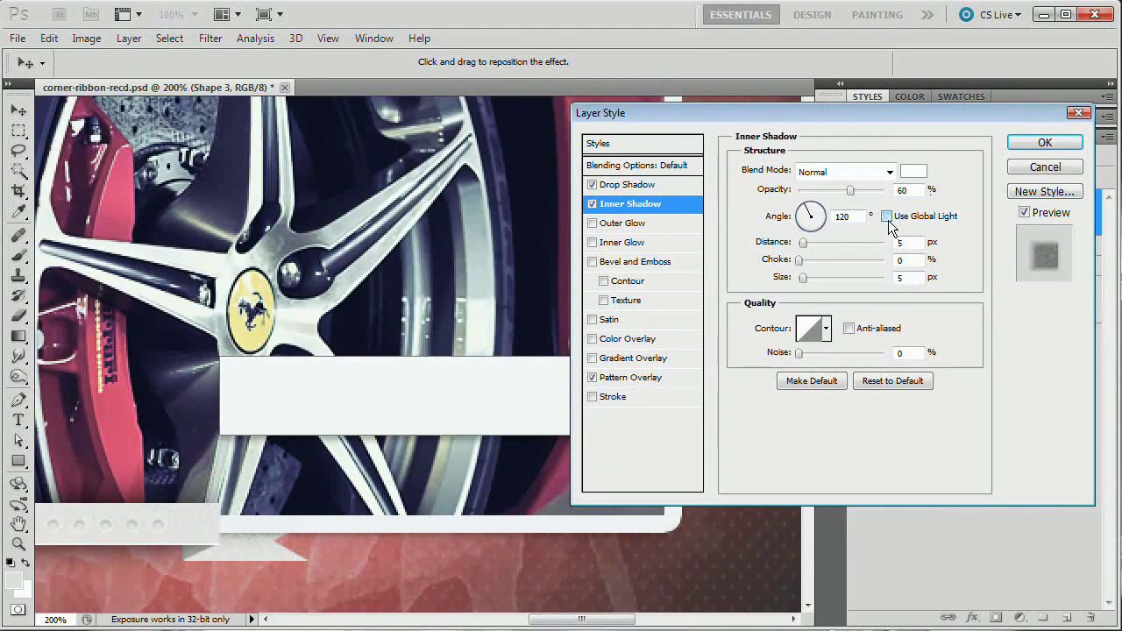
pyautogui.doubleClick(843, 216)
pyautogui.write('90')
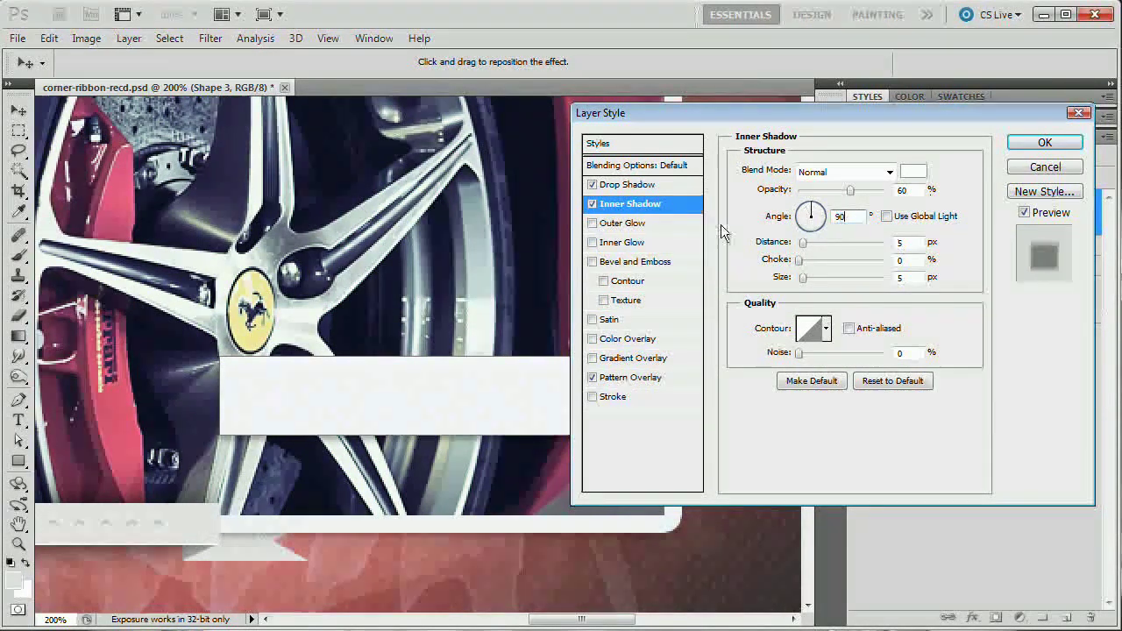
pyautogui.doubleClick(902, 242)
pyautogui.write('1')
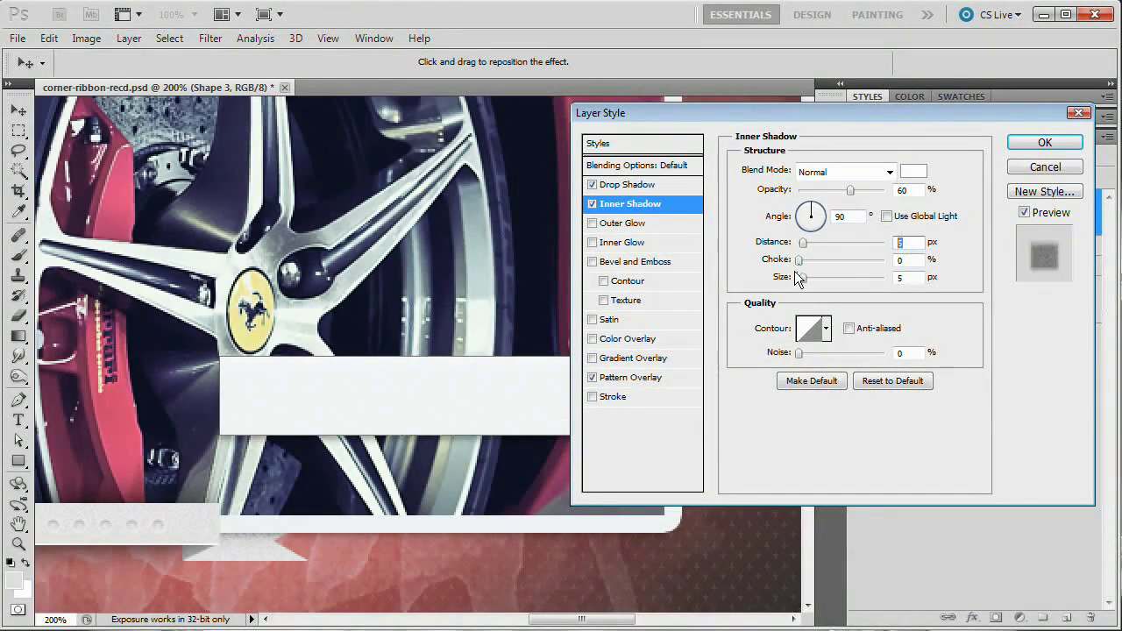
pyautogui.doubleClick(908, 277)
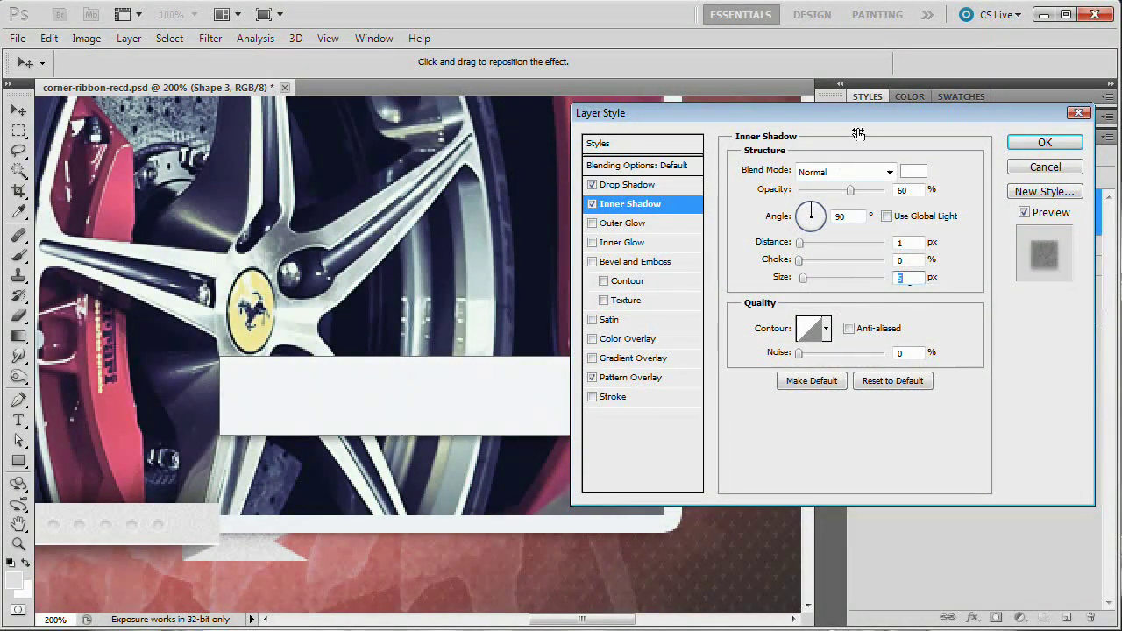
pyautogui.moveTo(870, 118); pyautogui.dragTo(884, 120)
pyautogui.write('1')
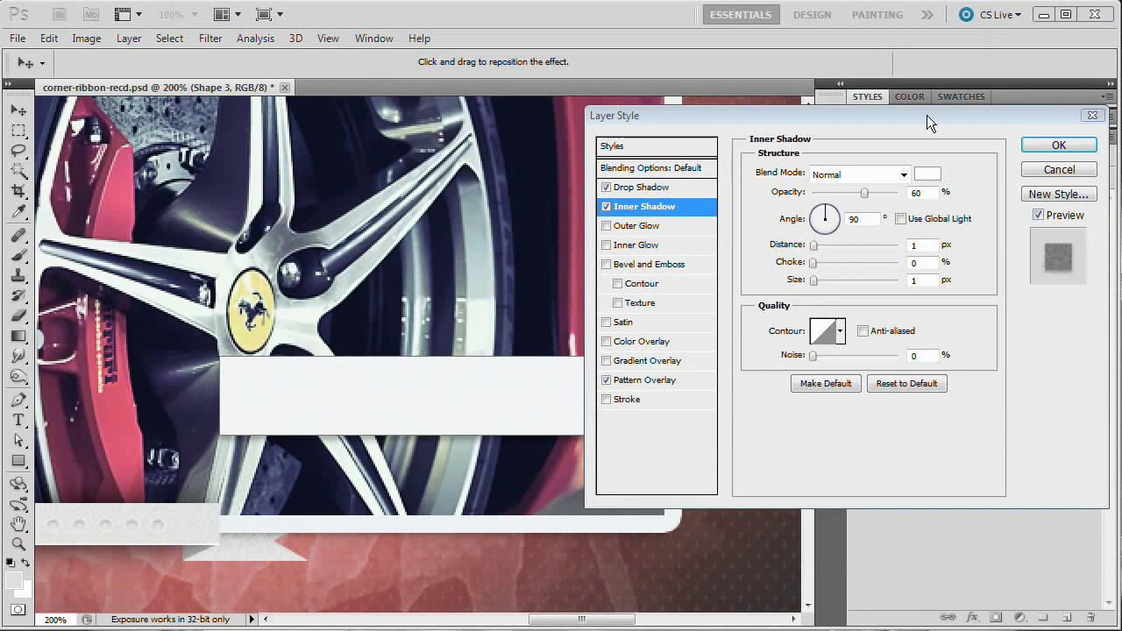
pyautogui.moveTo(928, 113); pyautogui.dragTo(1087, 235)
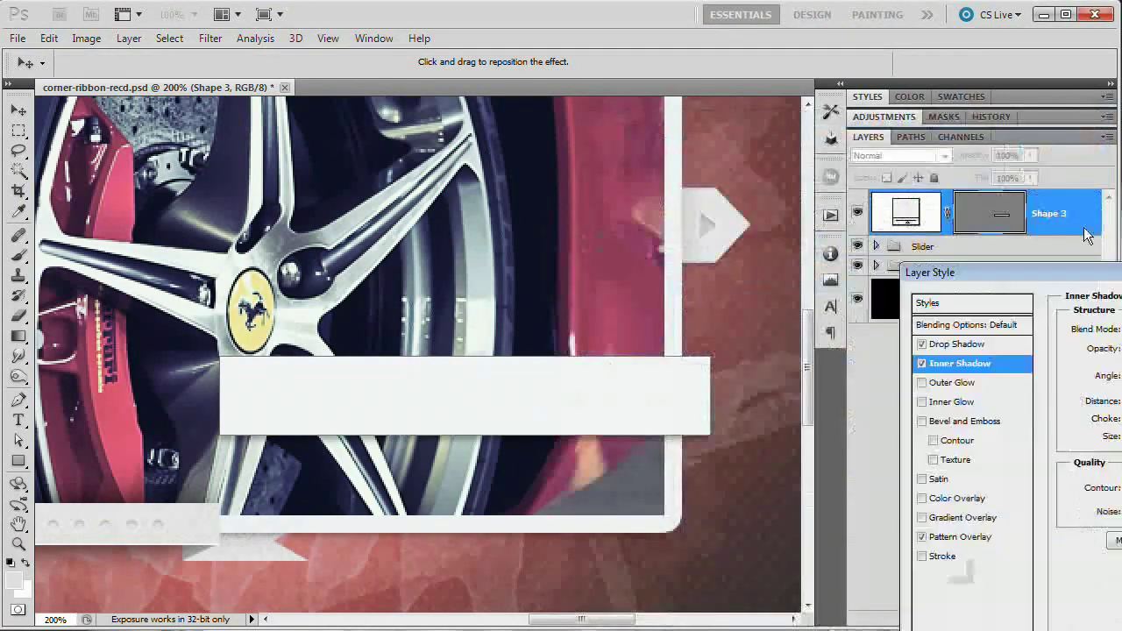
pyautogui.moveTo(1008, 271); pyautogui.dragTo(705, 109)
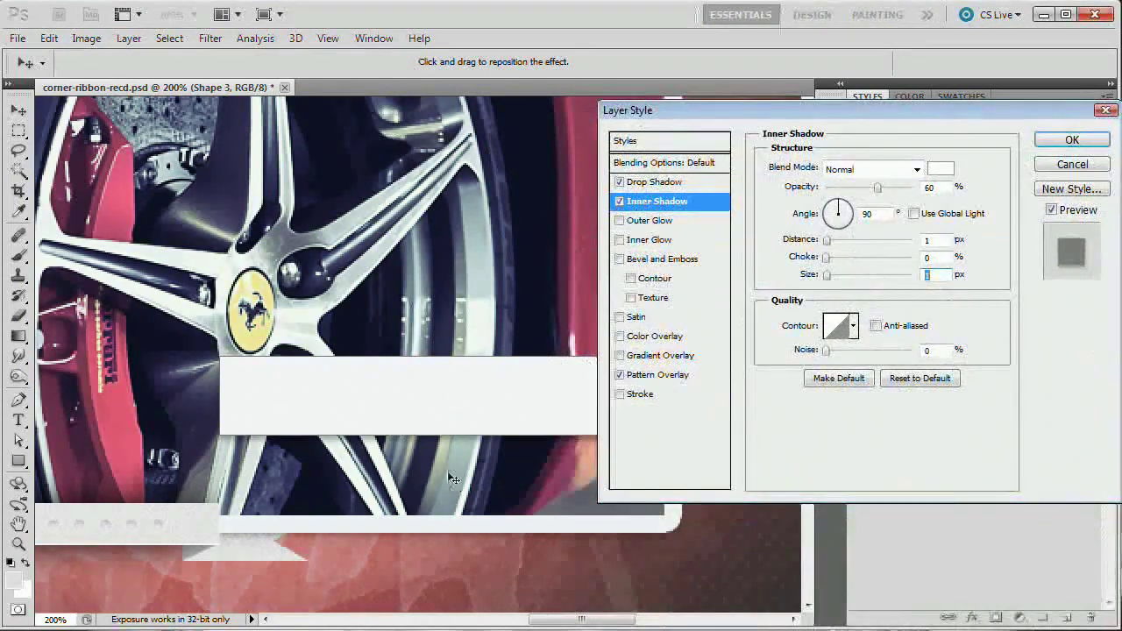
pyautogui.moveTo(837, 109); pyautogui.dragTo(821, 113)
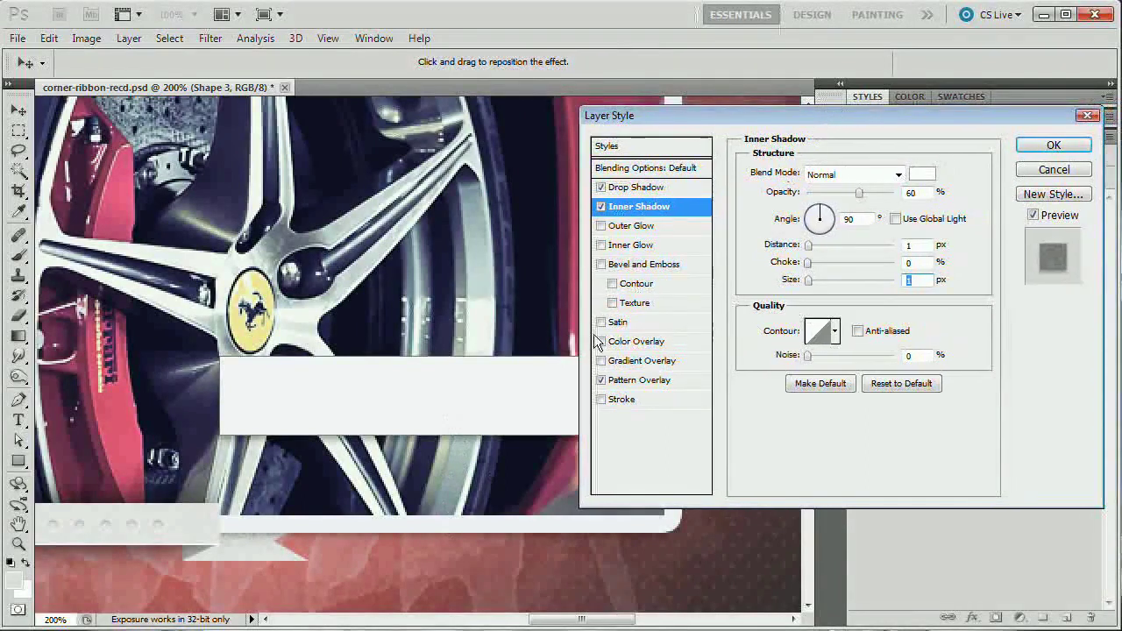
pyautogui.click(628, 363)
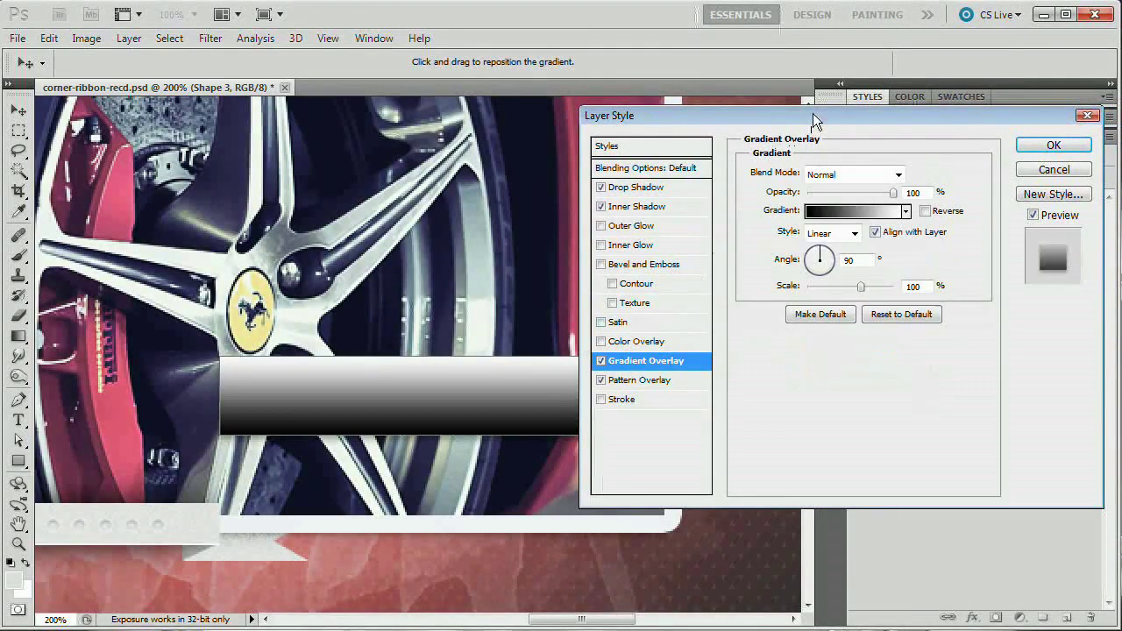
# Change the black-to-white Gradient Overlay's blend mode from Normal to Soft Light.
pyautogui.moveTo(813, 120); pyautogui.dragTo(379, 131)
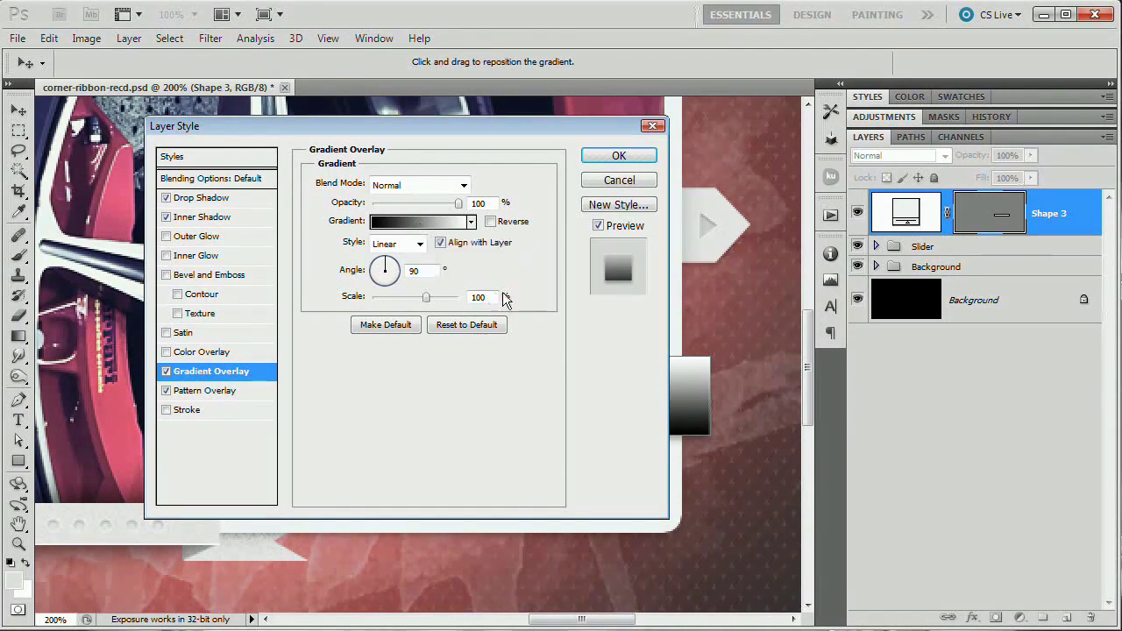
pyautogui.moveTo(490, 128); pyautogui.dragTo(587, 149)
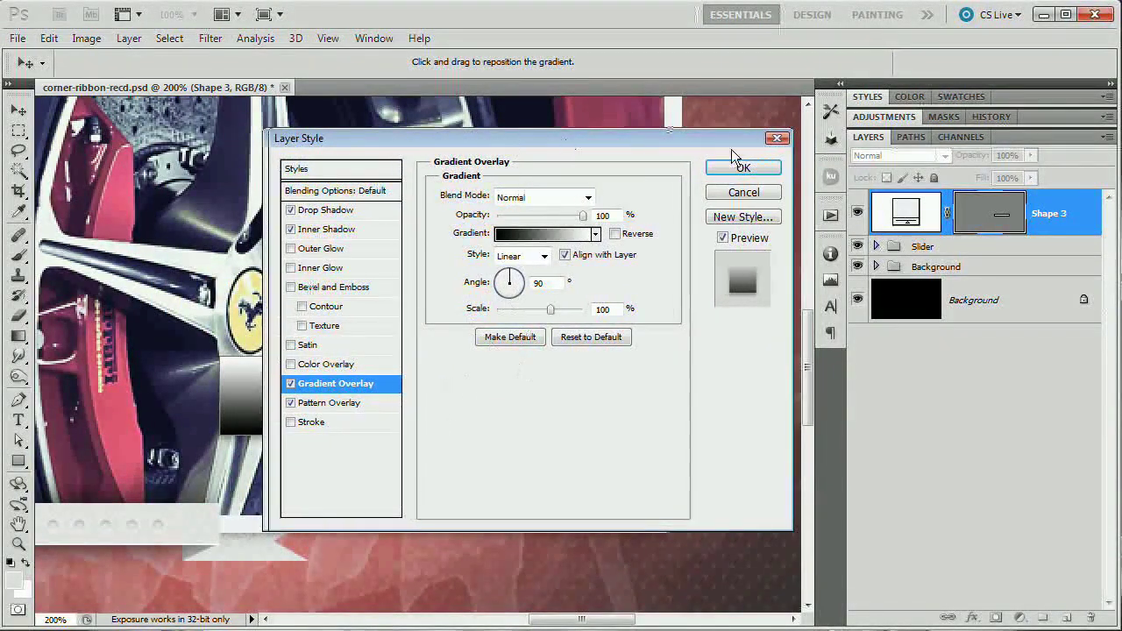
pyautogui.moveTo(731, 142); pyautogui.dragTo(703, 173)
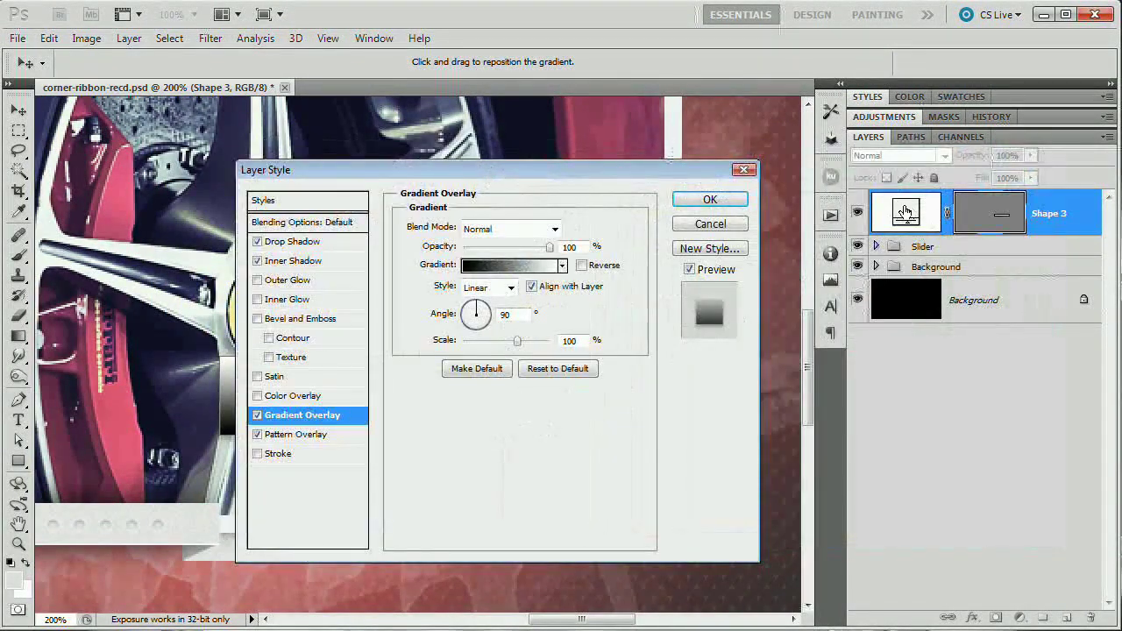
pyautogui.moveTo(581, 168); pyautogui.dragTo(629, 130)
pyautogui.click(655, 185)
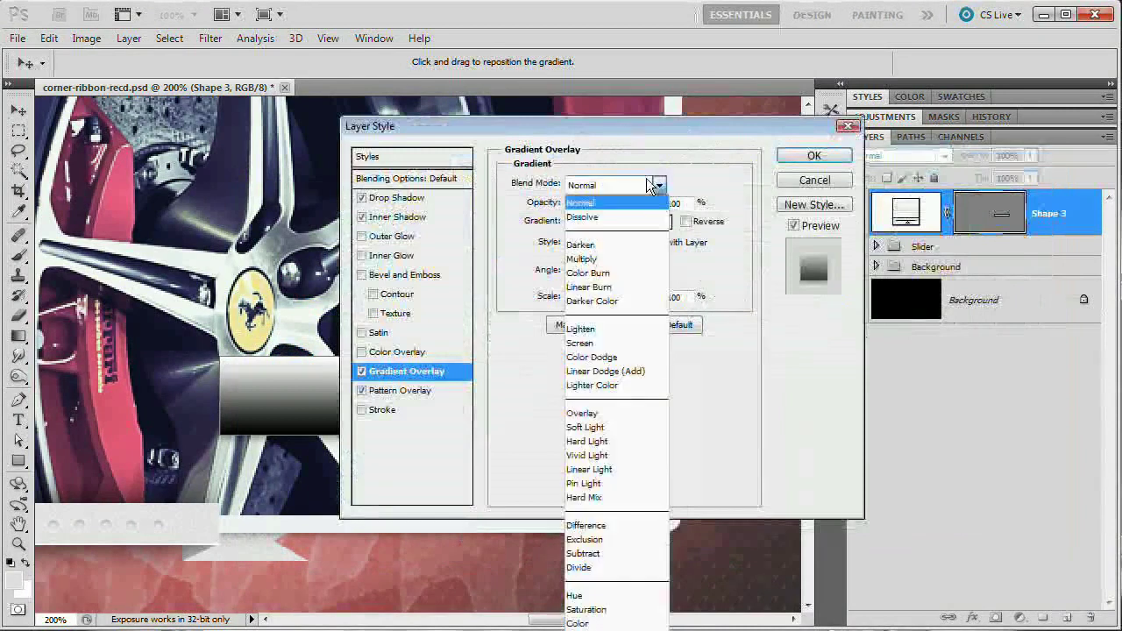
pyautogui.click(620, 429)
pyautogui.moveTo(557, 127); pyautogui.dragTo(956, 105)
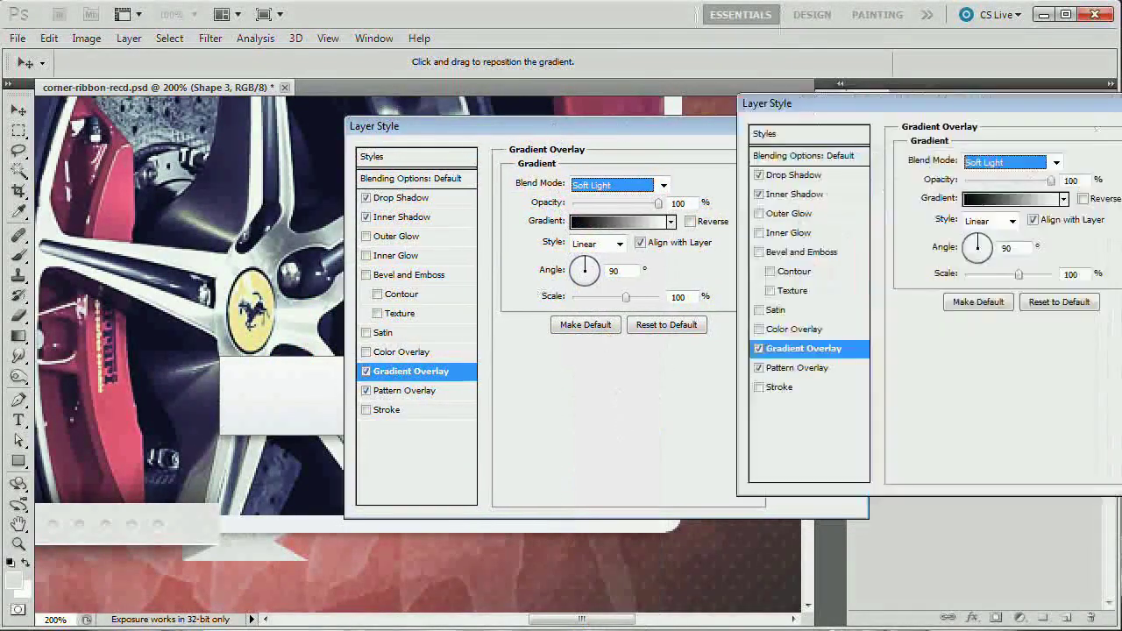
pyautogui.press('Return')
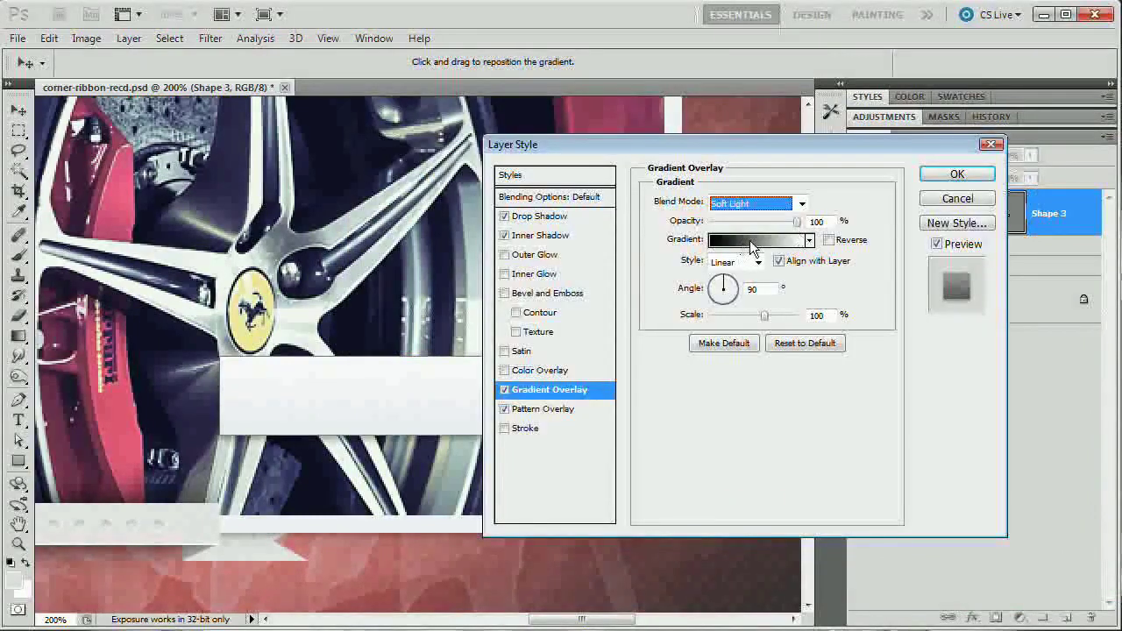
pyautogui.click(755, 239)
# Change the gradient's black stop to grey 606060 and set the overlay opacity to 50%.
pyautogui.moveTo(973, 225); pyautogui.dragTo(571, 62)
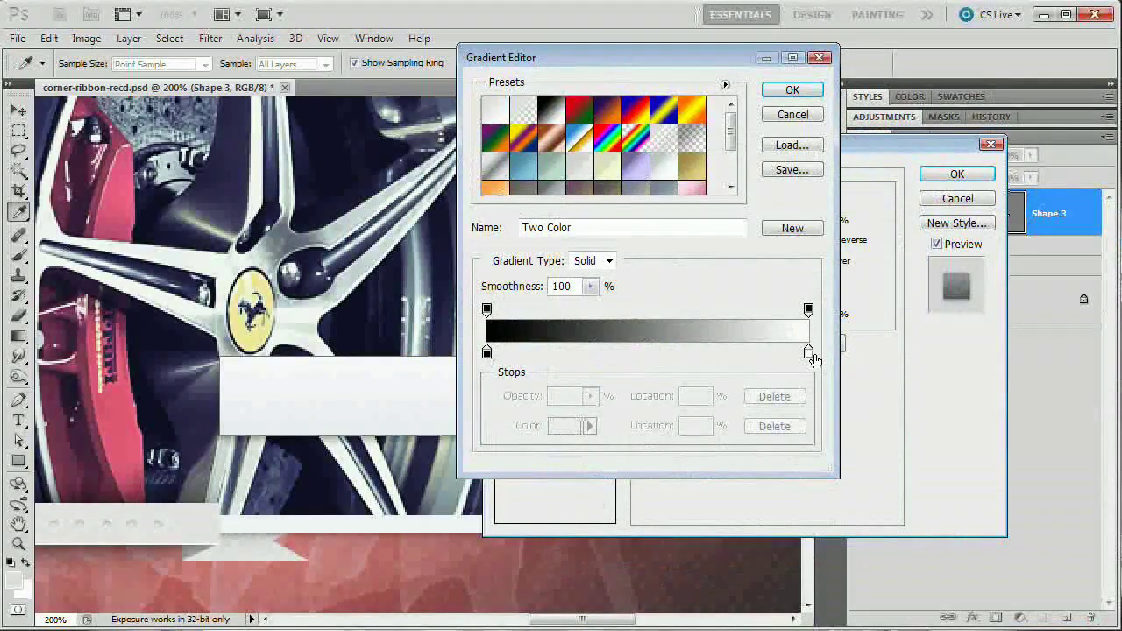
pyautogui.doubleClick(487, 354)
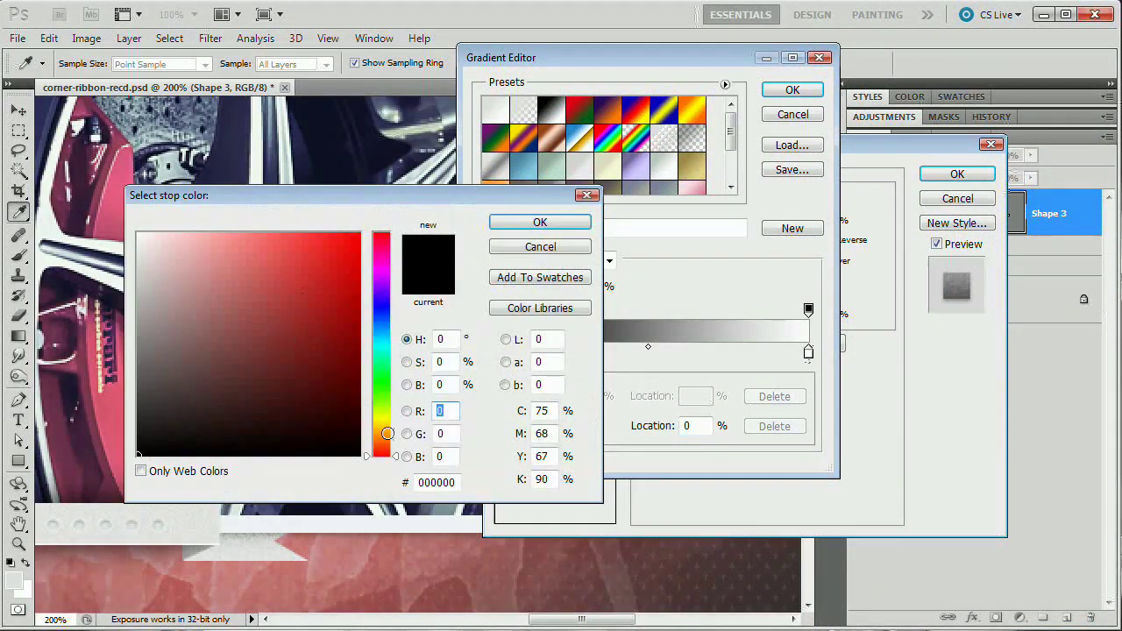
pyautogui.doubleClick(438, 482)
pyautogui.write('60')
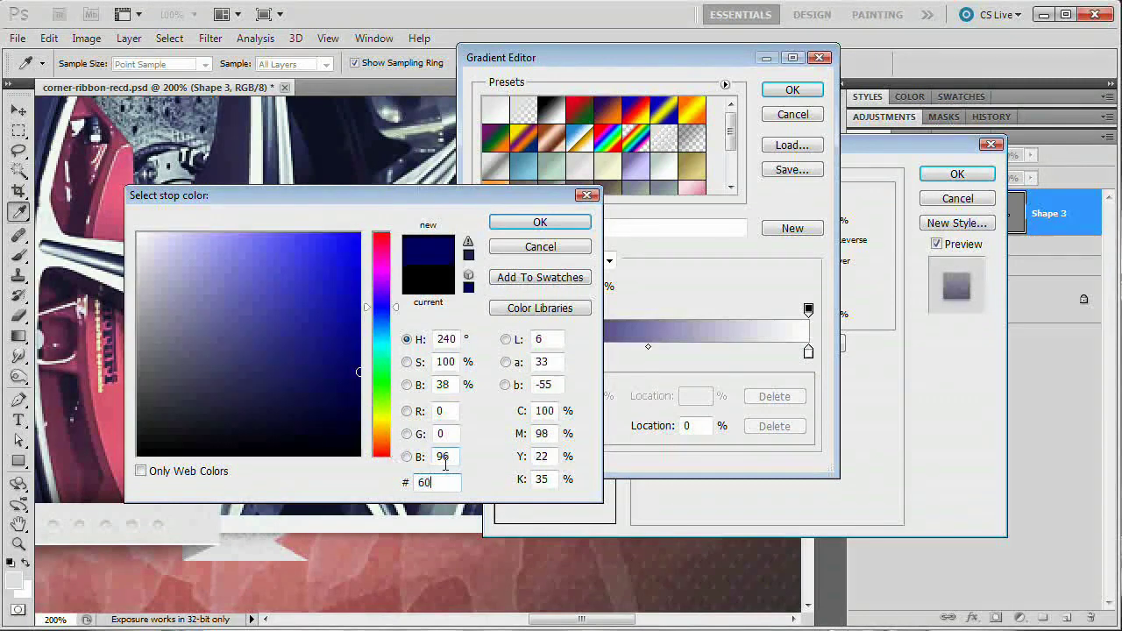
pyautogui.write('6060')
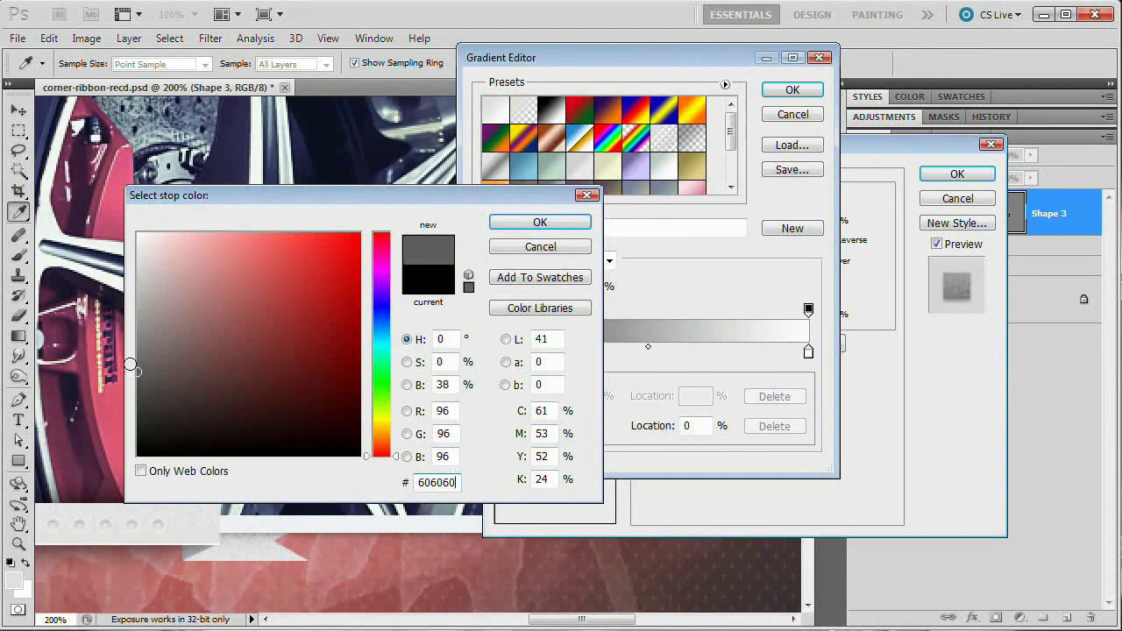
pyautogui.click(539, 224)
pyautogui.click(793, 92)
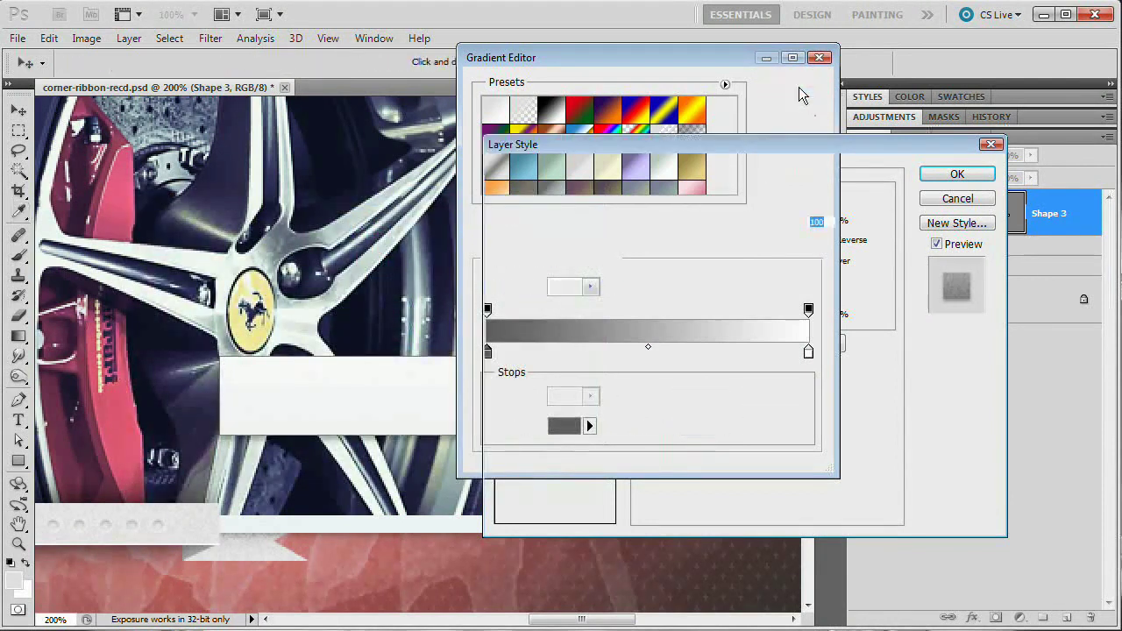
pyautogui.click(731, 110)
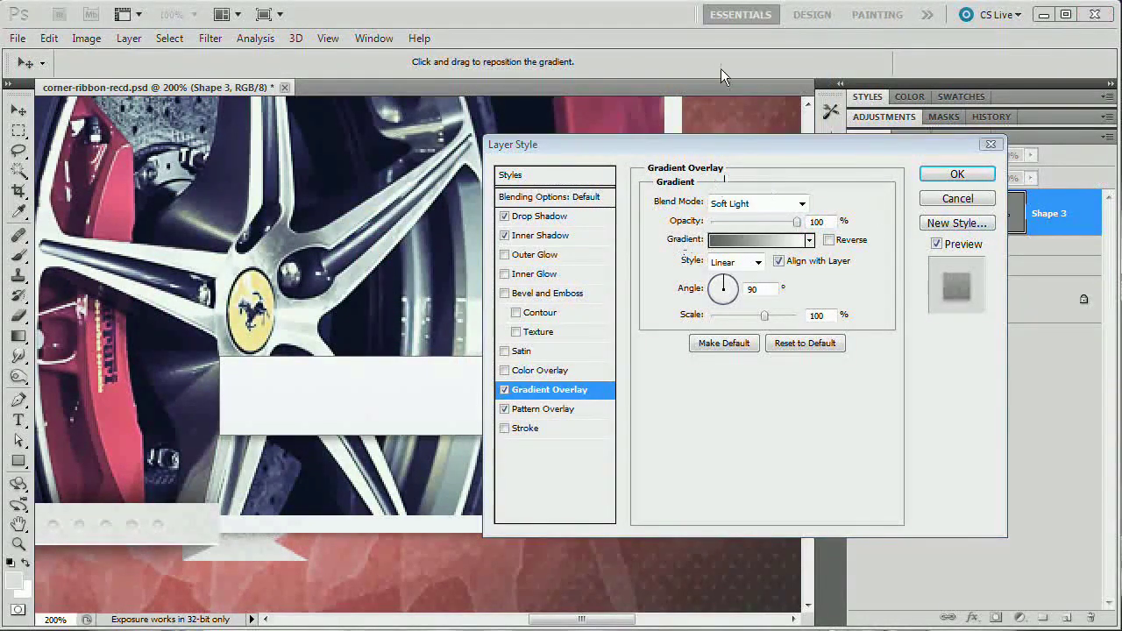
pyautogui.moveTo(771, 149); pyautogui.dragTo(863, 154)
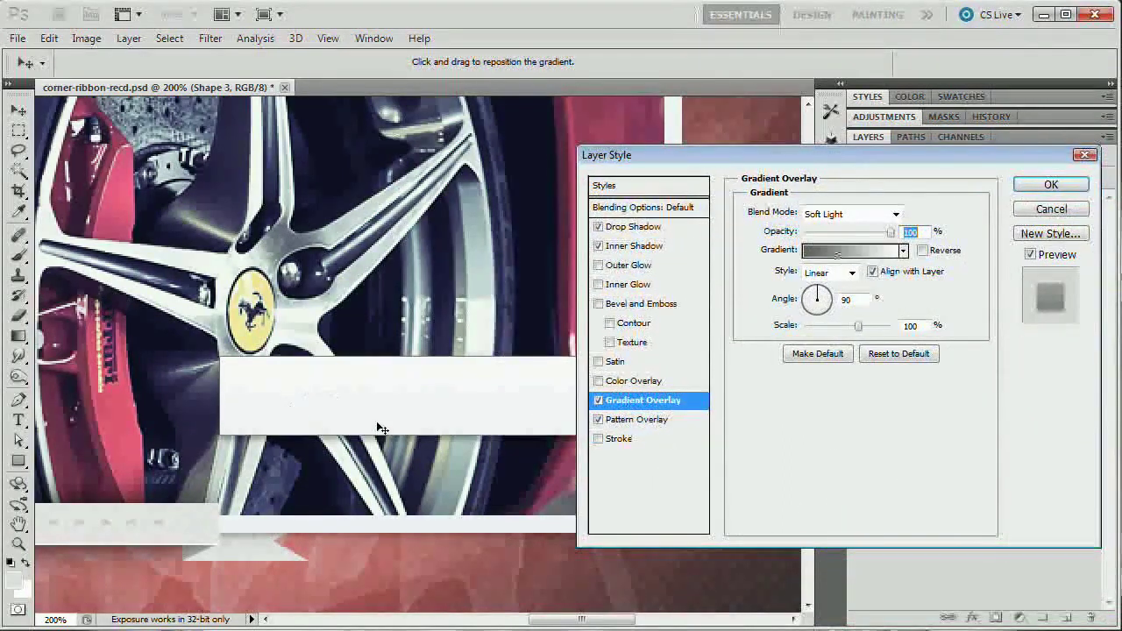
pyautogui.write('50')
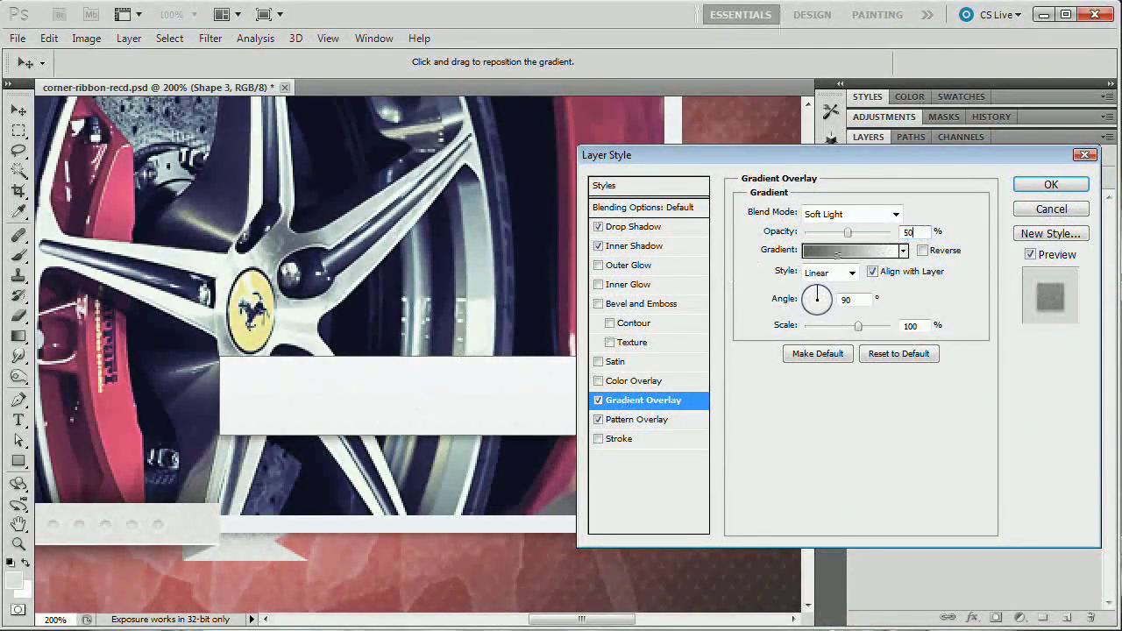
pyautogui.moveTo(836, 154); pyautogui.dragTo(665, 148)
# Zoom to 400% on the white bar's left end and add an anchor point on its left edge.
pyautogui.click(868, 176)
pyautogui.press('z')
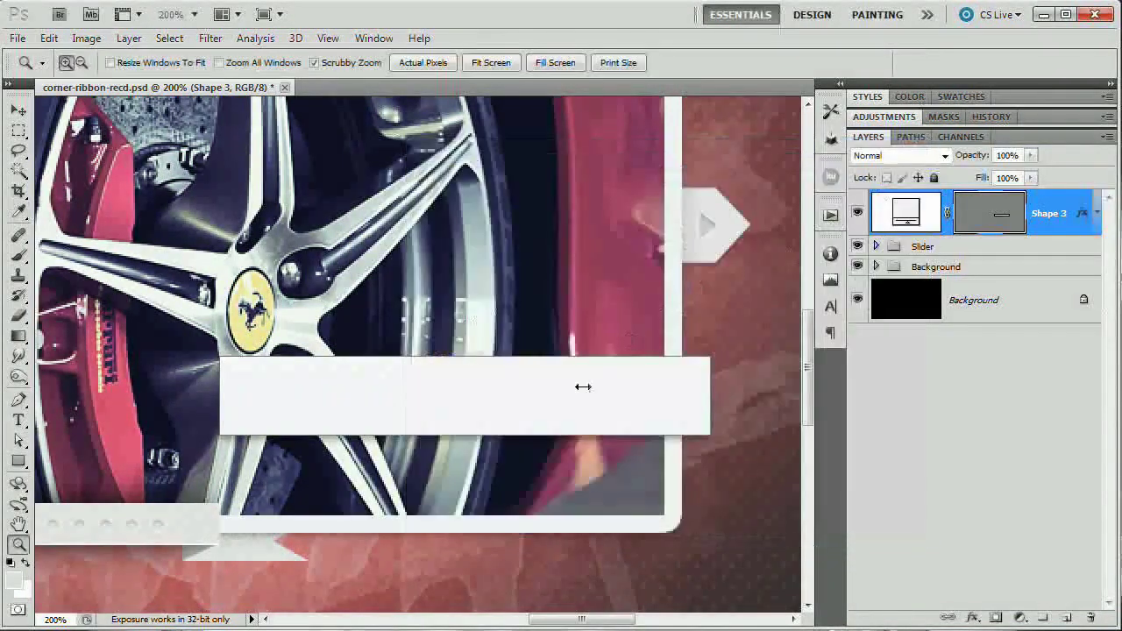
pyautogui.moveTo(256, 394); pyautogui.dragTo(342, 358)
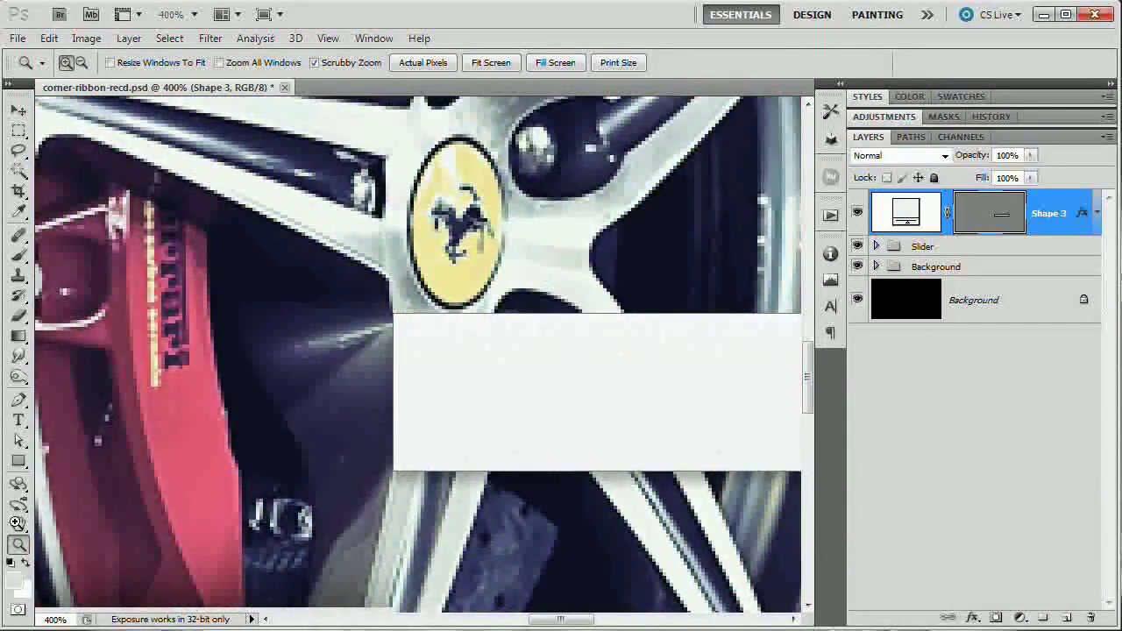
pyautogui.click(21, 400)
pyautogui.click(20, 401)
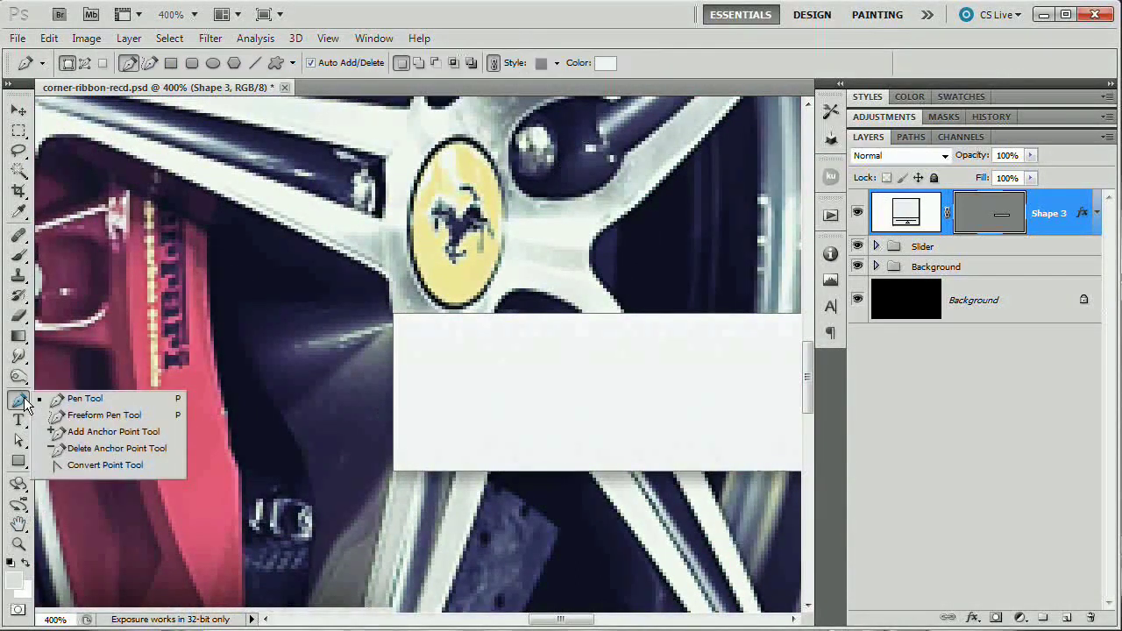
pyautogui.click(87, 433)
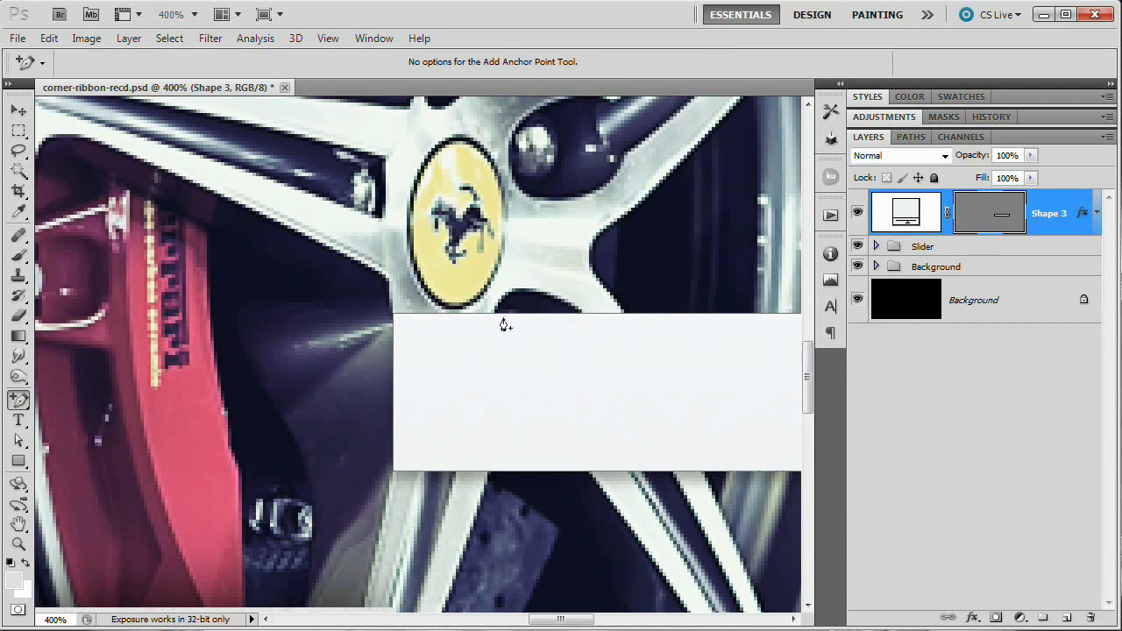
pyautogui.click(396, 398)
# Push the new anchor right to cut the notch, make it a sharp corner, then zoom out.
pyautogui.click(19, 440)
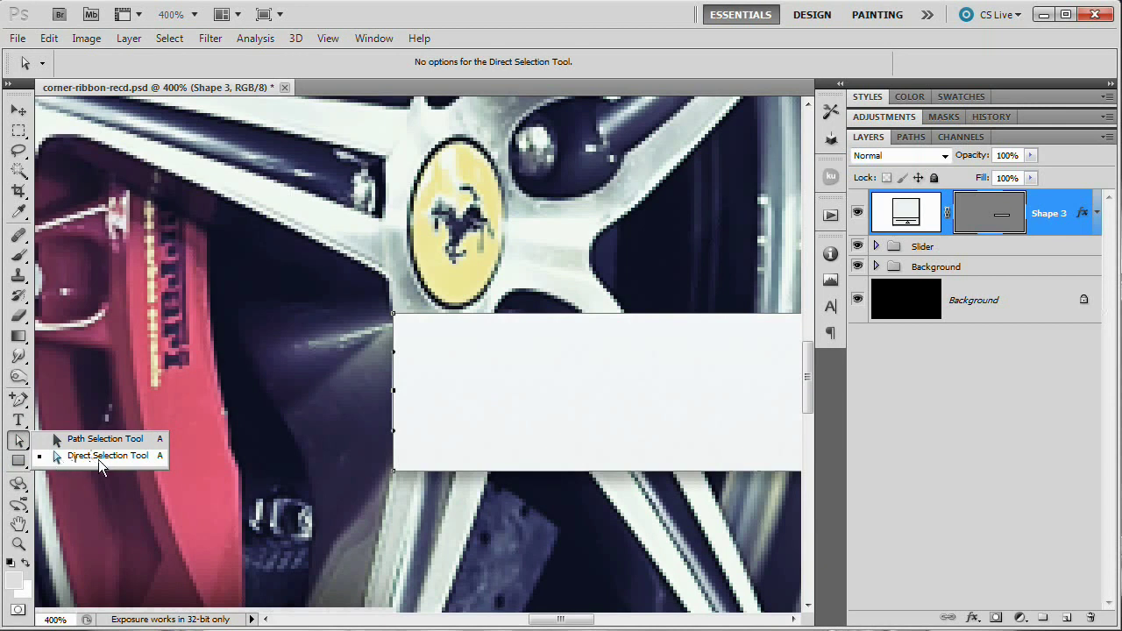
pyautogui.click(158, 456)
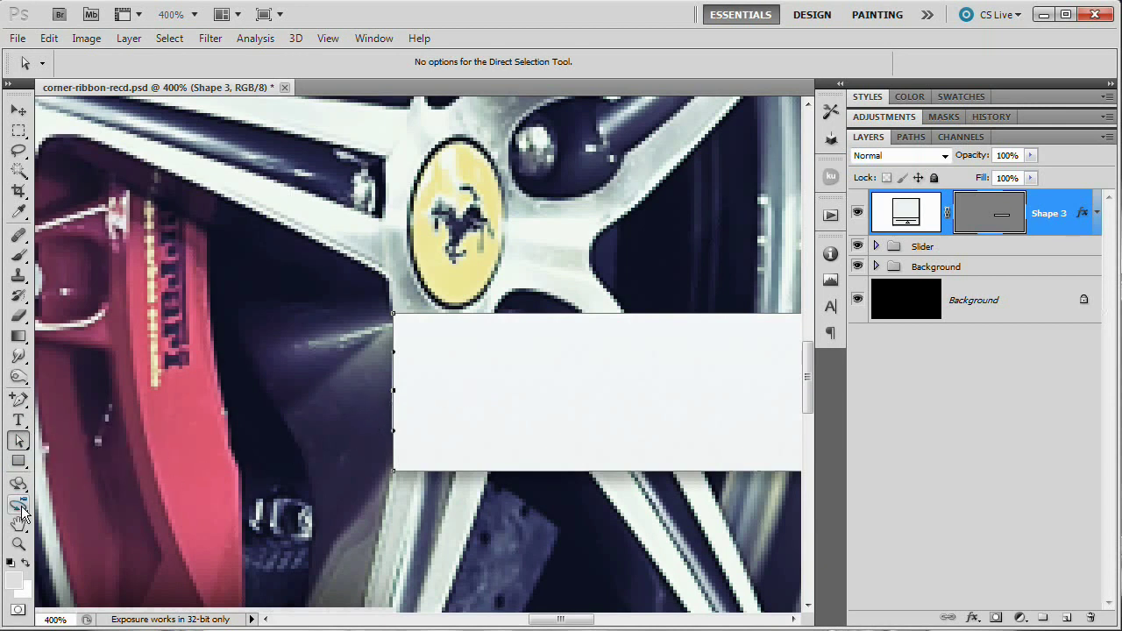
pyautogui.hotkey('shift', 'Right')
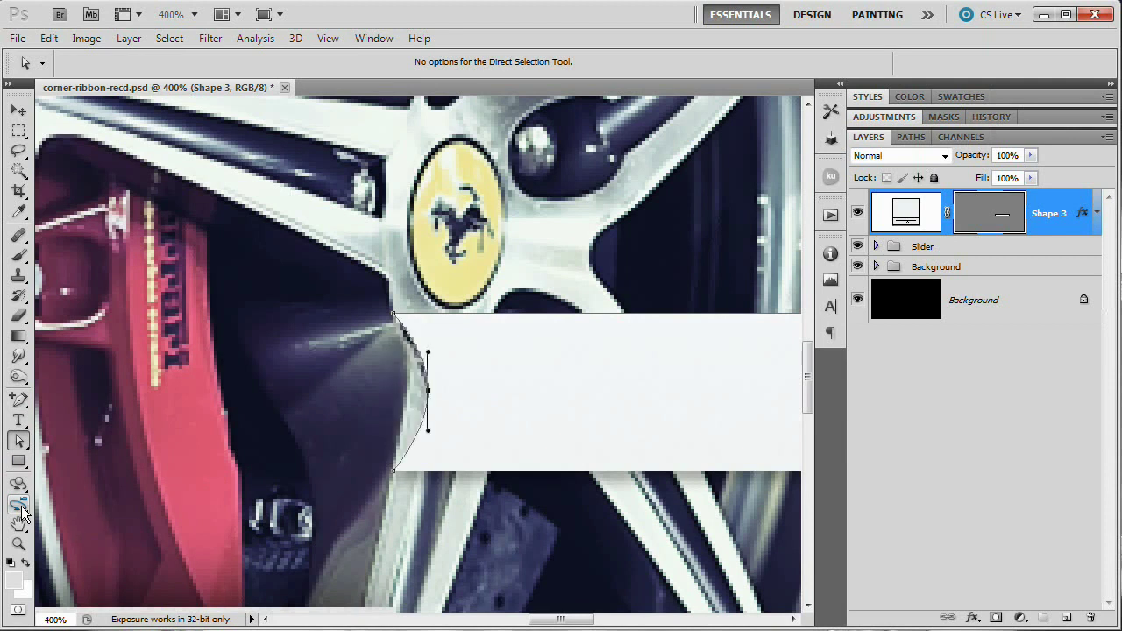
pyautogui.hotkey('shift', 'Right')
pyautogui.hotkey('shift', 'Right')
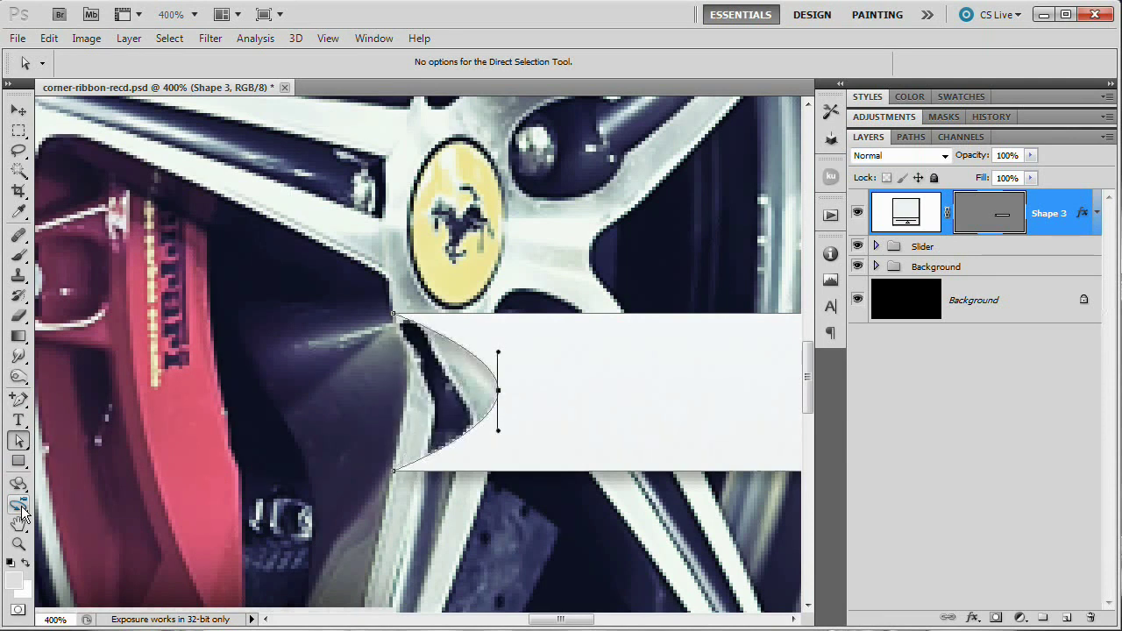
pyautogui.hotkey('shift', 'Right')
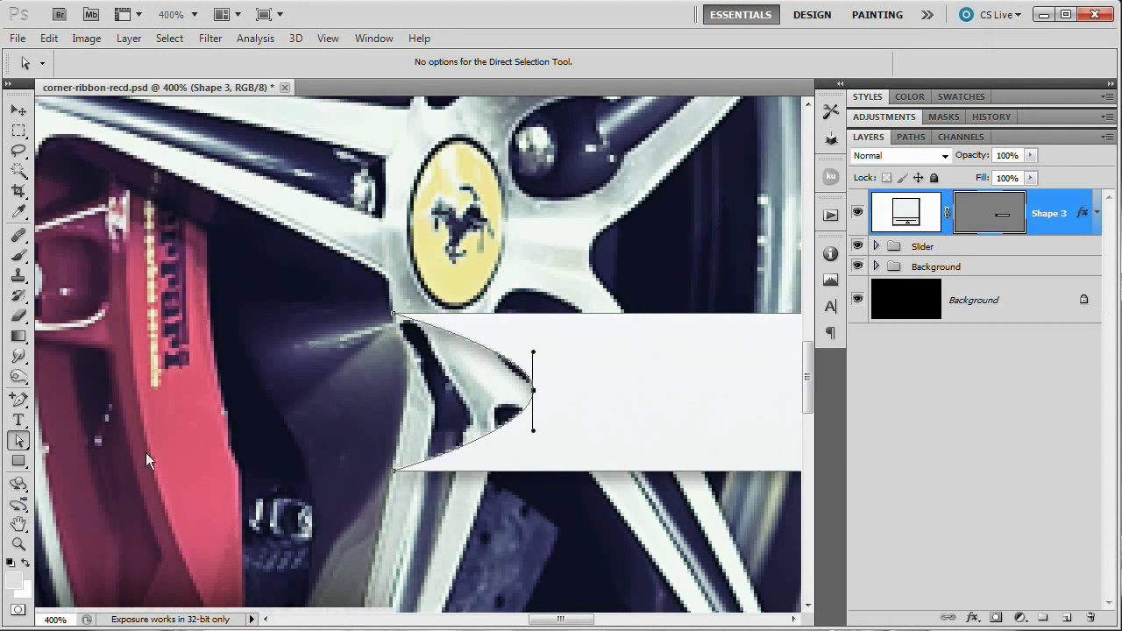
pyautogui.click(20, 399)
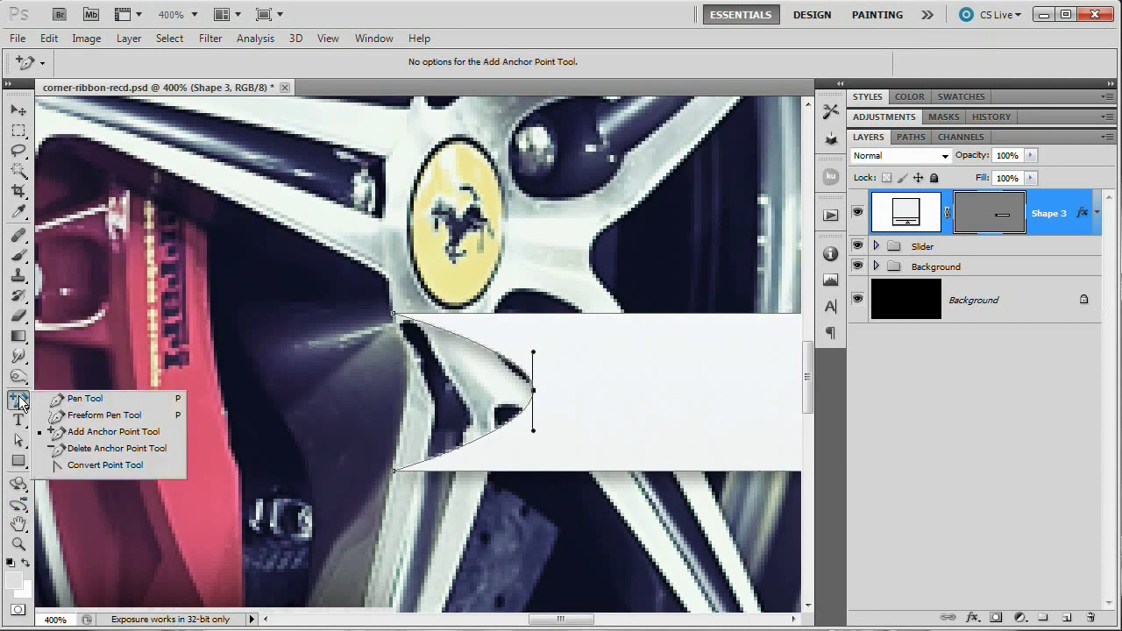
pyautogui.click(96, 468)
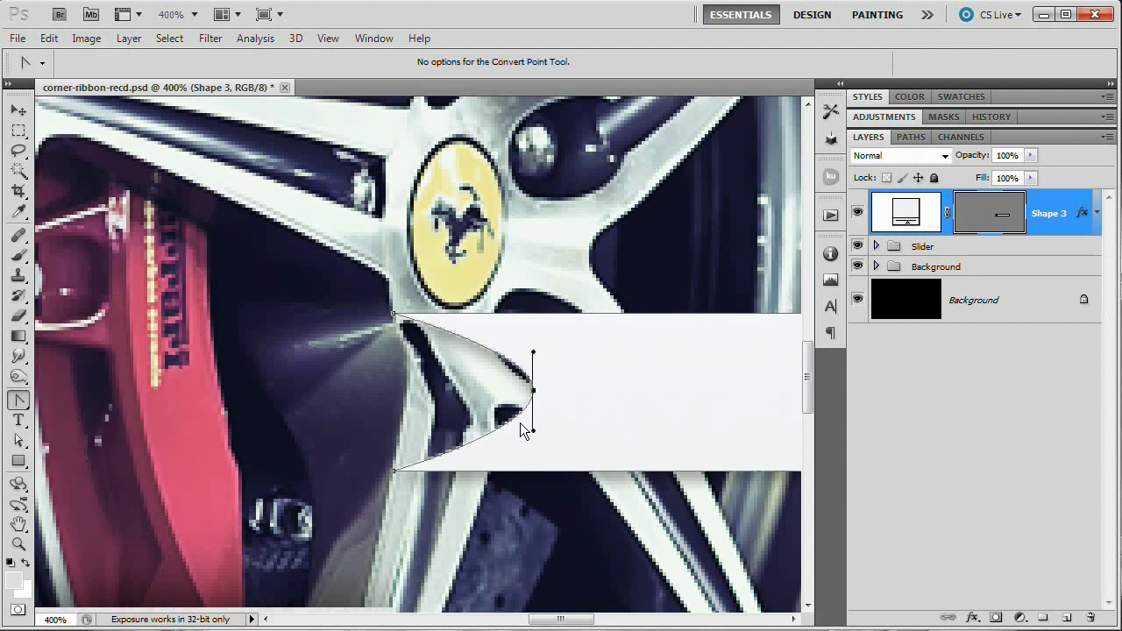
pyautogui.click(533, 391)
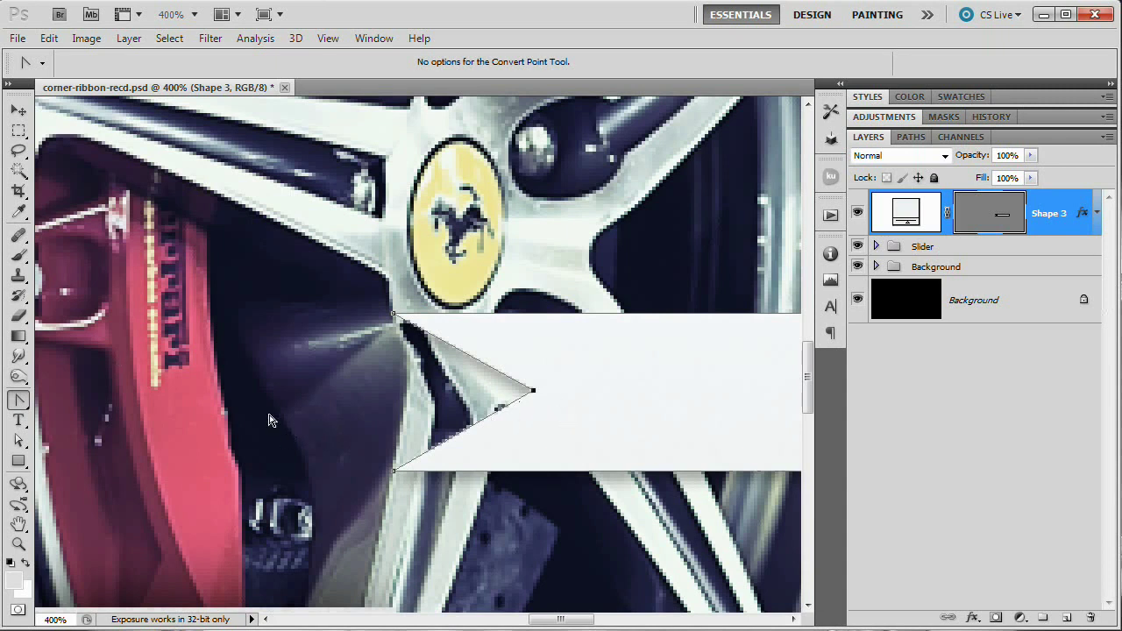
pyautogui.hotkey('ctrl', '-')
pyautogui.hotkey('ctrl', '-')
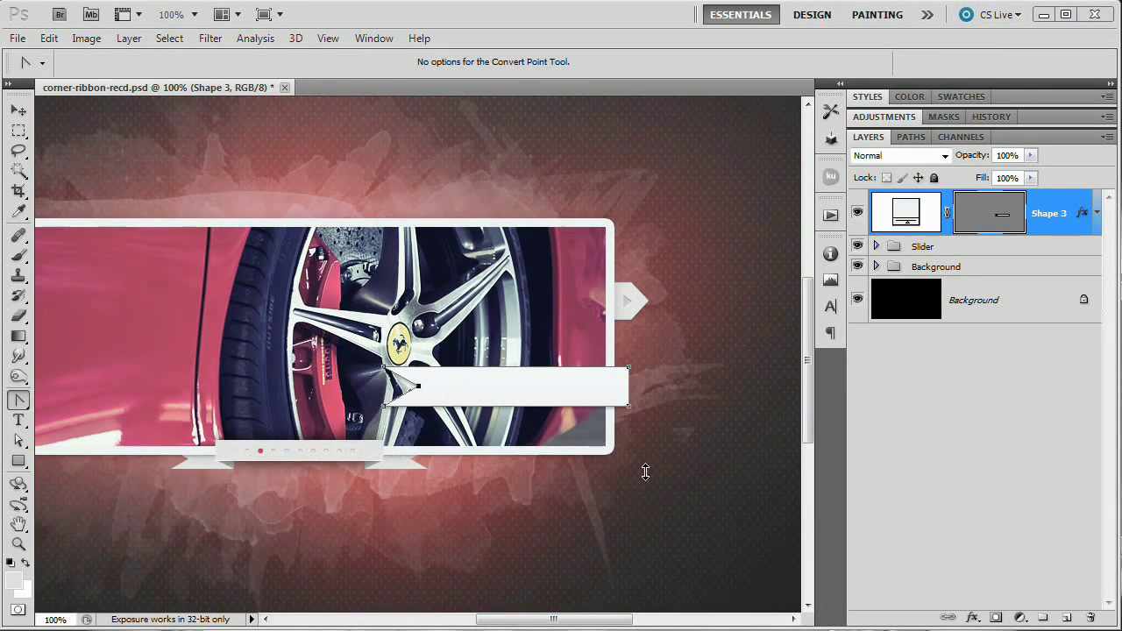
# Draw a rectangle beside the ribbon's right end and set its style to No Style.
pyautogui.click(18, 110)
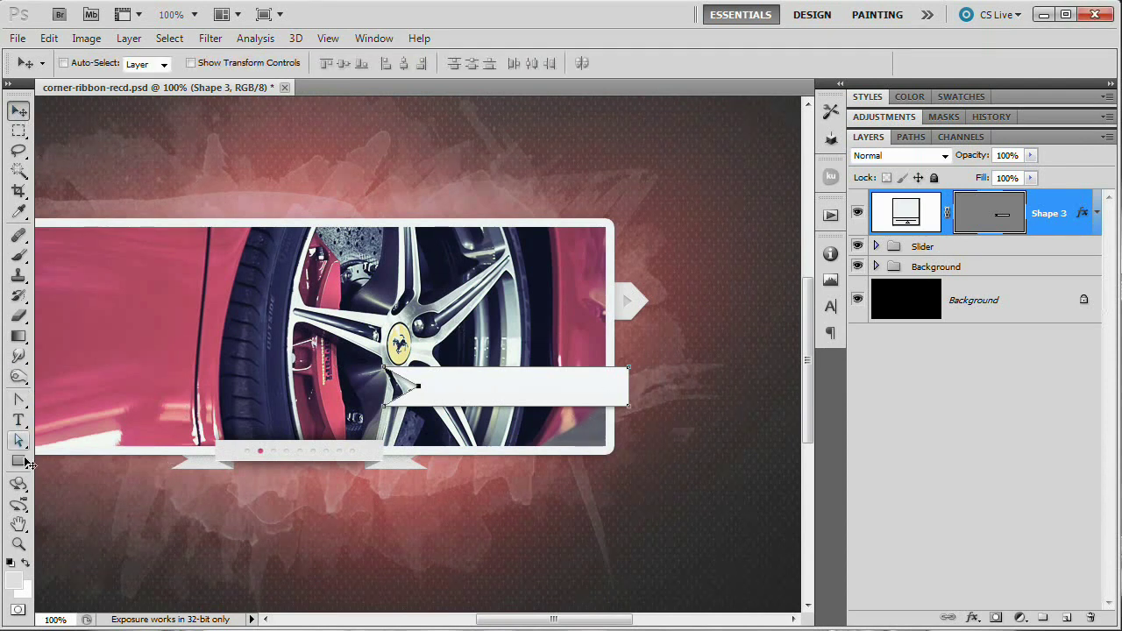
pyautogui.moveTo(27, 463); pyautogui.dragTo(61, 461)
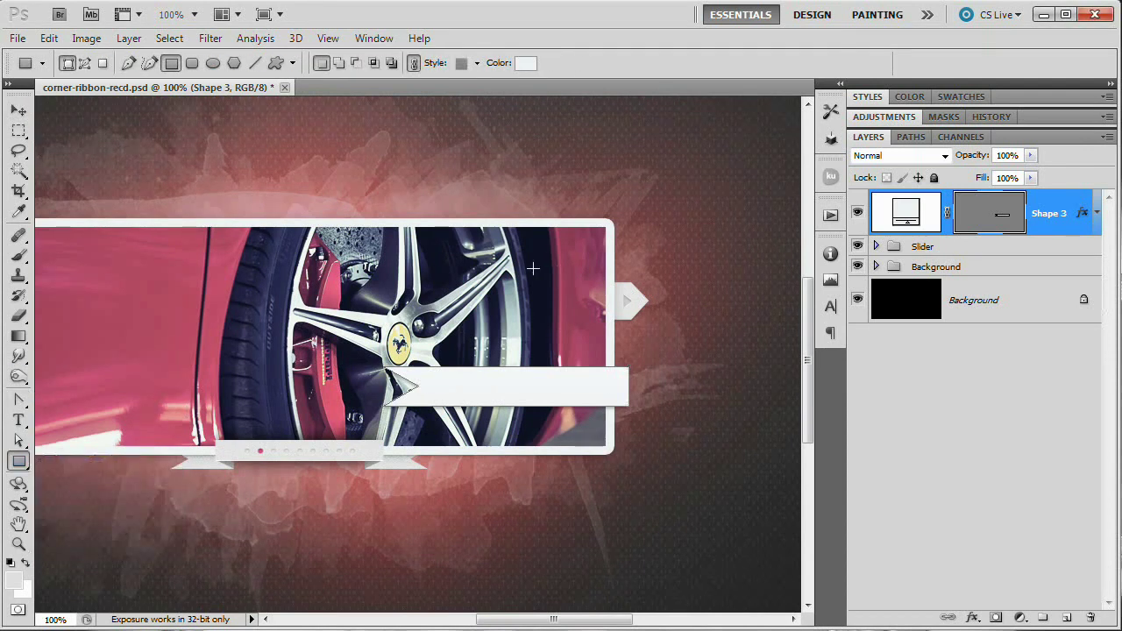
pyautogui.scroll(2, 619, 379)
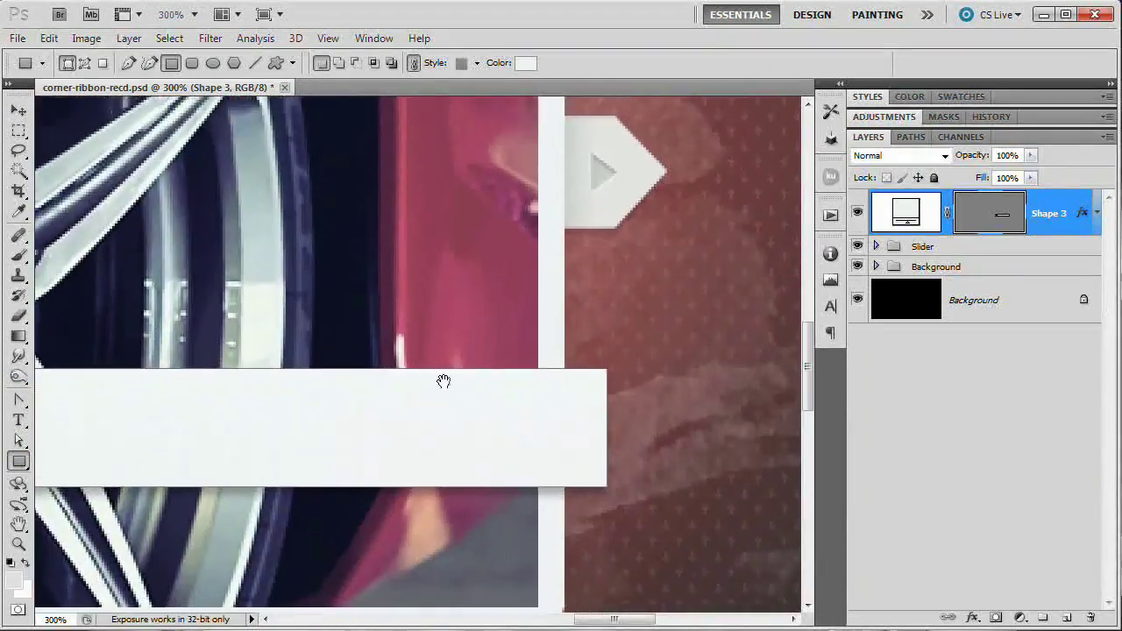
pyautogui.moveTo(444, 380); pyautogui.dragTo(509, 387)
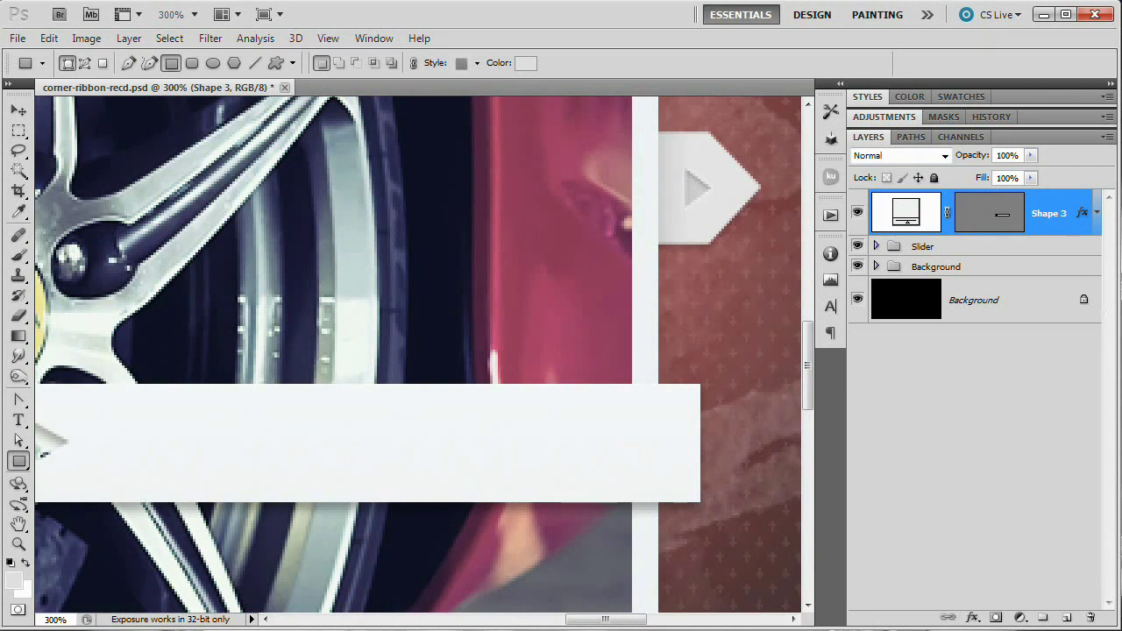
pyautogui.moveTo(412, 225); pyautogui.dragTo(655, 335)
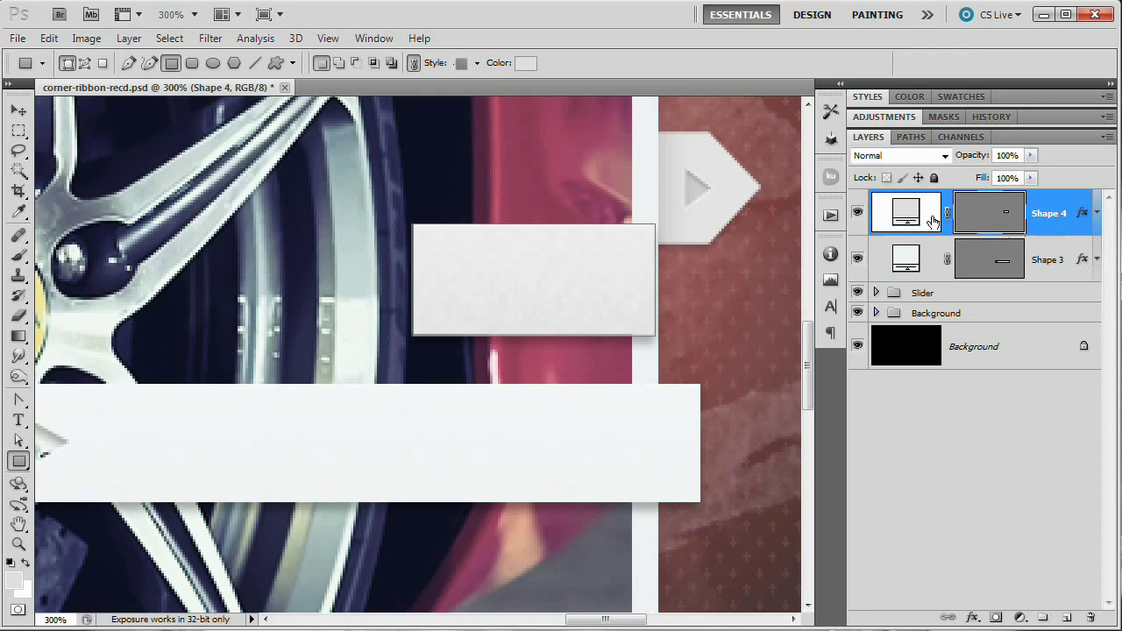
pyautogui.click(477, 65)
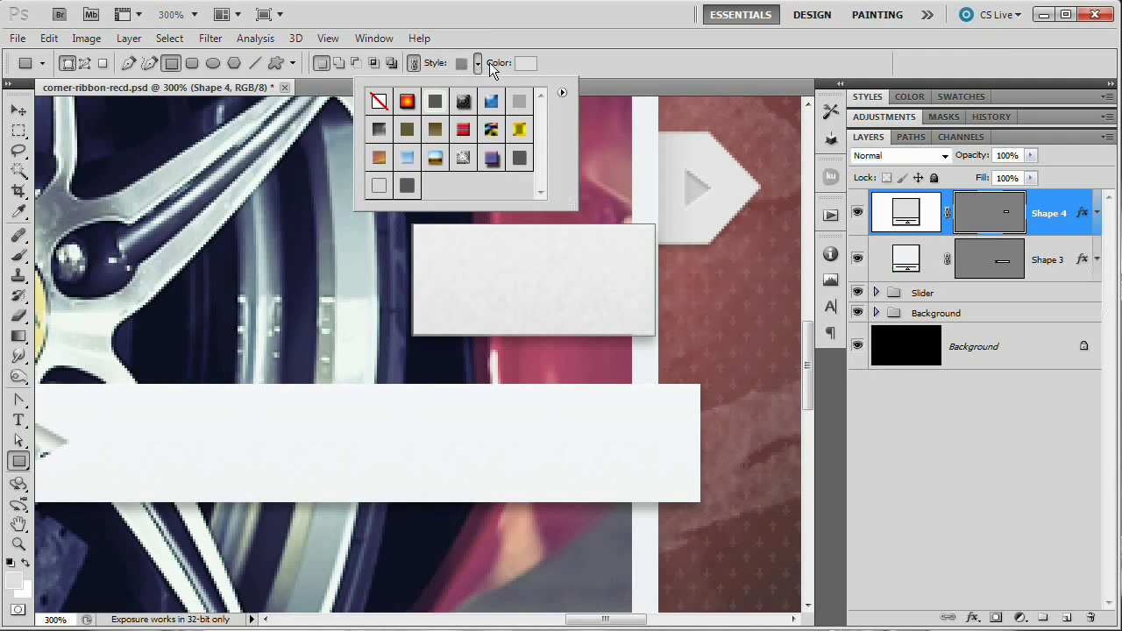
pyautogui.click(378, 102)
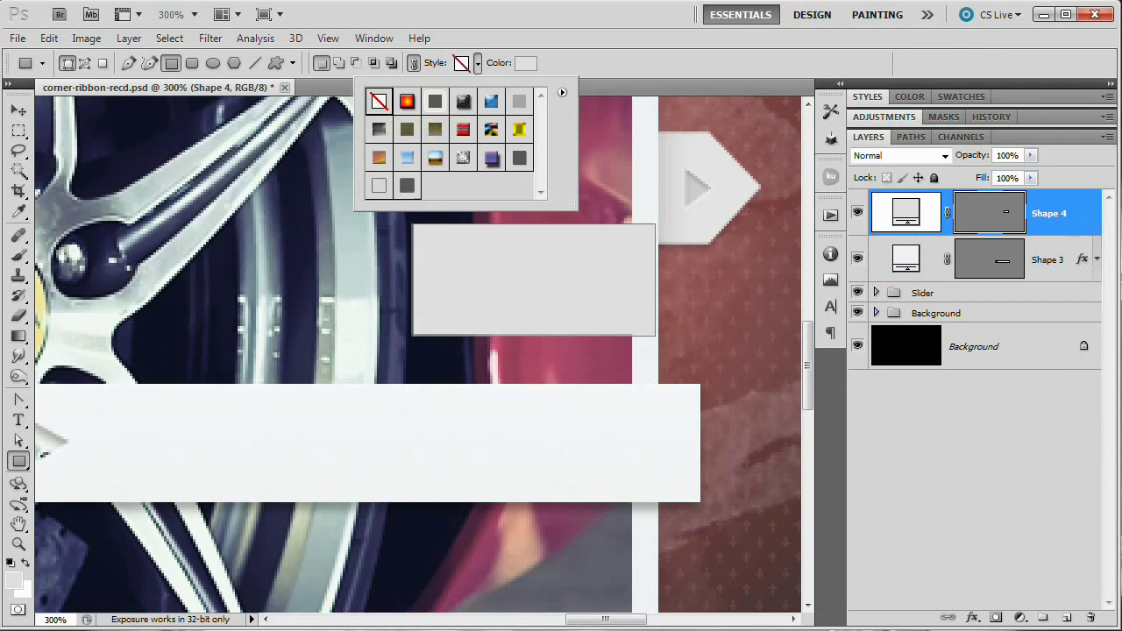
# Move the grey rectangle onto the white bar's right end.
pyautogui.press('v')
pyautogui.moveTo(619, 260); pyautogui.dragTo(659, 425)
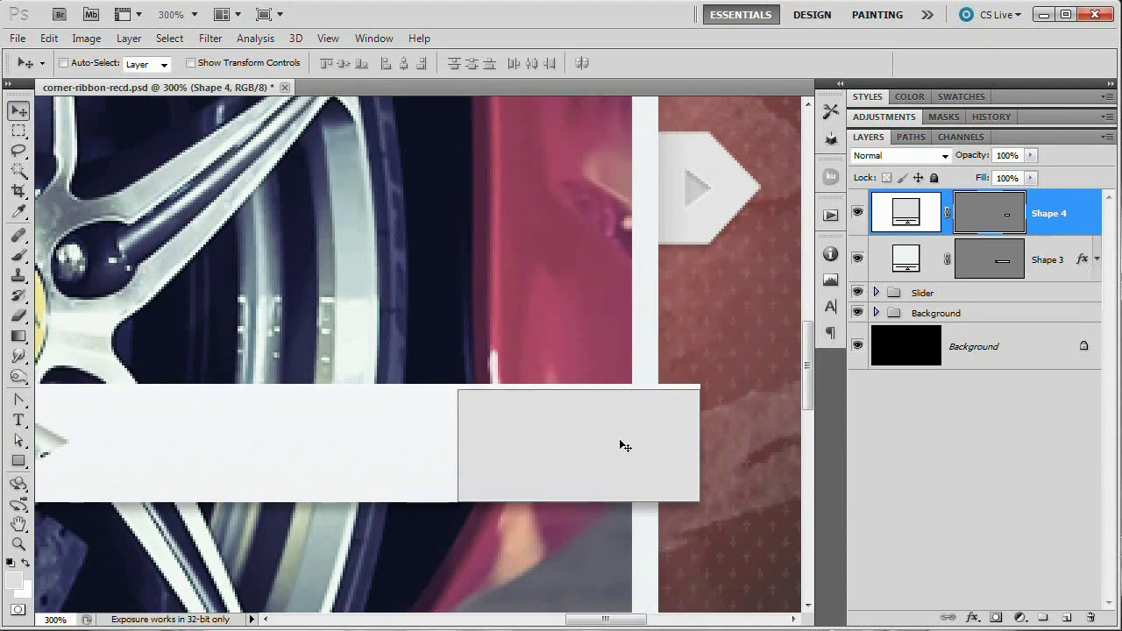
pyautogui.moveTo(616, 442)
pyautogui.mouseDown()
pyautogui.moveTo(646, 325)
pyautogui.moveTo(611, 346)
pyautogui.moveTo(628, 443)
pyautogui.mouseUp()
pyautogui.moveTo(650, 478); pyautogui.dragTo(569, 377)
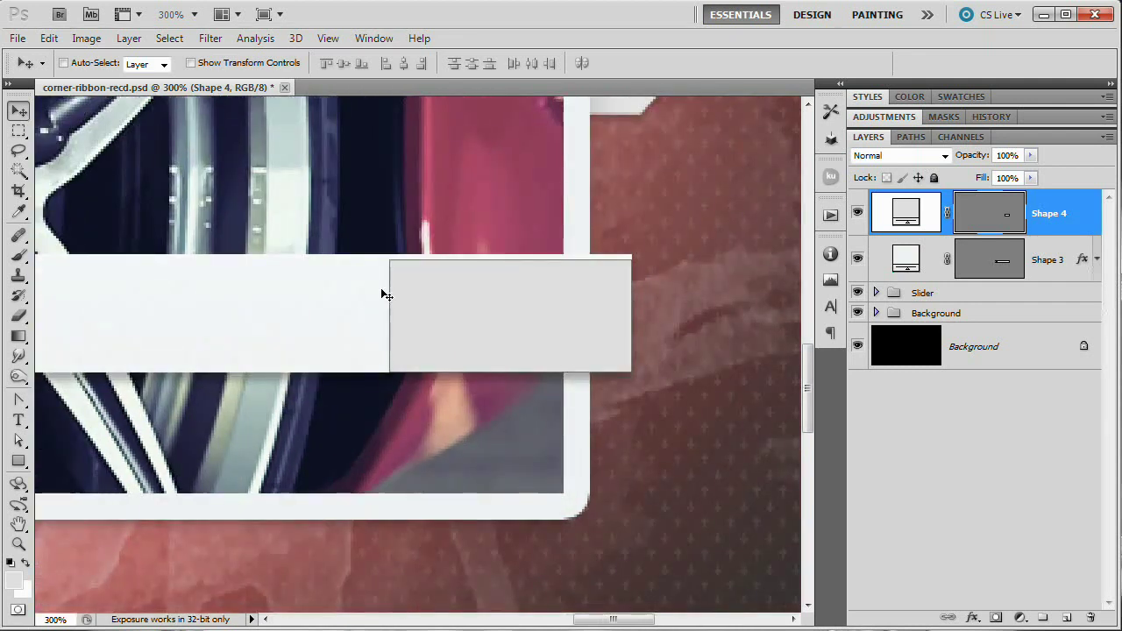
# Skew the grey rectangle vertically by -45° with Free Transform.
pyautogui.hotkey('ctrl', 't')
pyautogui.rightClick(460, 307)
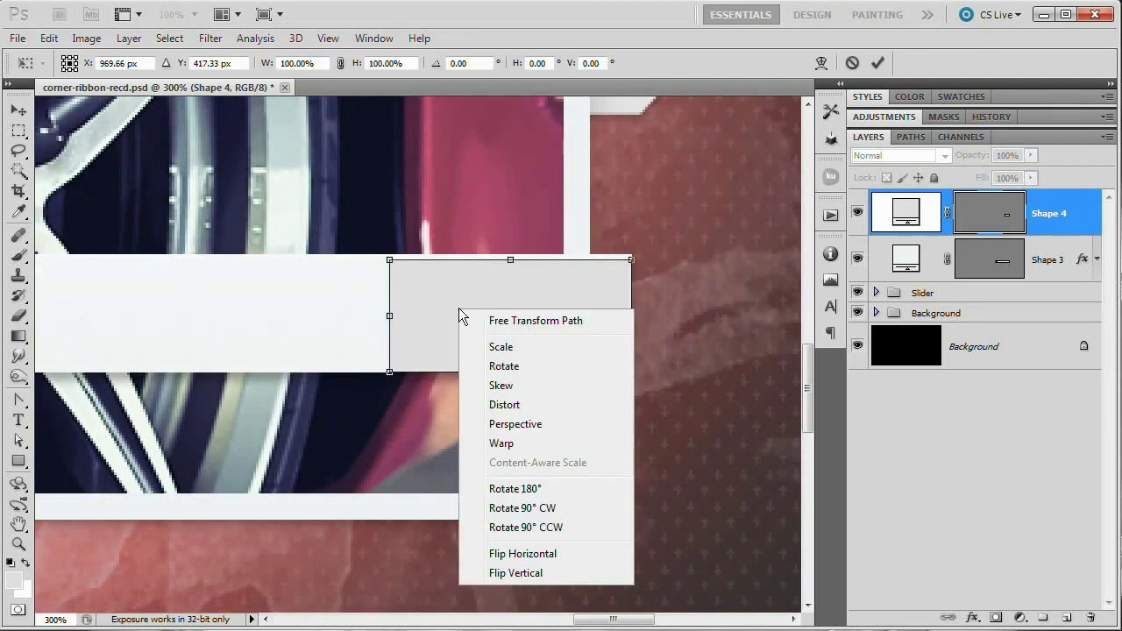
pyautogui.click(459, 304)
pyautogui.rightClick(485, 309)
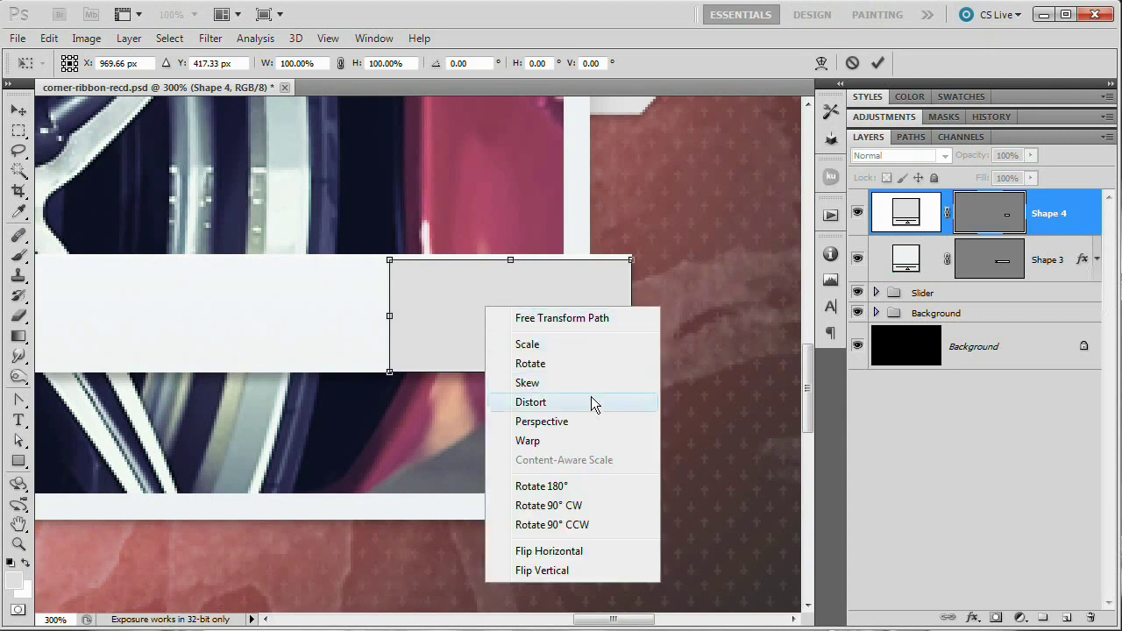
pyautogui.click(547, 382)
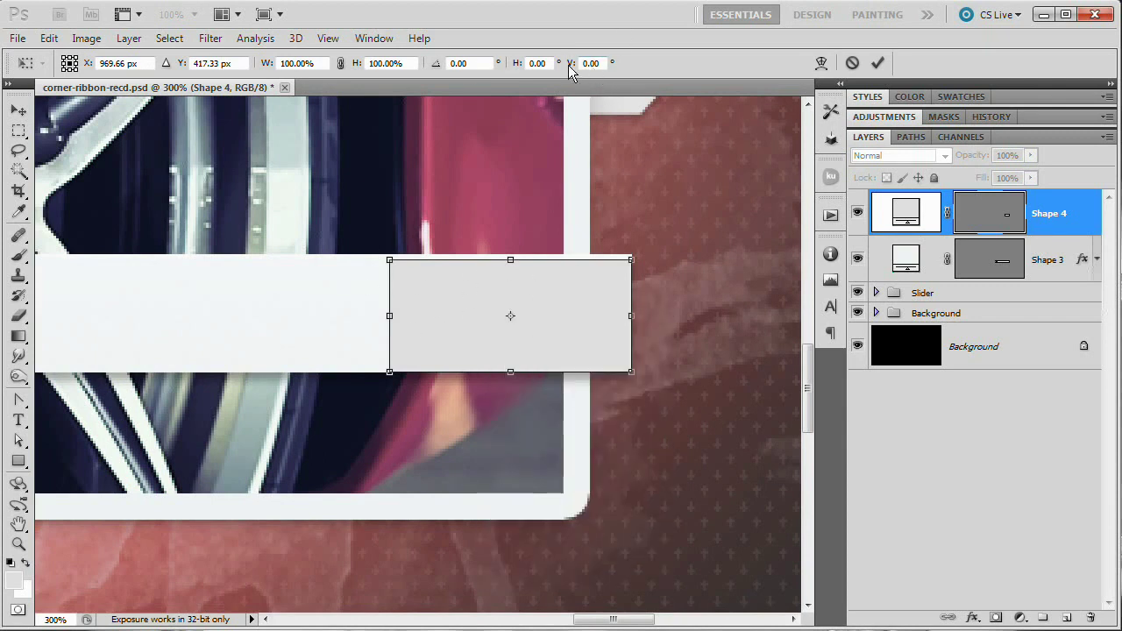
pyautogui.click(593, 63)
pyautogui.write('-45')
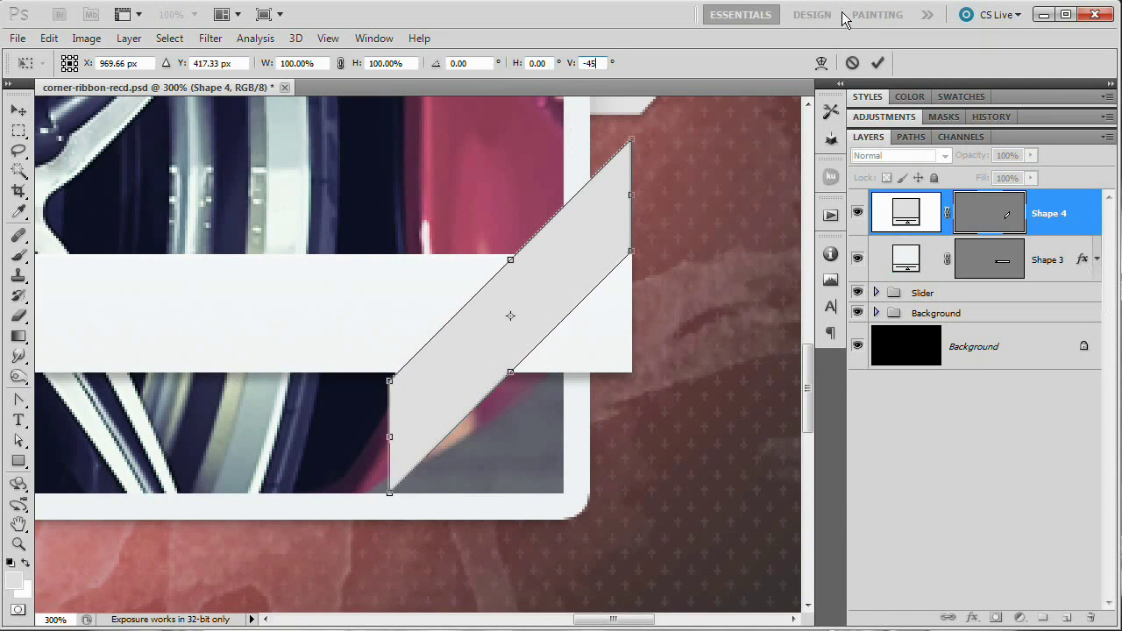
pyautogui.click(877, 63)
# Move the diagonal band down so it runs from the bar's right end.
pyautogui.moveTo(581, 236); pyautogui.dragTo(588, 359)
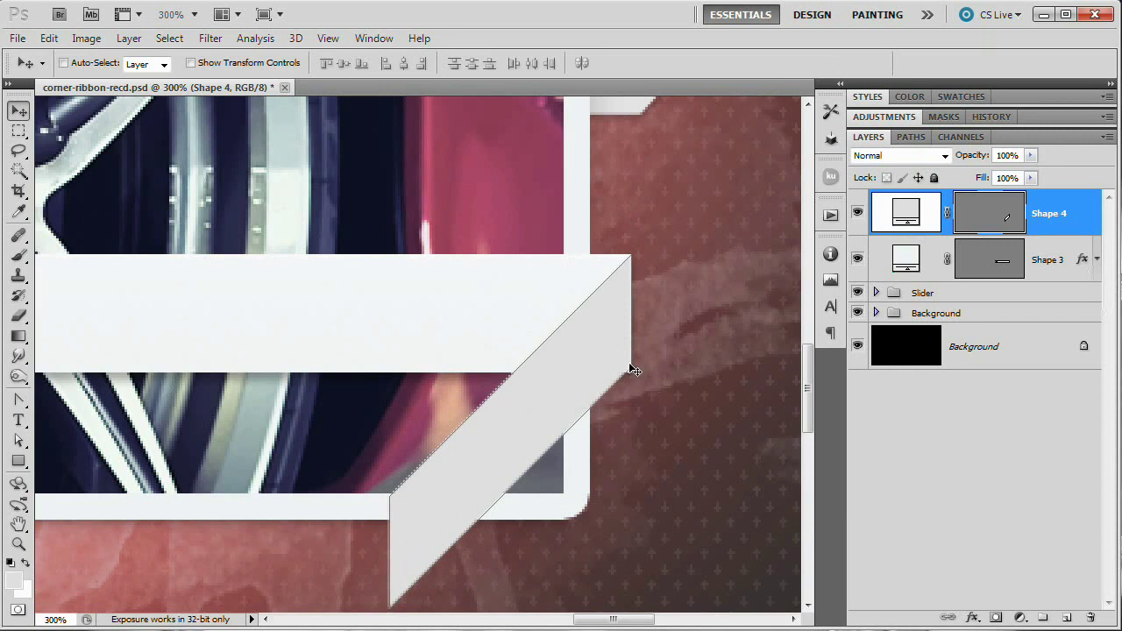
pyautogui.moveTo(620, 381); pyautogui.dragTo(636, 315)
pyautogui.hotkey('shift', 'Down')
pyautogui.hotkey('shift', 'Down')
pyautogui.hotkey('shift', 'Down')
pyautogui.hotkey('shift', 'Down')
pyautogui.hotkey('shift', 'Down')
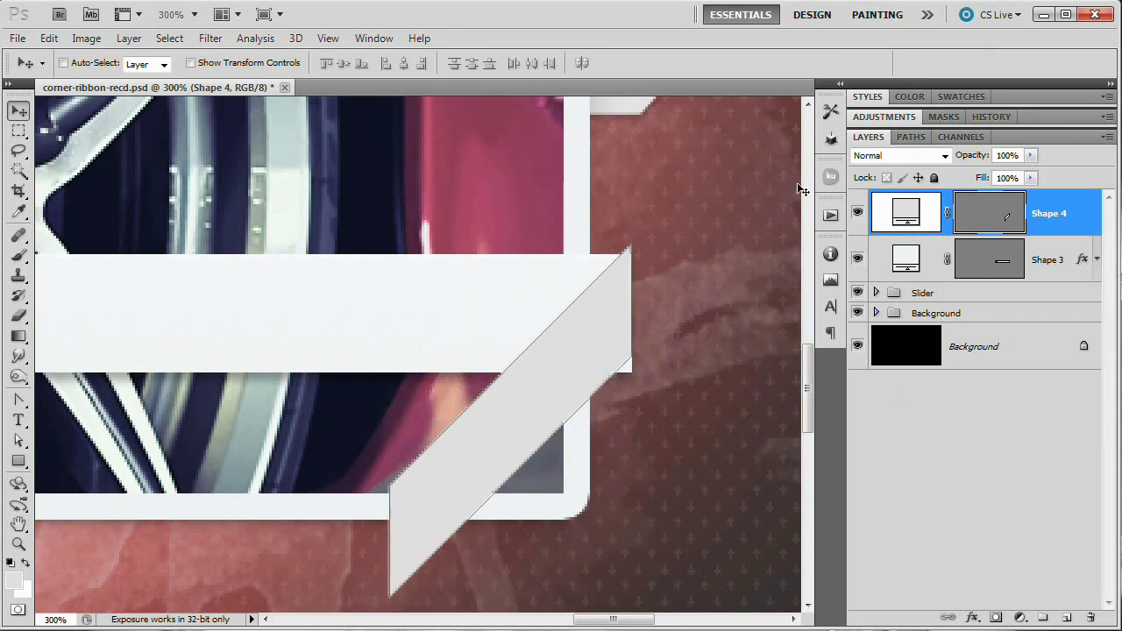
pyautogui.press('Up')
pyautogui.press('Up')
pyautogui.press('Up')
pyautogui.press('Up')
pyautogui.press('Up')
pyautogui.press('Up')
pyautogui.press('Up')
pyautogui.press('Up')
pyautogui.press('Down')
pyautogui.press('Down')
pyautogui.press('Down')
pyautogui.press('Down')
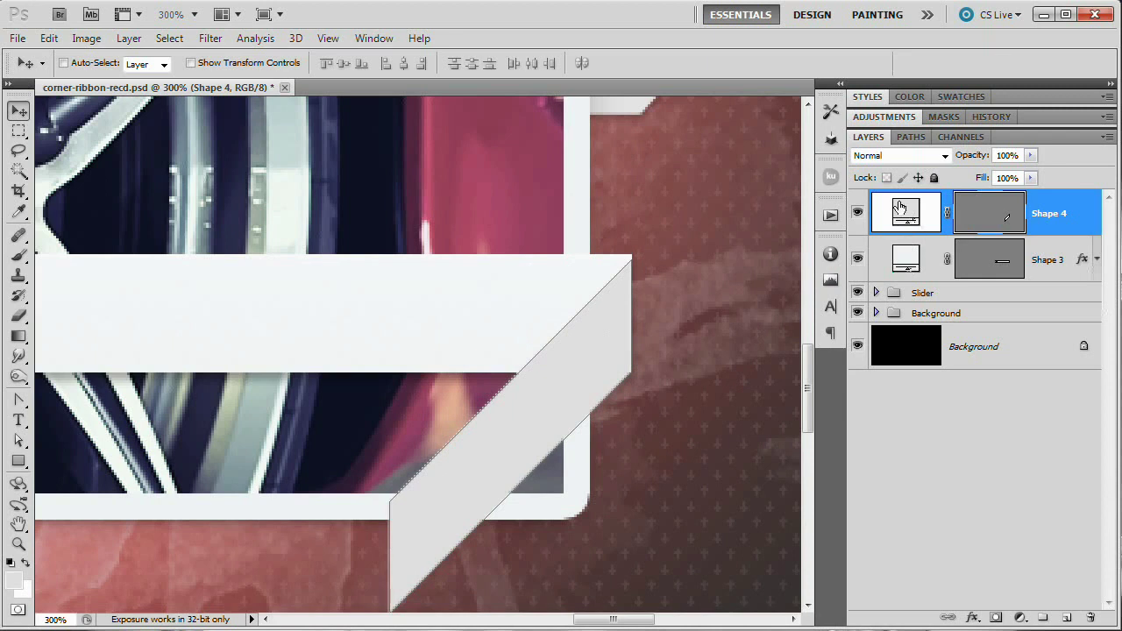
# Rename Shape 4 to 'Ribbon-Under' and move it below the white bar's layer.
pyautogui.doubleClick(1048, 214)
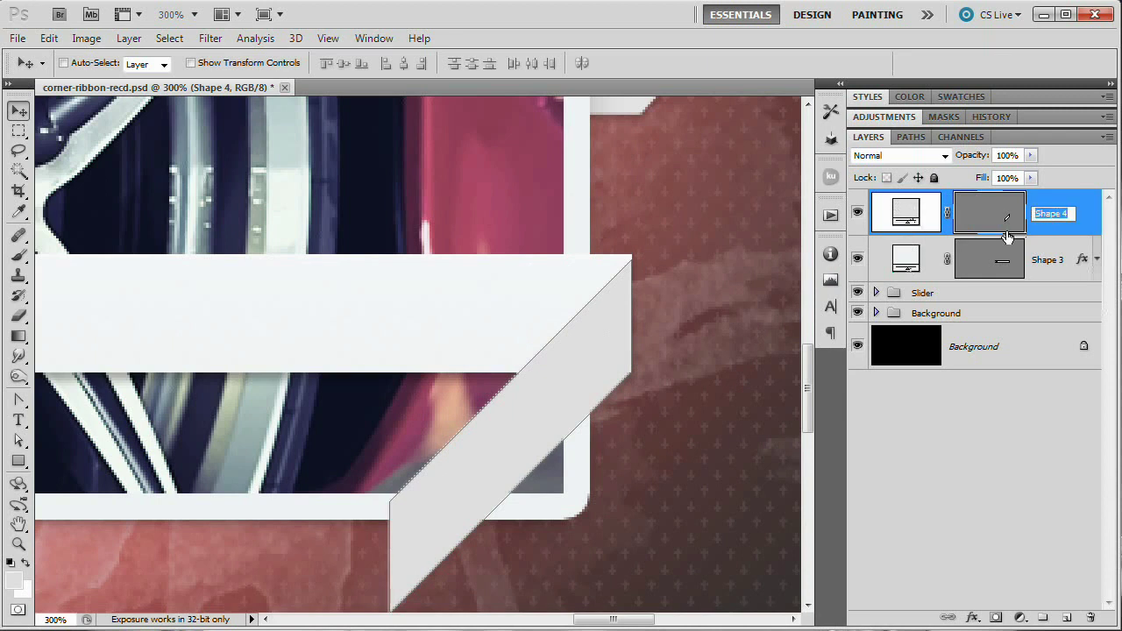
pyautogui.write('R')
pyautogui.write('ibbon-Under')
pyautogui.press('Return')
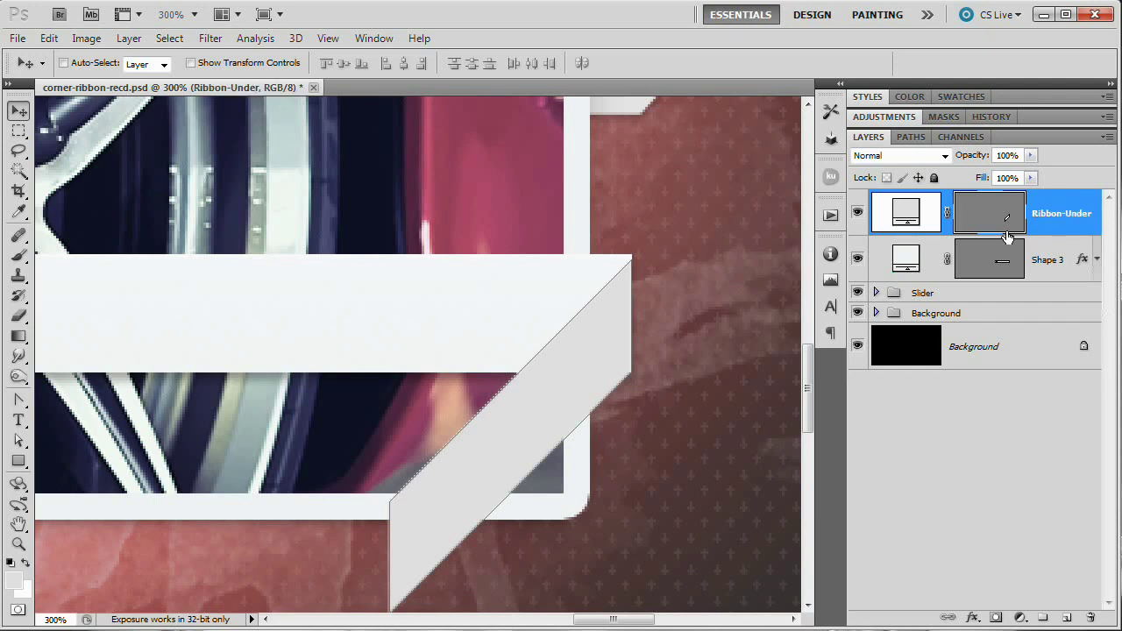
pyautogui.moveTo(906, 215); pyautogui.dragTo(909, 277)
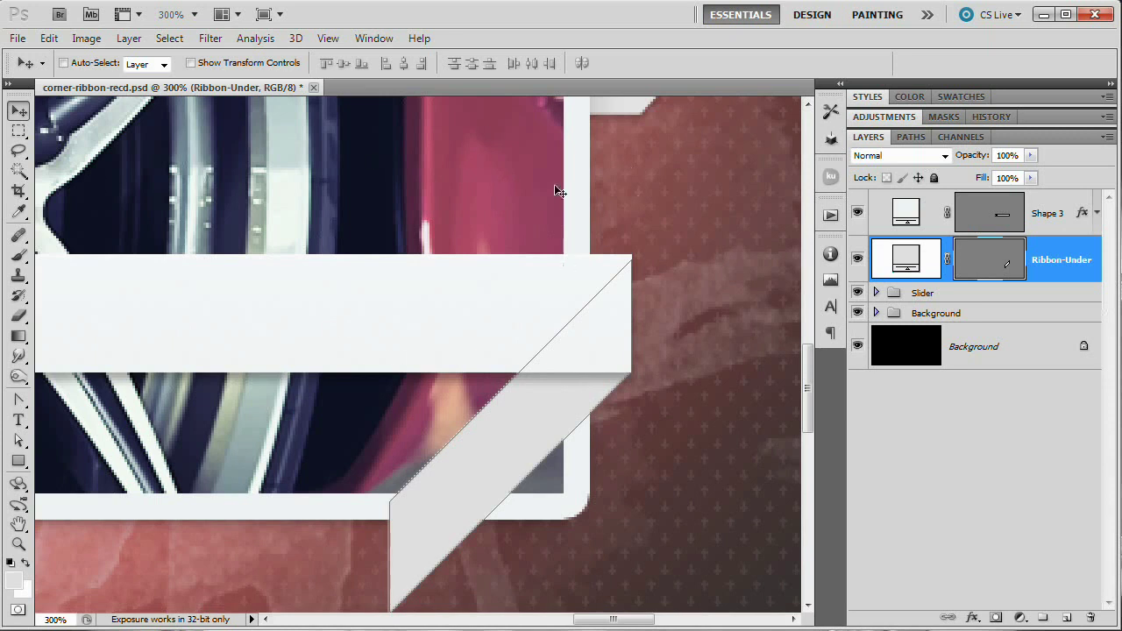
# Rename Shape 3 to 'Ribbon-Face' and select Ribbon-Under again.
pyautogui.doubleClick(1046, 215)
pyautogui.write('Ribbon-Face')
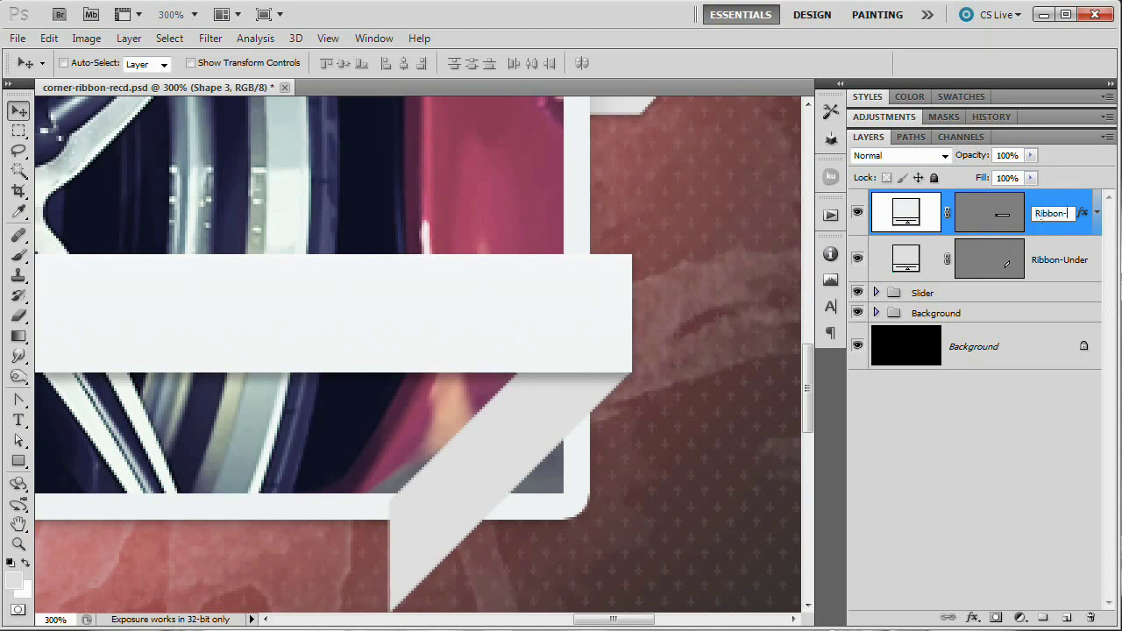
pyautogui.press('Return')
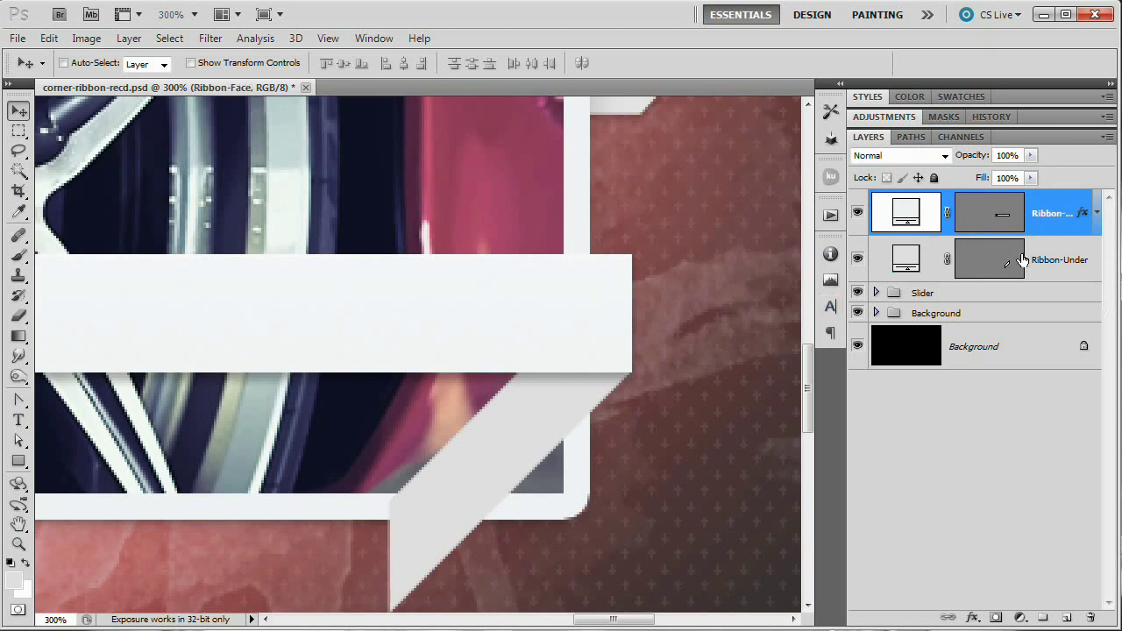
pyautogui.click(905, 264)
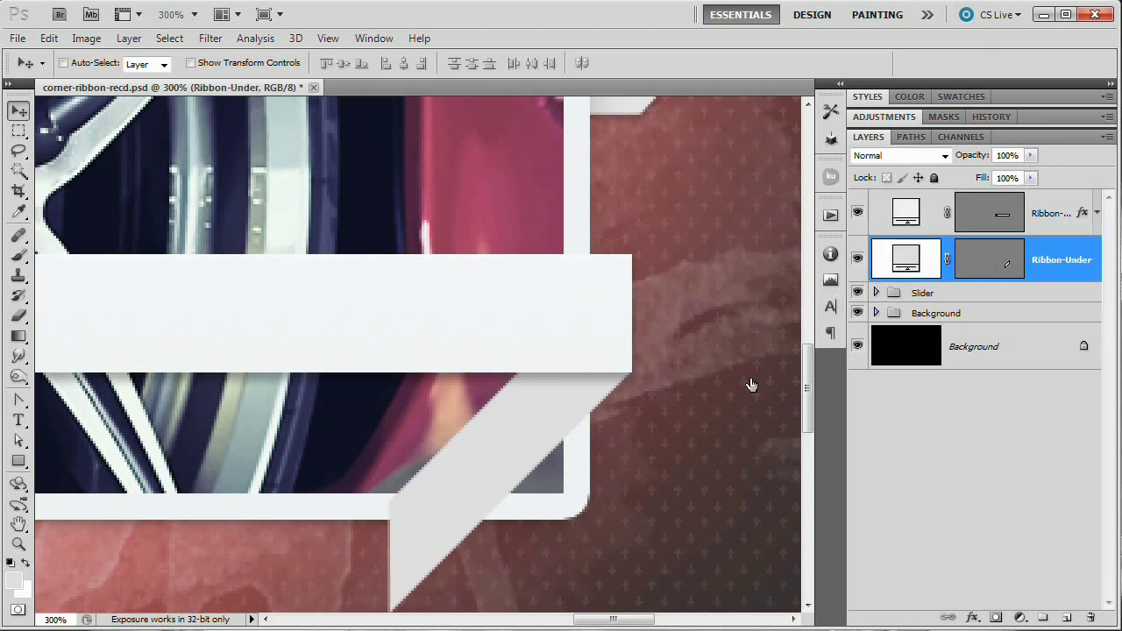
pyautogui.moveTo(388, 385); pyautogui.dragTo(371, 338)
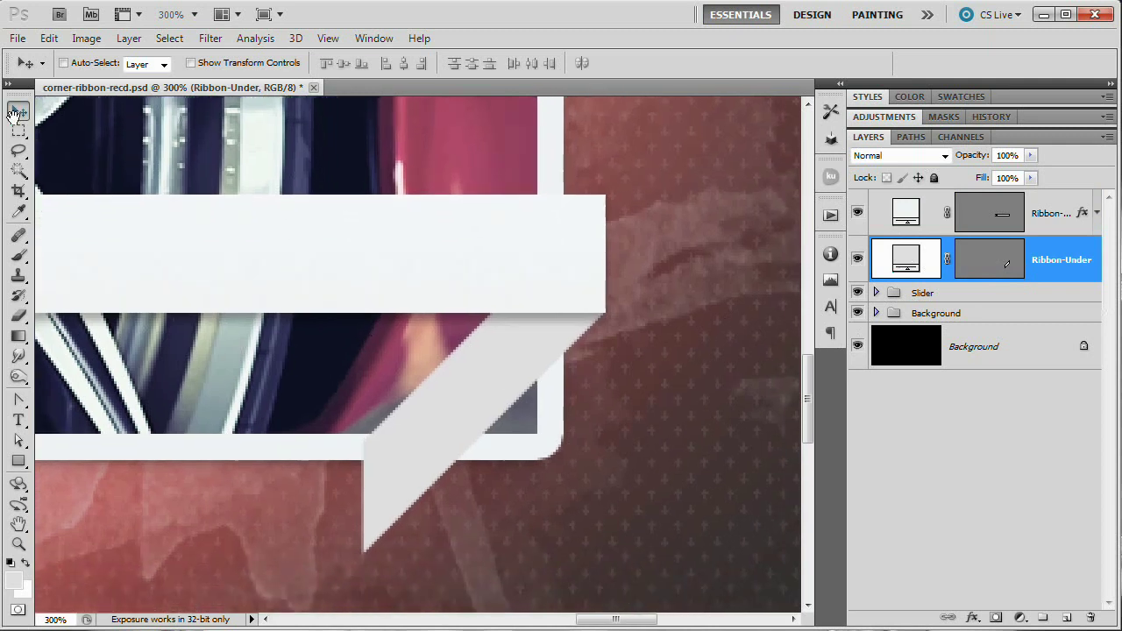
# Marquee the band's lower diagonal tail and add a layer mask to Ribbon-Under.
pyautogui.click(18, 129)
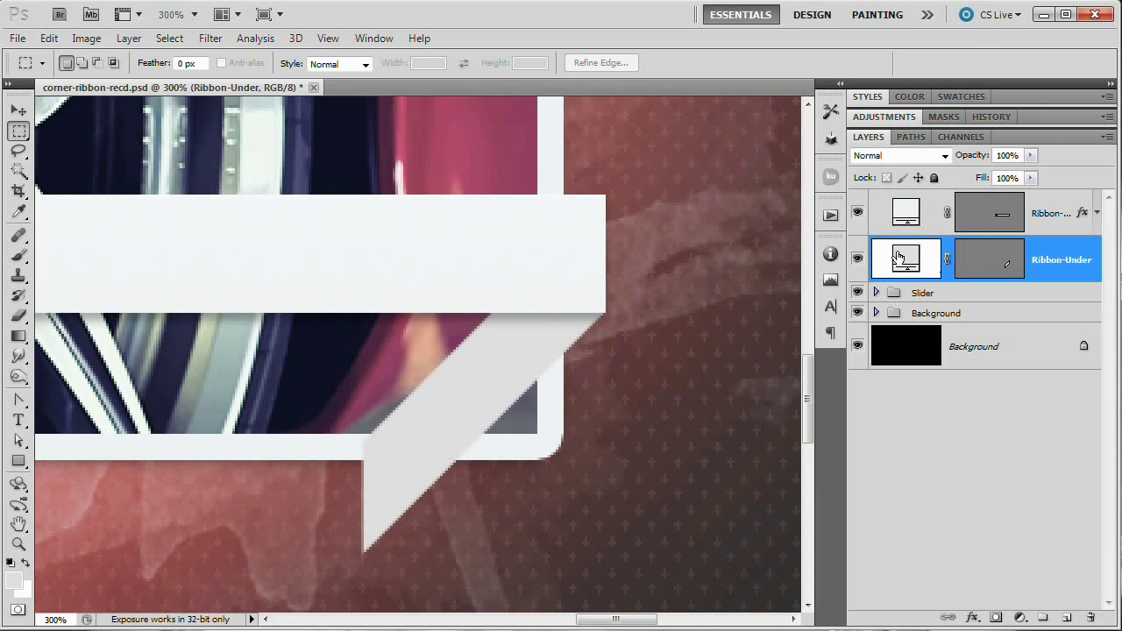
pyautogui.click(956, 274)
pyautogui.click(989, 274)
pyautogui.moveTo(271, 147); pyautogui.dragTo(562, 576)
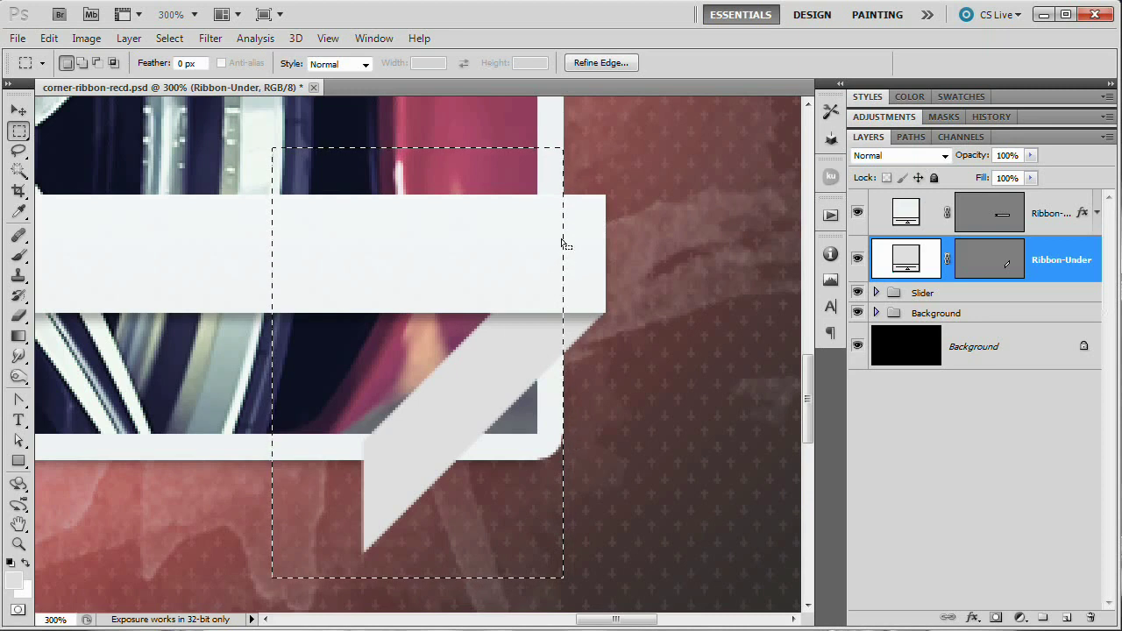
pyautogui.click(998, 619)
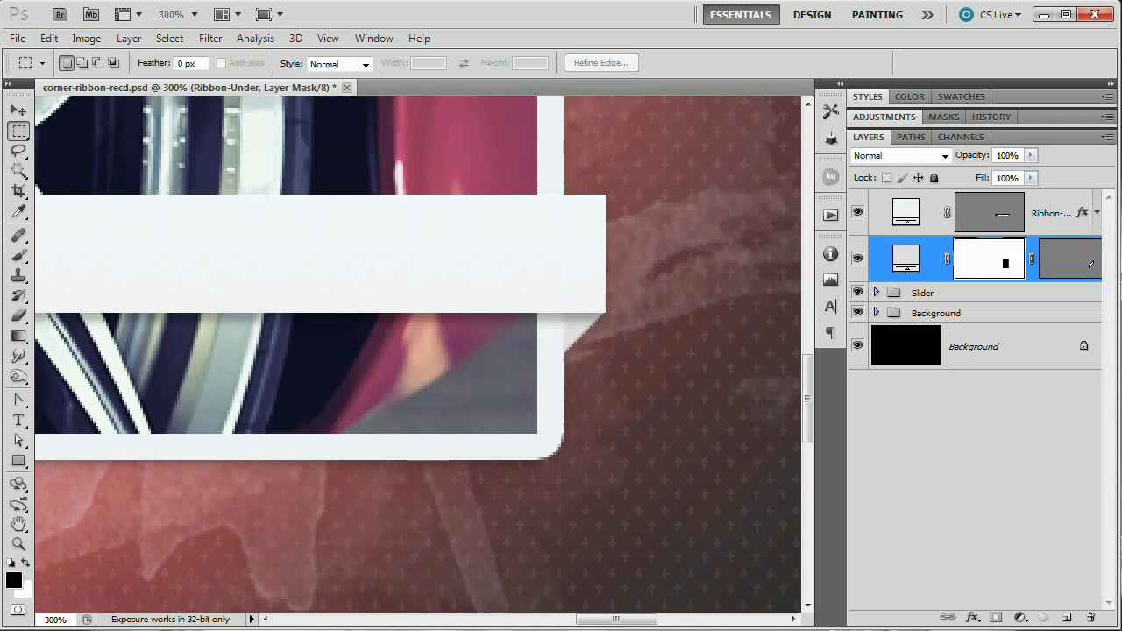
pyautogui.scroll(1, 418, 354)
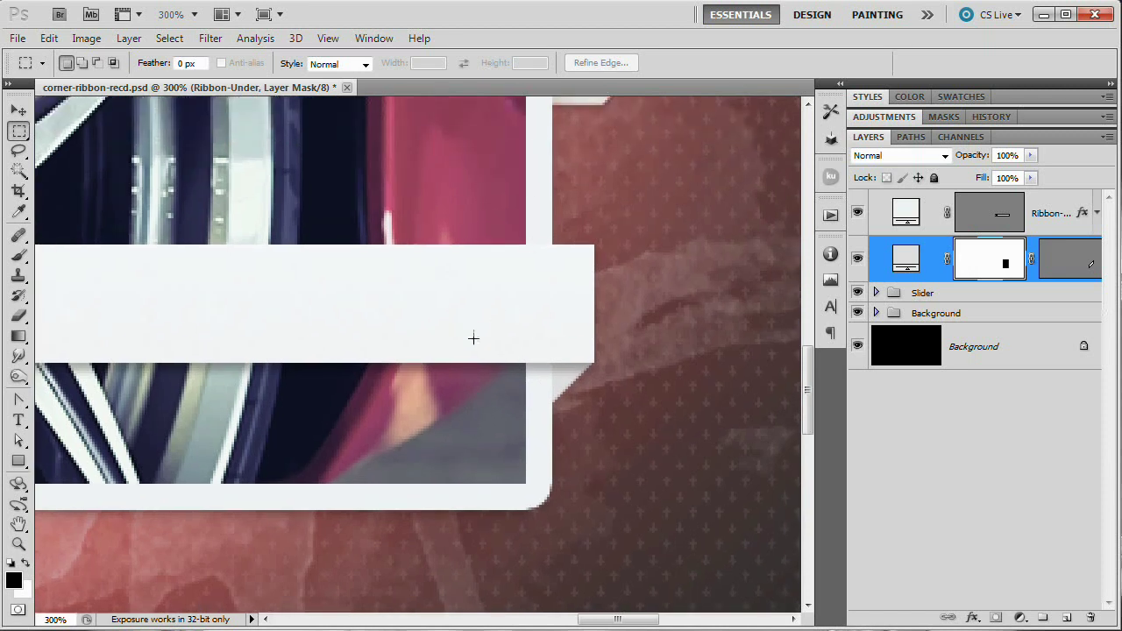
pyautogui.moveTo(553, 396); pyautogui.dragTo(500, 359)
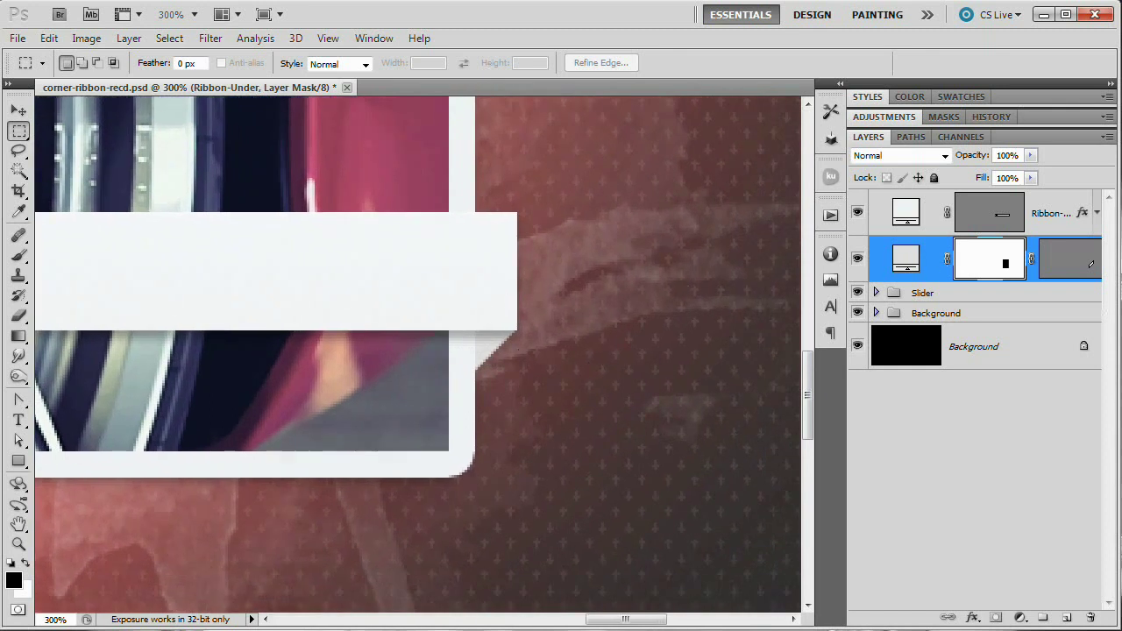
# Set the Ribbon-Under fill to grey bfbfbf by lowering brightness to 75.
pyautogui.doubleClick(911, 260)
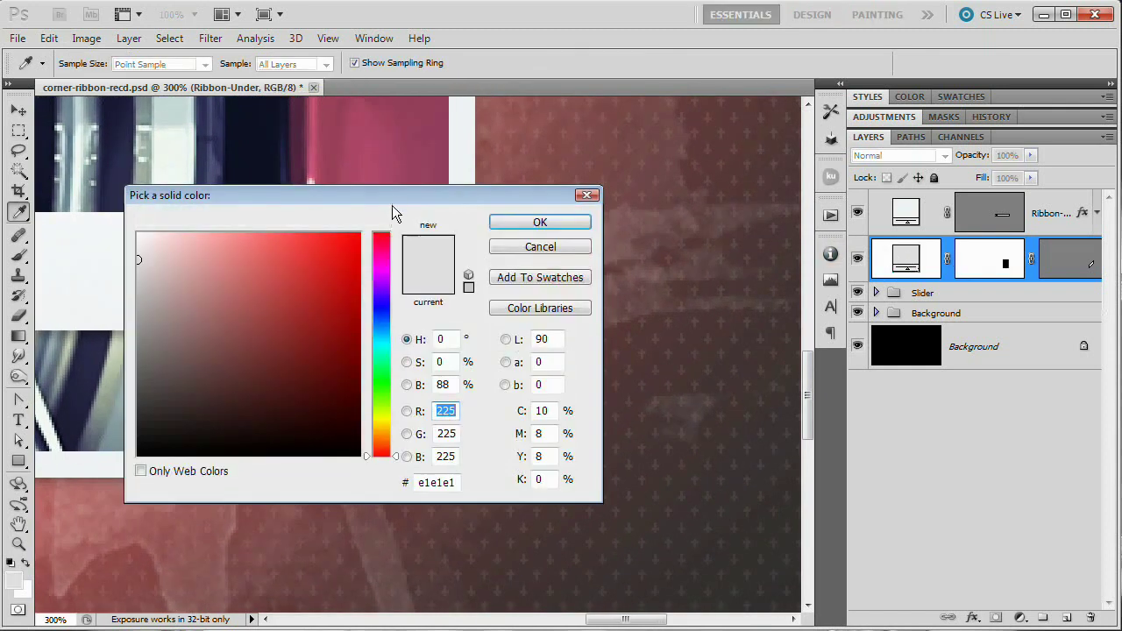
pyautogui.moveTo(391, 199); pyautogui.dragTo(766, 176)
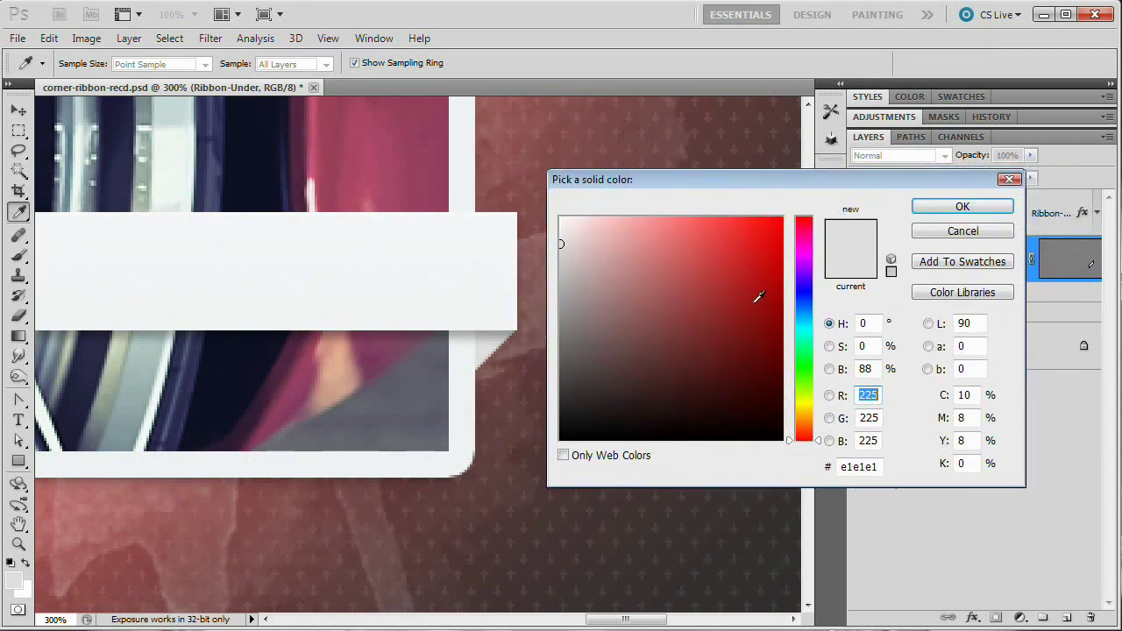
pyautogui.click(868, 372)
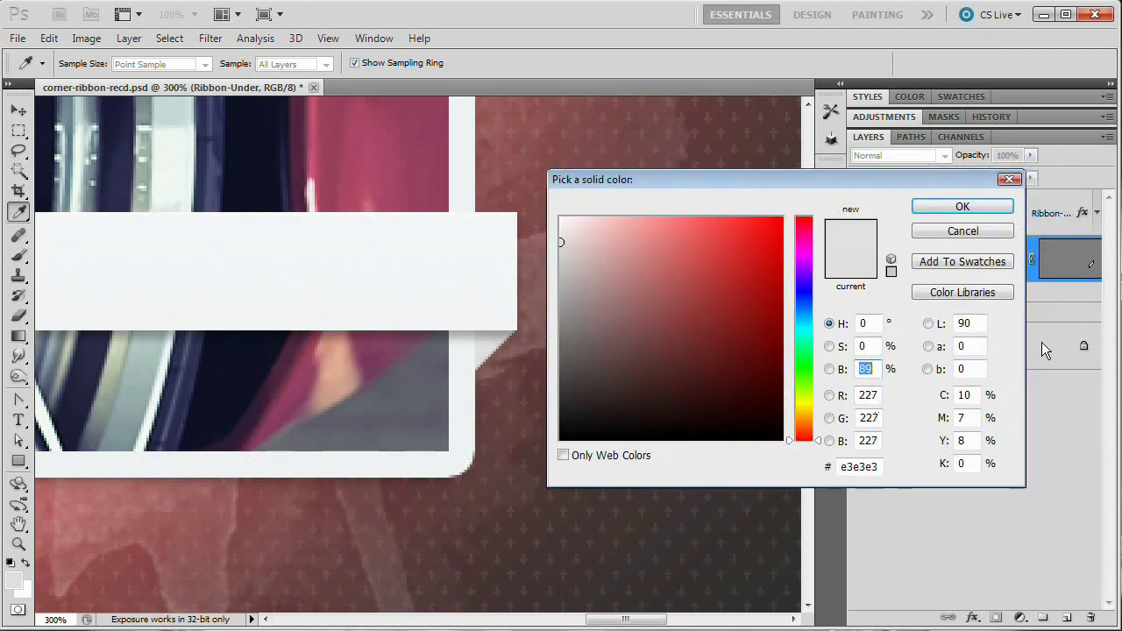
pyautogui.press('Down')
pyautogui.press('Down')
pyautogui.press('Down')
pyautogui.press('Down')
pyautogui.press('Down')
pyautogui.press('Down')
pyautogui.press('Down')
pyautogui.press('Down')
pyautogui.press('Down')
pyautogui.press('Down')
pyautogui.press('Down')
pyautogui.press('Down')
pyautogui.press('Down')
pyautogui.press('Down')
pyautogui.press('Down')
pyautogui.press('Down')
pyautogui.press('Down')
pyautogui.press('Down')
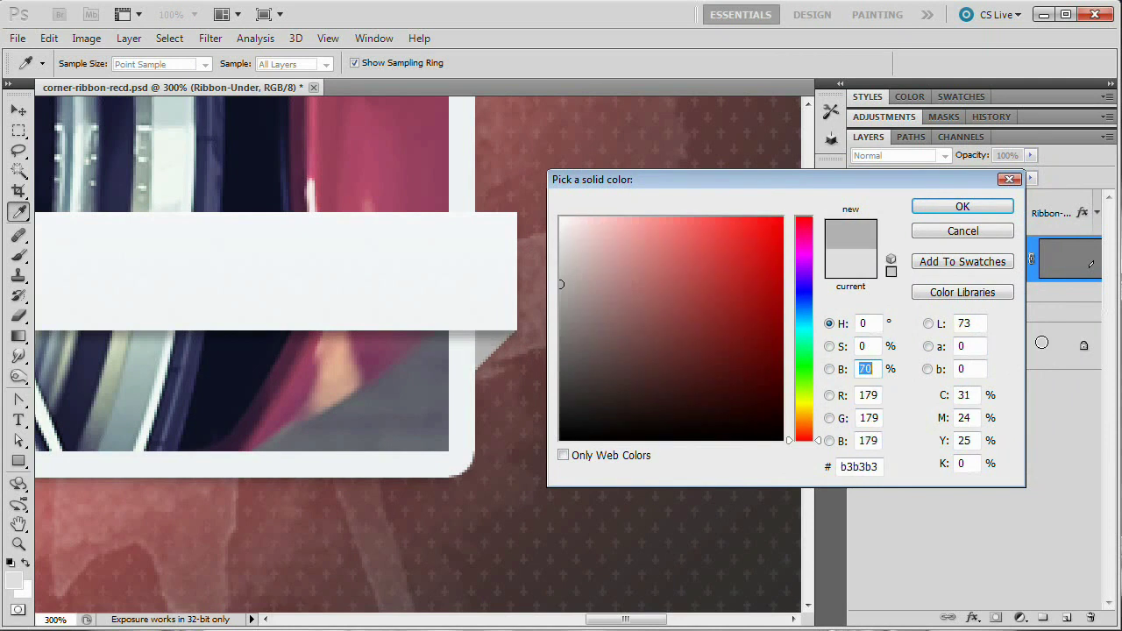
pyautogui.press('Up')
pyautogui.press('Up')
pyautogui.press('Up')
pyautogui.press('Up')
pyautogui.press('Up')
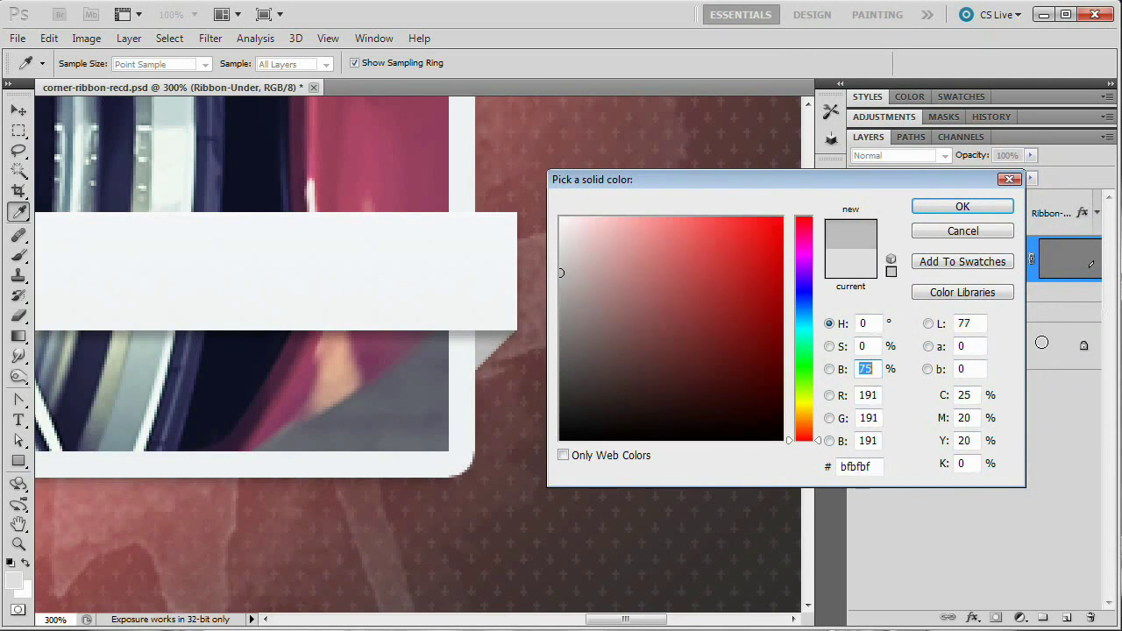
pyautogui.click(990, 211)
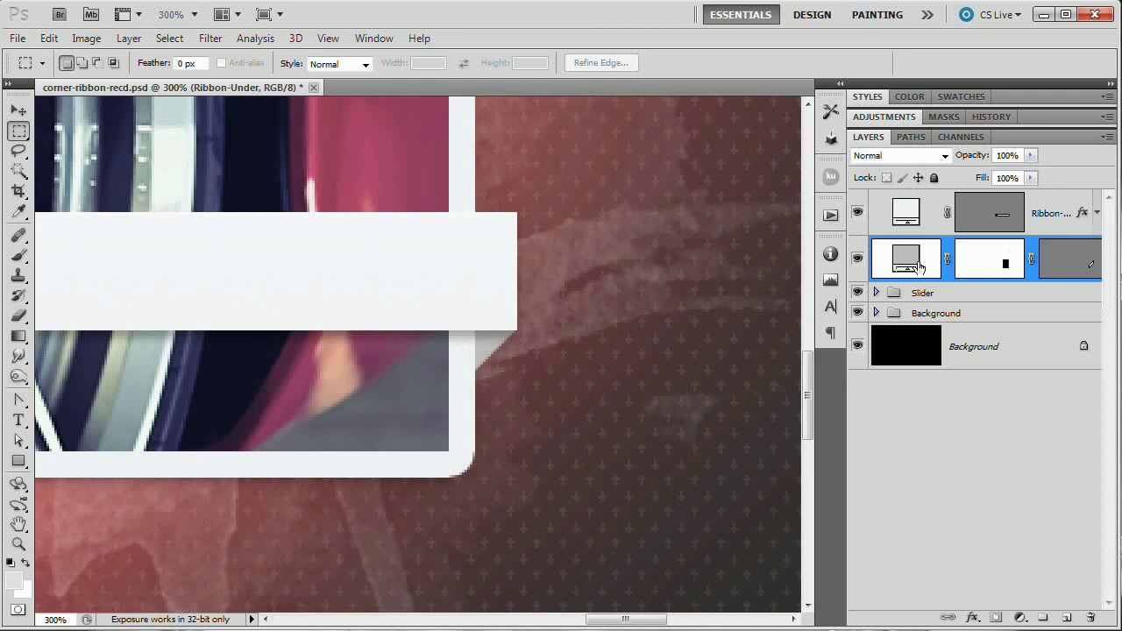
# Move Ribbon-Under below the Slider group, check the result, and select Ribbon-Face.
pyautogui.moveTo(907, 254); pyautogui.dragTo(927, 302)
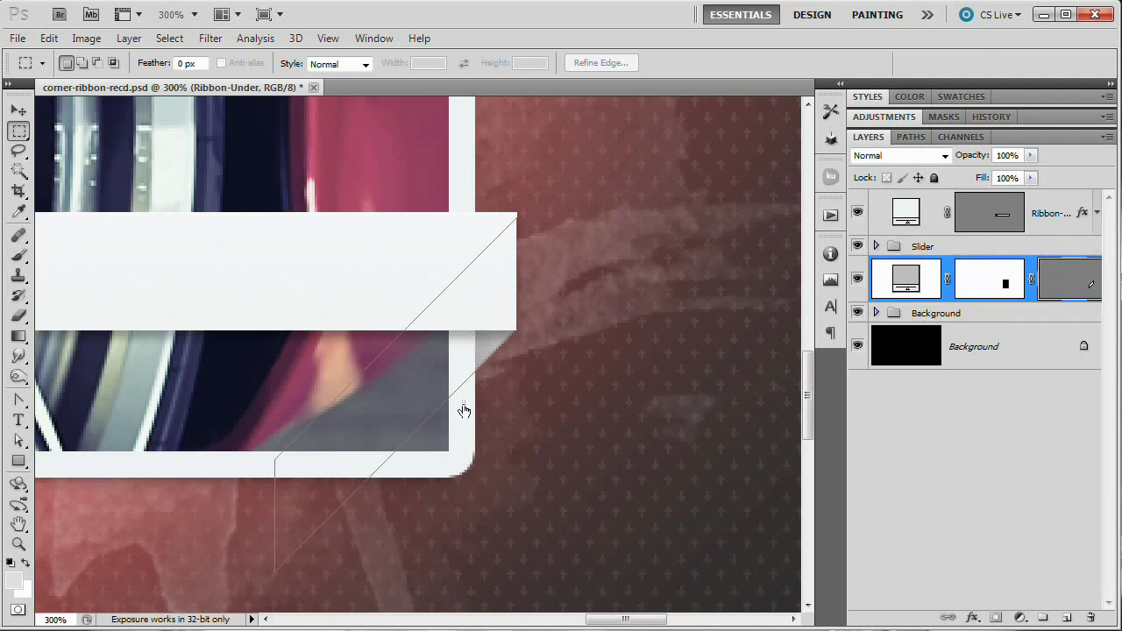
pyautogui.click(858, 247)
pyautogui.click(858, 247)
pyautogui.click(986, 214)
pyautogui.moveTo(503, 342); pyautogui.dragTo(290, 347)
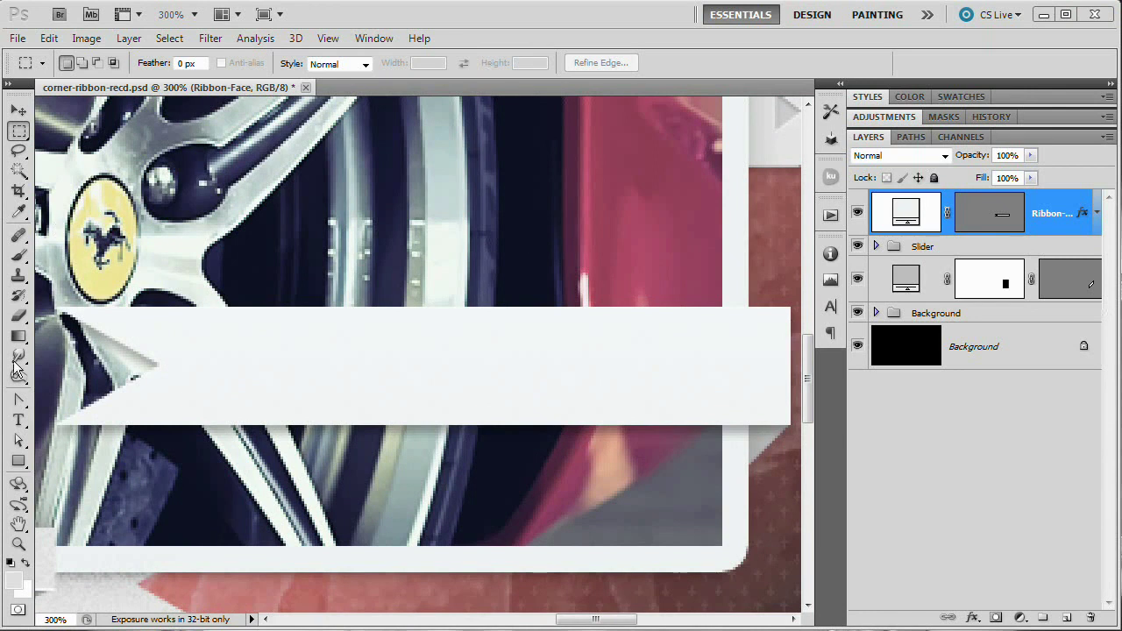
# Set the Type tool's text colour to black.
pyautogui.click(19, 423)
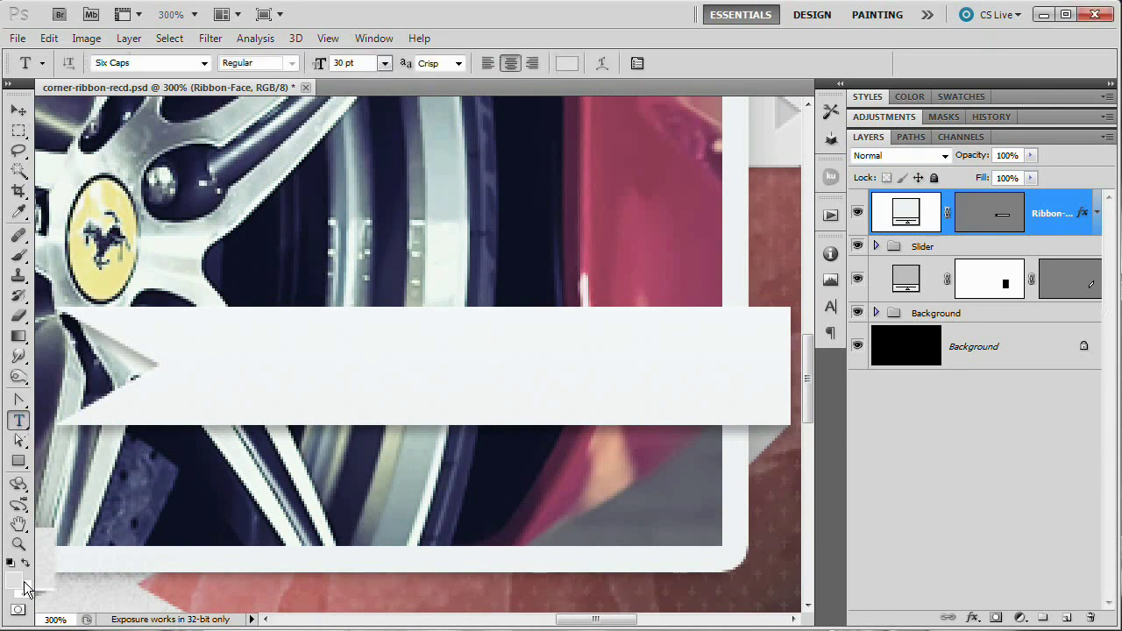
pyautogui.click(566, 63)
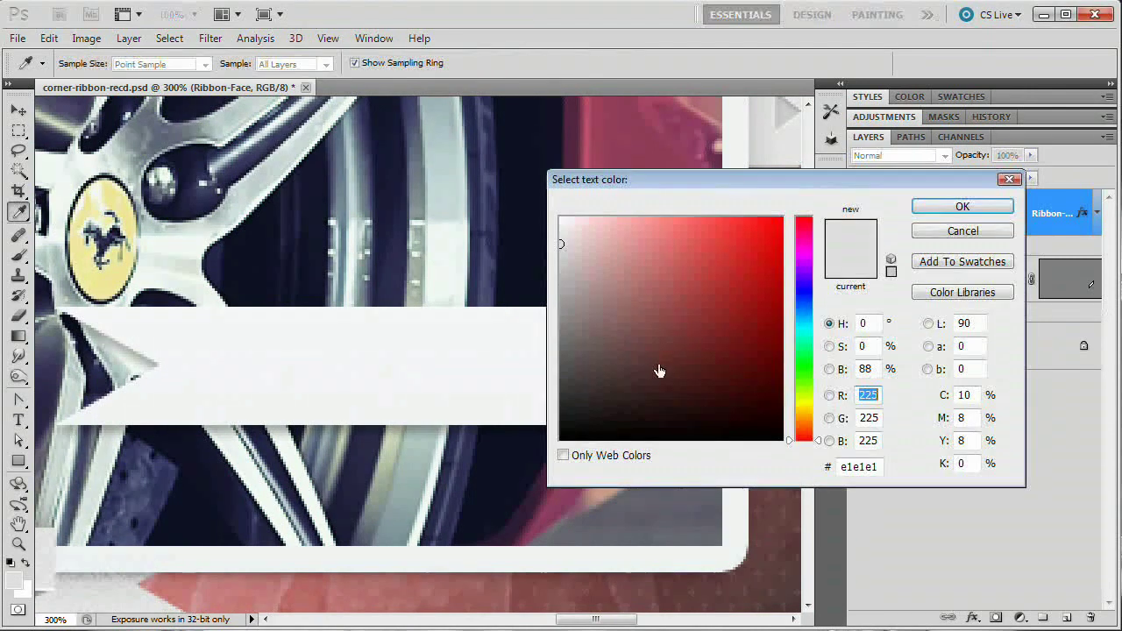
pyautogui.moveTo(658, 371); pyautogui.dragTo(523, 460)
pyautogui.click(930, 210)
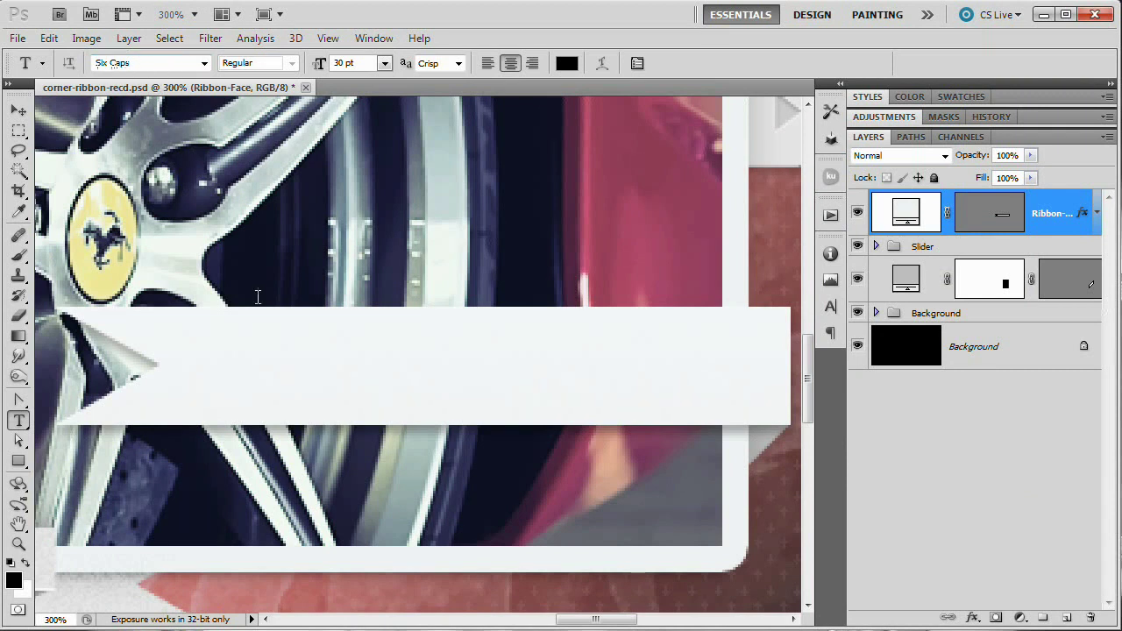
# Type 'FERRARI 458 ITALIA' on the ribbon and centre it on the bar.
pyautogui.click(224, 369)
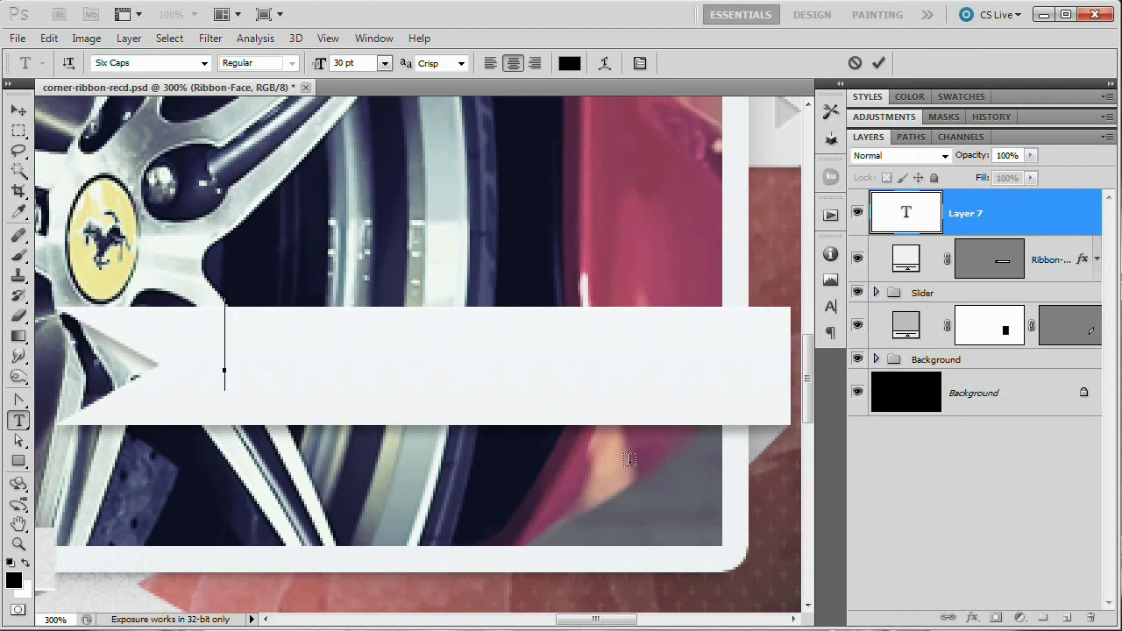
pyautogui.write('FERRAR')
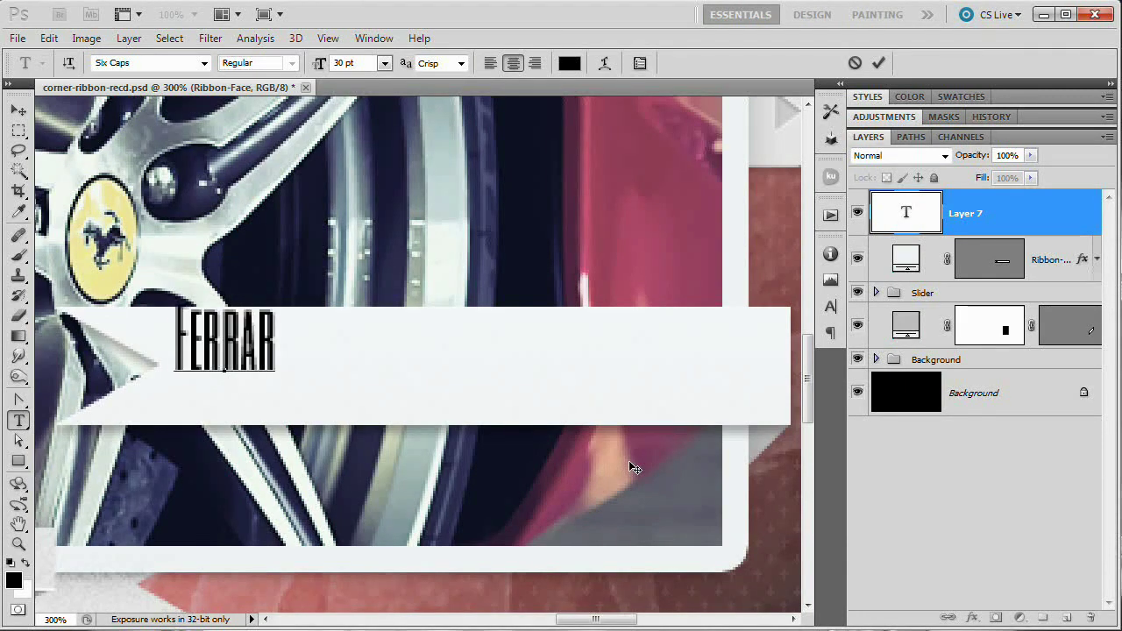
pyautogui.write('I 4')
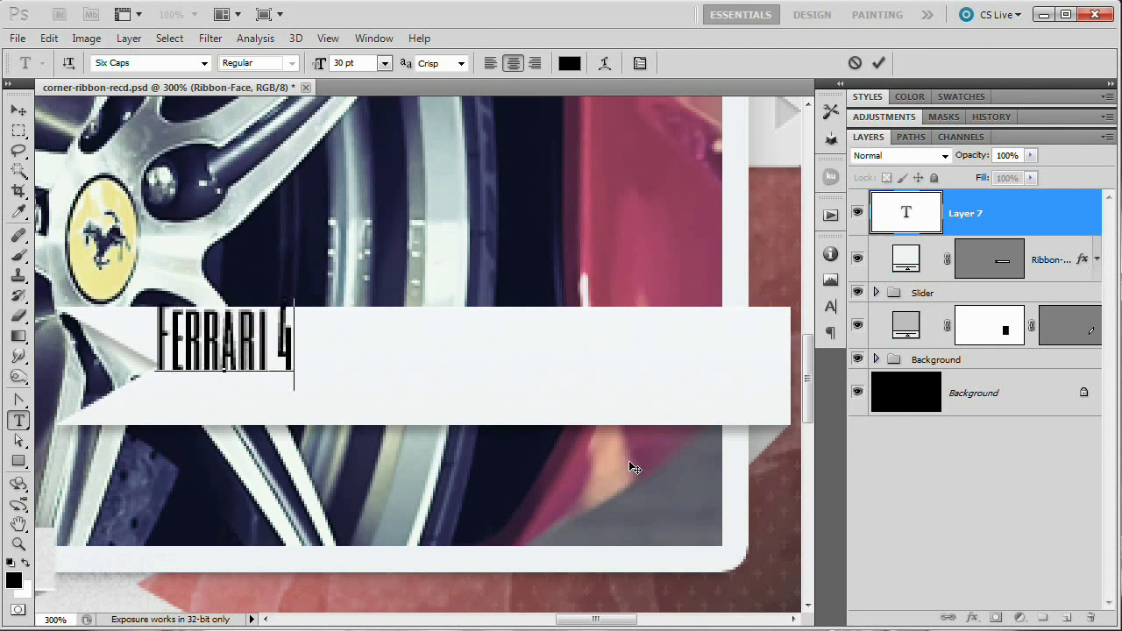
pyautogui.write('58 ITAL')
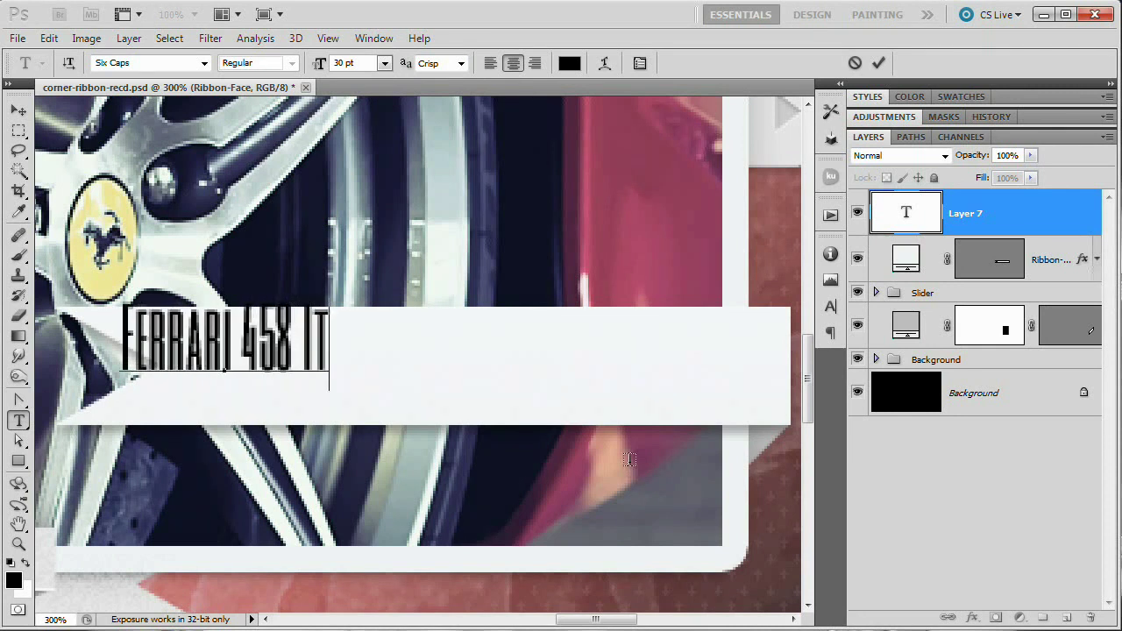
pyautogui.write('IA')
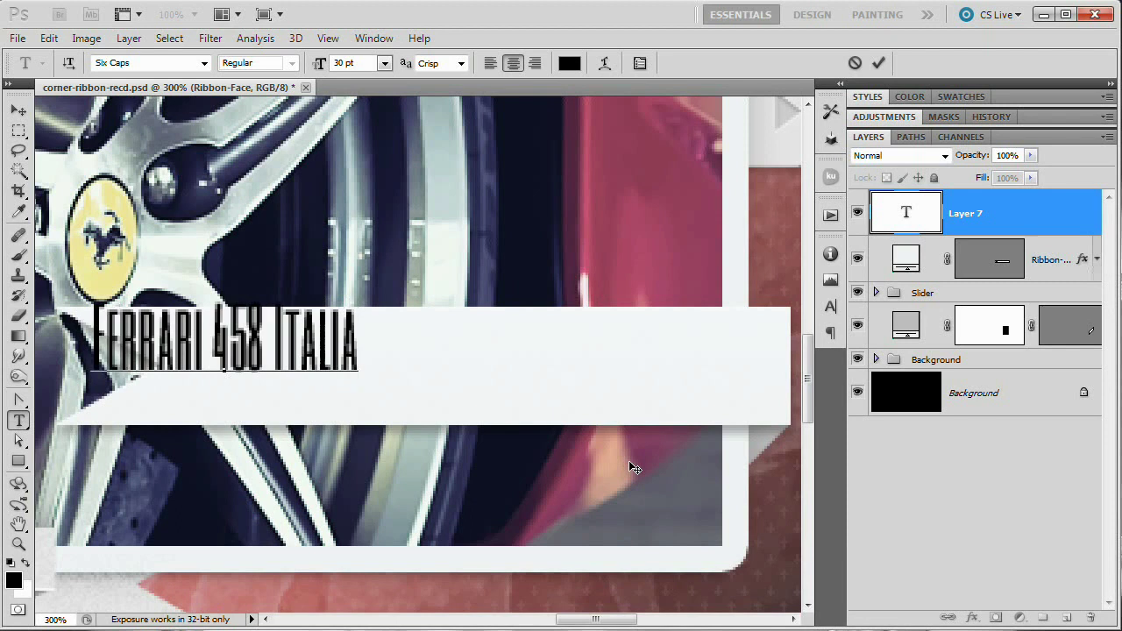
pyautogui.press('ctrl')
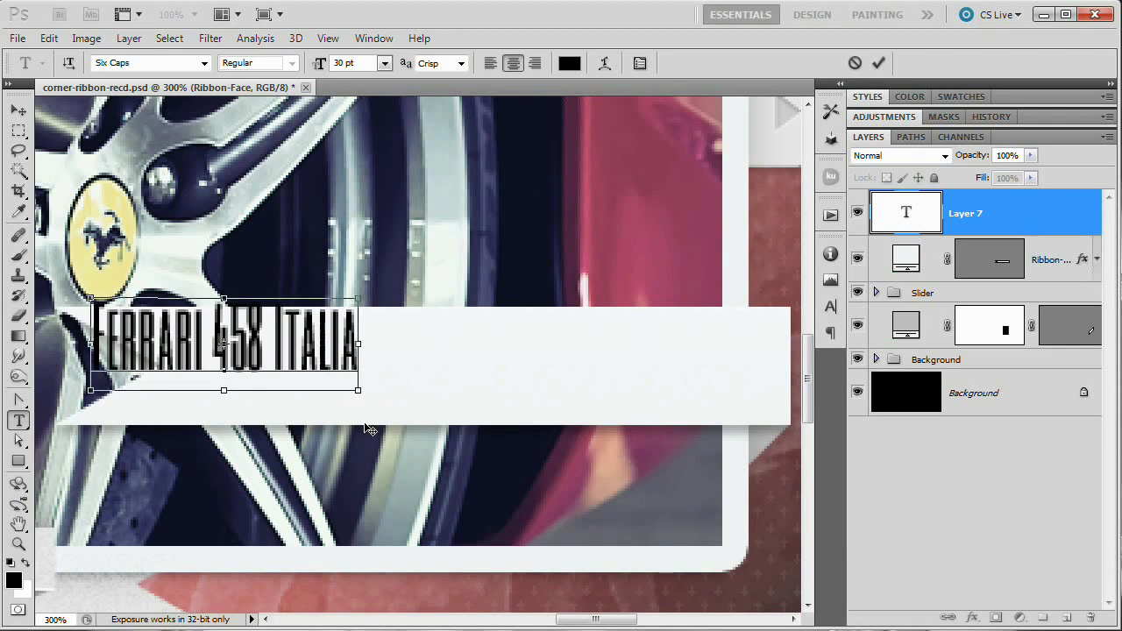
pyautogui.hotkey('ctrl', 'Return')
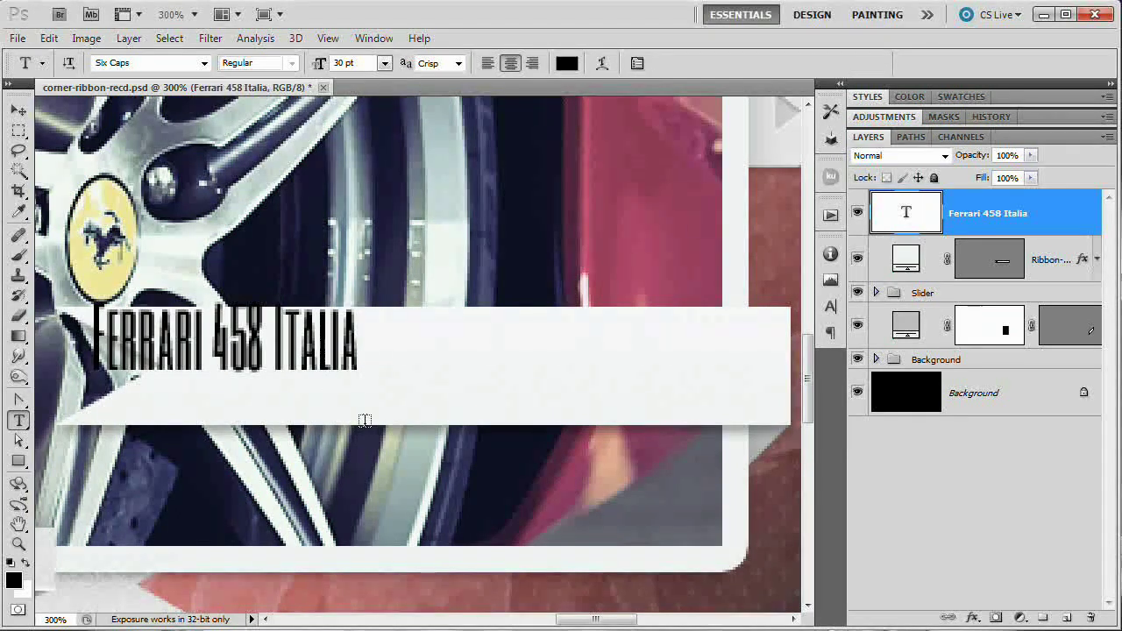
pyautogui.click(18, 108)
pyautogui.moveTo(272, 338); pyautogui.dragTo(628, 429)
pyautogui.hotkey('ctrl', '-')
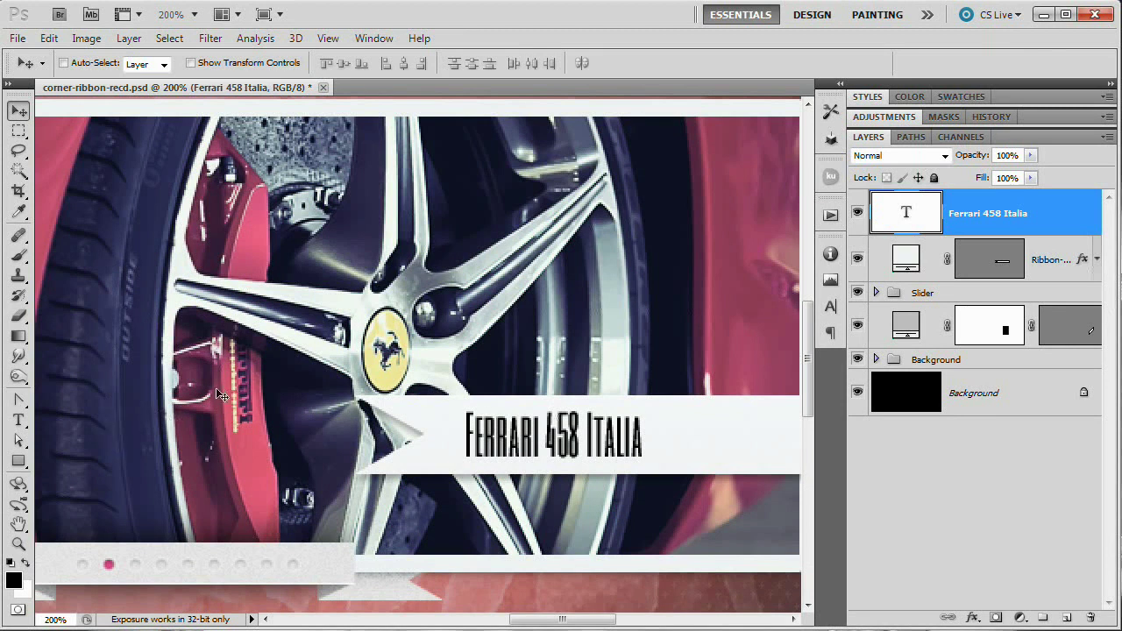
# Colour the word 'Ferrari' navy 34355c, sampled from the tyre.
pyautogui.doubleClick(903, 213)
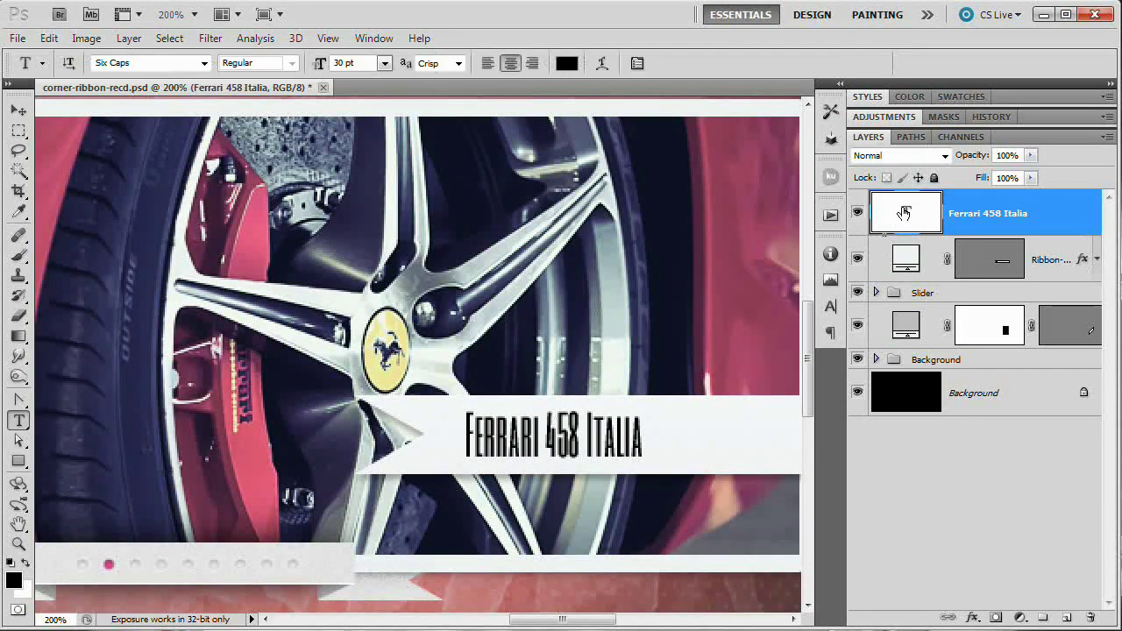
pyautogui.click(474, 431)
pyautogui.doubleClick(539, 420)
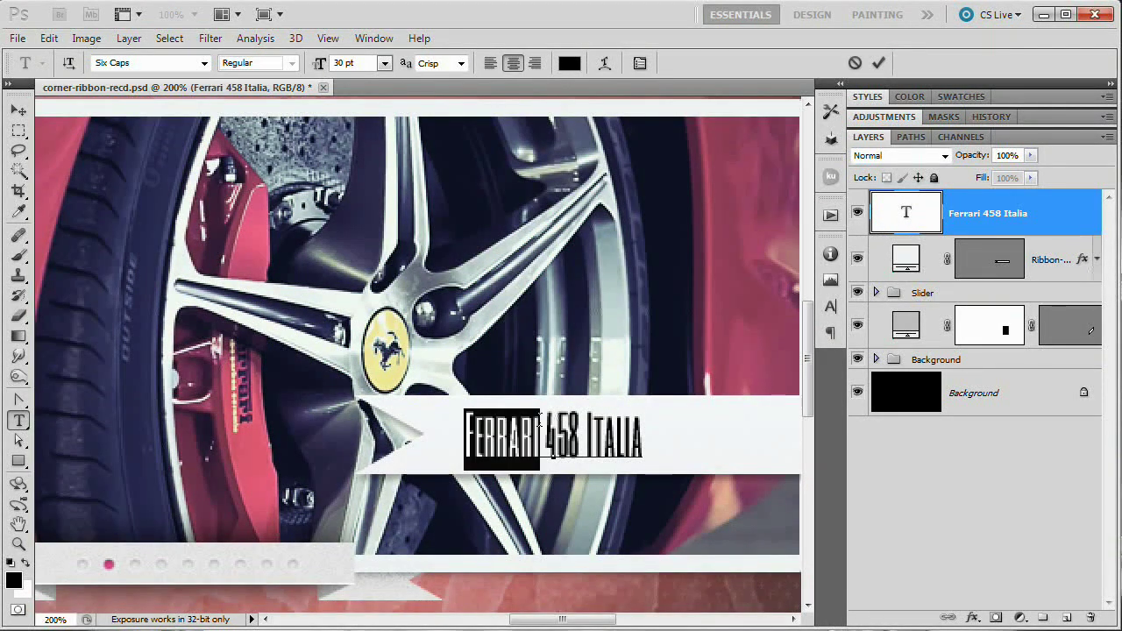
pyautogui.click(570, 64)
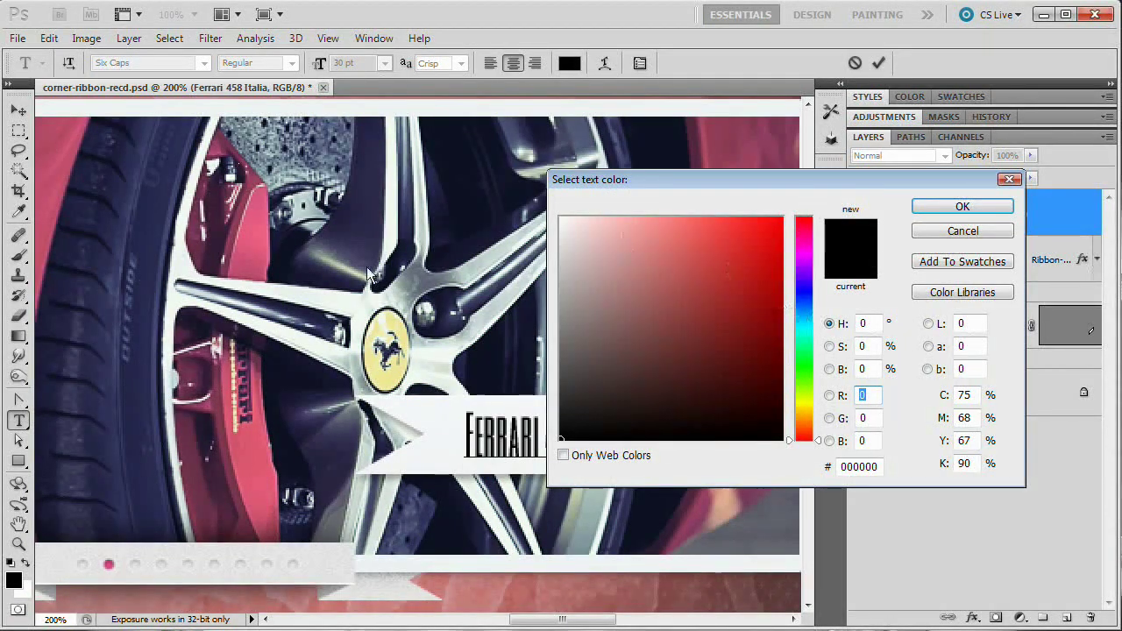
pyautogui.click(136, 410)
pyautogui.click(116, 345)
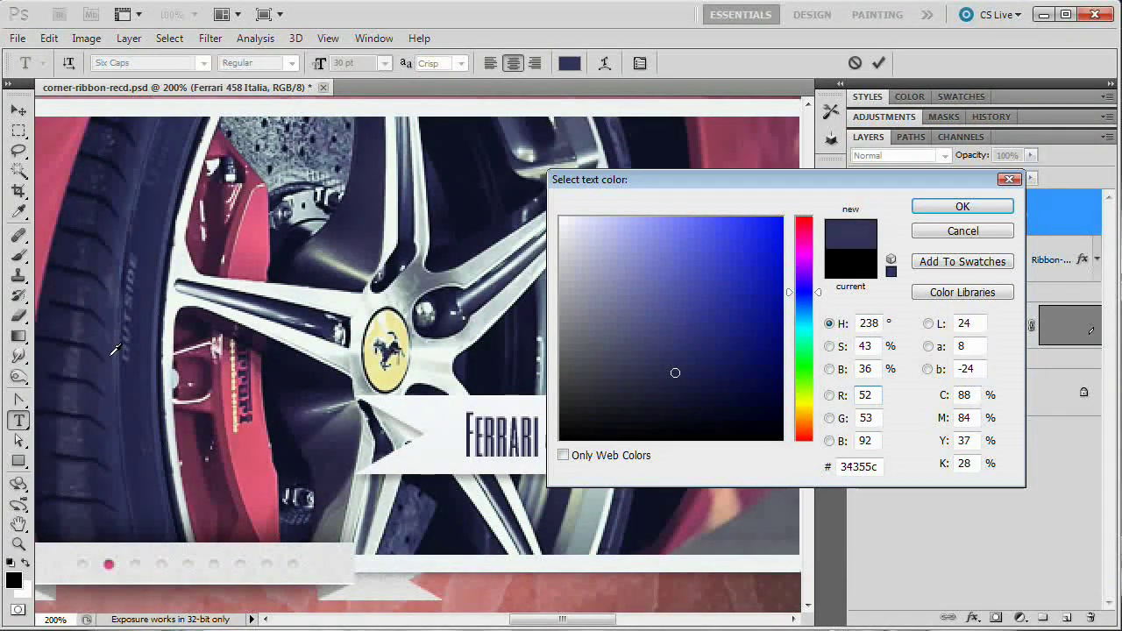
pyautogui.click(994, 209)
pyautogui.moveTo(546, 429); pyautogui.dragTo(660, 427)
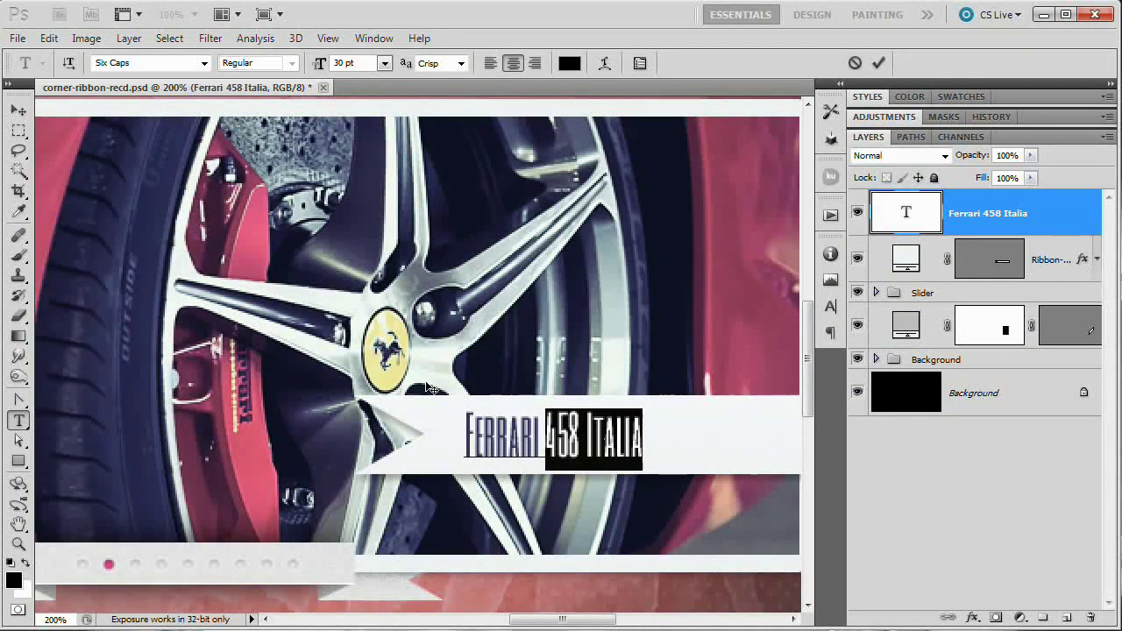
# Sample a pink-red from the photo as the colour for '458 Italia'.
pyautogui.click(569, 63)
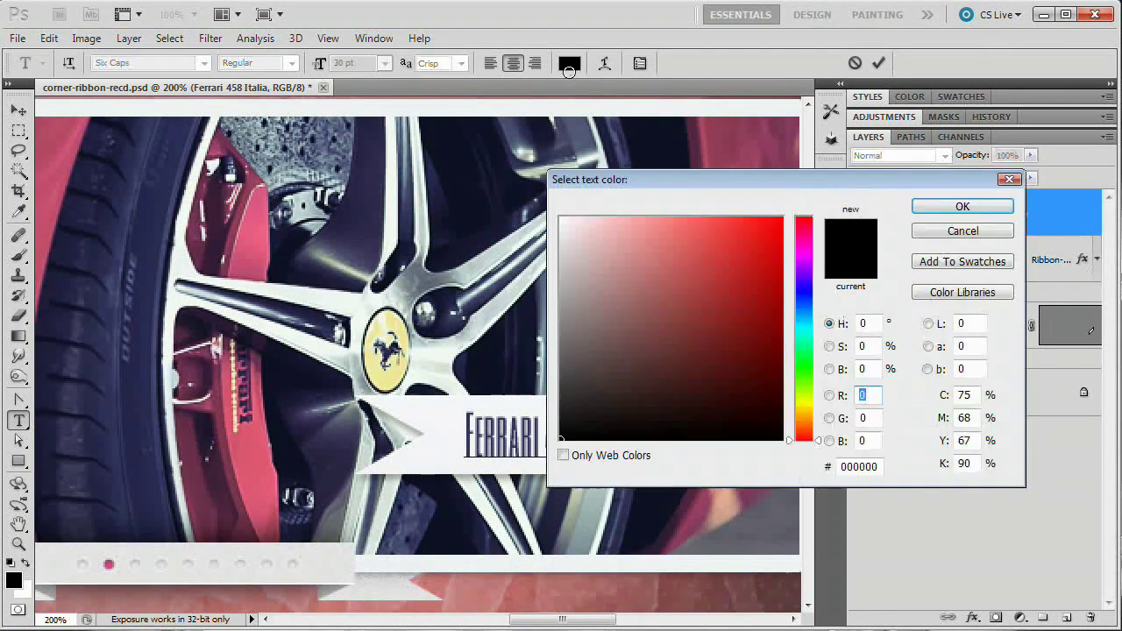
pyautogui.click(260, 241)
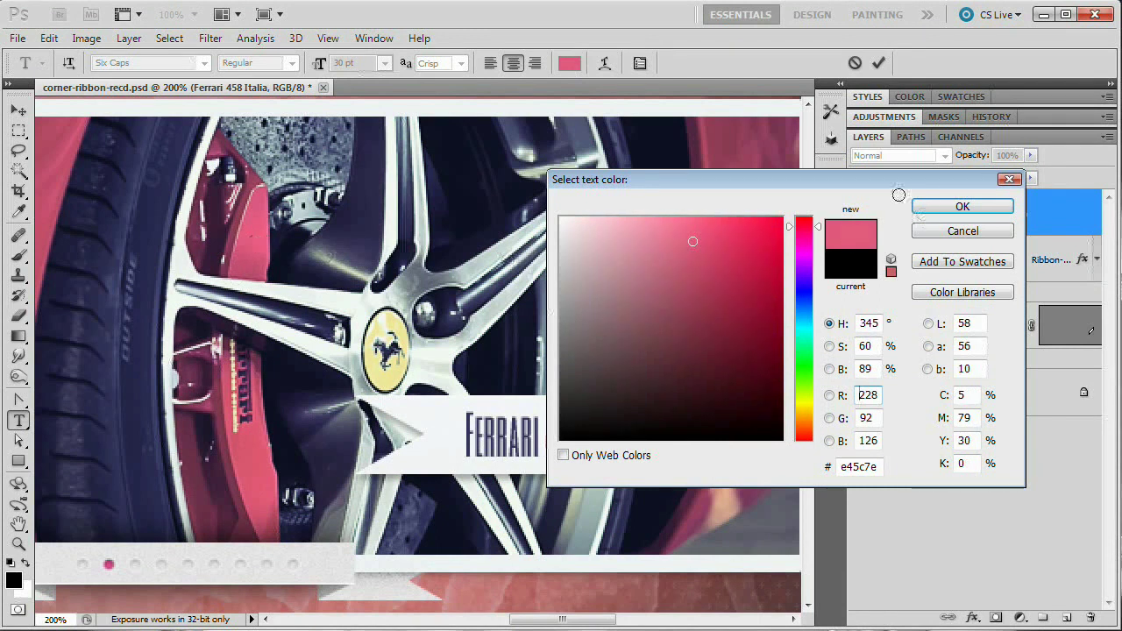
pyautogui.moveTo(874, 184); pyautogui.dragTo(934, 73)
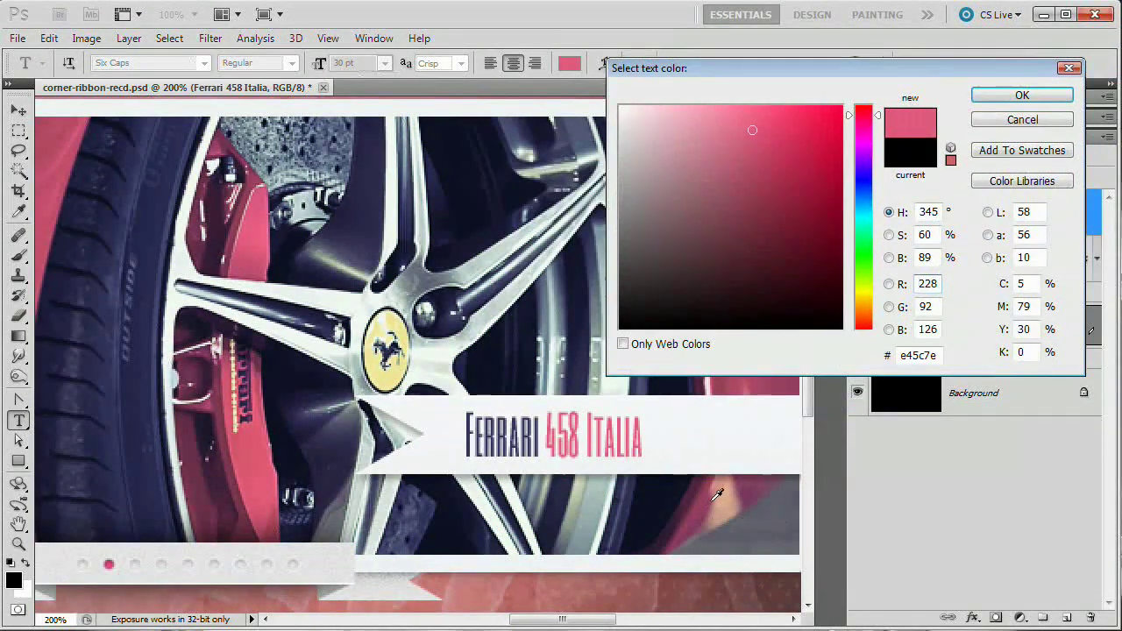
pyautogui.click(694, 515)
pyautogui.moveTo(781, 68); pyautogui.dragTo(861, 168)
pyautogui.click(714, 137)
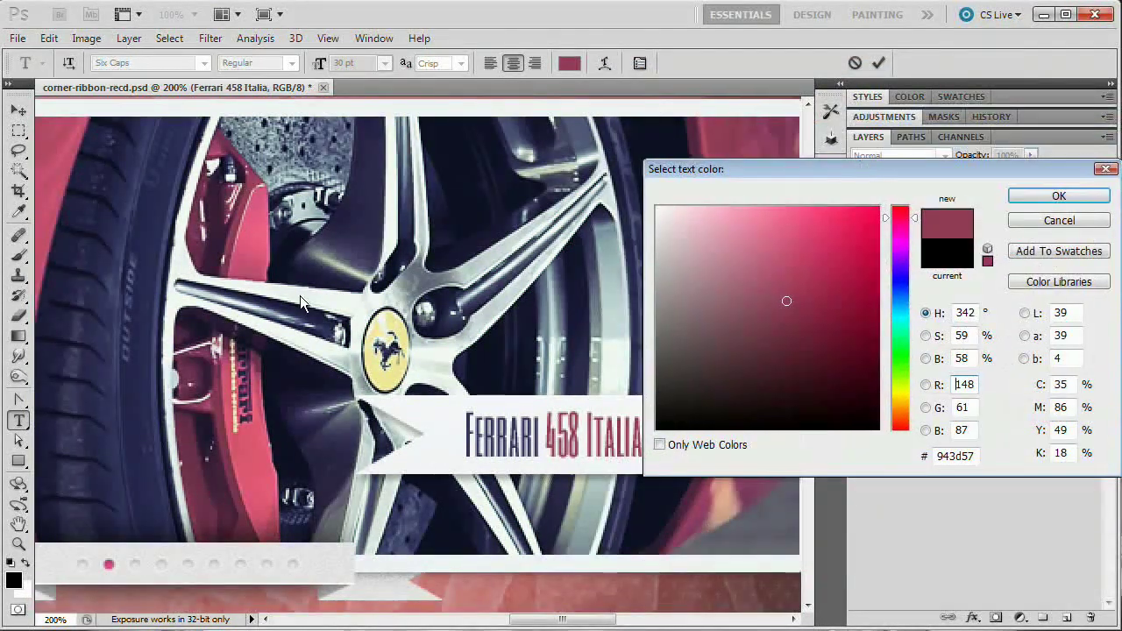
pyautogui.click(263, 239)
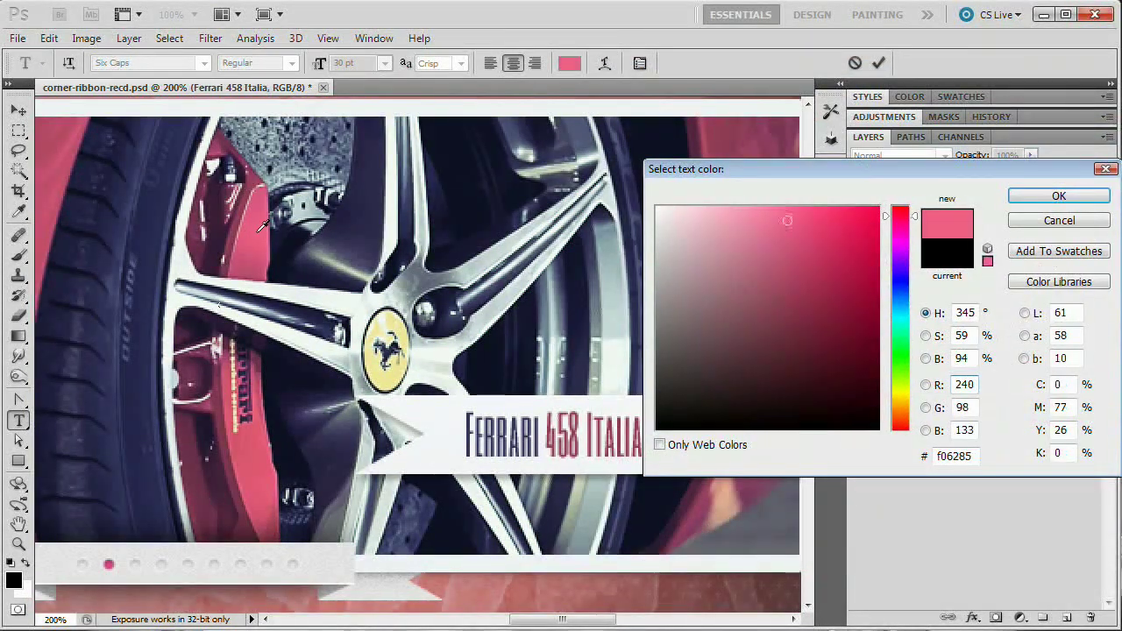
pyautogui.click(249, 473)
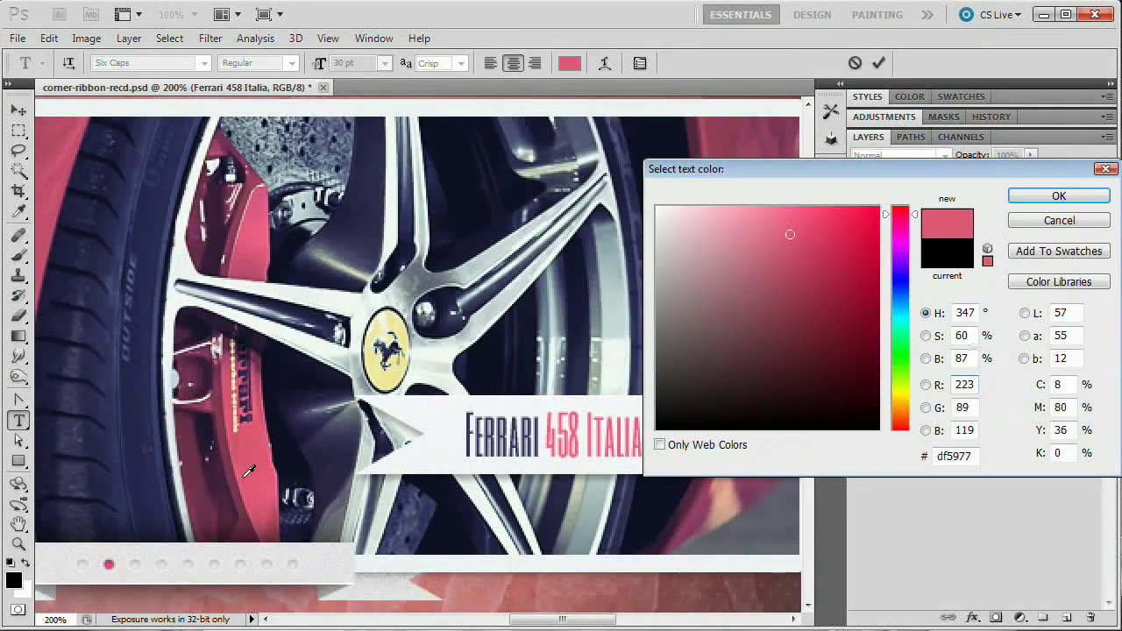
# Adjust it to saturation 80 and brightness 77 (c42749), then commit the title.
pyautogui.click(969, 360)
pyautogui.hotkey('shift', 'Down')
pyautogui.hotkey('shift', 'Down')
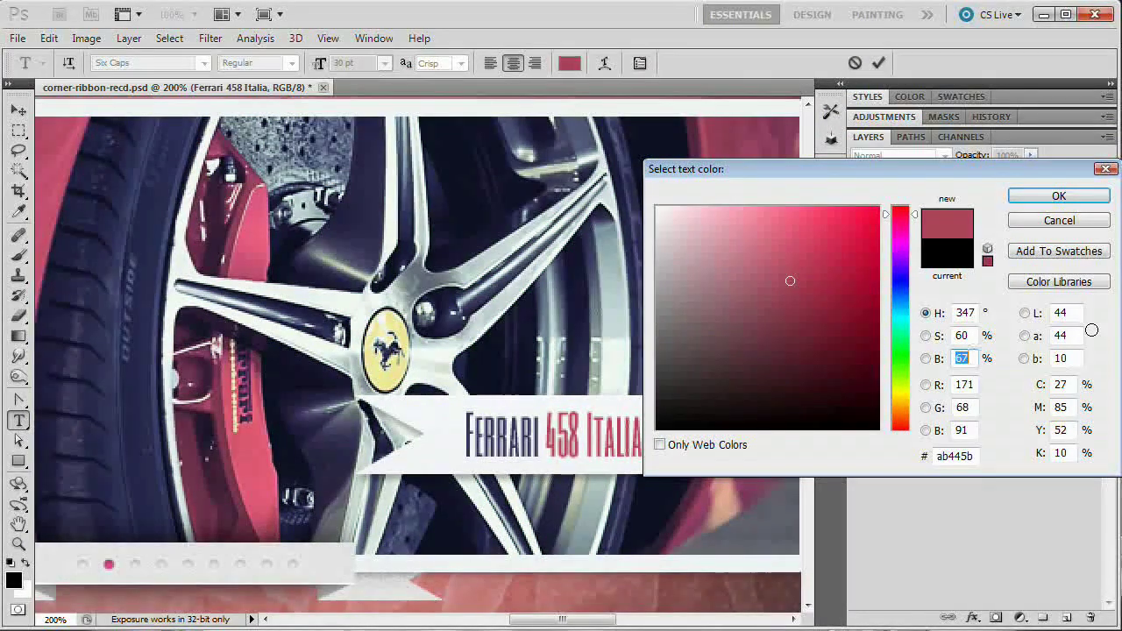
pyautogui.click(961, 336)
pyautogui.hotkey('shift', 'Up')
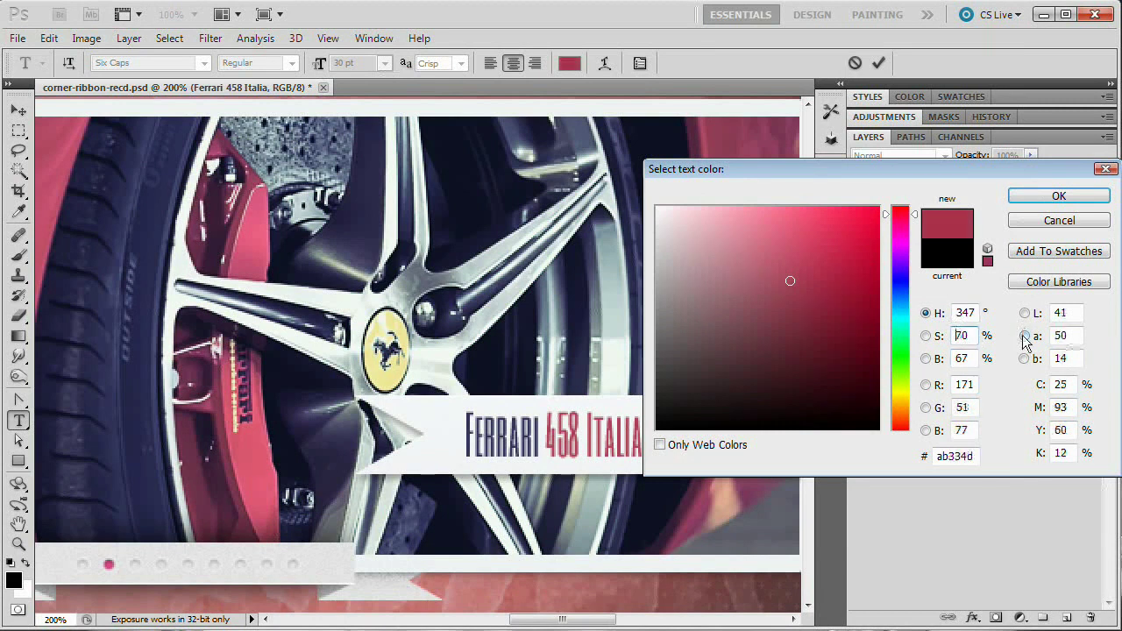
pyautogui.hotkey('shift', 'Up')
pyautogui.click(961, 358)
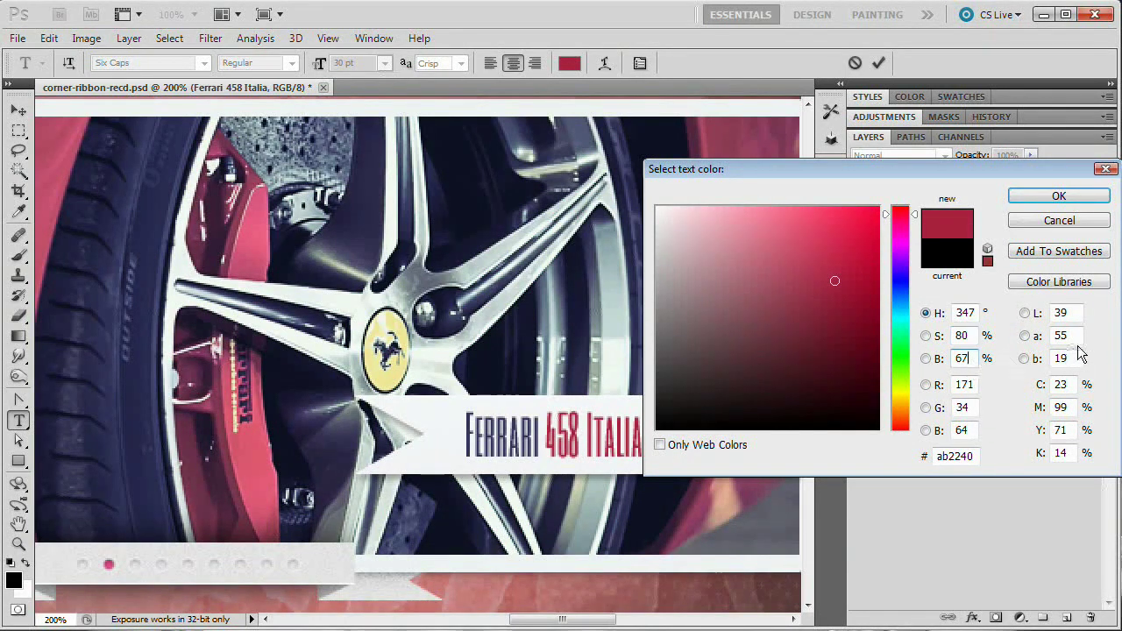
pyautogui.hotkey('shift', 'Up')
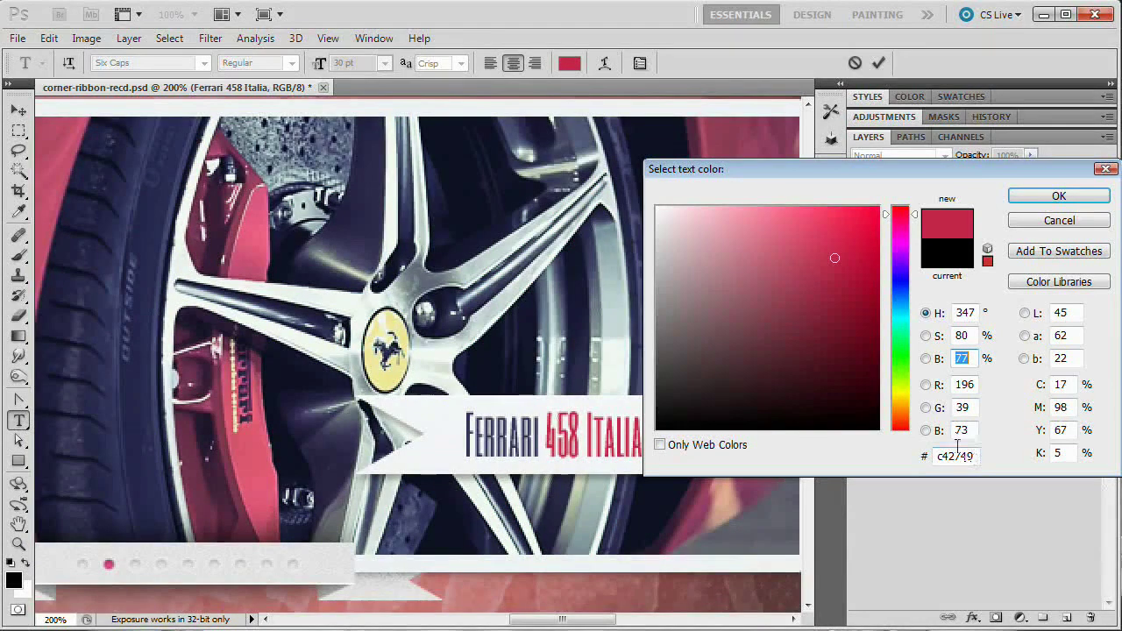
pyautogui.moveTo(1024, 171); pyautogui.dragTo(957, 115)
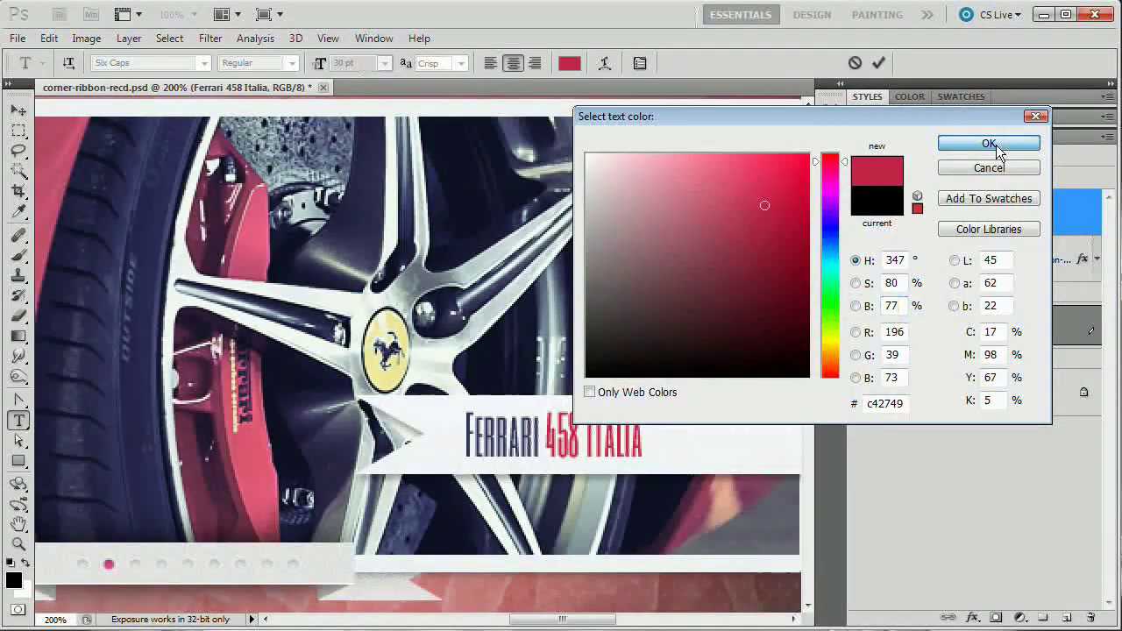
pyautogui.click(989, 143)
pyautogui.click(878, 62)
pyautogui.press('v')
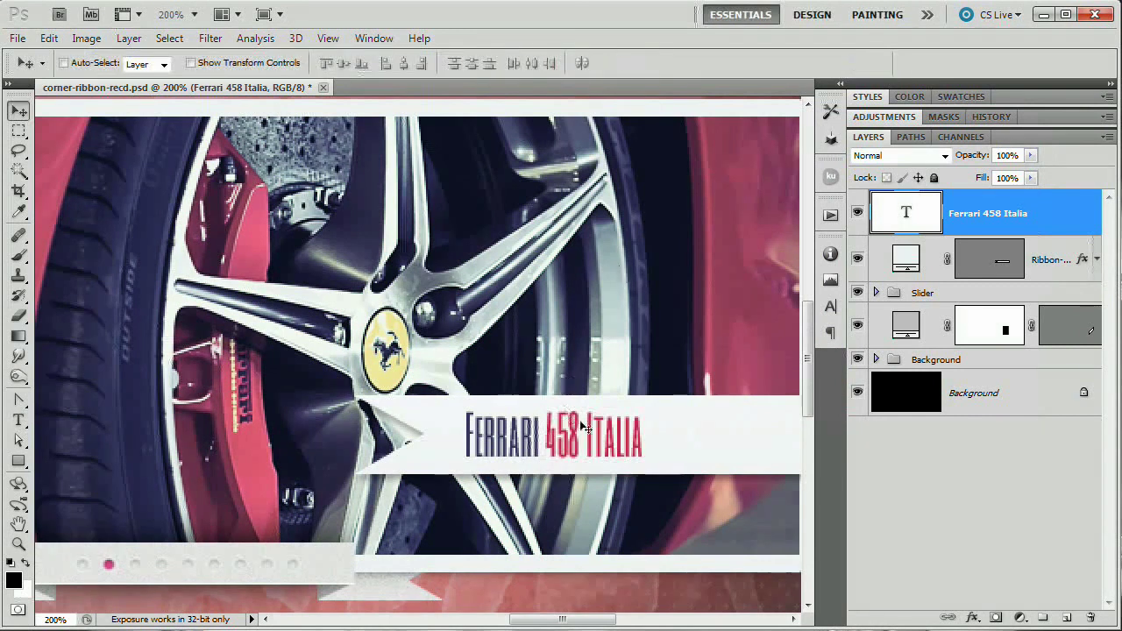
pyautogui.hotkey('ctrl', '-')
# Save corner-ribbon-recd.psd, then zoom in on the slider's left edge.
pyautogui.moveTo(584, 423); pyautogui.dragTo(674, 422)
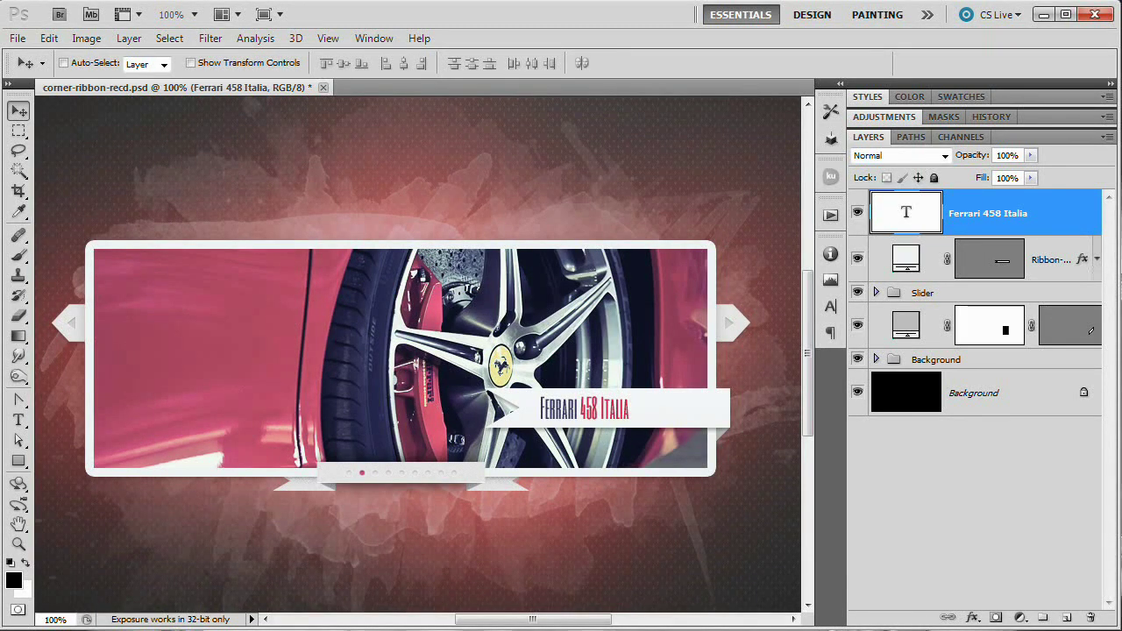
pyautogui.hotkey('ctrl', 's')
pyautogui.press('z')
pyautogui.moveTo(111, 265); pyautogui.dragTo(514, 348)
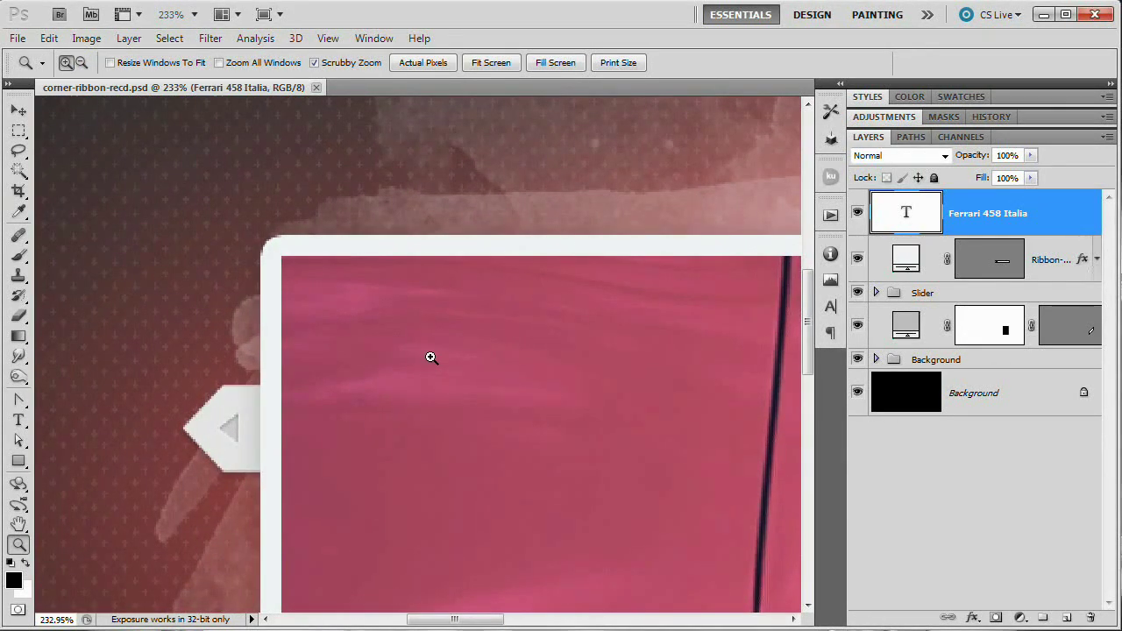
# Draw a black rectangle near the slider's top-left corner and stretch it wider.
pyautogui.click(18, 461)
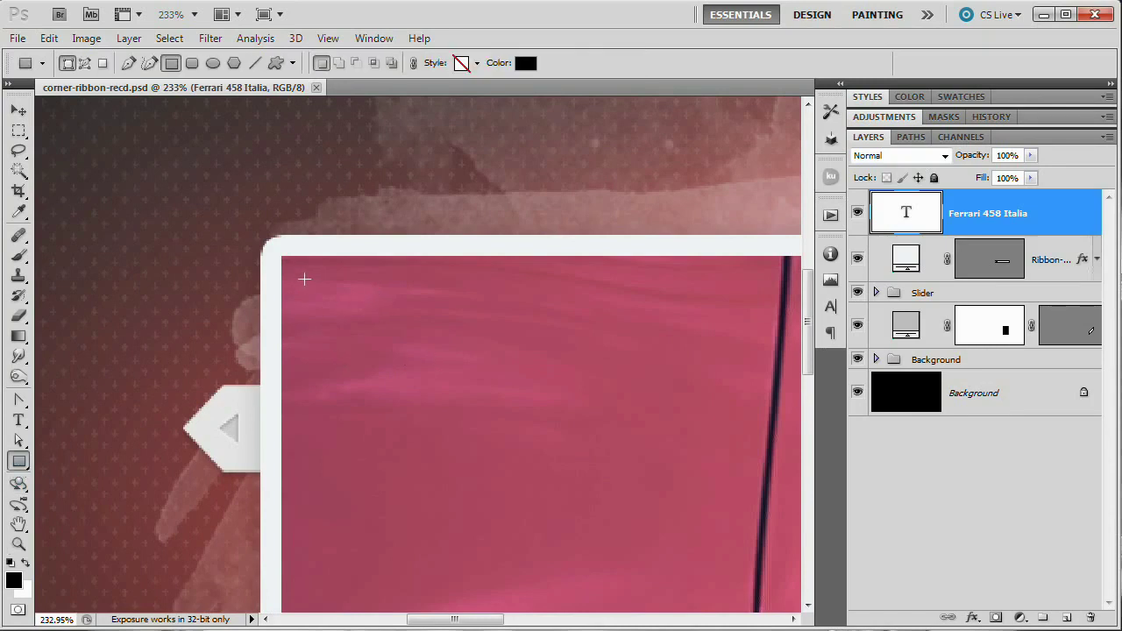
pyautogui.moveTo(304, 279); pyautogui.dragTo(549, 339)
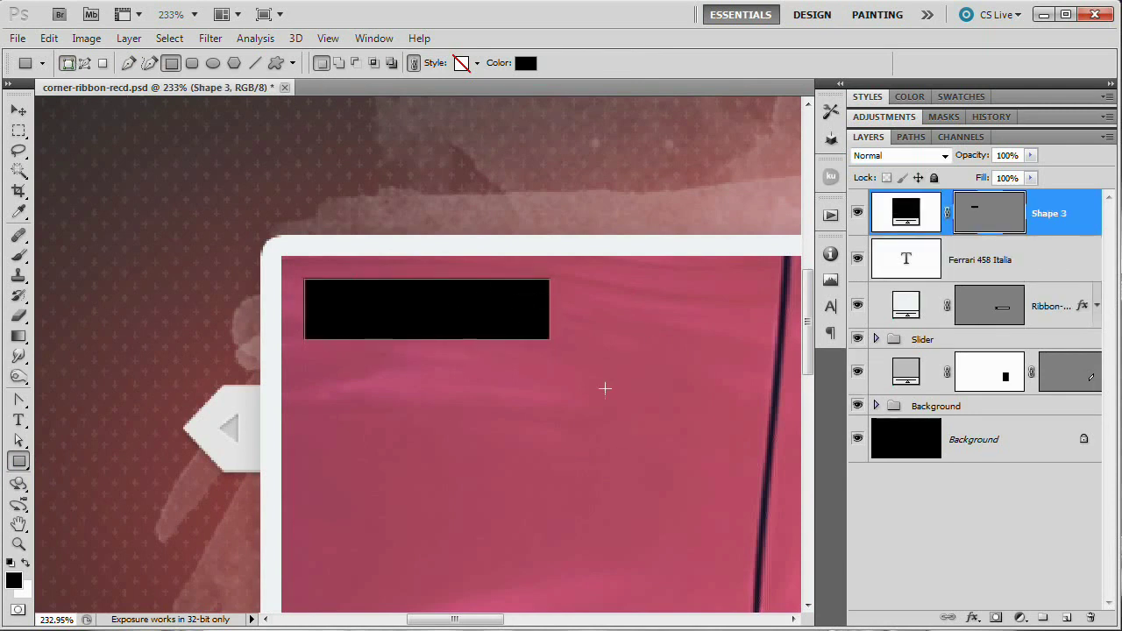
pyautogui.hotkey('ctrl', 't')
pyautogui.moveTo(549, 309); pyautogui.dragTo(632, 305)
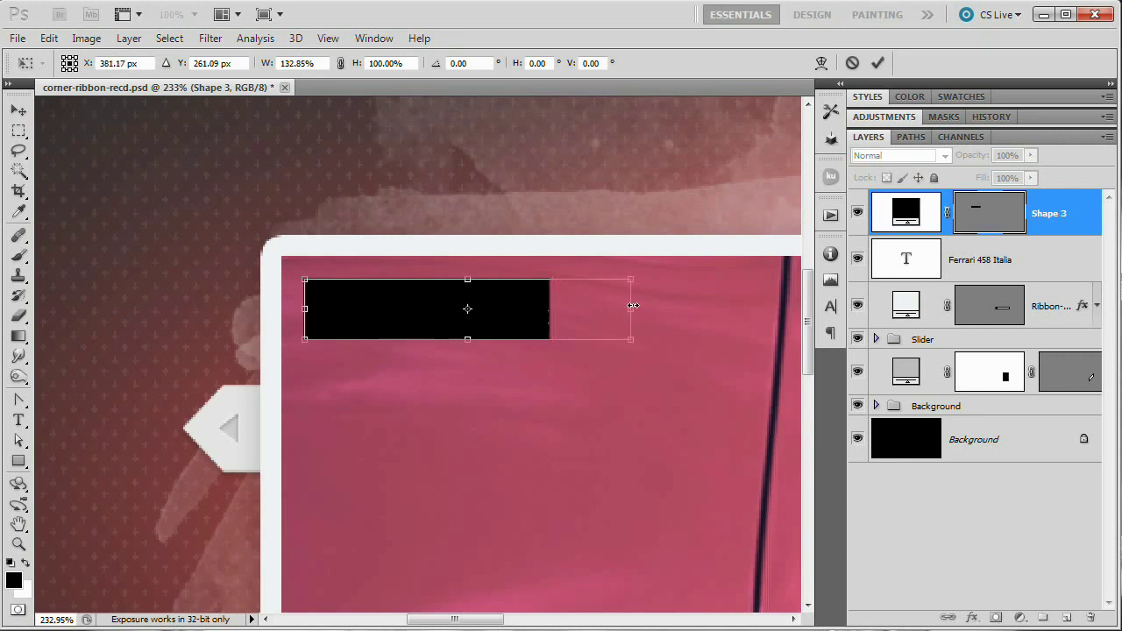
pyautogui.click(878, 62)
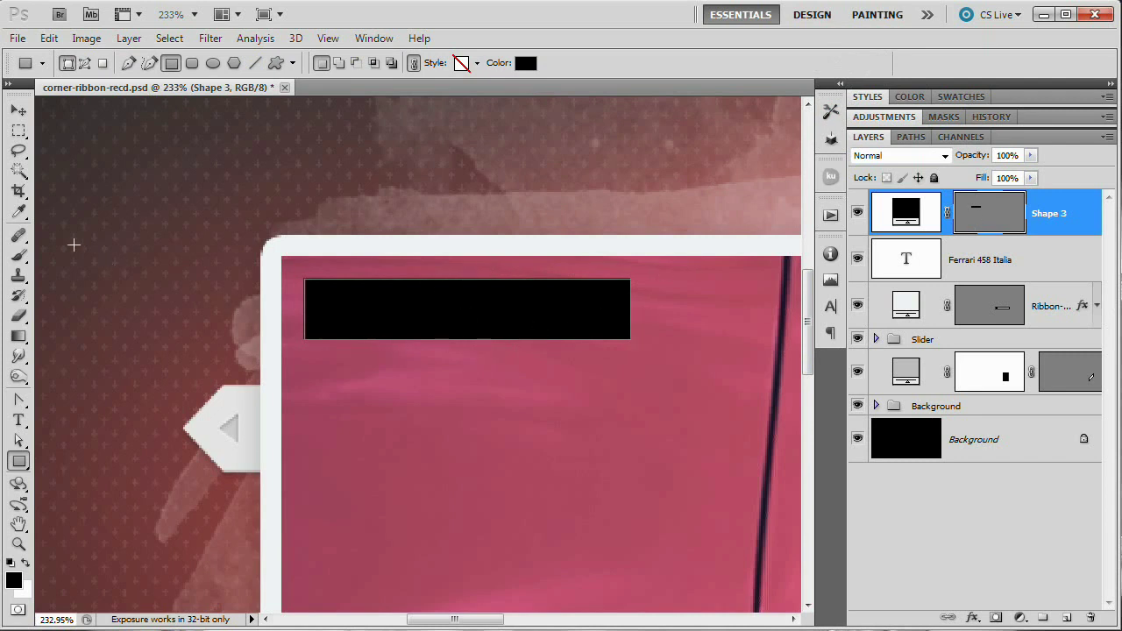
pyautogui.hotkey('ctrl', 't')
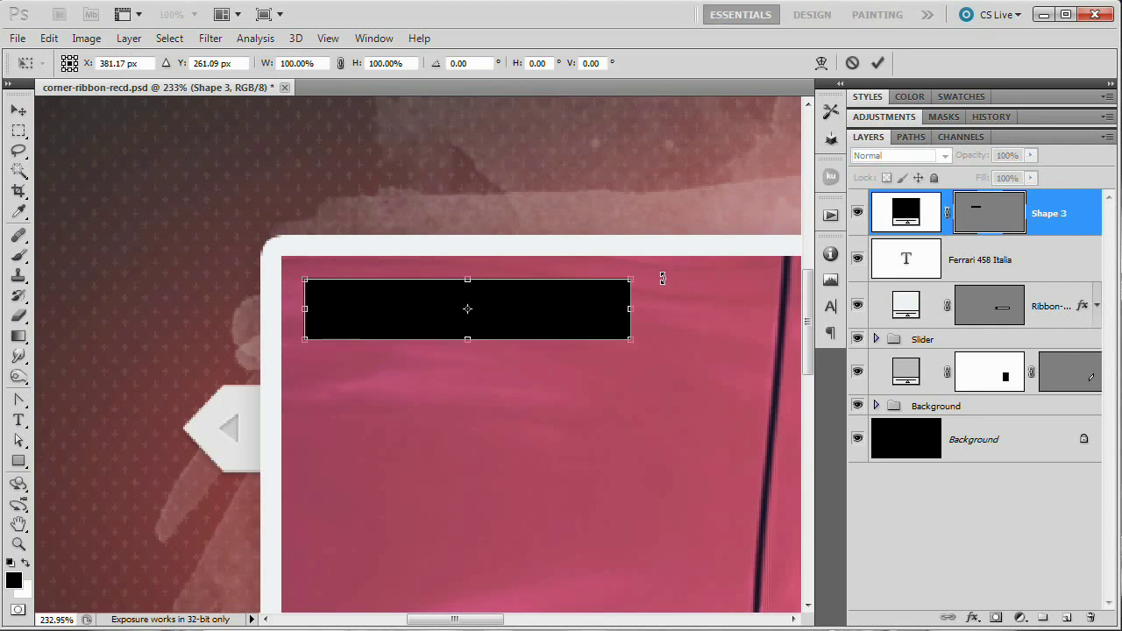
# Rotate the black bar to -45°, place it across the top-left corner, and narrow it slightly.
pyautogui.moveTo(662, 278); pyautogui.dragTo(617, 201)
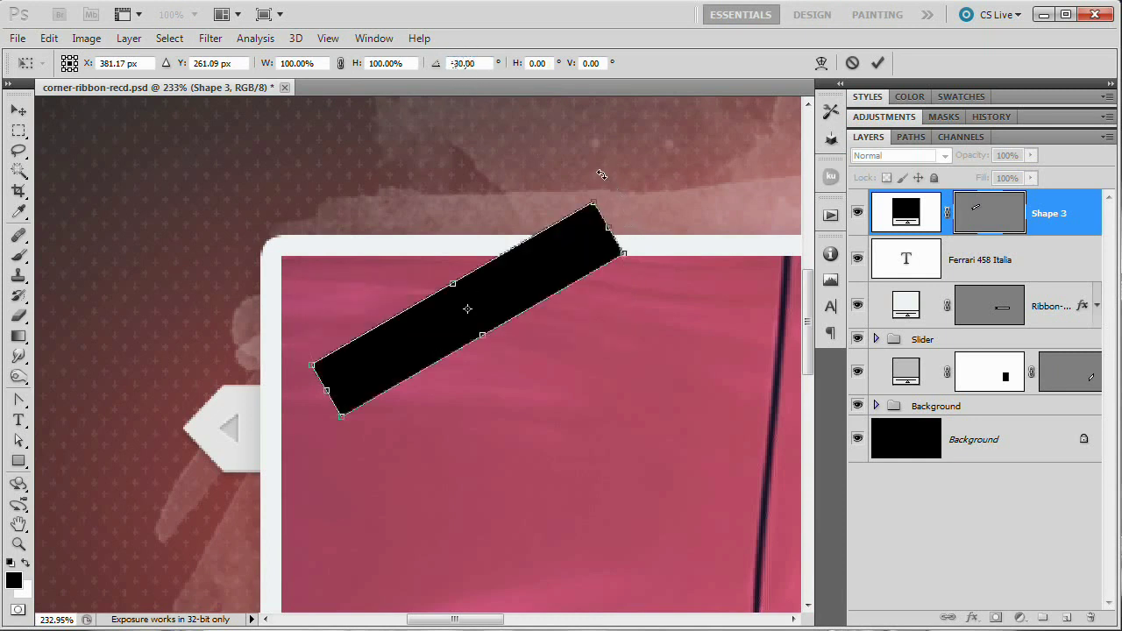
pyautogui.moveTo(601, 174); pyautogui.dragTo(594, 150)
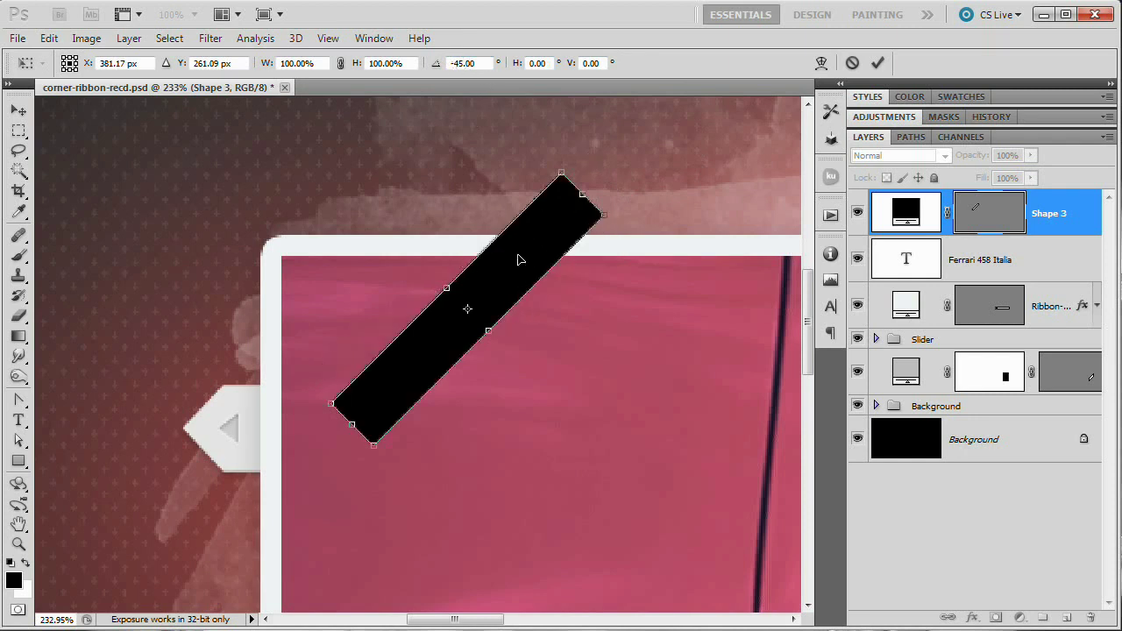
pyautogui.moveTo(518, 260); pyautogui.dragTo(358, 240)
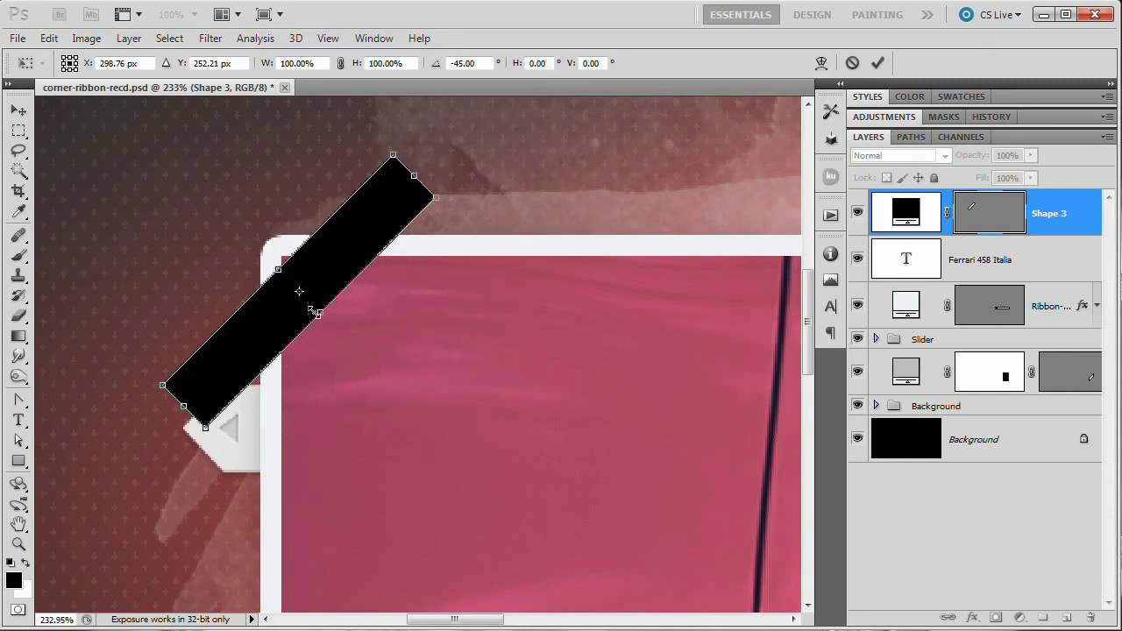
pyautogui.moveTo(319, 312); pyautogui.dragTo(314, 307)
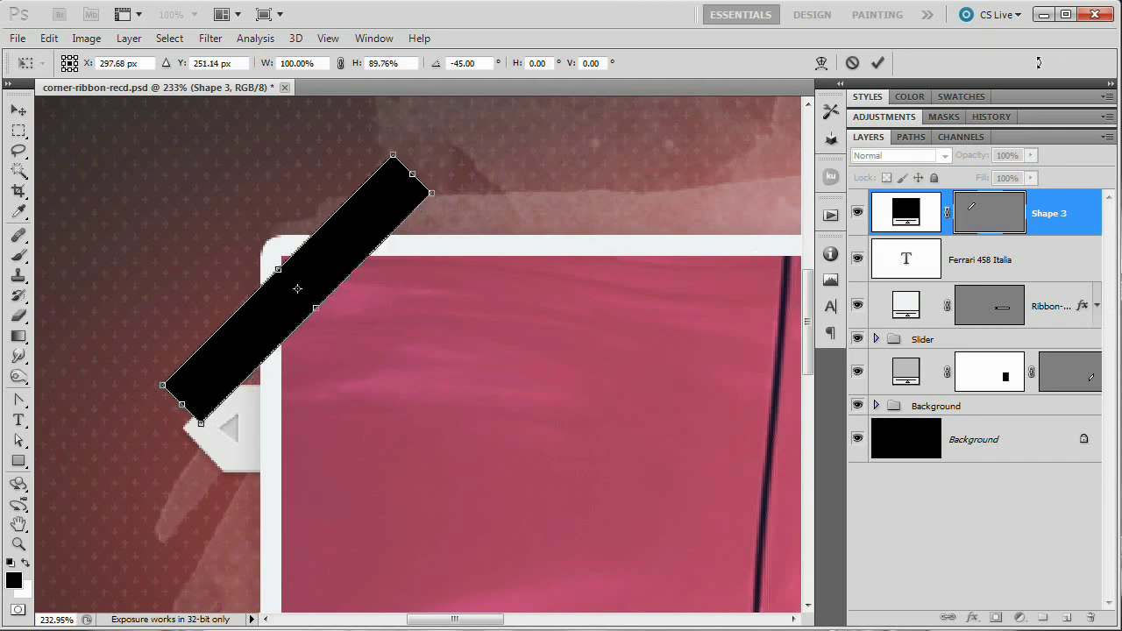
pyautogui.click(879, 63)
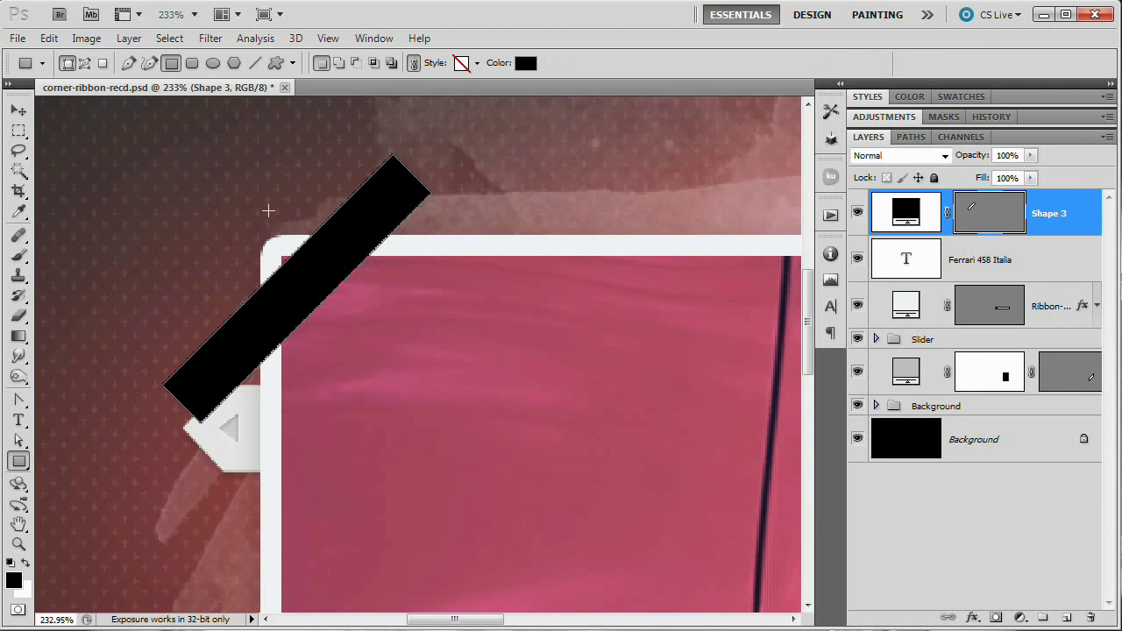
pyautogui.moveTo(613, 560); pyautogui.dragTo(560, 228)
pyautogui.moveTo(789, 368); pyautogui.dragTo(466, 341)
pyautogui.moveTo(380, 254); pyautogui.dragTo(754, 490)
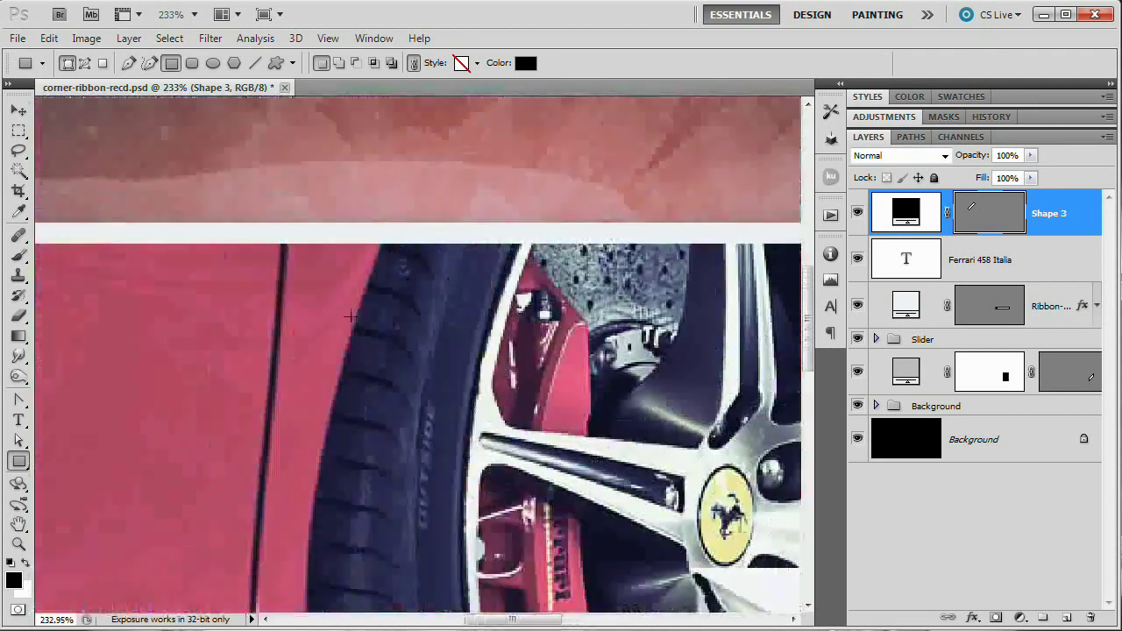
pyautogui.moveTo(211, 114); pyautogui.dragTo(584, 233)
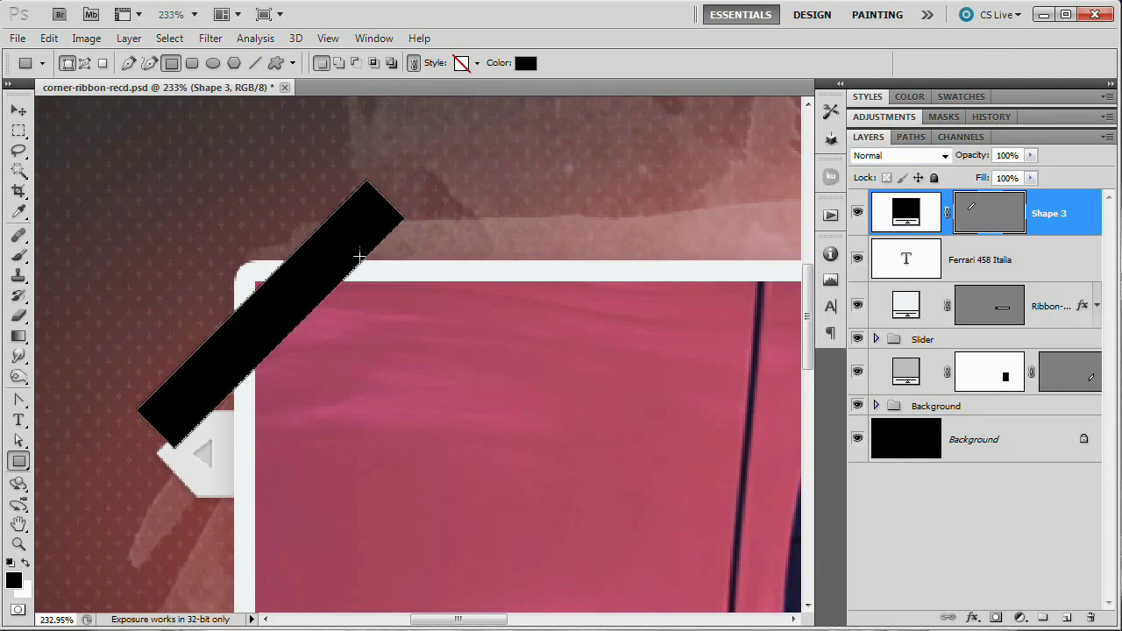
# Mask away the parts of the black bar sticking out above and left of the slider.
pyautogui.click(19, 129)
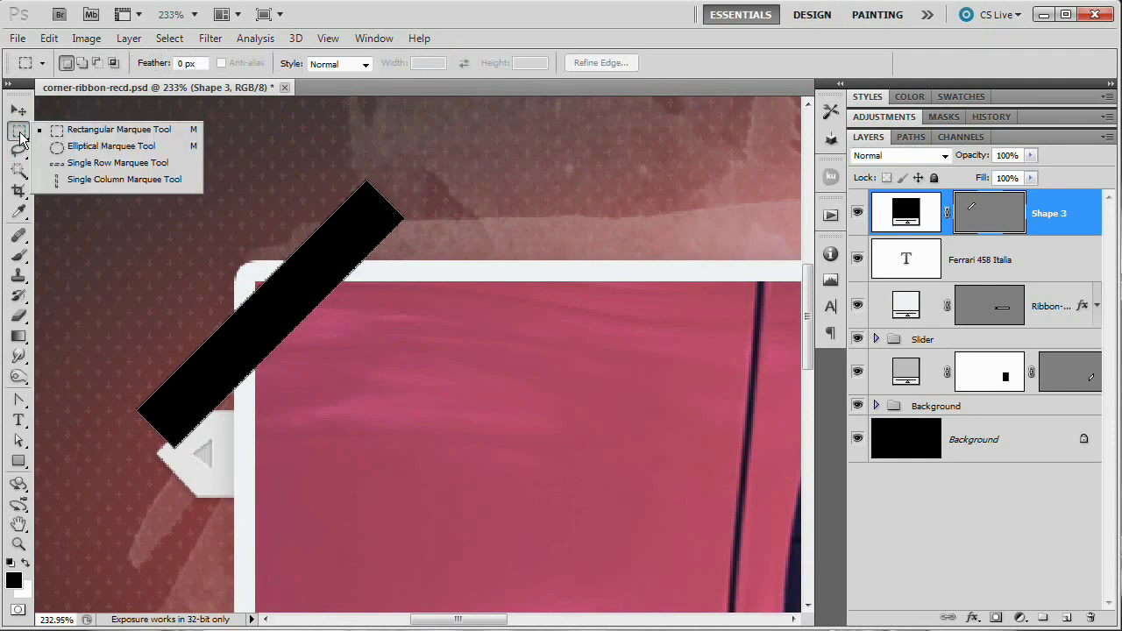
pyautogui.click(79, 131)
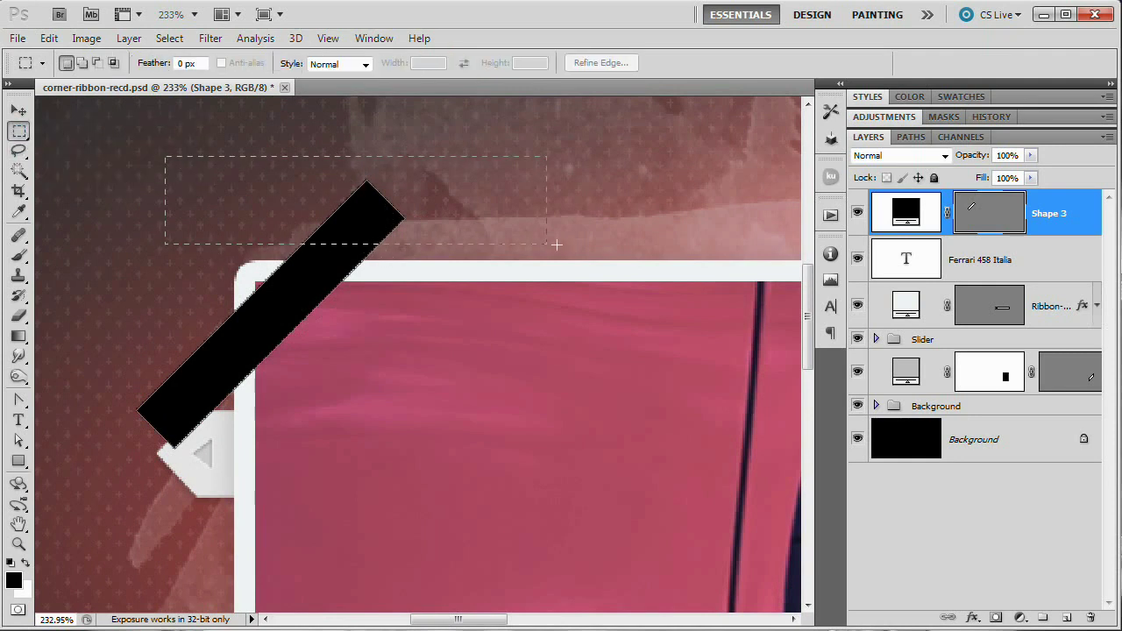
pyautogui.moveTo(555, 245); pyautogui.dragTo(585, 261)
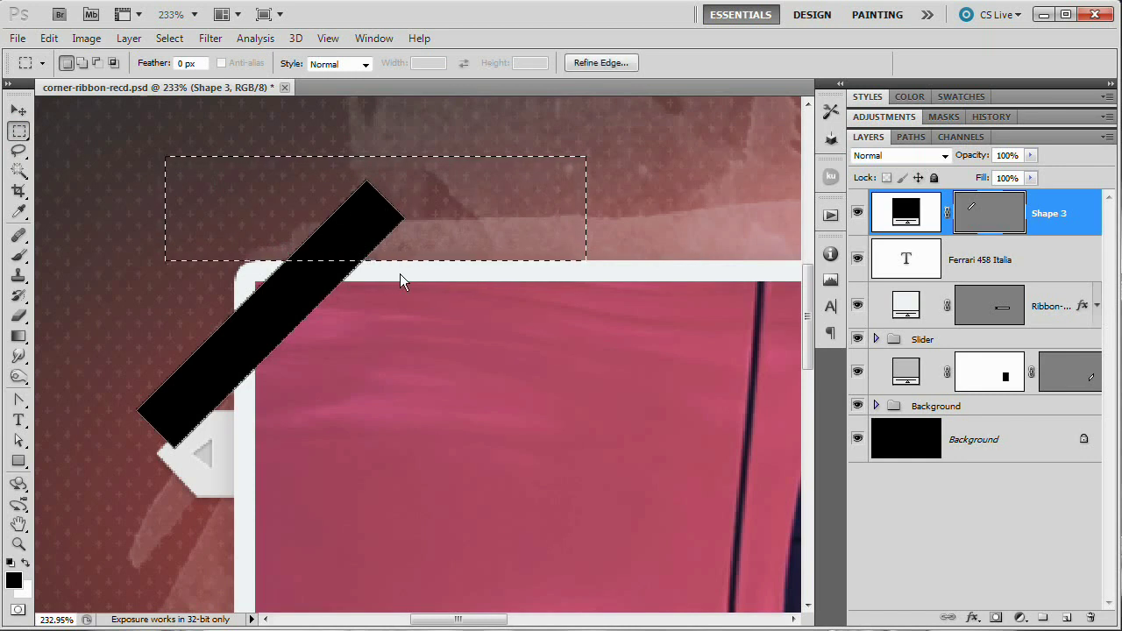
pyautogui.click(997, 619)
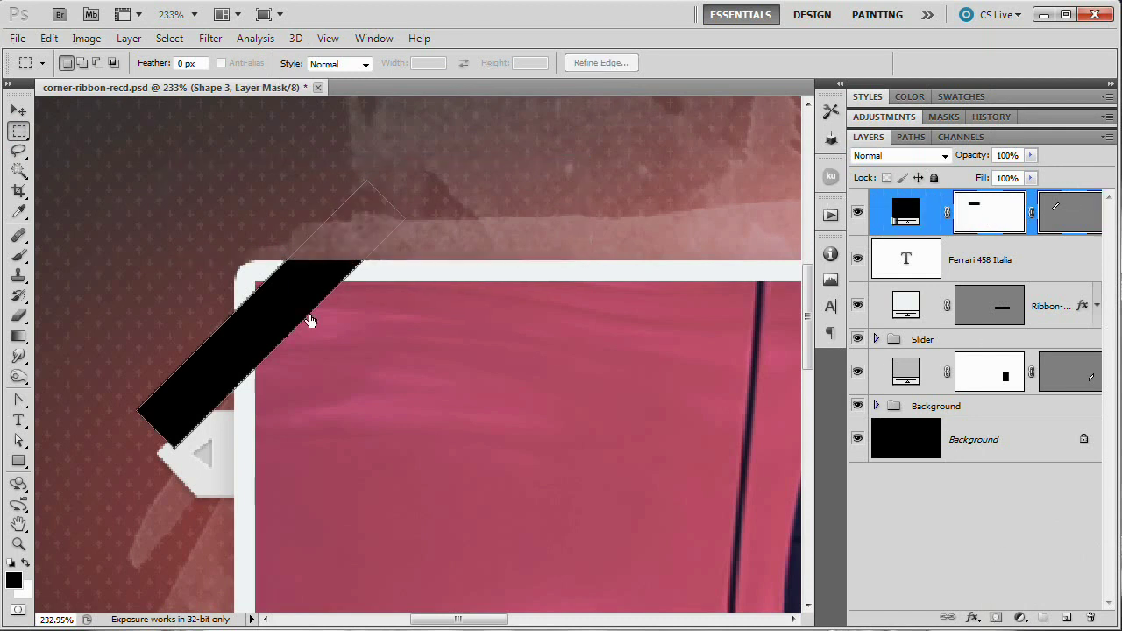
pyautogui.moveTo(323, 400); pyautogui.dragTo(378, 376)
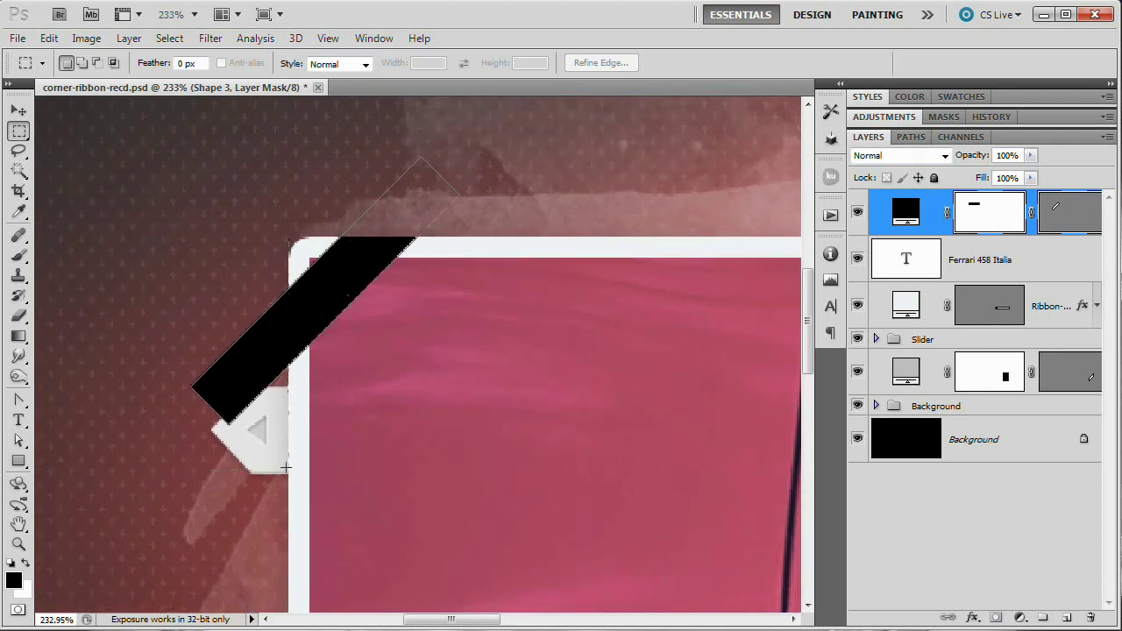
pyautogui.moveTo(287, 469); pyautogui.dragTo(138, 237)
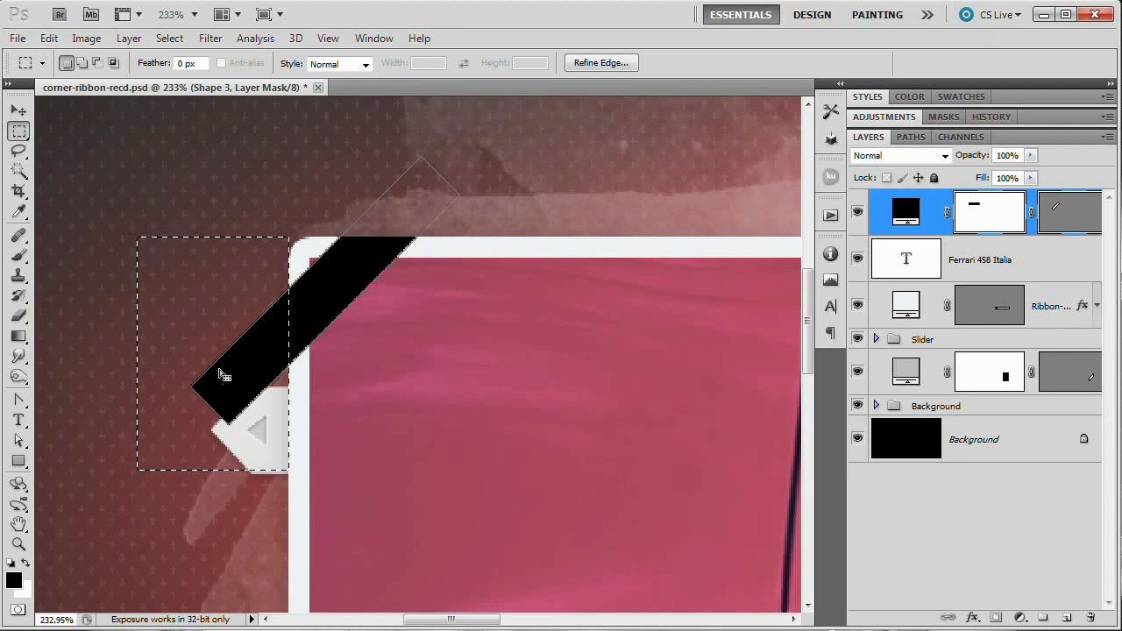
pyautogui.press('shift')
pyautogui.hotkey('shift', 'Left')
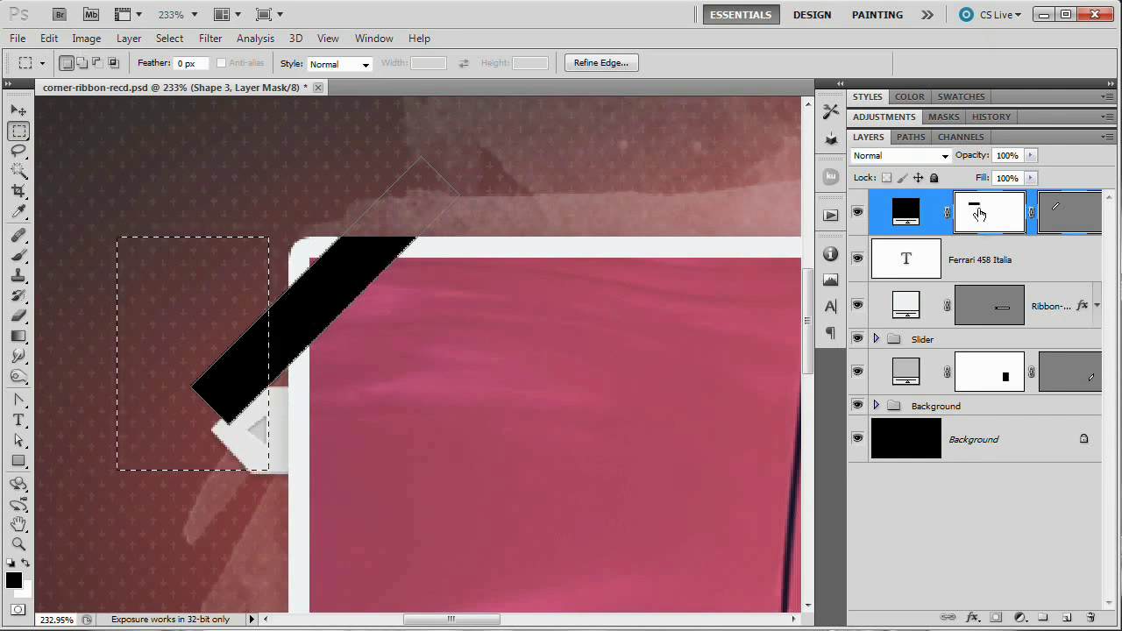
pyautogui.hotkey('alt', 'BackSpace')
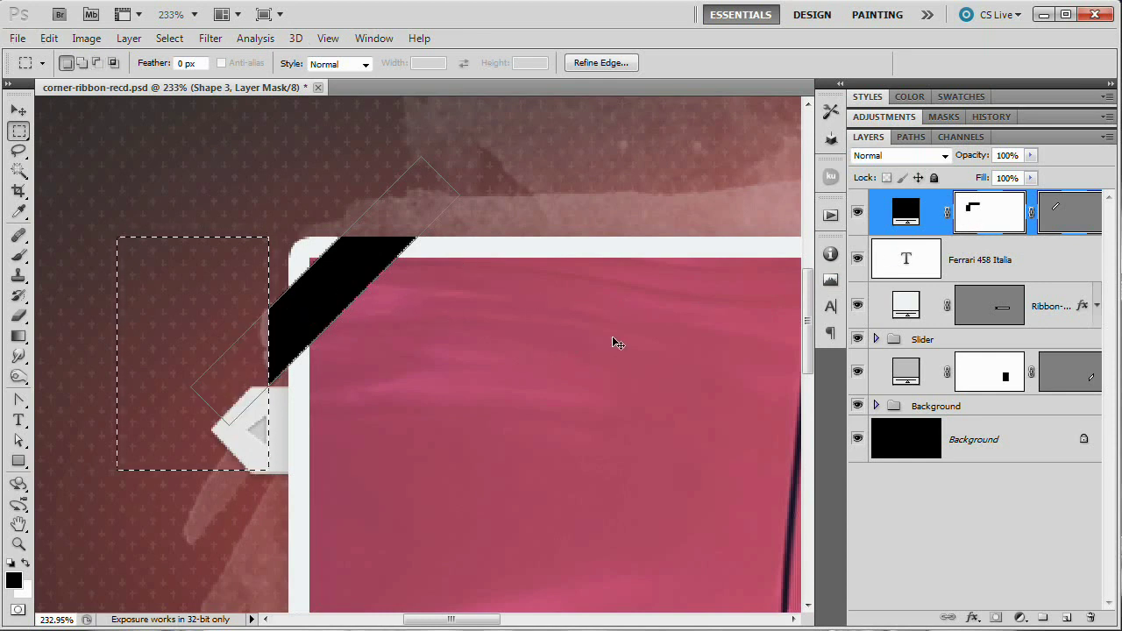
pyautogui.hotkey('ctrl', 'd')
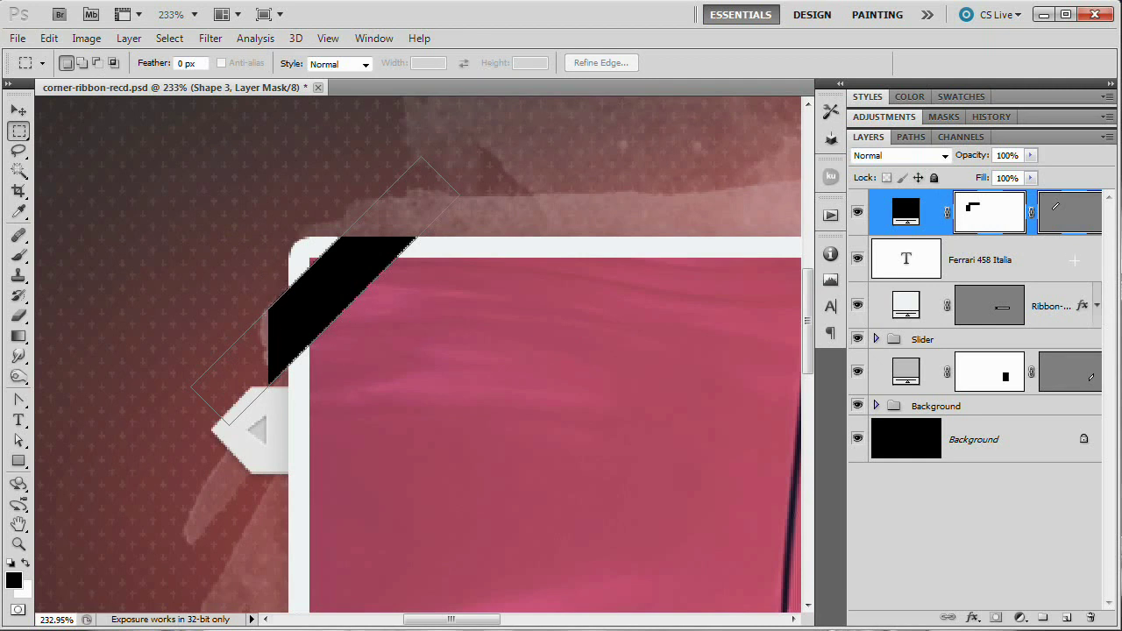
# Nudge the black ribbon band upward with the Move tool.
pyautogui.click(906, 212)
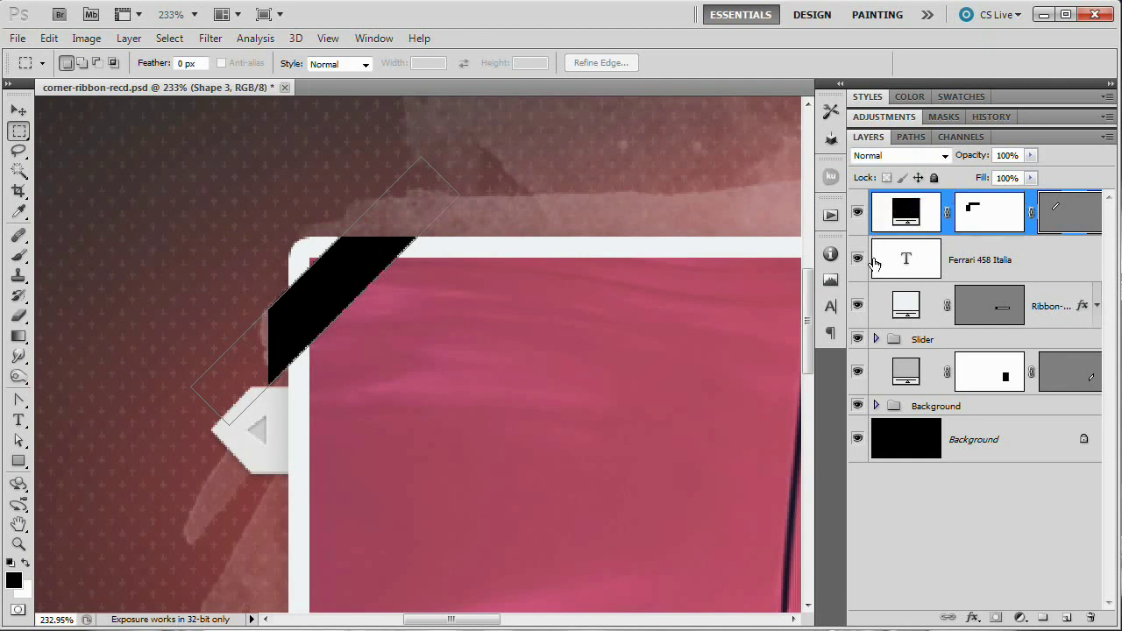
pyautogui.press('v')
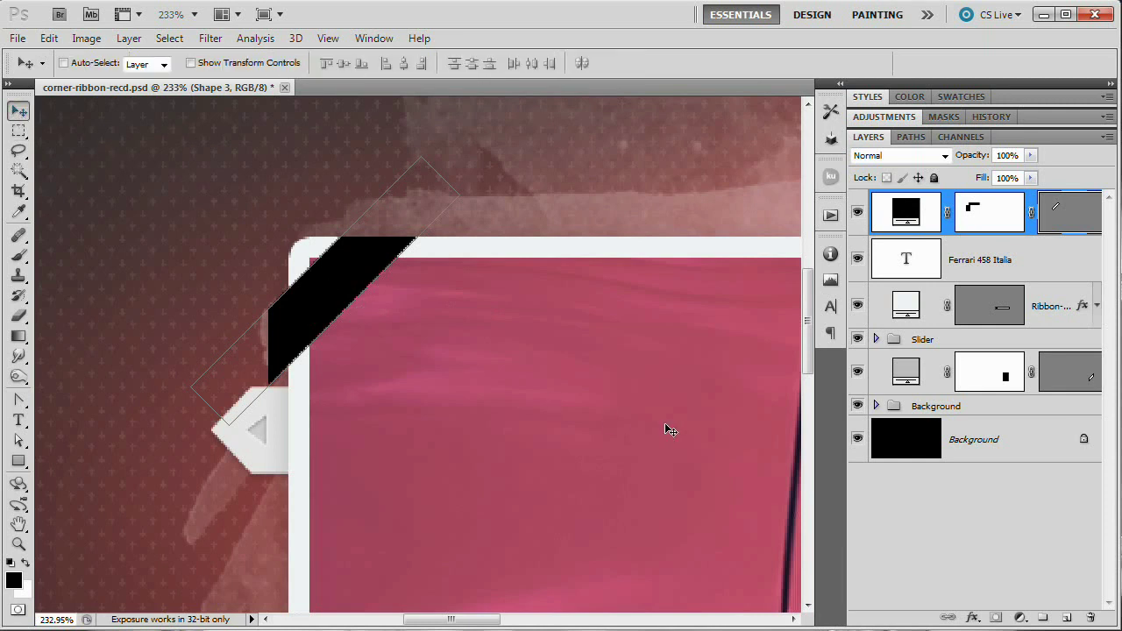
pyautogui.hotkey('shift', 'Up')
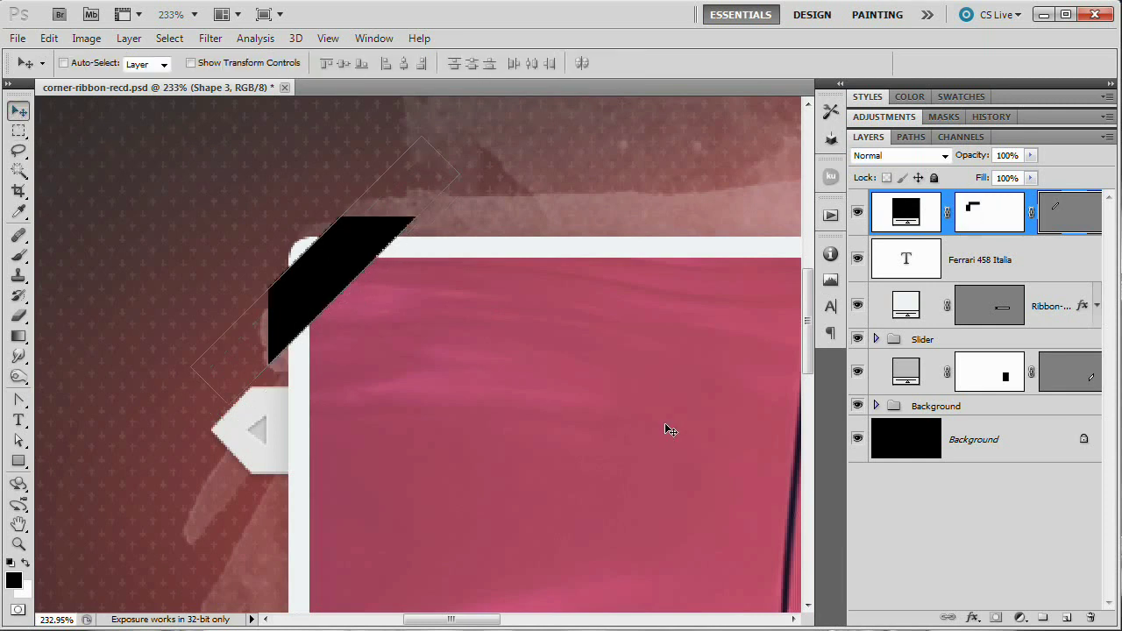
pyautogui.click(1034, 261)
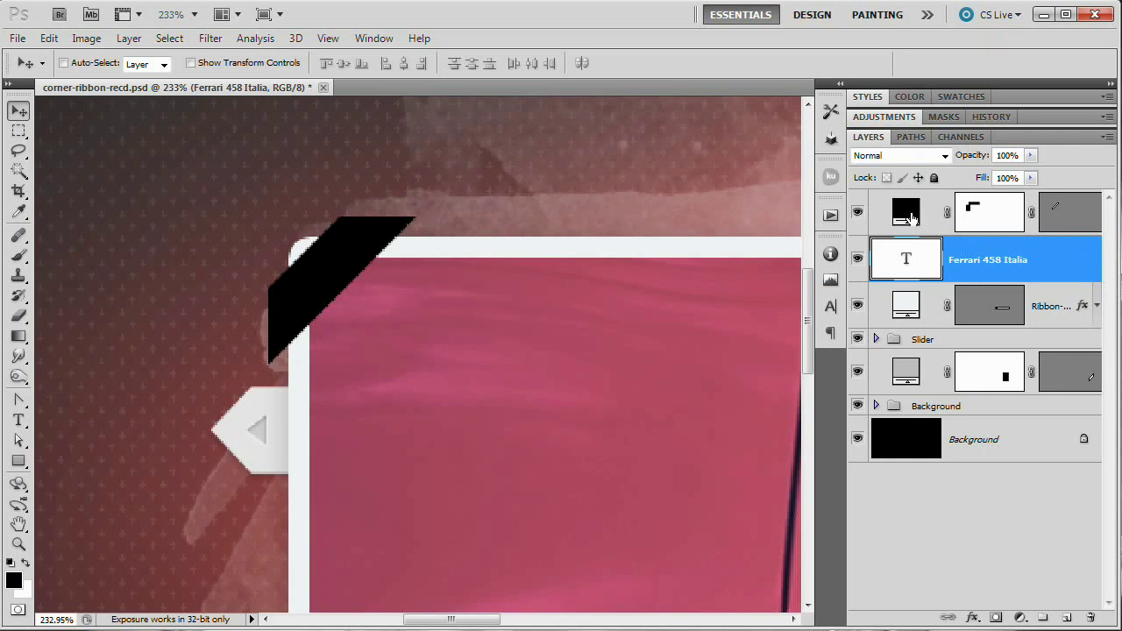
pyautogui.click(907, 219)
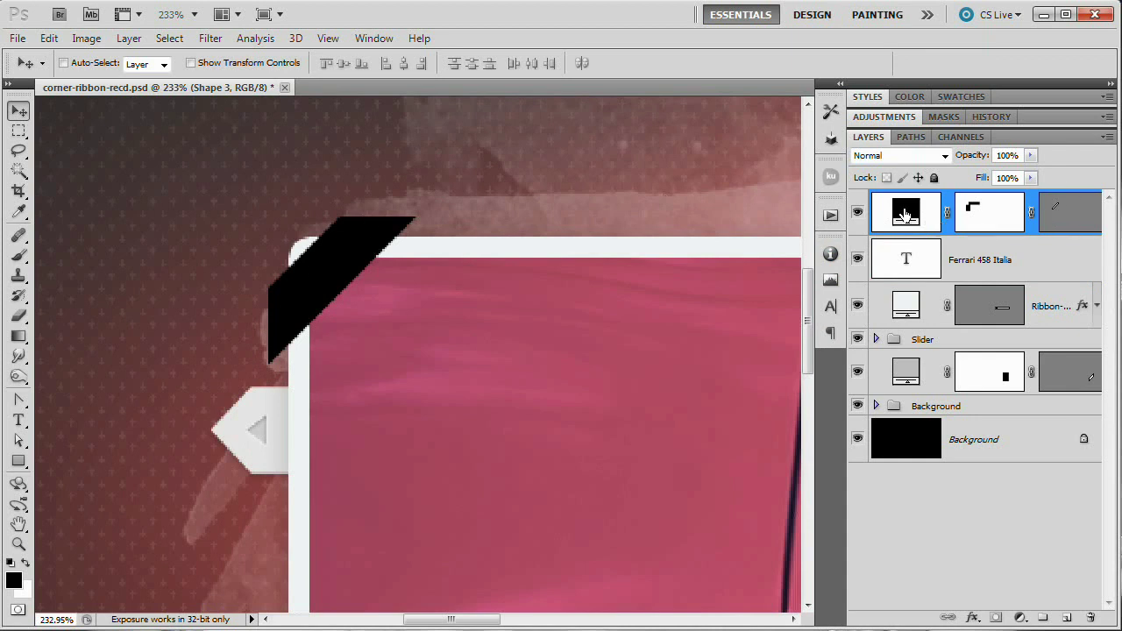
# Change the Shape 3 ribbon fill from black to pink d6406b.
pyautogui.doubleClick(906, 215)
pyautogui.moveTo(713, 117); pyautogui.dragTo(652, 149)
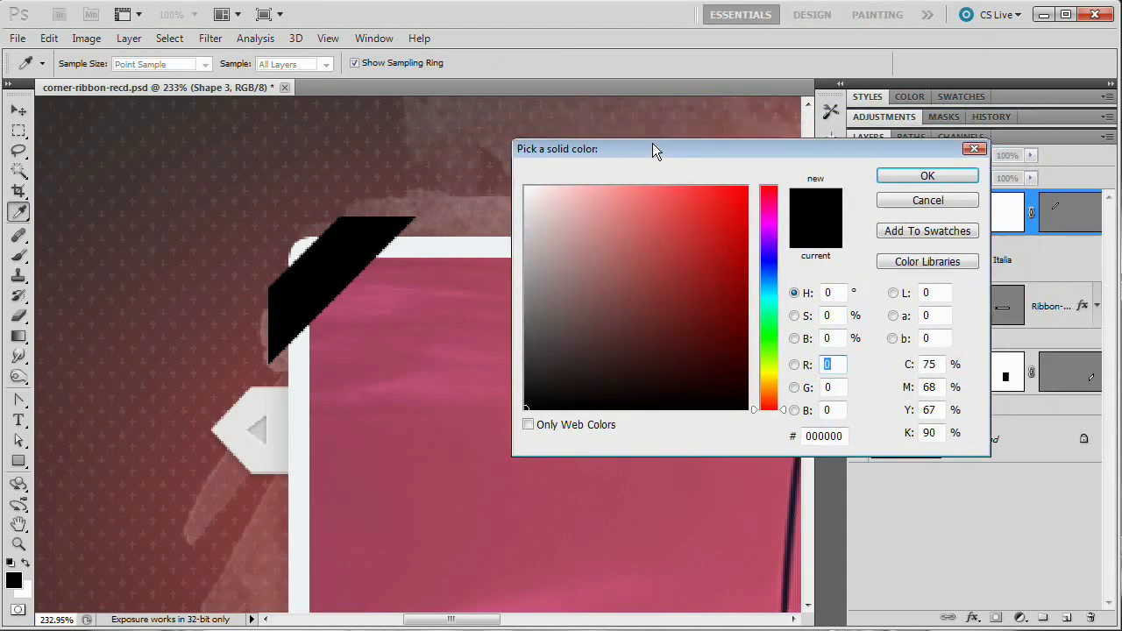
pyautogui.click(824, 436)
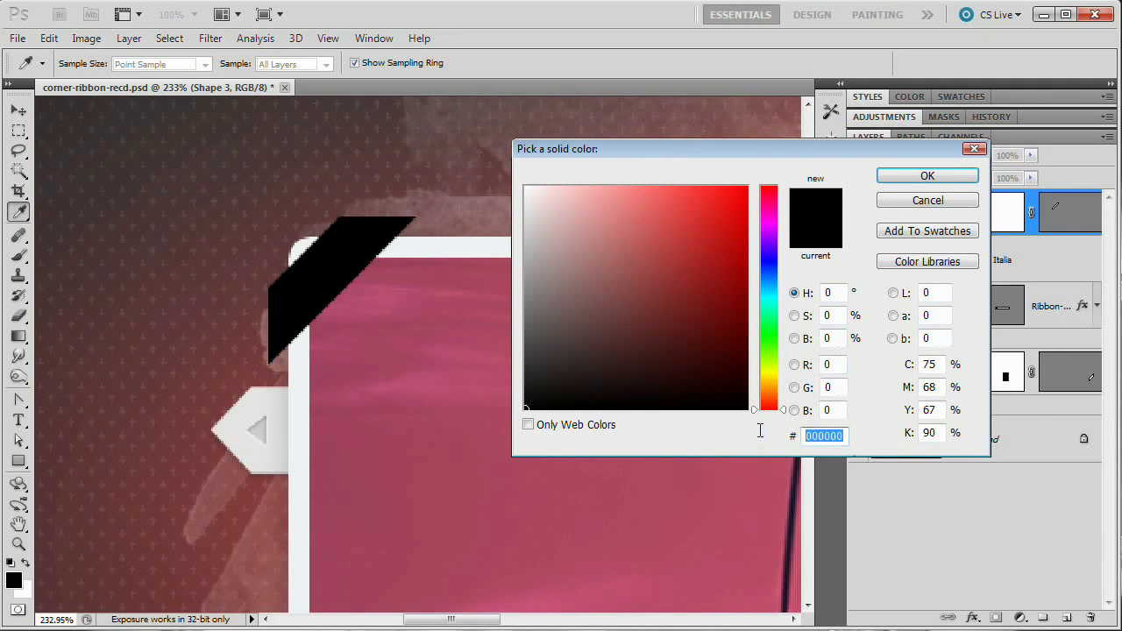
pyautogui.write('d')
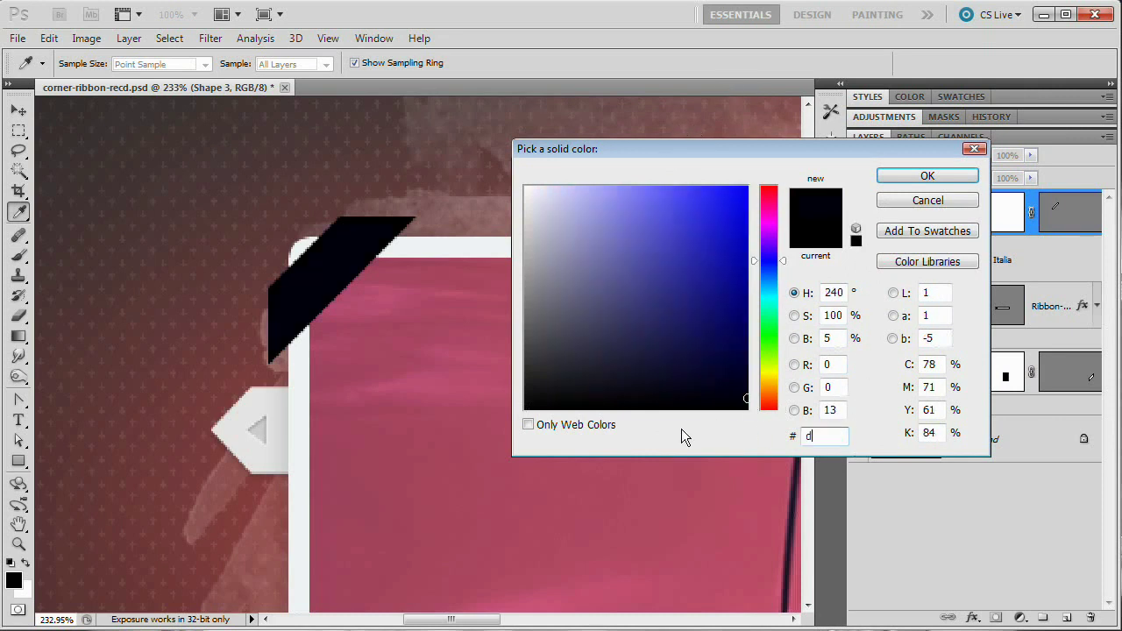
pyautogui.write('640')
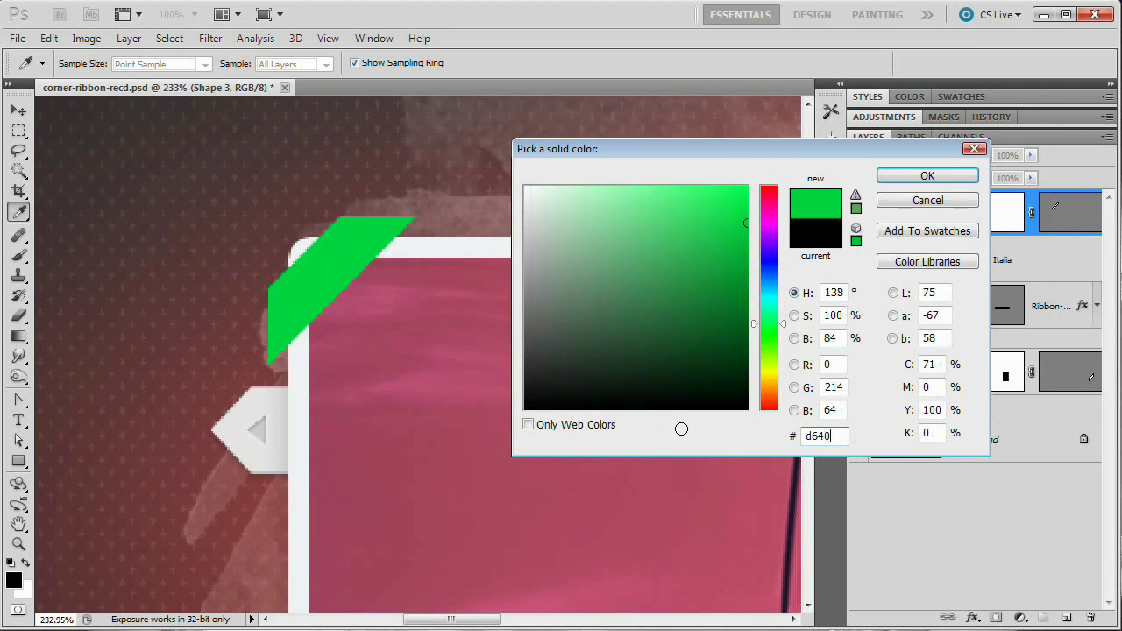
pyautogui.write('6b')
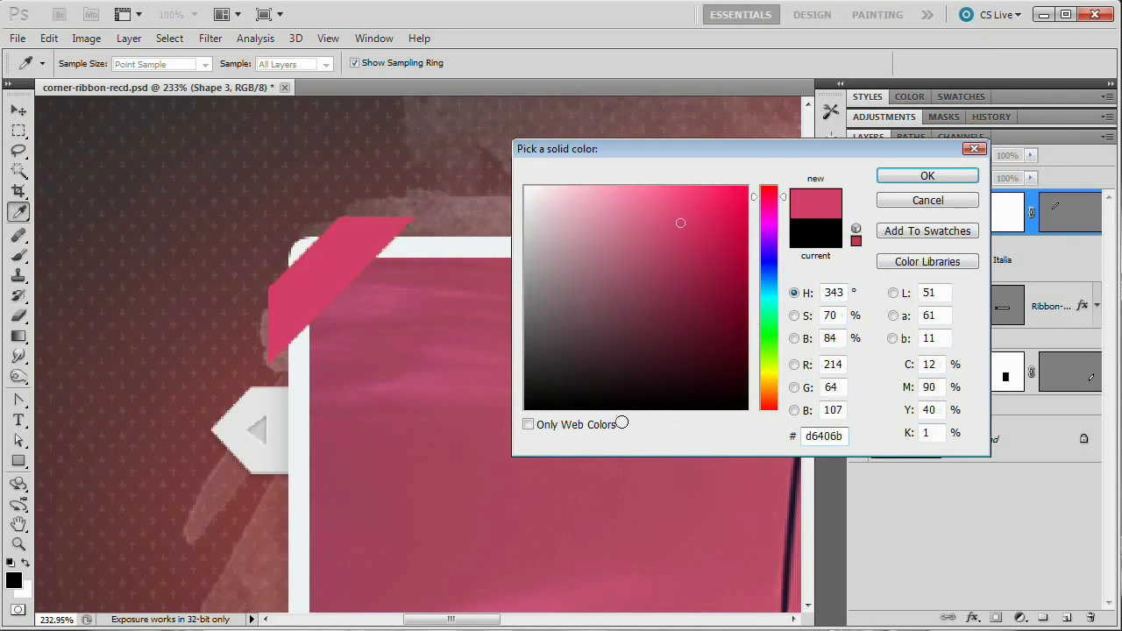
pyautogui.moveTo(935, 144); pyautogui.dragTo(790, 151)
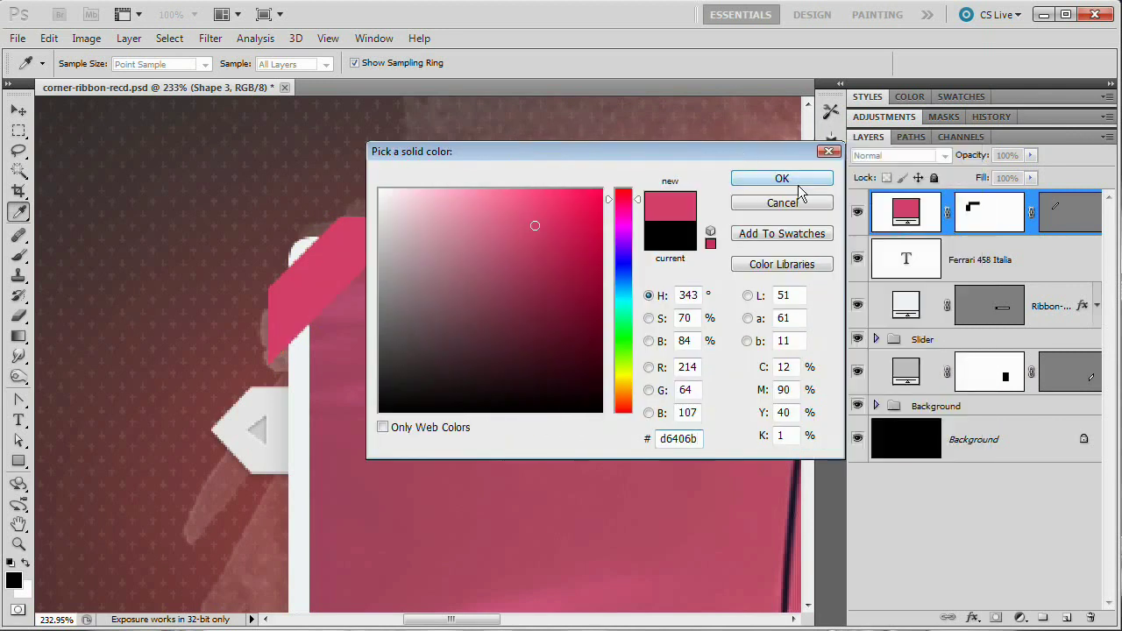
pyautogui.click(782, 178)
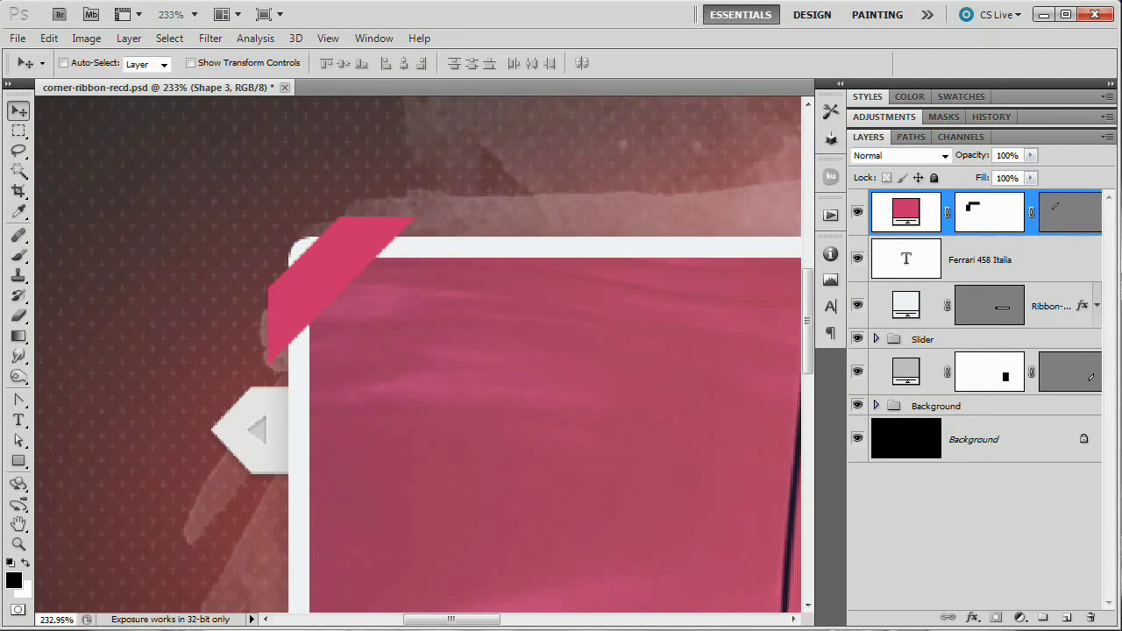
# Draw a black square at the ribbon's upper end and move its layer below the ribbon.
pyautogui.click(22, 463)
pyautogui.rightClick(24, 470)
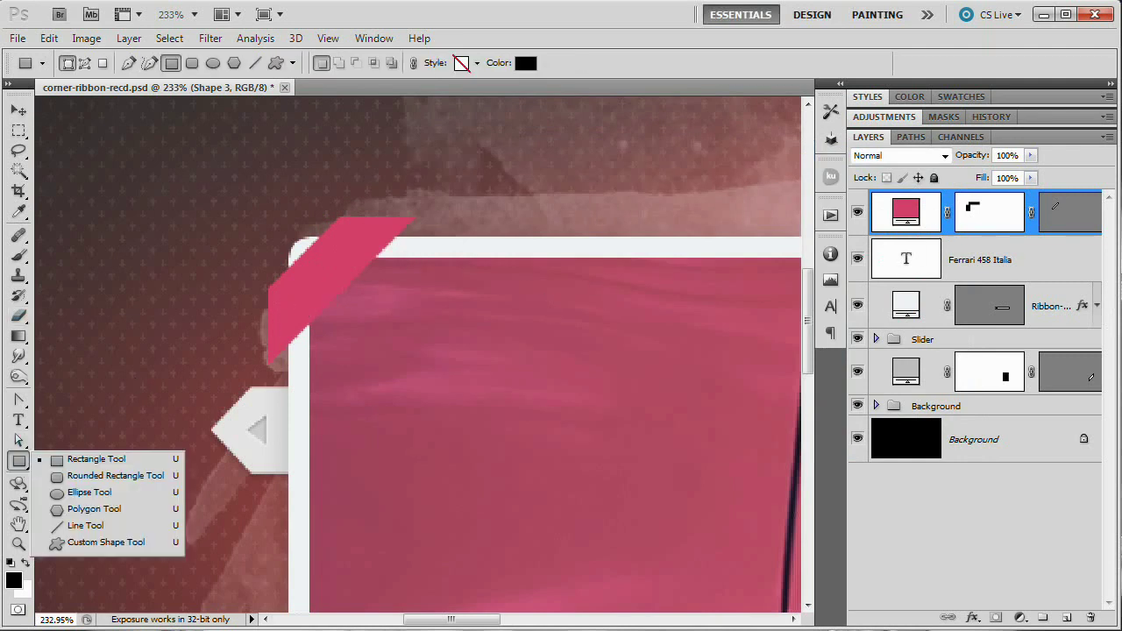
pyautogui.click(368, 220)
pyautogui.moveTo(366, 219); pyautogui.dragTo(424, 277)
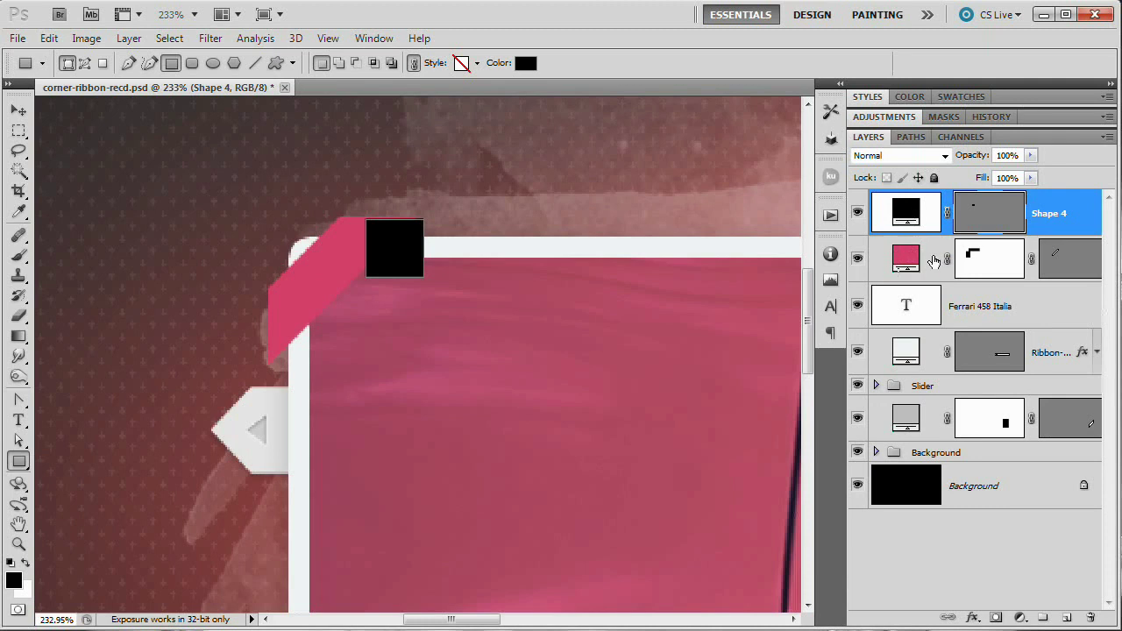
pyautogui.moveTo(908, 215); pyautogui.dragTo(915, 282)
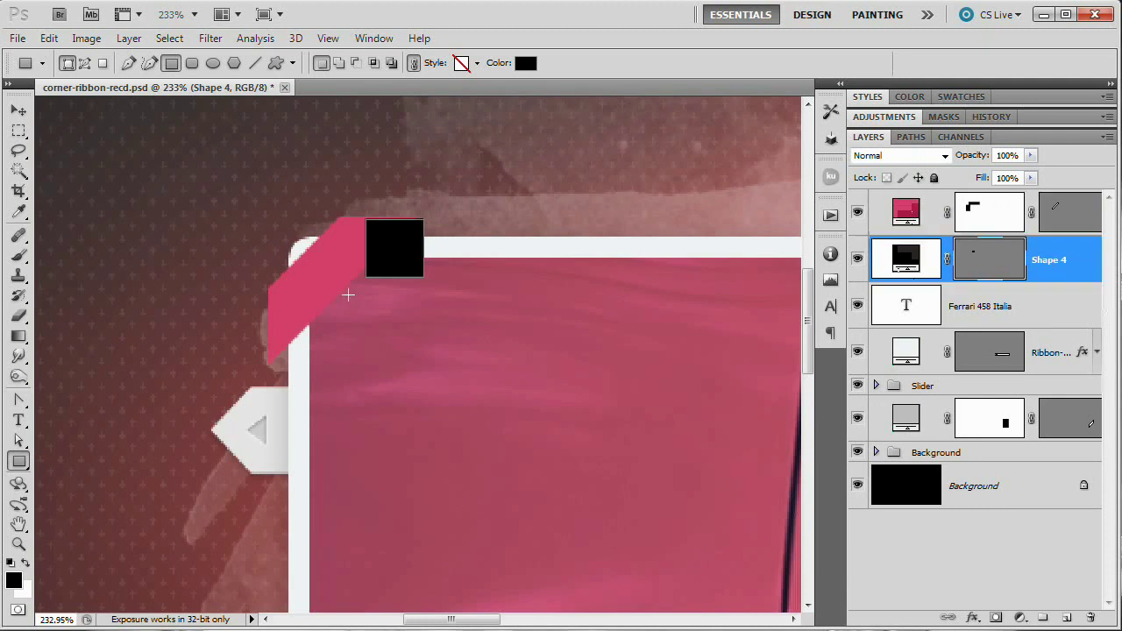
# Nudge the black square up and left into place under the ribbon's end.
pyautogui.press('z')
pyautogui.moveTo(396, 218); pyautogui.dragTo(469, 307)
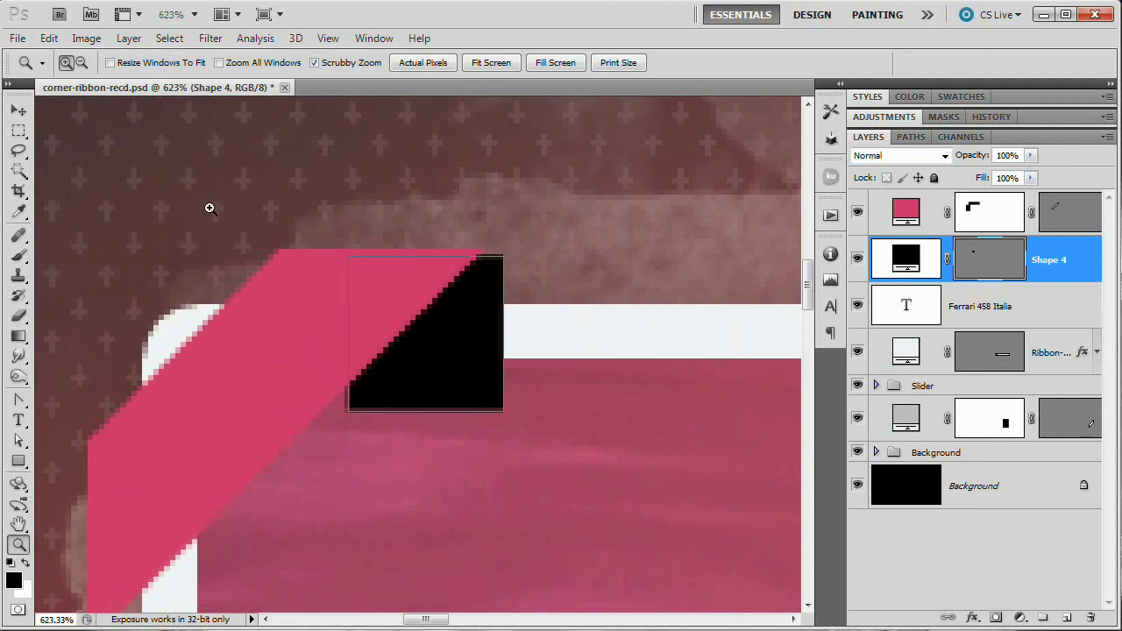
pyautogui.click(19, 109)
pyautogui.press('Up')
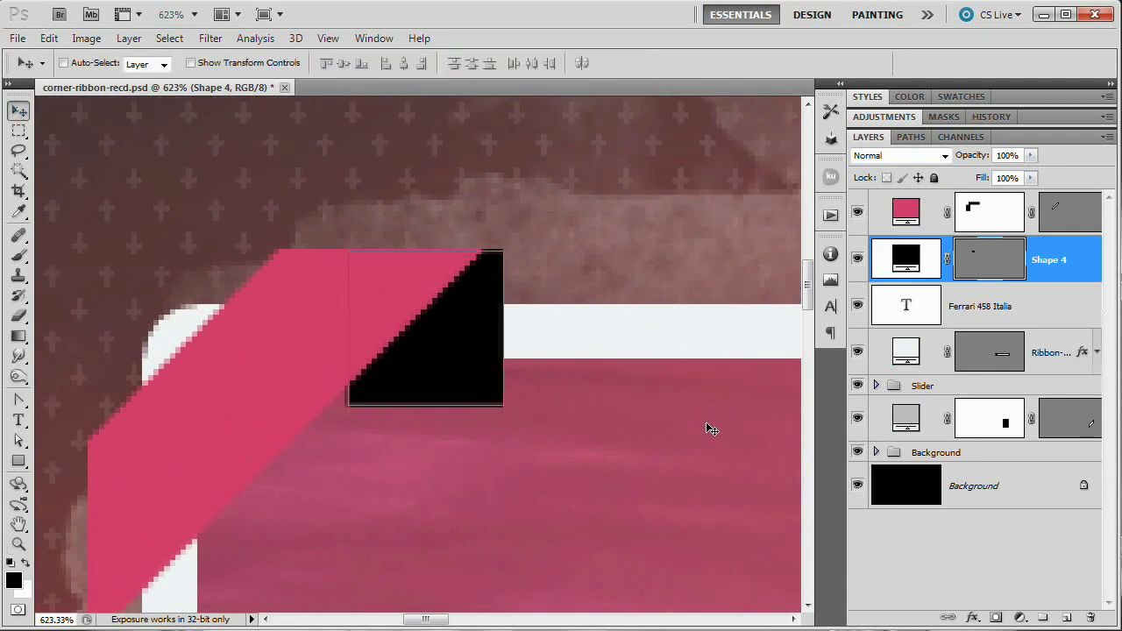
pyautogui.press('Left')
pyautogui.press('Left')
pyautogui.press('Left')
pyautogui.press('Left')
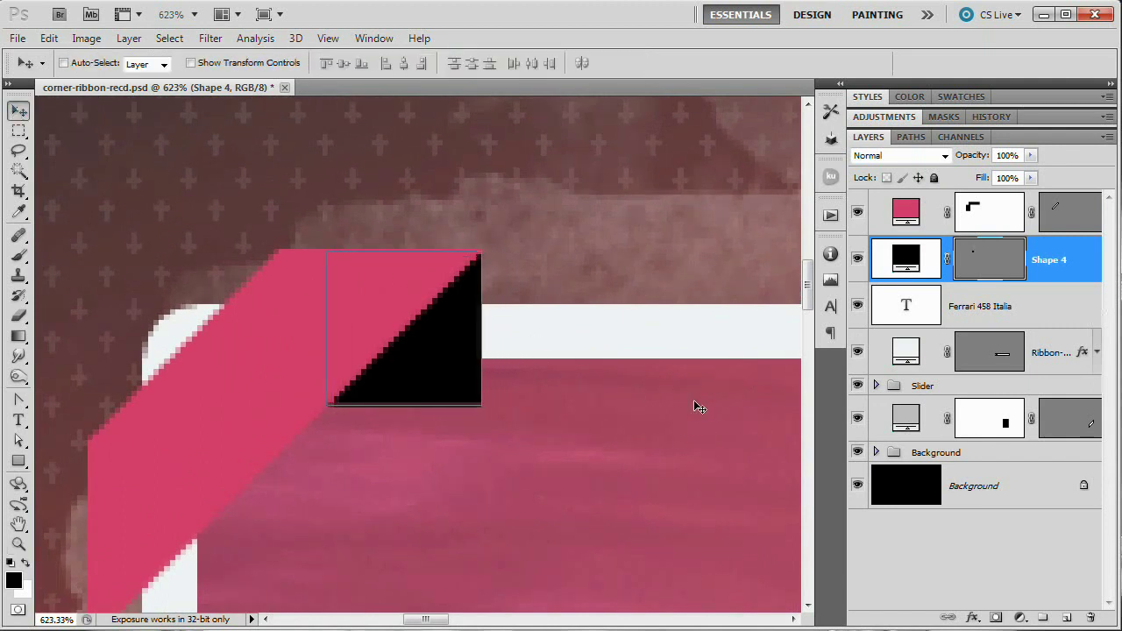
pyautogui.click(989, 306)
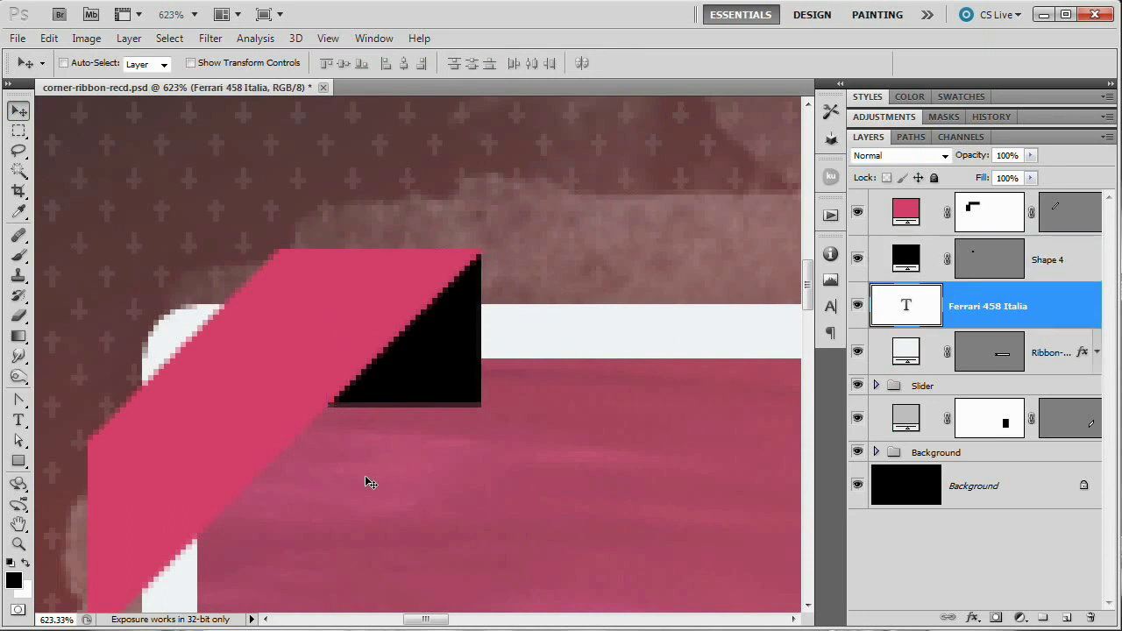
pyautogui.moveTo(366, 481); pyautogui.dragTo(618, 478)
pyautogui.click(1062, 260)
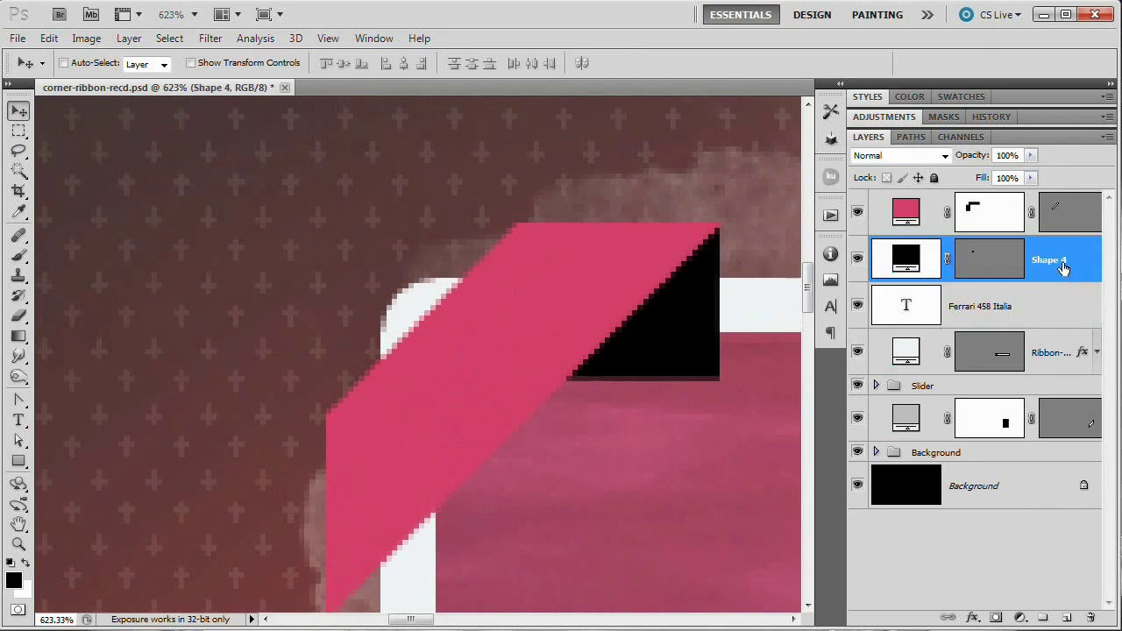
# Duplicate the black square for the ribbon's lower end and mask away its outside parts.
pyautogui.hotkey('ctrl', 'j')
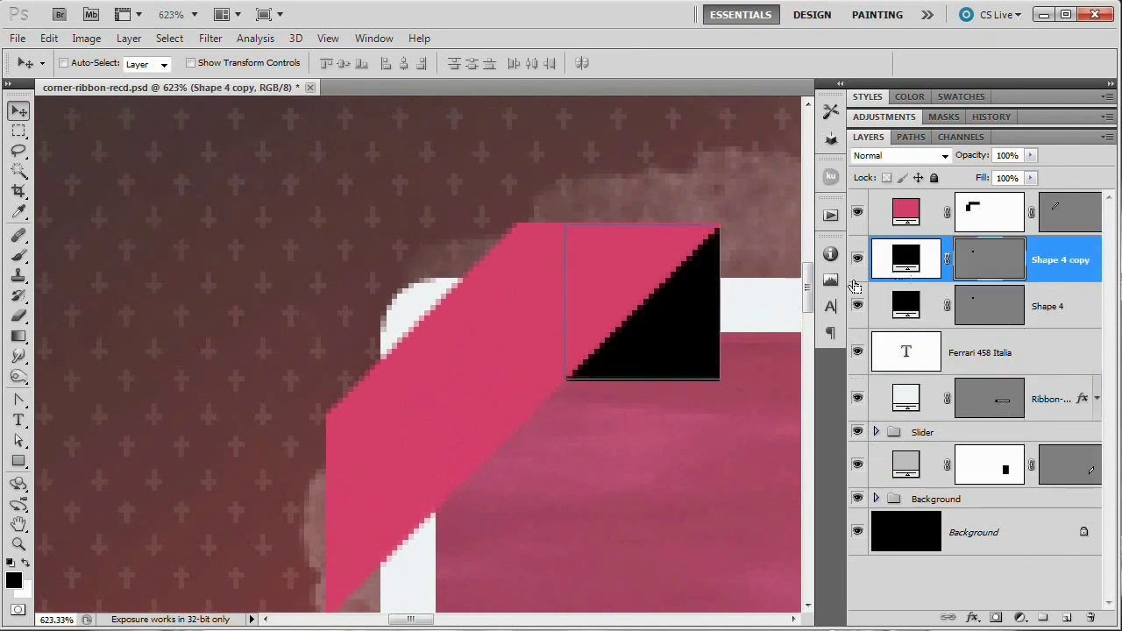
pyautogui.moveTo(599, 439); pyautogui.dragTo(421, 466)
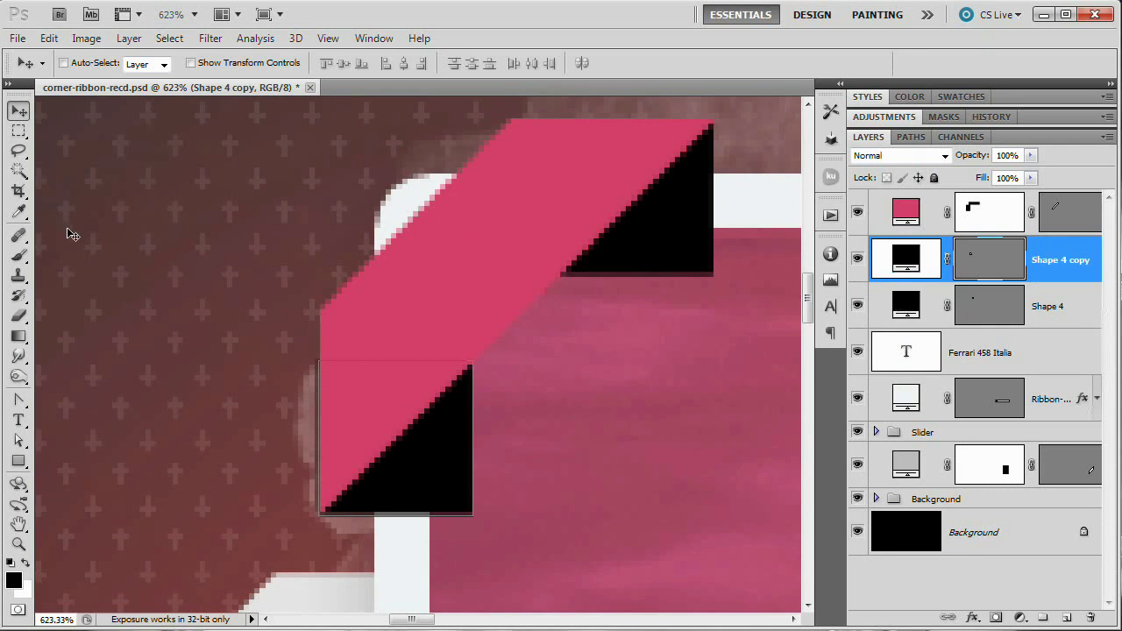
pyautogui.click(19, 131)
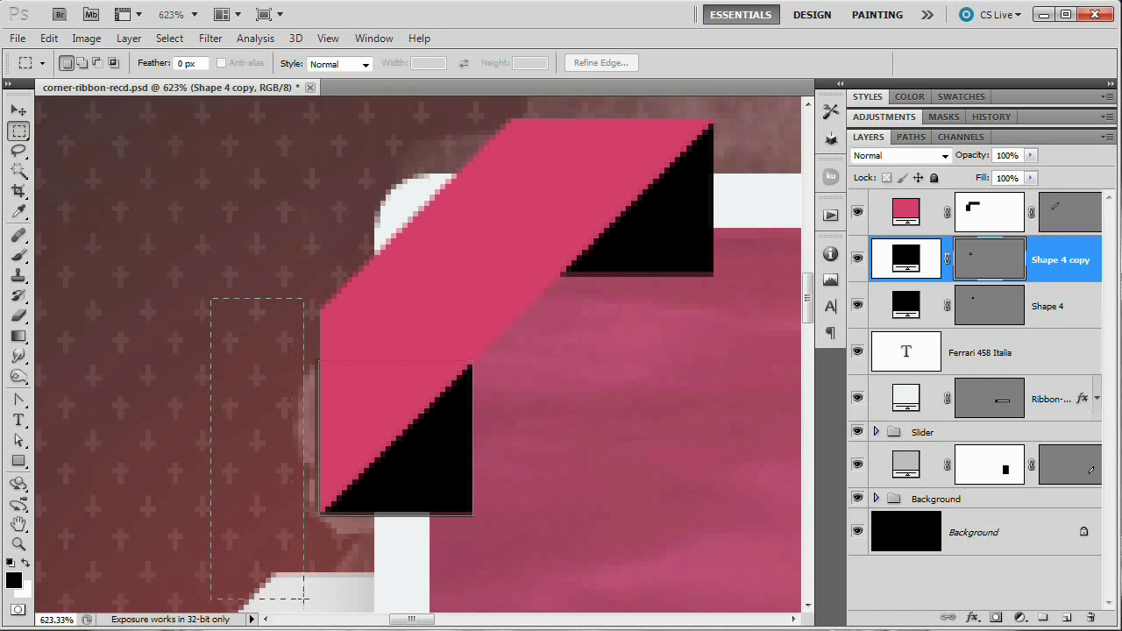
pyautogui.moveTo(304, 599); pyautogui.dragTo(321, 593)
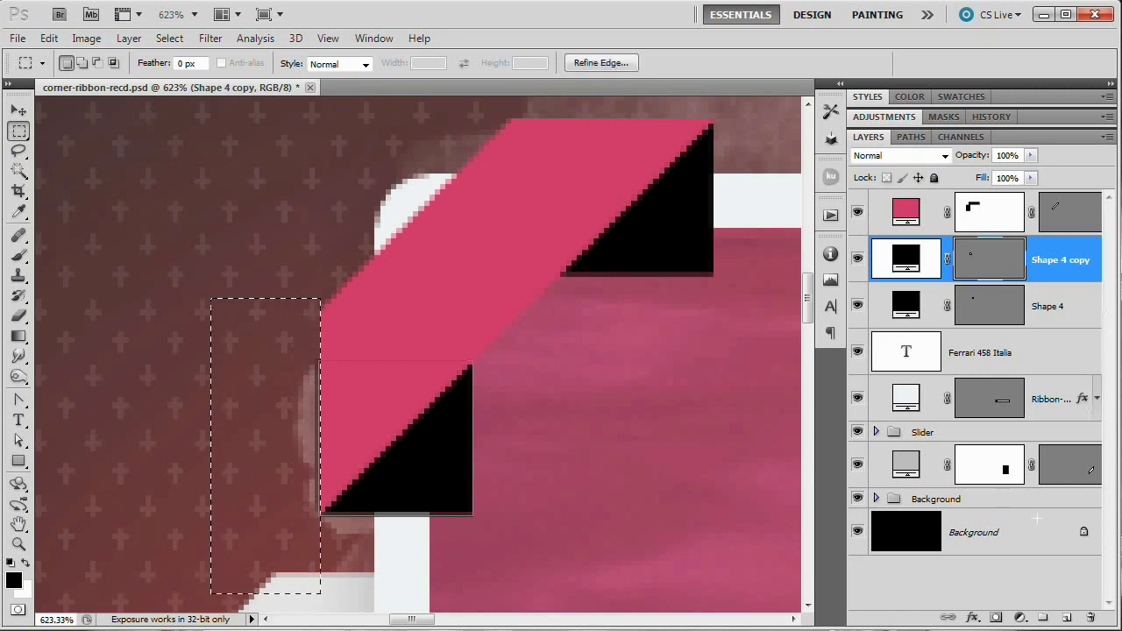
pyautogui.click(995, 620)
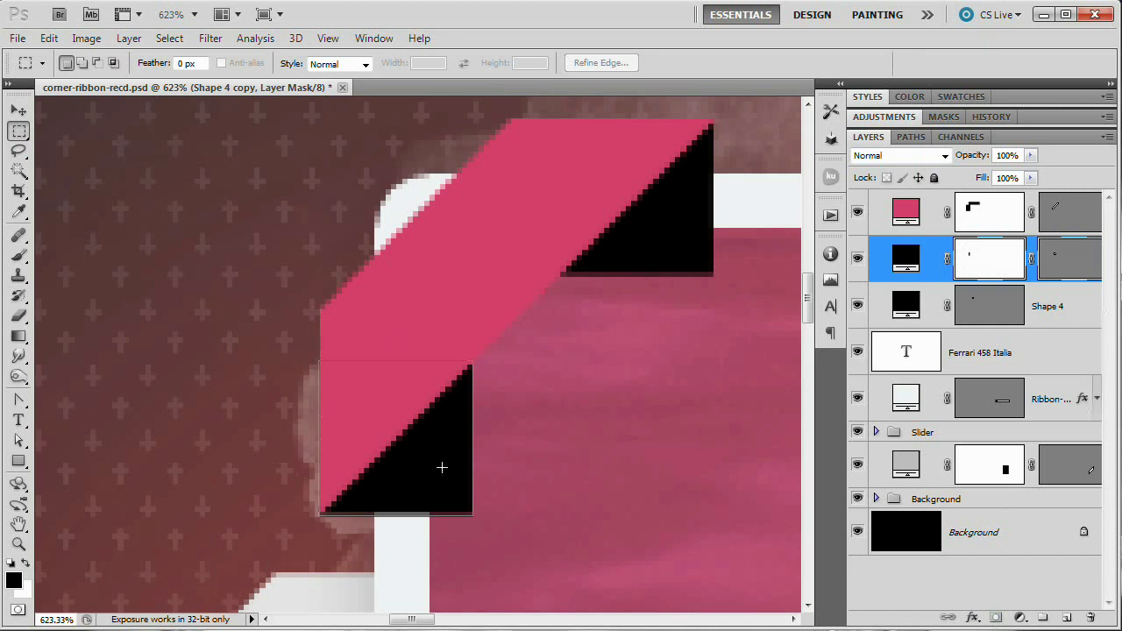
pyautogui.moveTo(521, 314); pyautogui.dragTo(375, 572)
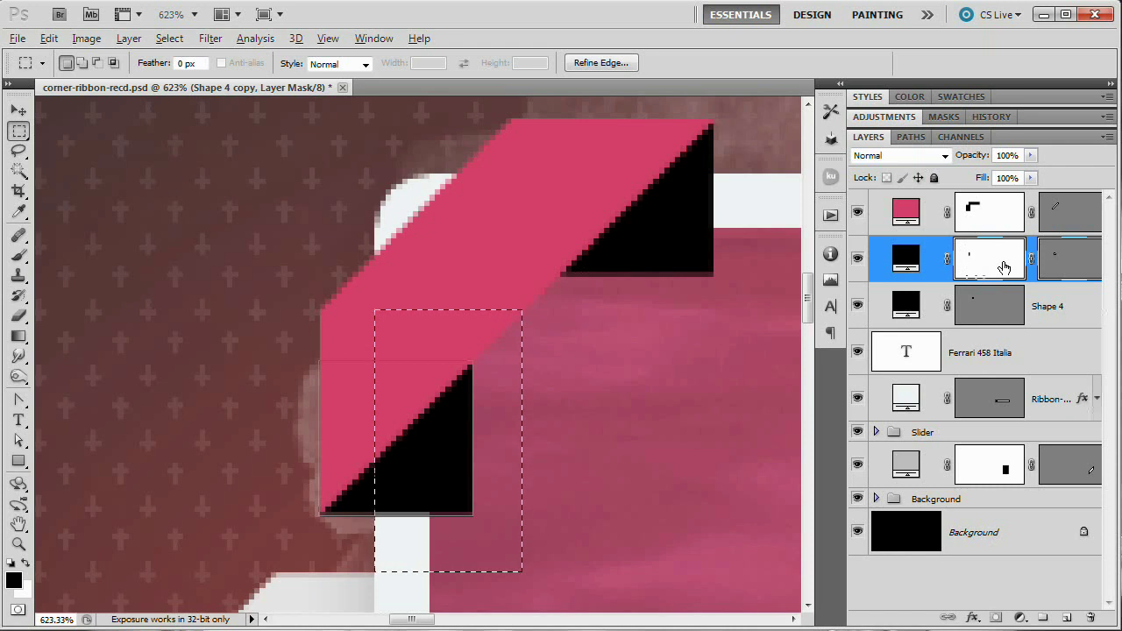
pyautogui.hotkey('alt', 'BackSpace')
pyautogui.hotkey('ctrl', 'd')
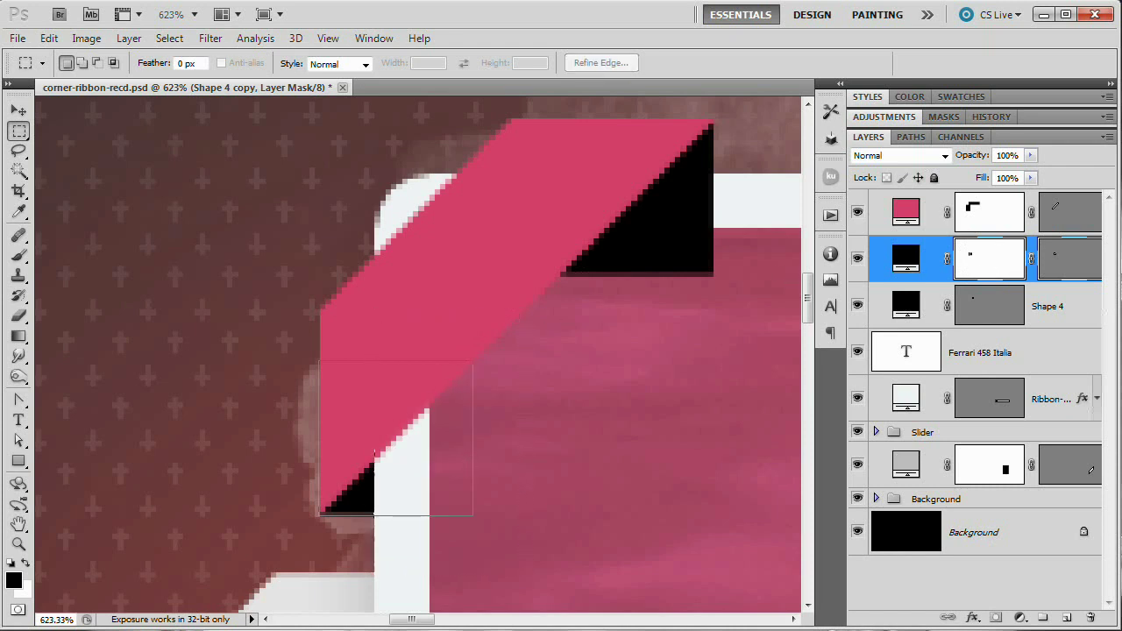
# Add a layer mask to Shape 4 from the selection around the upper square.
pyautogui.hotkey('alt', '[')
pyautogui.hotkey('alt', '[')
pyautogui.hotkey('ctrl', '-')
pyautogui.hotkey('ctrl', '-')
pyautogui.hotkey('ctrl', '-')
pyautogui.hotkey('ctrl', '-')
pyautogui.hotkey('ctrl', '-')
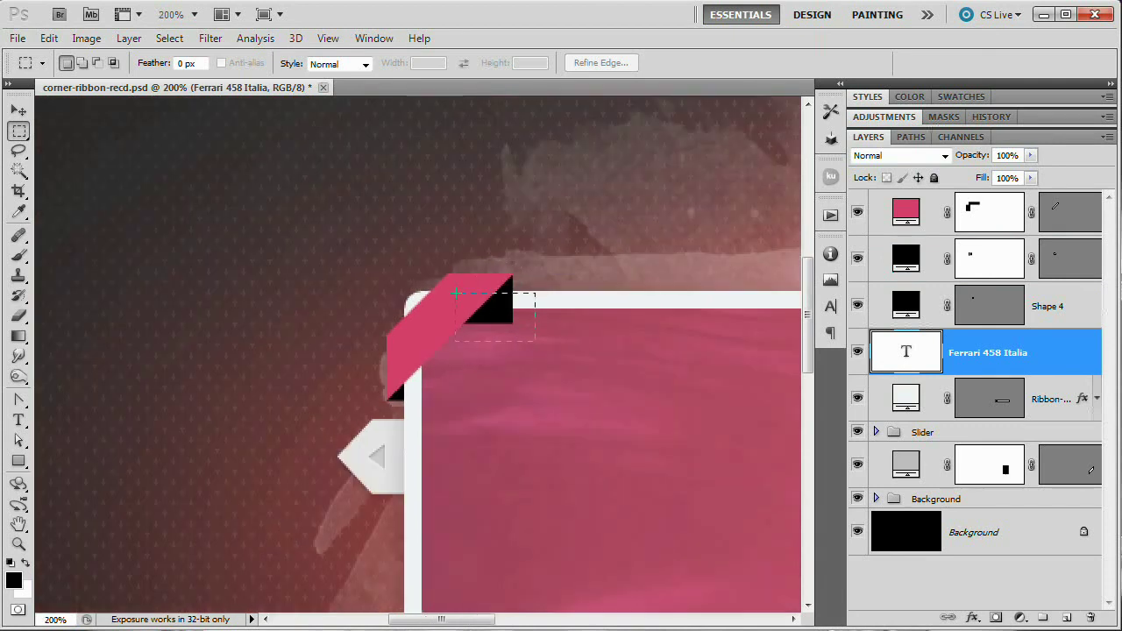
pyautogui.moveTo(453, 291); pyautogui.dragTo(452, 291)
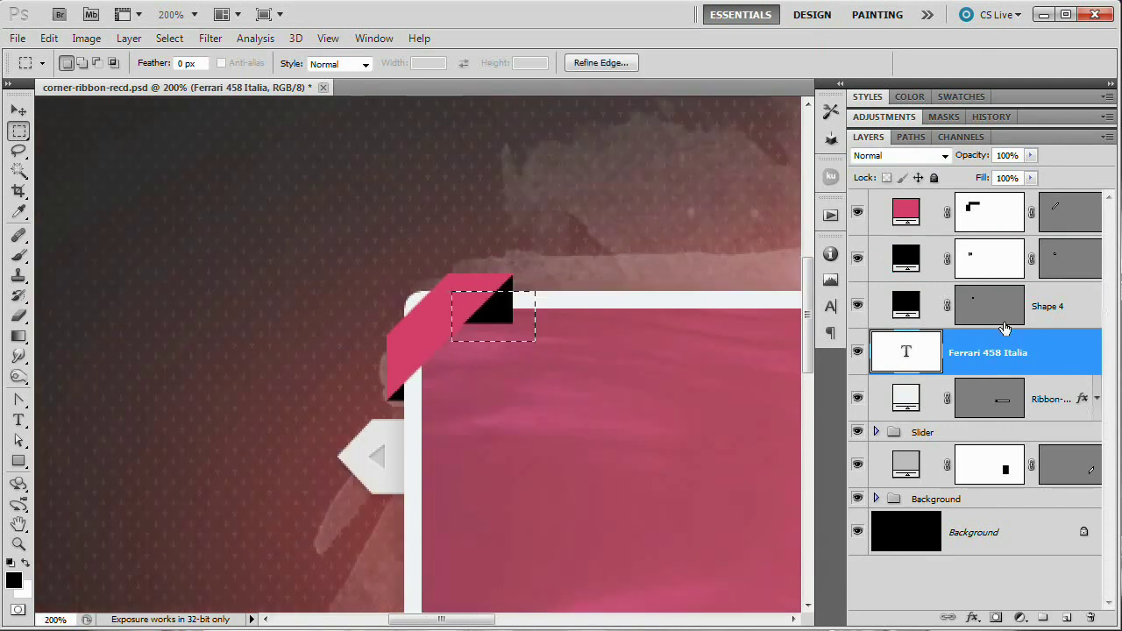
pyautogui.click(1043, 302)
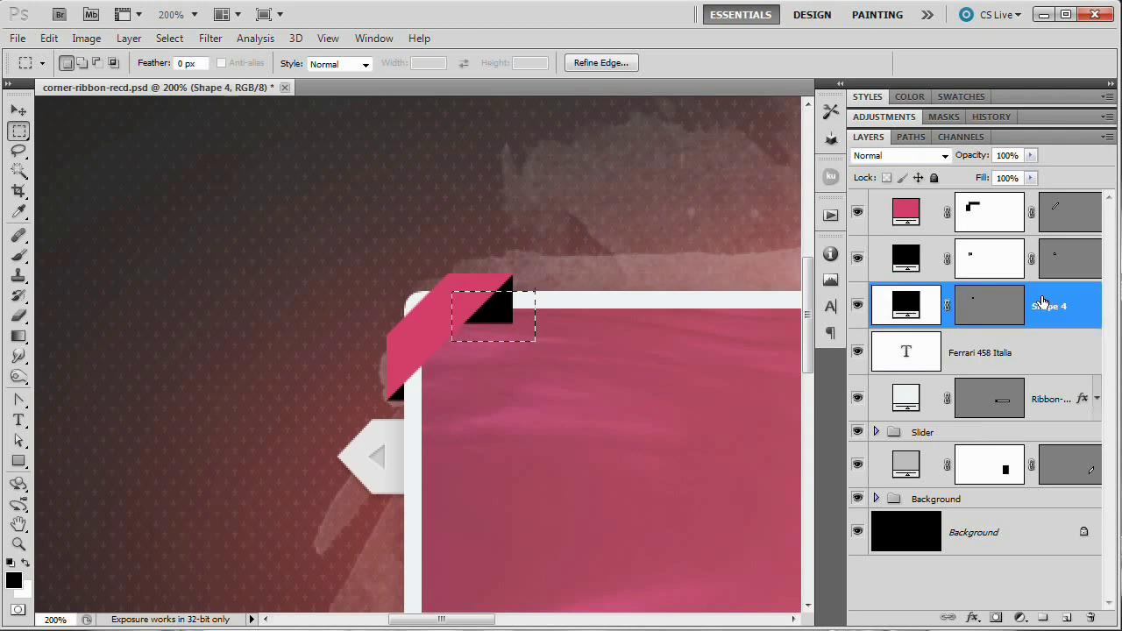
pyautogui.click(995, 619)
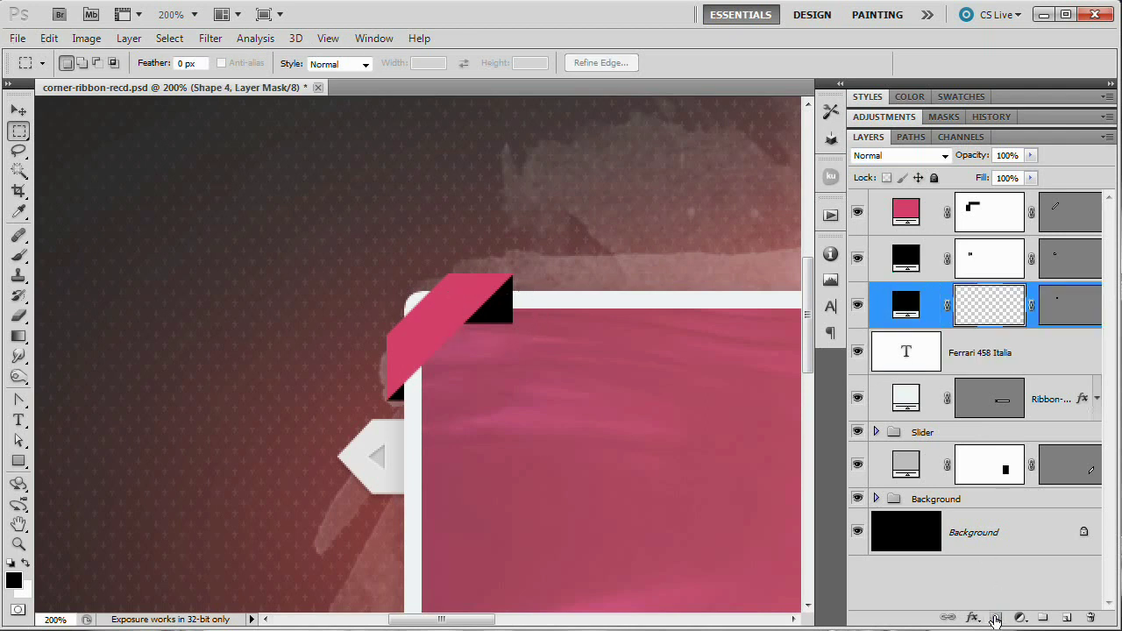
pyautogui.moveTo(517, 294); pyautogui.dragTo(488, 332)
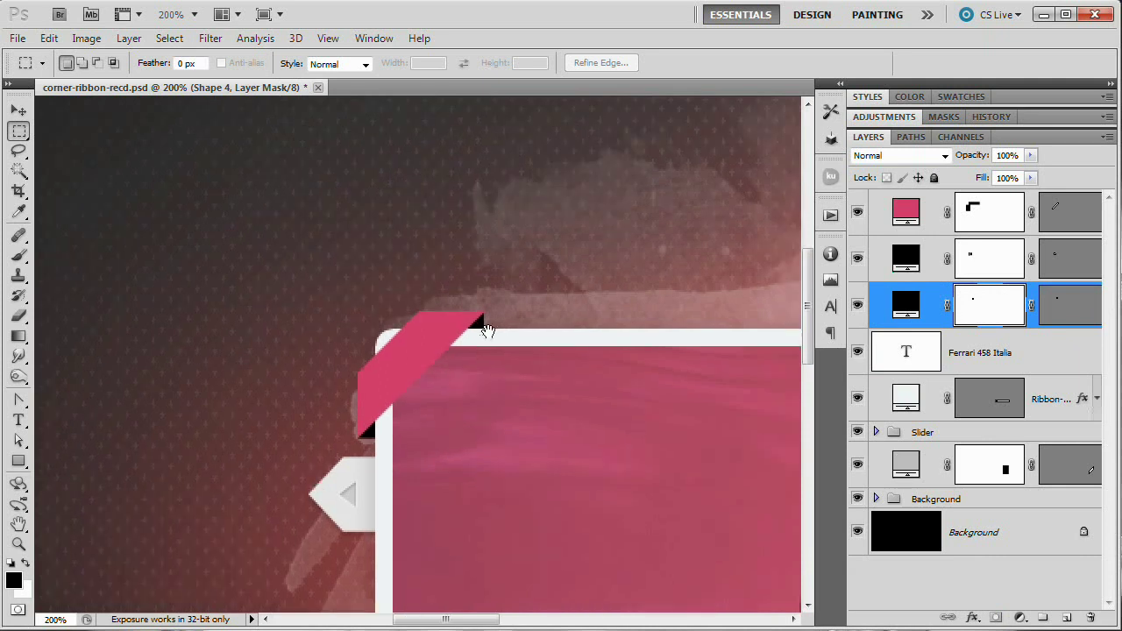
# Recolour the copied fold shape to a dark red darkened from the ribbon's pink.
pyautogui.doubleClick(908, 261)
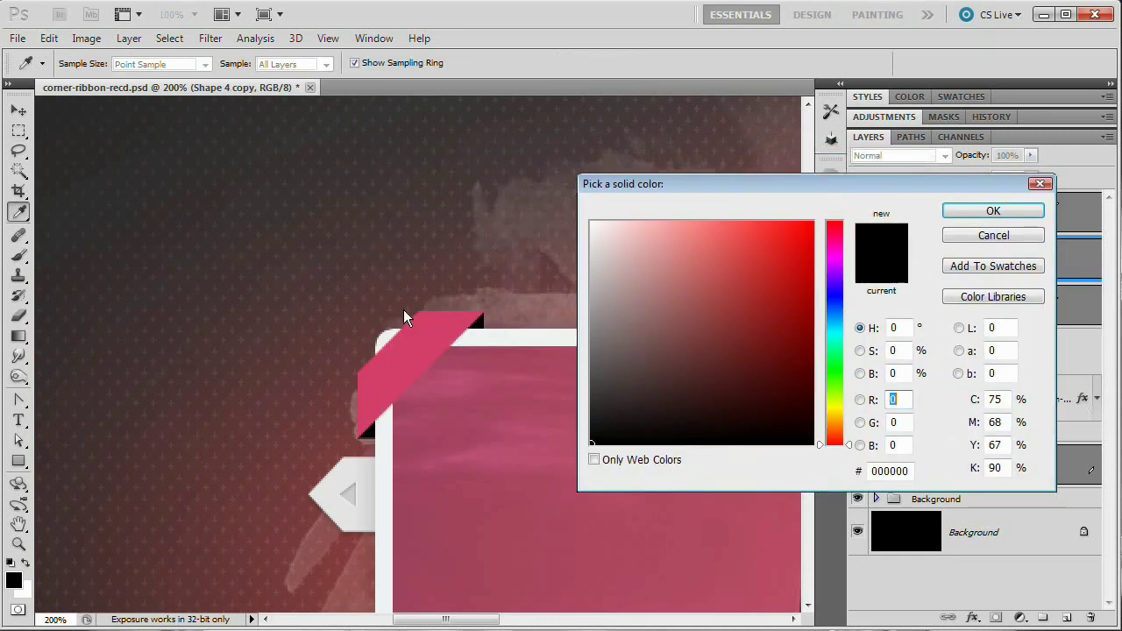
pyautogui.click(425, 330)
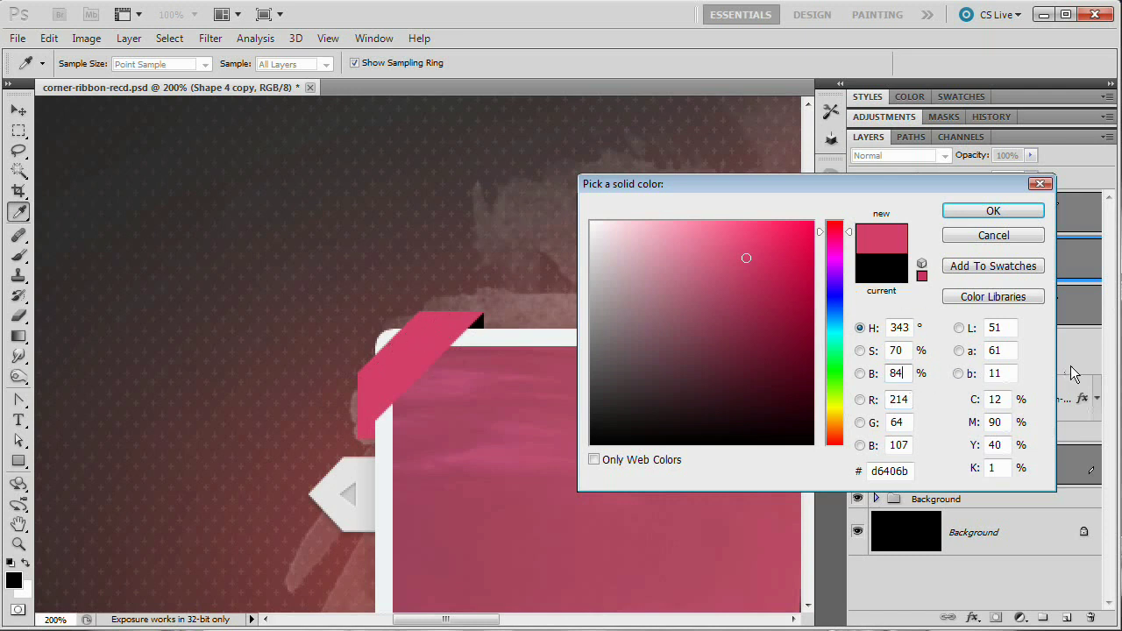
pyautogui.hotkey('shift', 'Down')
pyautogui.hotkey('shift', 'Down')
pyautogui.hotkey('shift', 'Down')
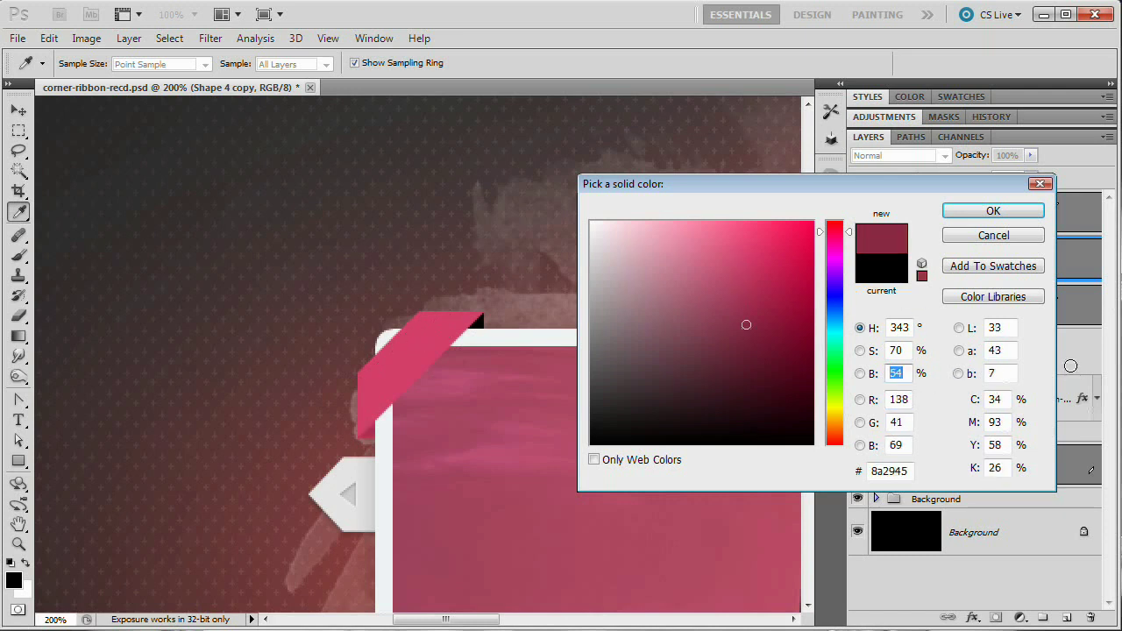
pyautogui.hotkey('shift', 'Down')
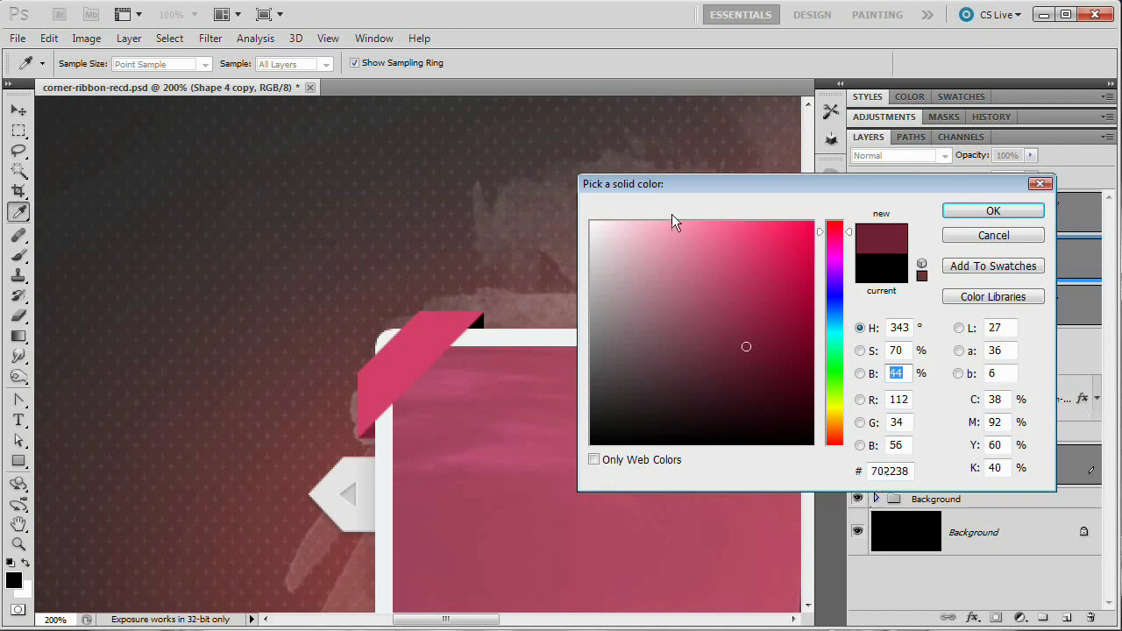
pyautogui.doubleClick(894, 470)
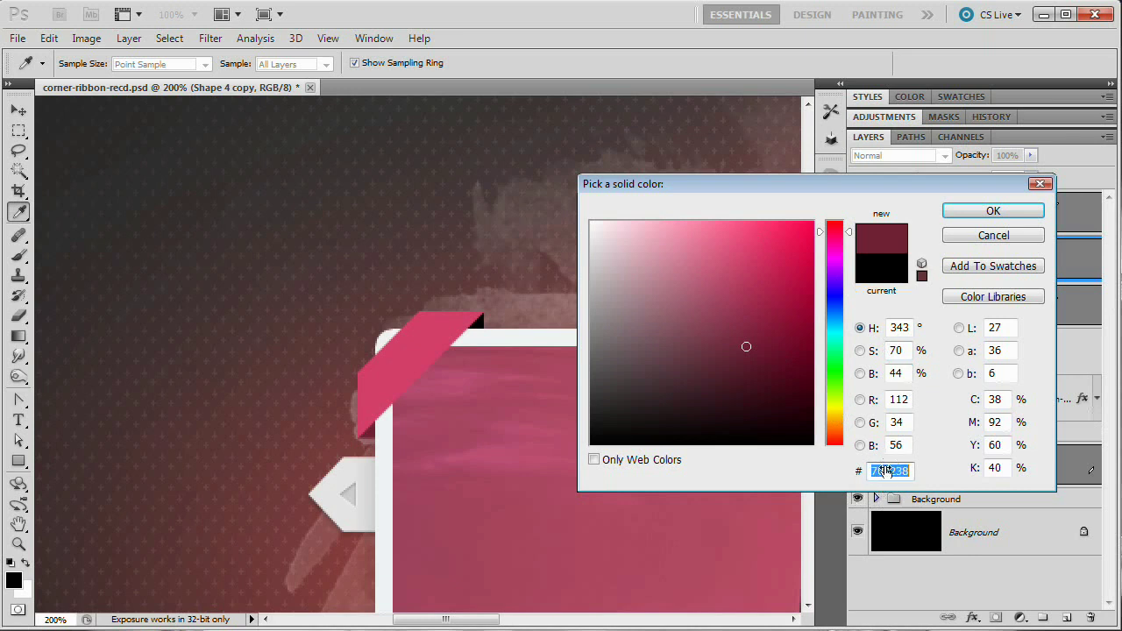
pyautogui.click(993, 211)
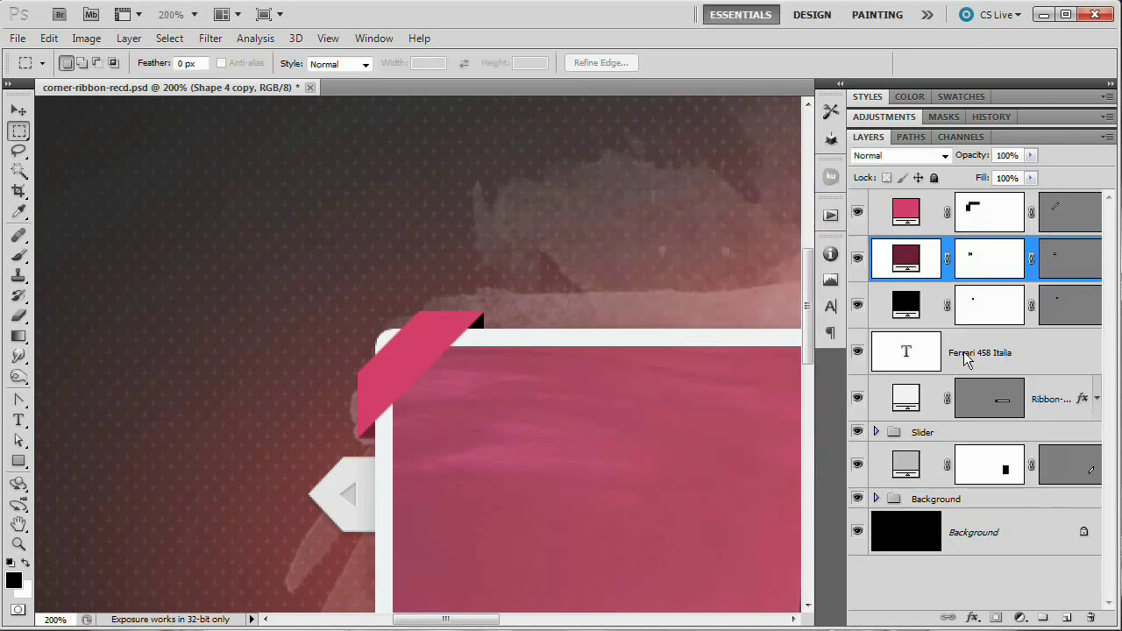
# Fill Shape 4 with dark red 702238 and save the document.
pyautogui.doubleClick(908, 310)
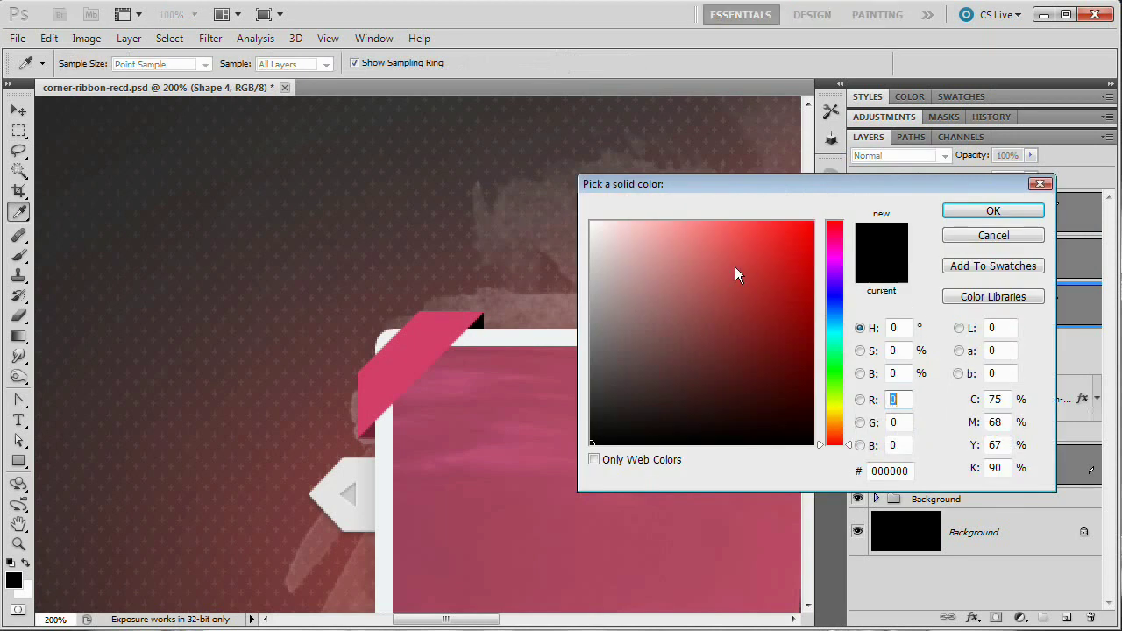
pyautogui.doubleClick(892, 472)
pyautogui.write('702238')
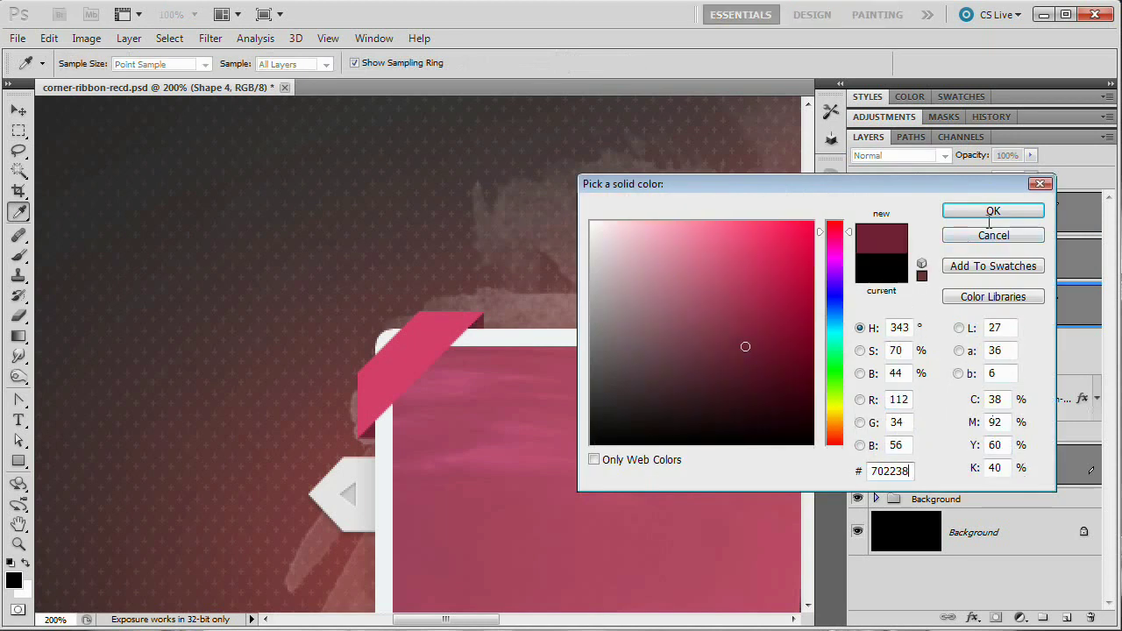
pyautogui.click(992, 212)
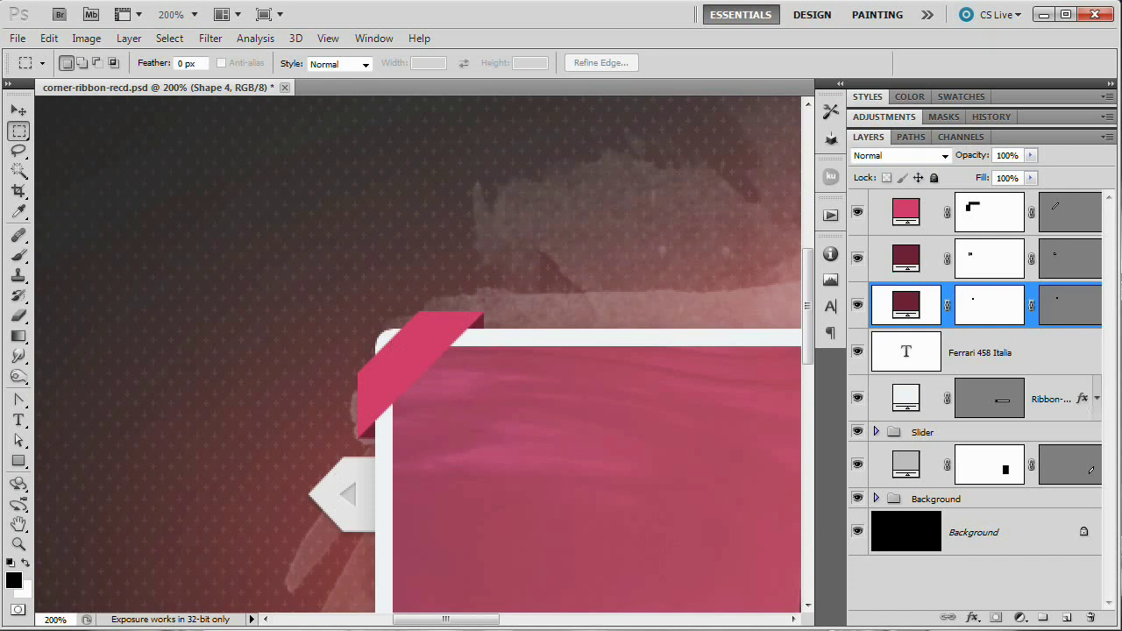
pyautogui.hotkey('ctrl', 's')
pyautogui.click(904, 220)
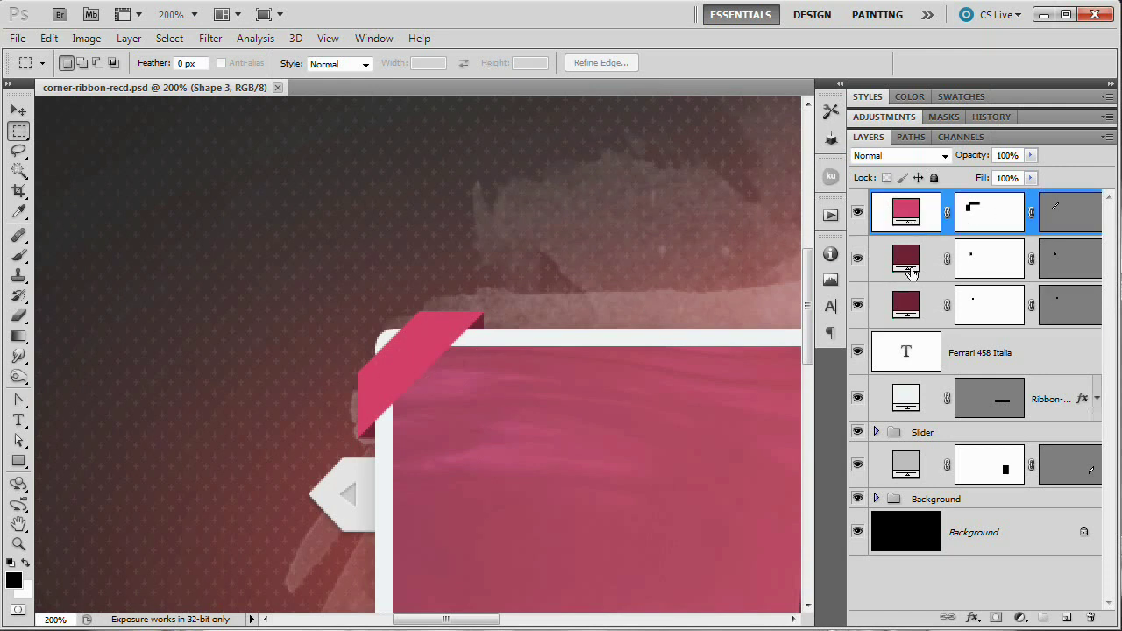
# Add a ribbon drop shadow without global light: angle 135°, distance 3, size 4, opacity 20%.
pyautogui.click(131, 38)
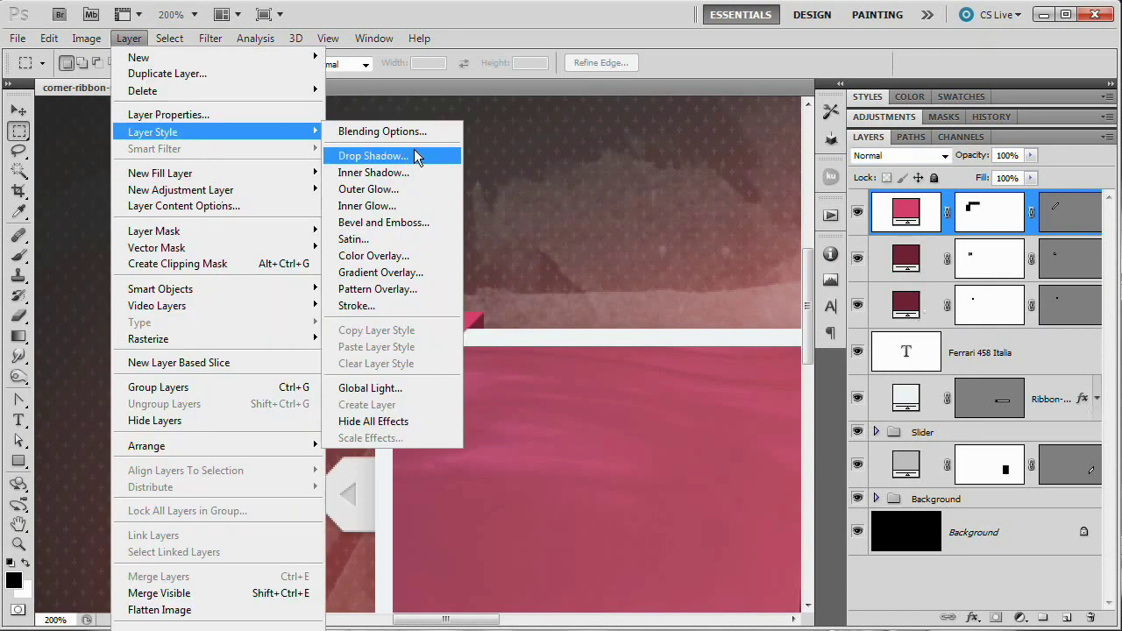
pyautogui.press('Return')
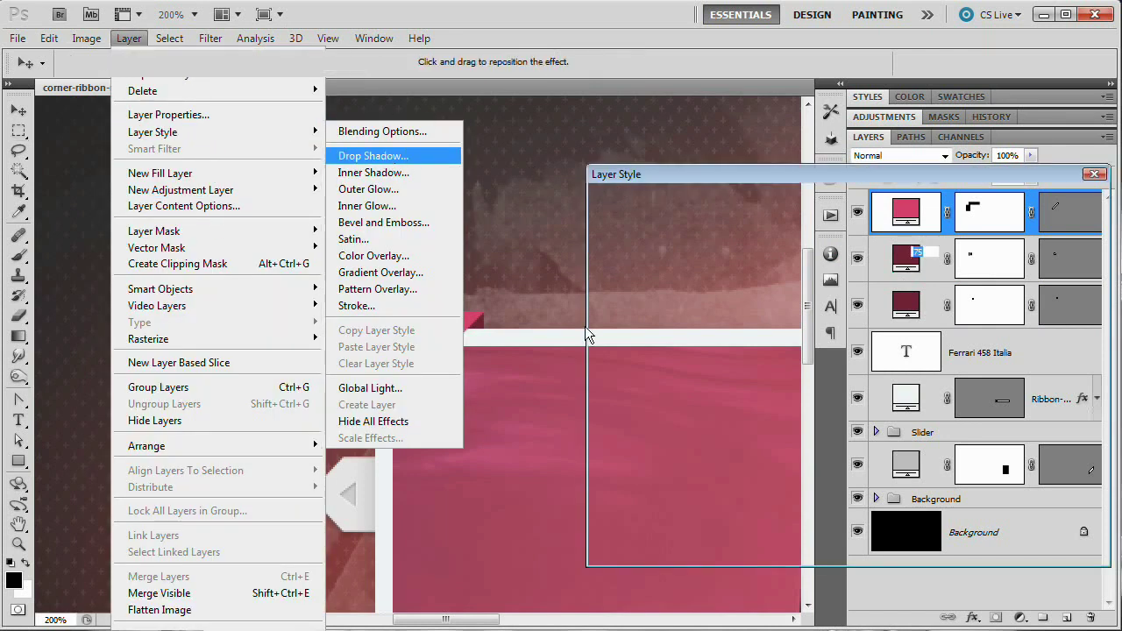
pyautogui.moveTo(777, 179); pyautogui.dragTo(725, 176)
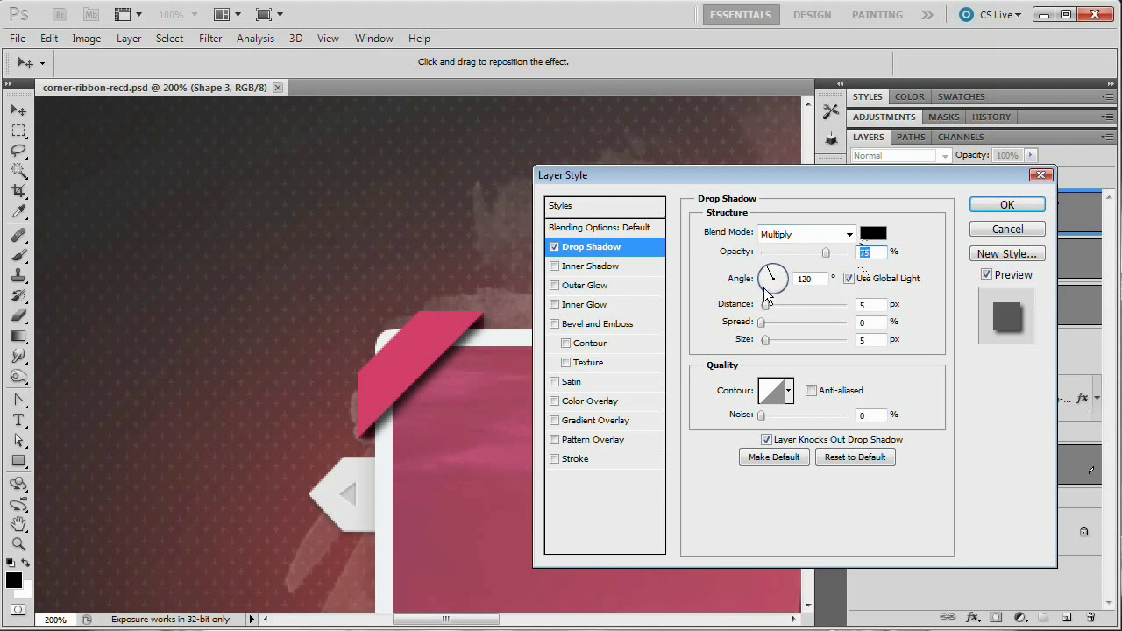
pyautogui.click(849, 277)
pyautogui.click(817, 281)
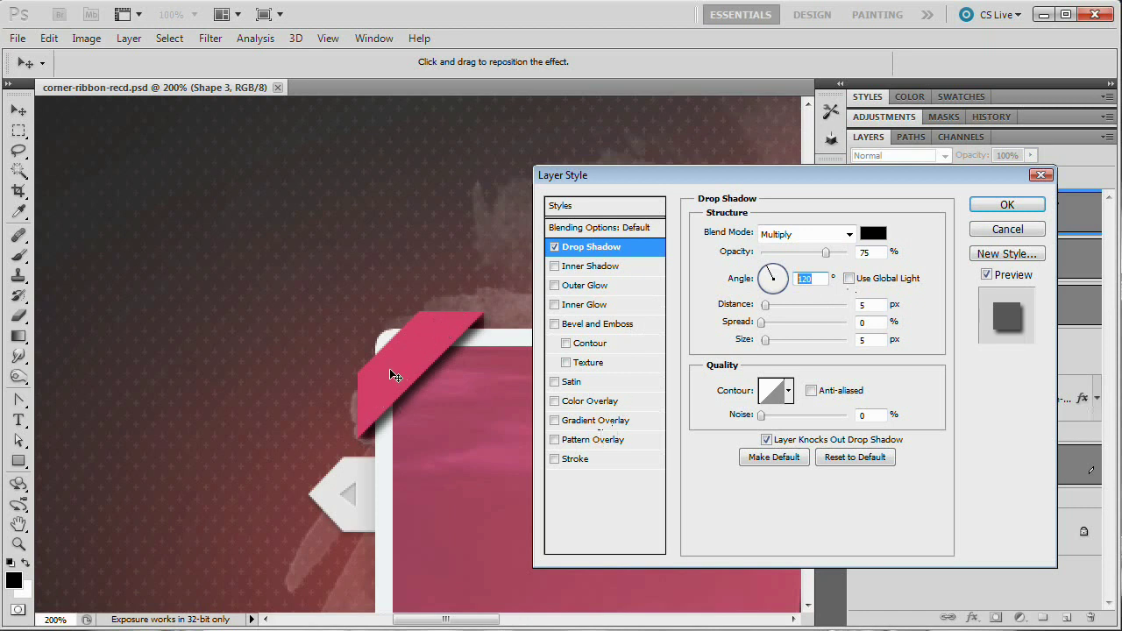
pyautogui.write('45')
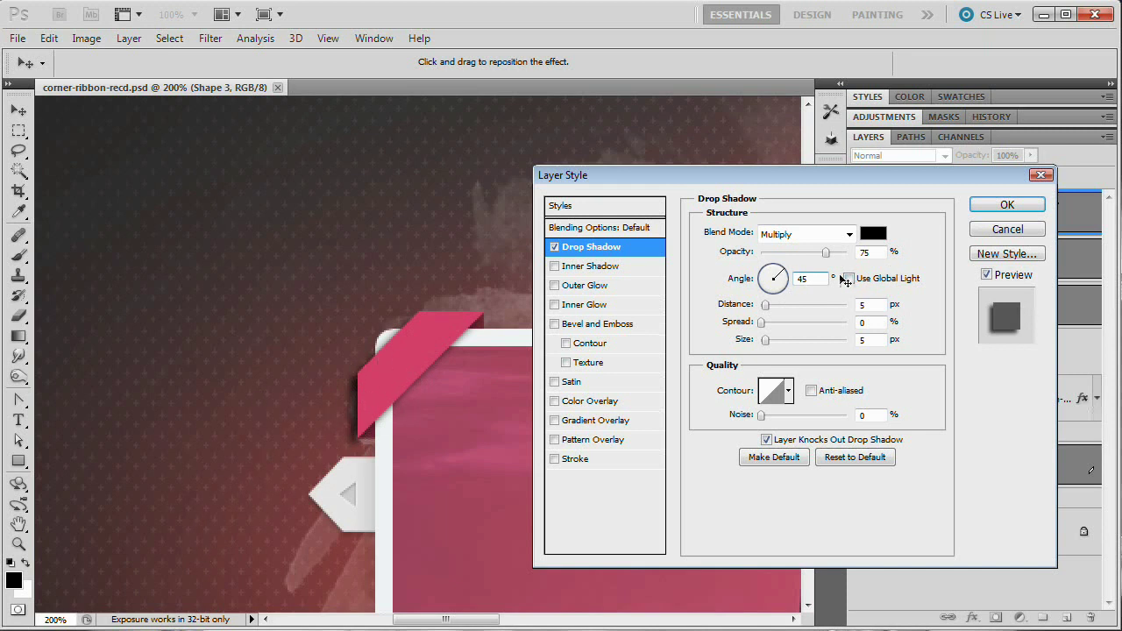
pyautogui.doubleClick(814, 283)
pyautogui.write('135')
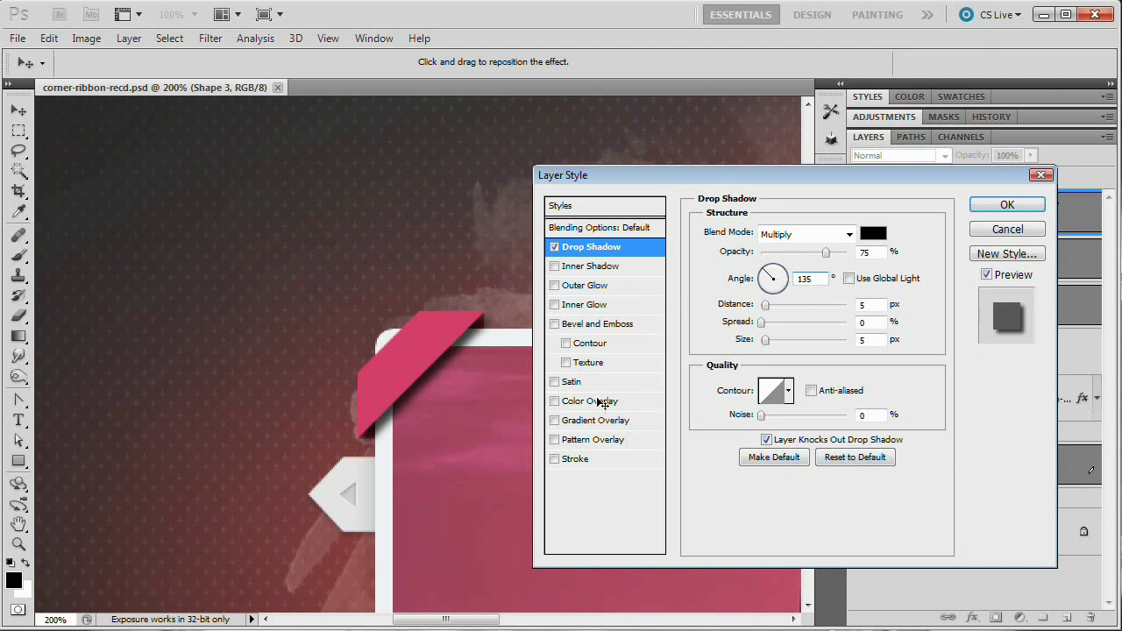
pyautogui.press('Tab')
pyautogui.write('3')
pyautogui.press('Tab')
pyautogui.write('4')
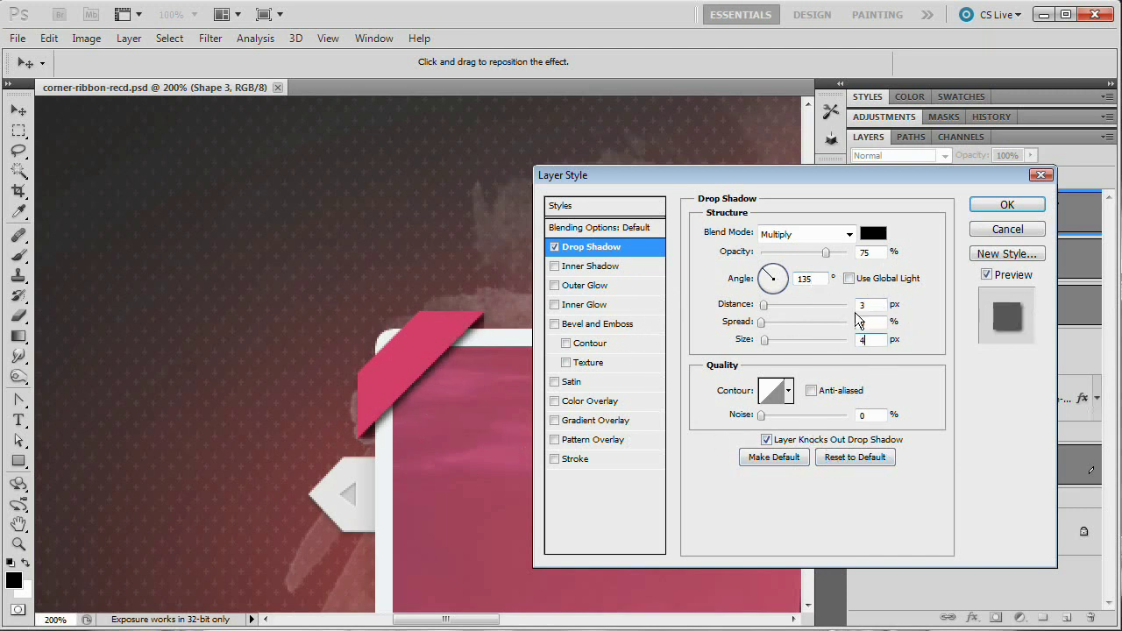
pyautogui.write('20')
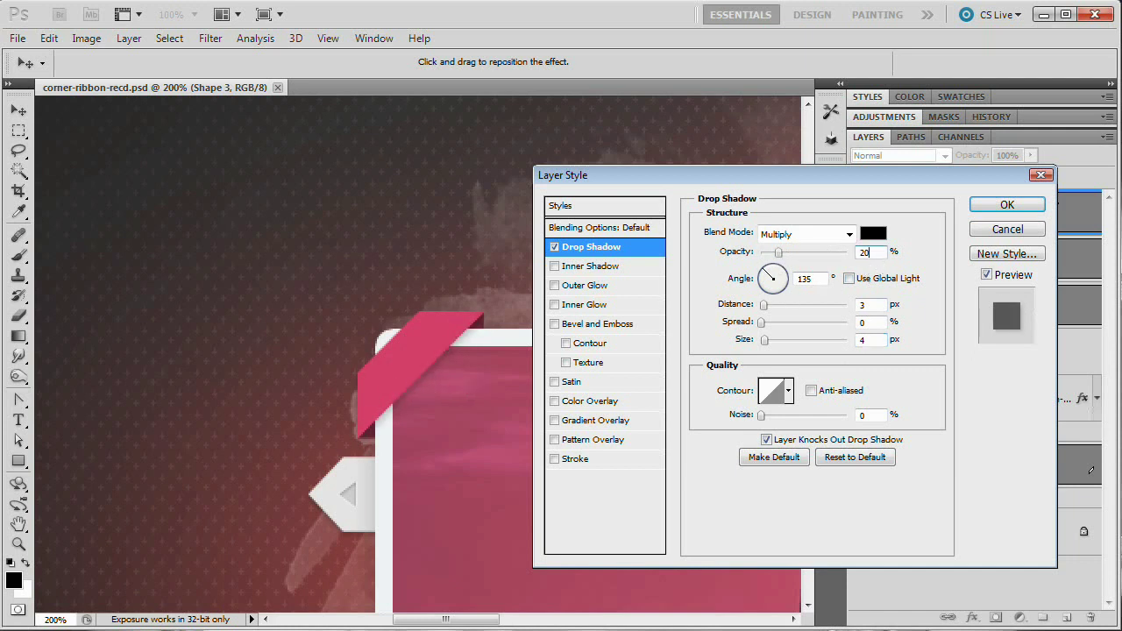
# Add an Inner Shadow to the ribbon with Normal blend mode and white colour.
pyautogui.click(577, 271)
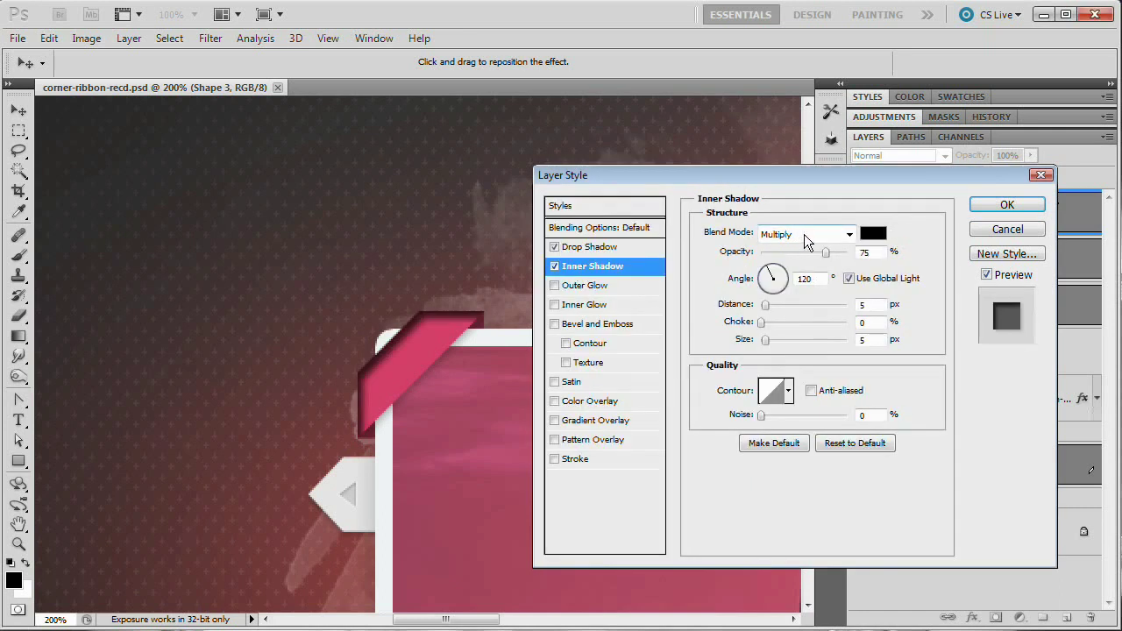
pyautogui.moveTo(840, 180); pyautogui.dragTo(880, 190)
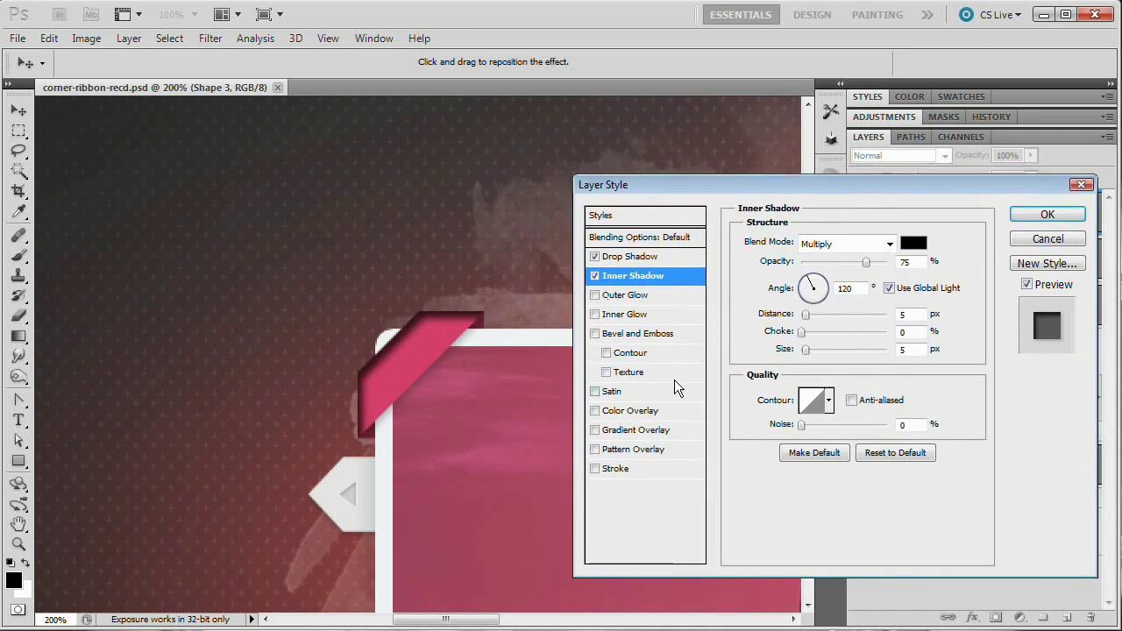
pyautogui.click(861, 246)
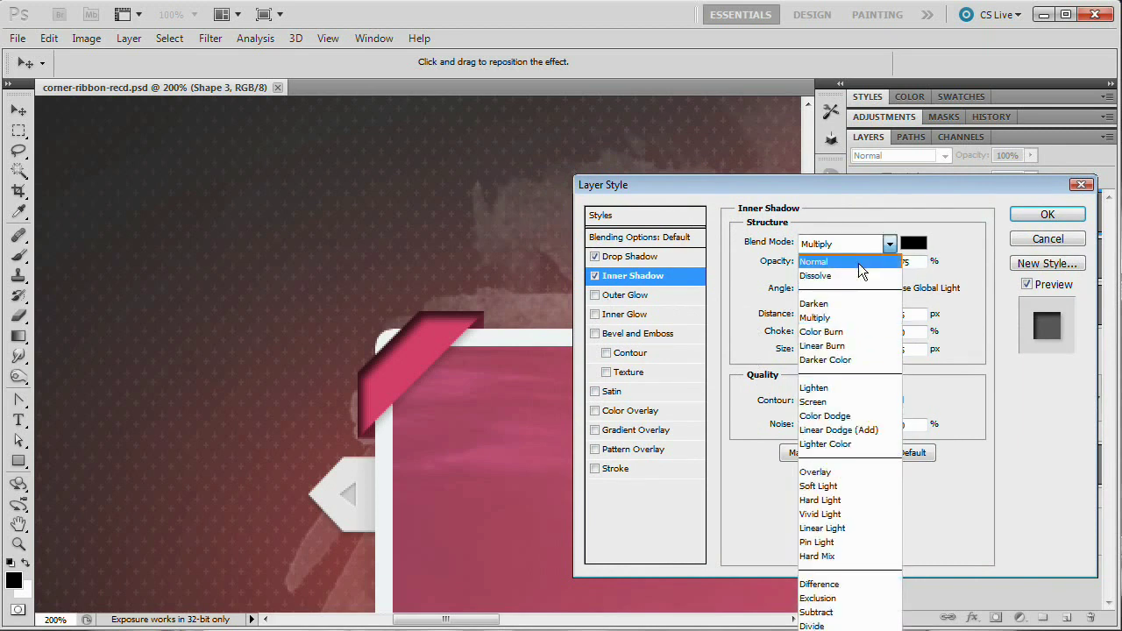
pyautogui.click(858, 263)
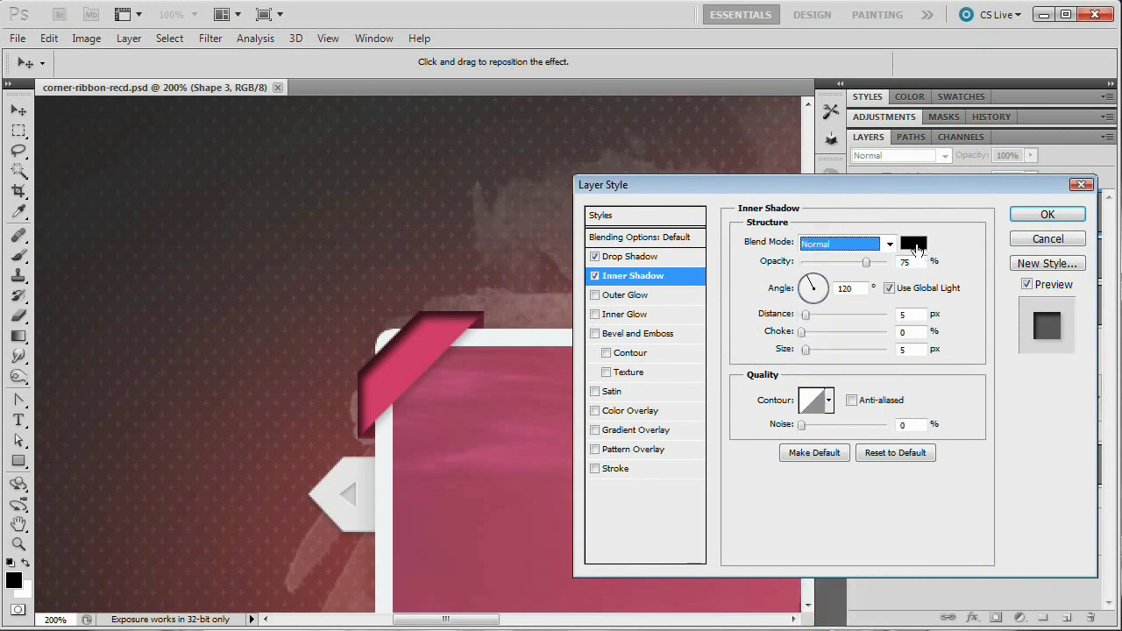
pyautogui.click(913, 243)
pyautogui.moveTo(706, 318); pyautogui.dragTo(535, 181)
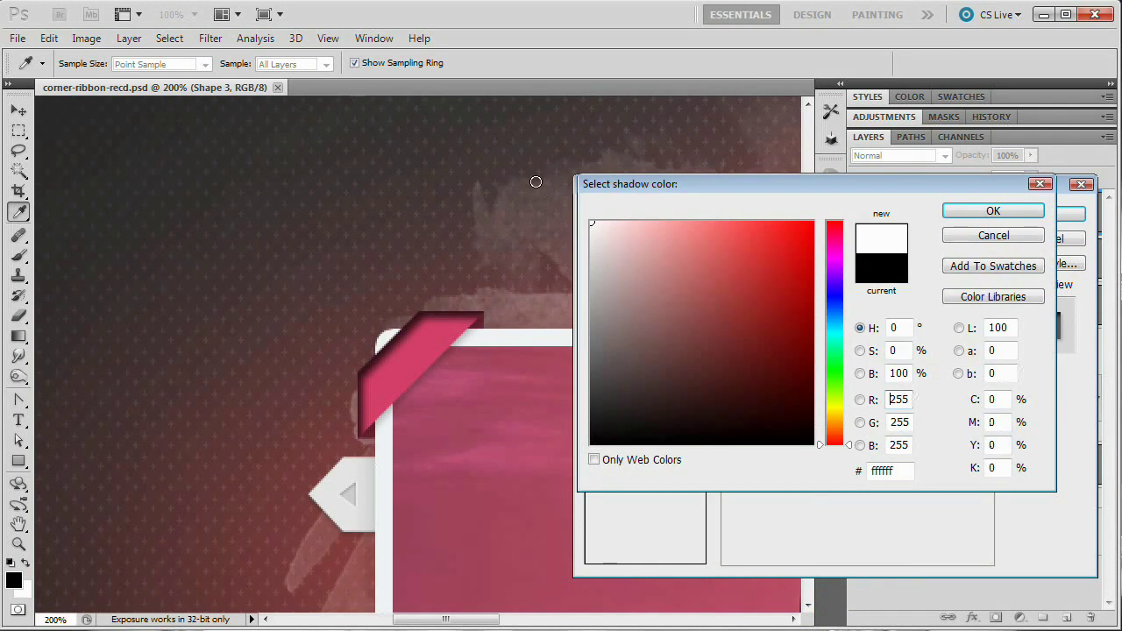
pyautogui.click(996, 212)
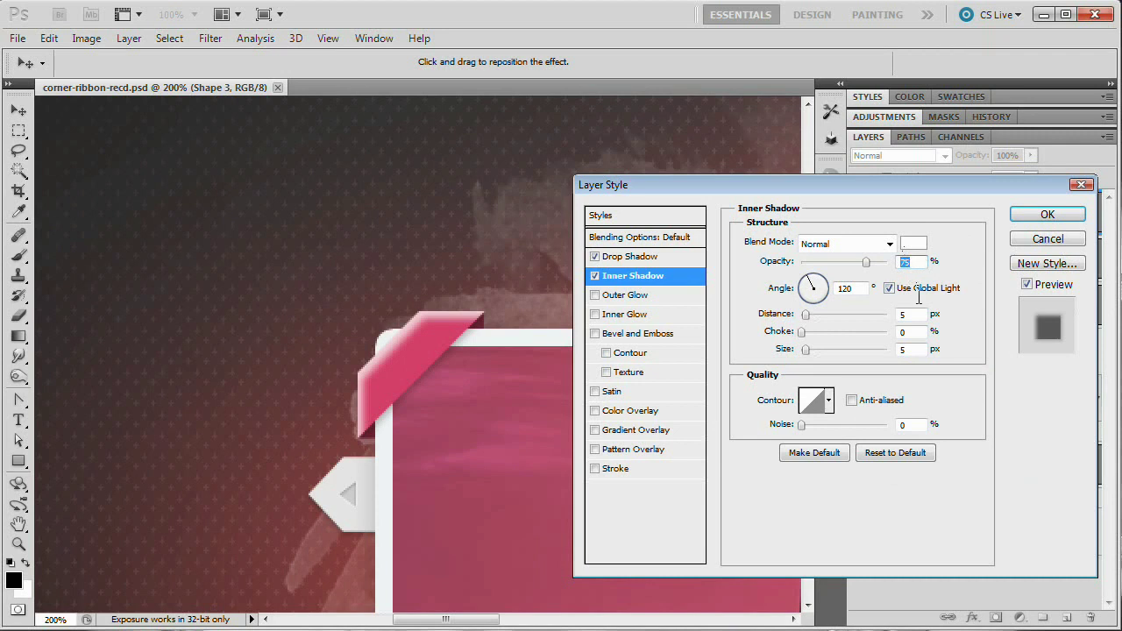
# Set the inner shadow without global light to angle 45°, distance 1, size 1, opacity 30%.
pyautogui.click(889, 288)
pyautogui.click(890, 289)
pyautogui.write('45')
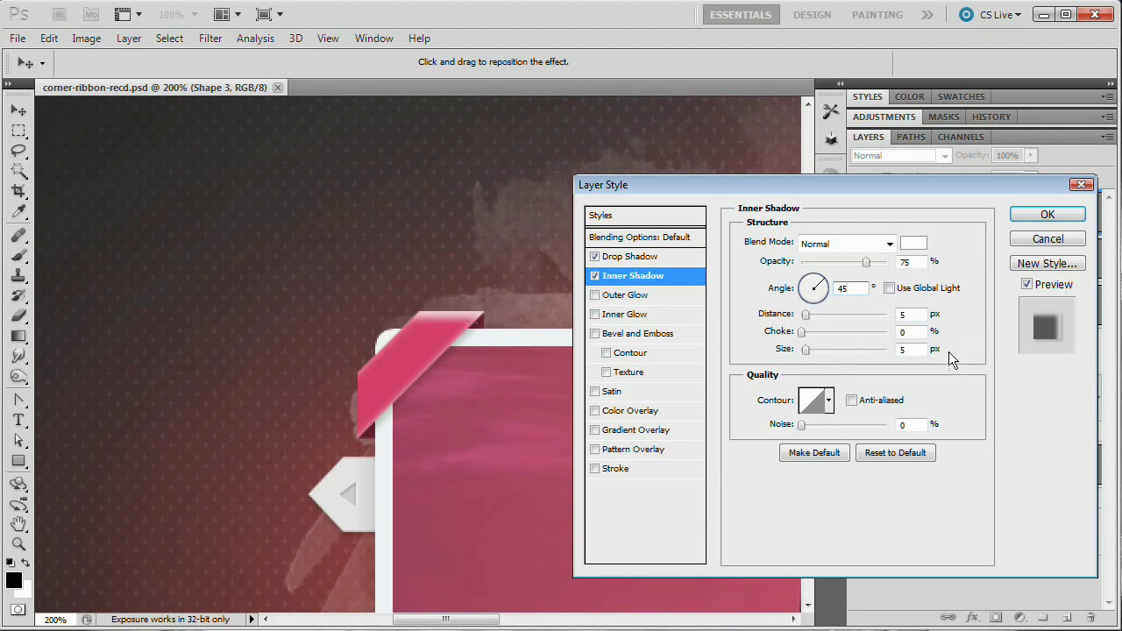
pyautogui.doubleClick(911, 314)
pyautogui.write('1')
pyautogui.press('Tab')
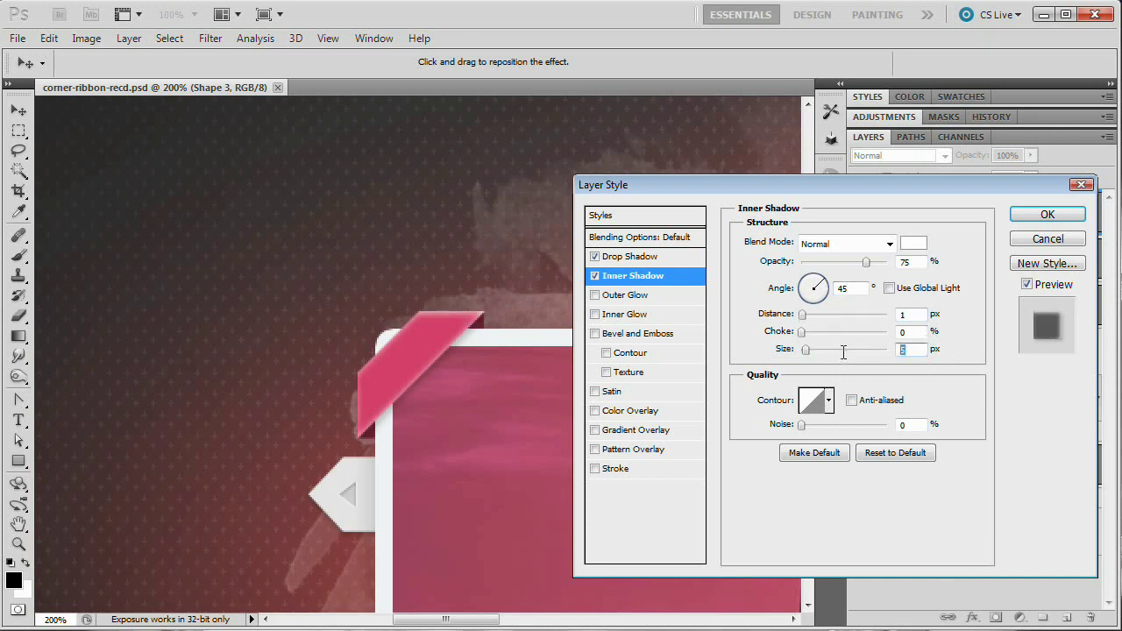
pyautogui.write('1')
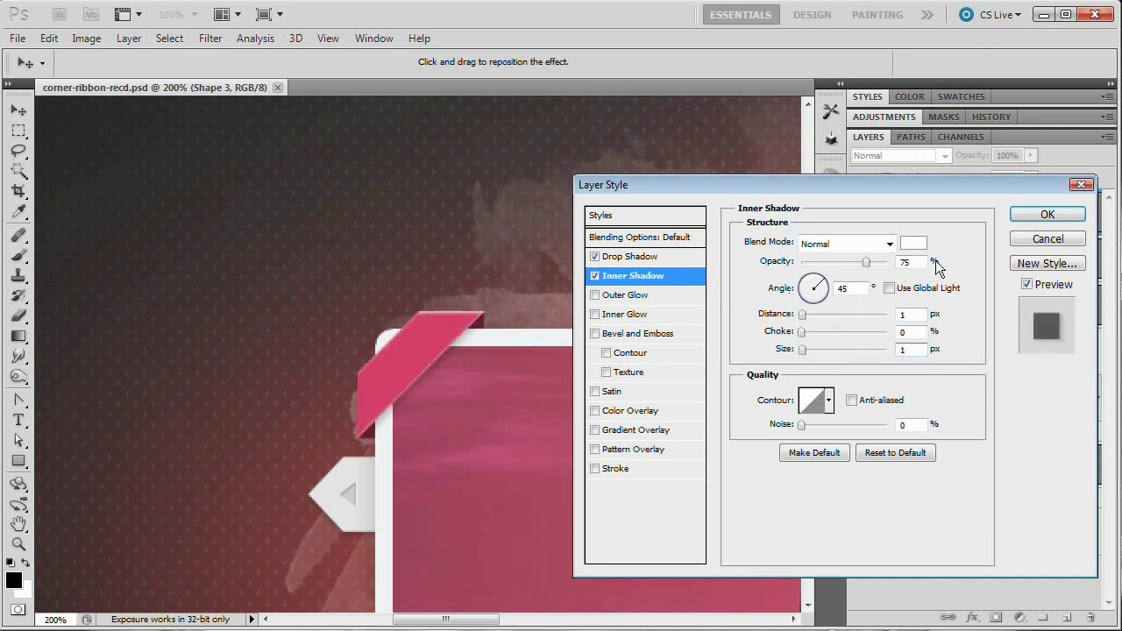
pyautogui.doubleClick(907, 261)
pyautogui.write('20')
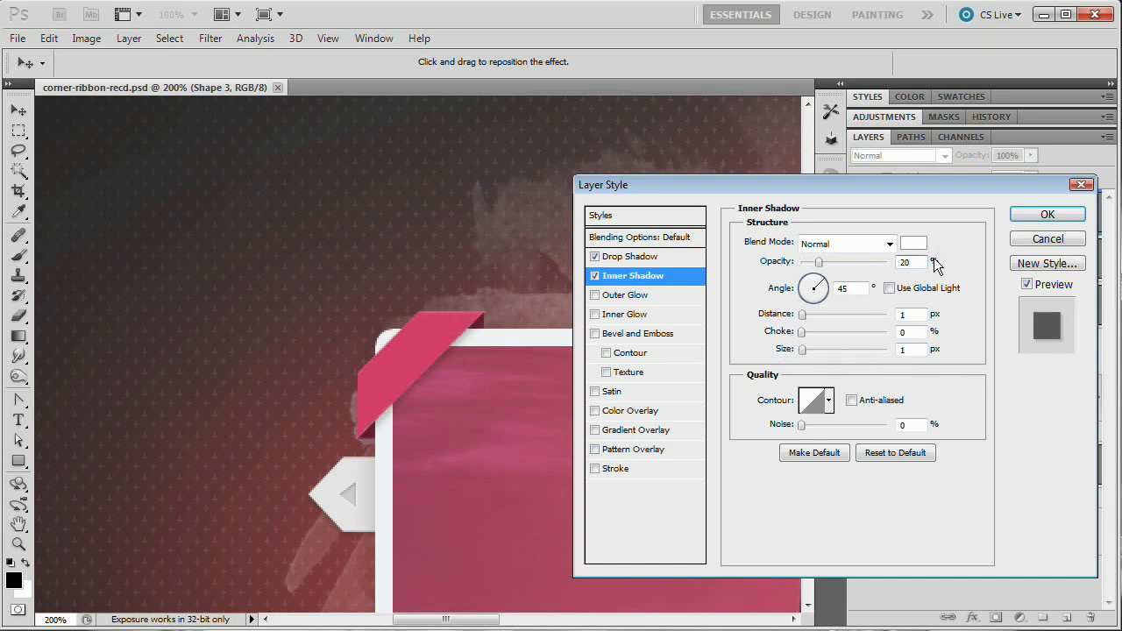
pyautogui.hotkey('shift', 'Up')
# Add Bevel and Emboss to the ribbon with size 1 px and lighting angle -135°.
pyautogui.click(638, 333)
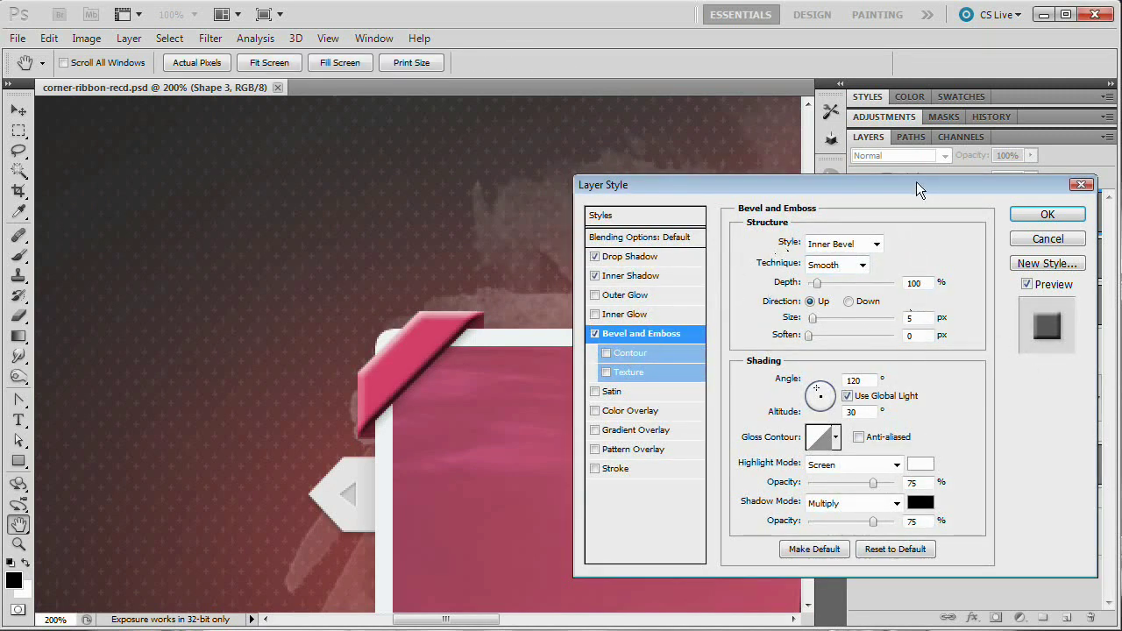
pyautogui.moveTo(921, 184); pyautogui.dragTo(912, 161)
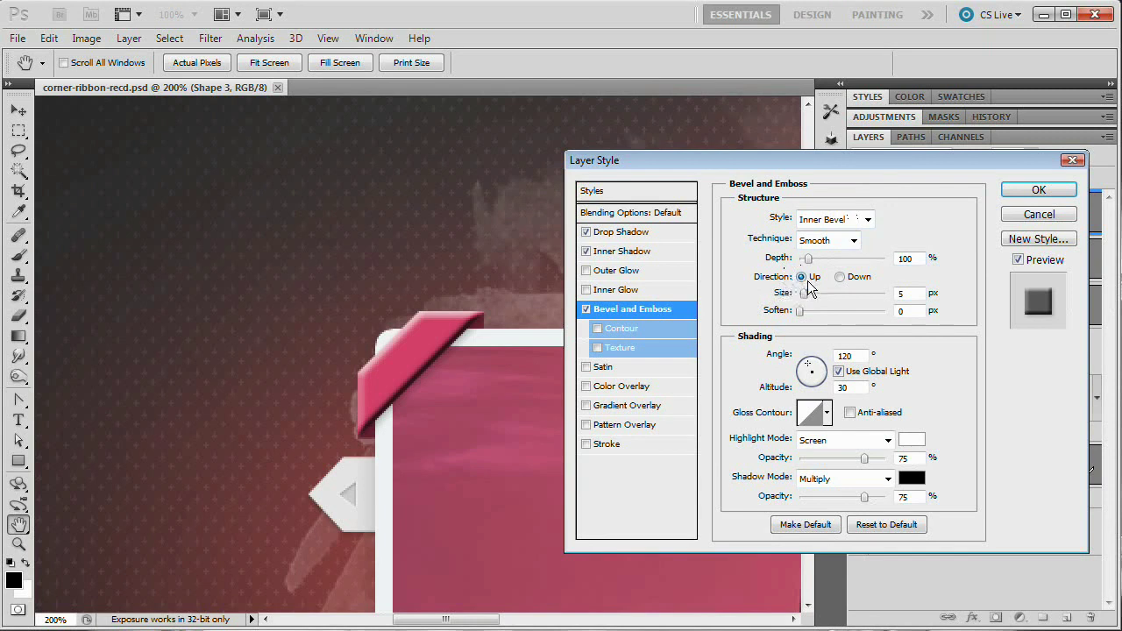
pyautogui.doubleClick(910, 292)
pyautogui.write('1')
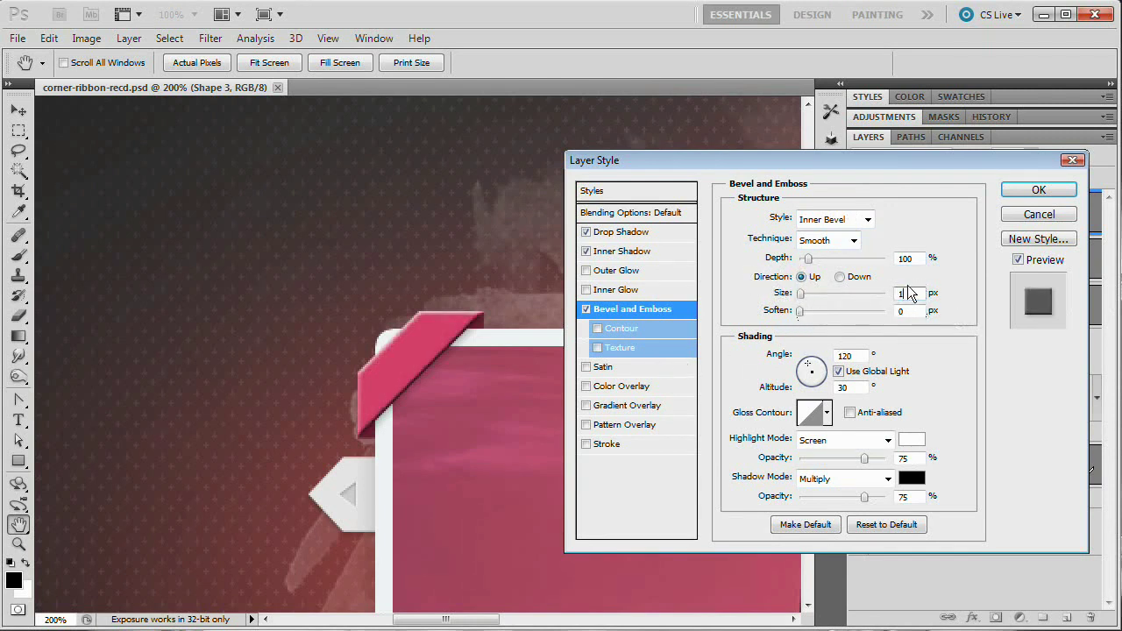
pyautogui.click(856, 355)
pyautogui.doubleClick(856, 355)
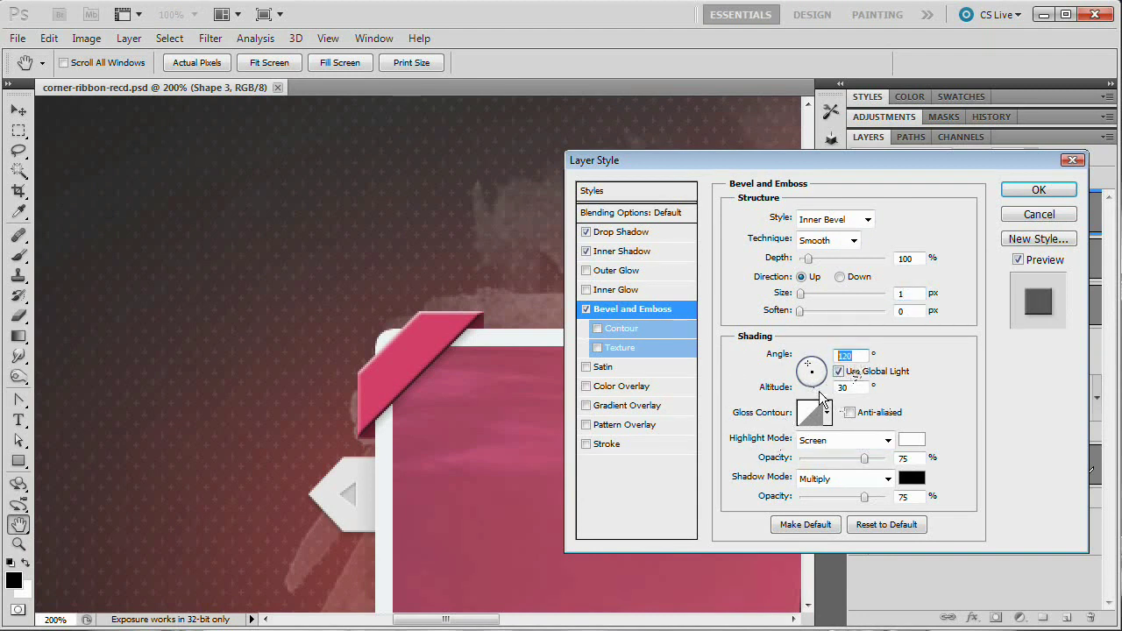
pyautogui.write('-135')
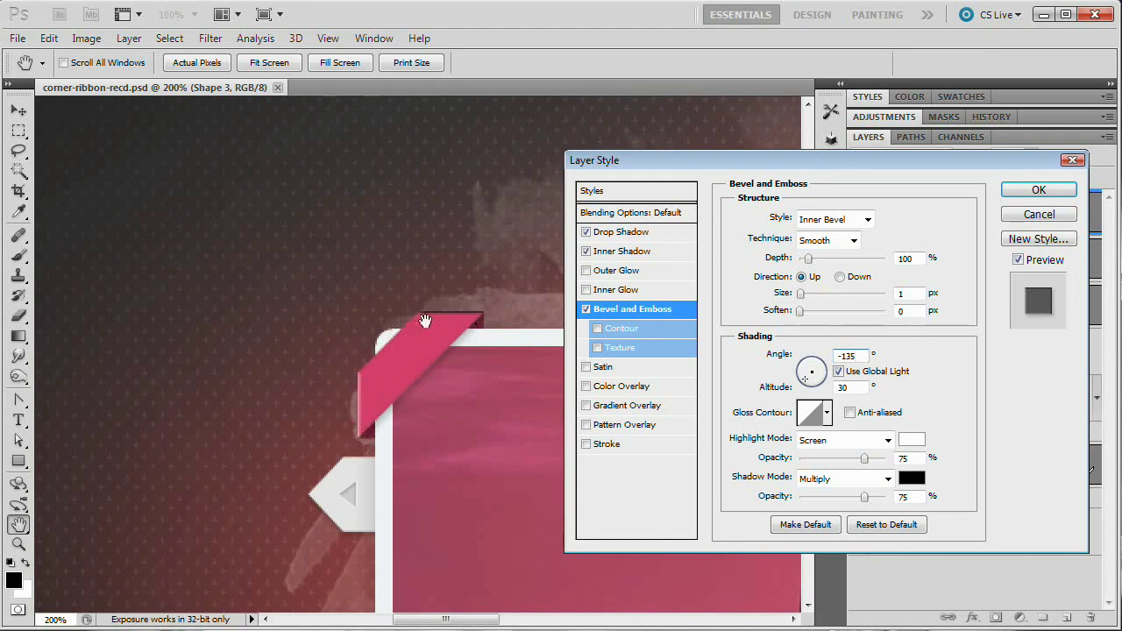
# Set bevel shadow opacity 0, altitude 20, highlight opacity 30%, and enable Gradient Overlay.
pyautogui.moveTo(832, 496); pyautogui.dragTo(769, 498)
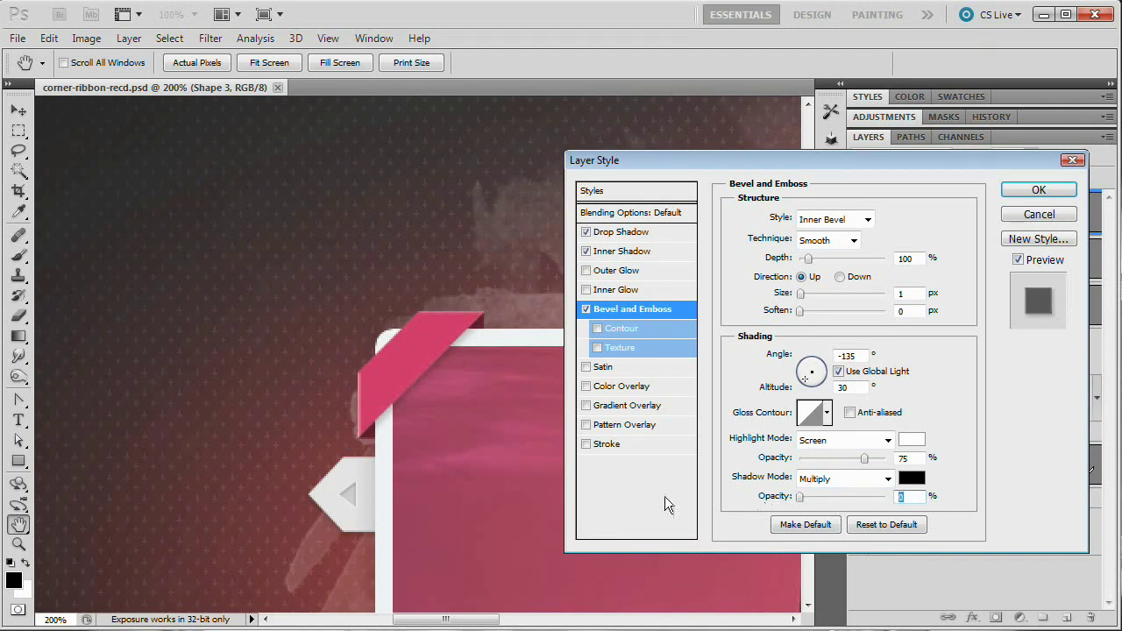
pyautogui.click(807, 383)
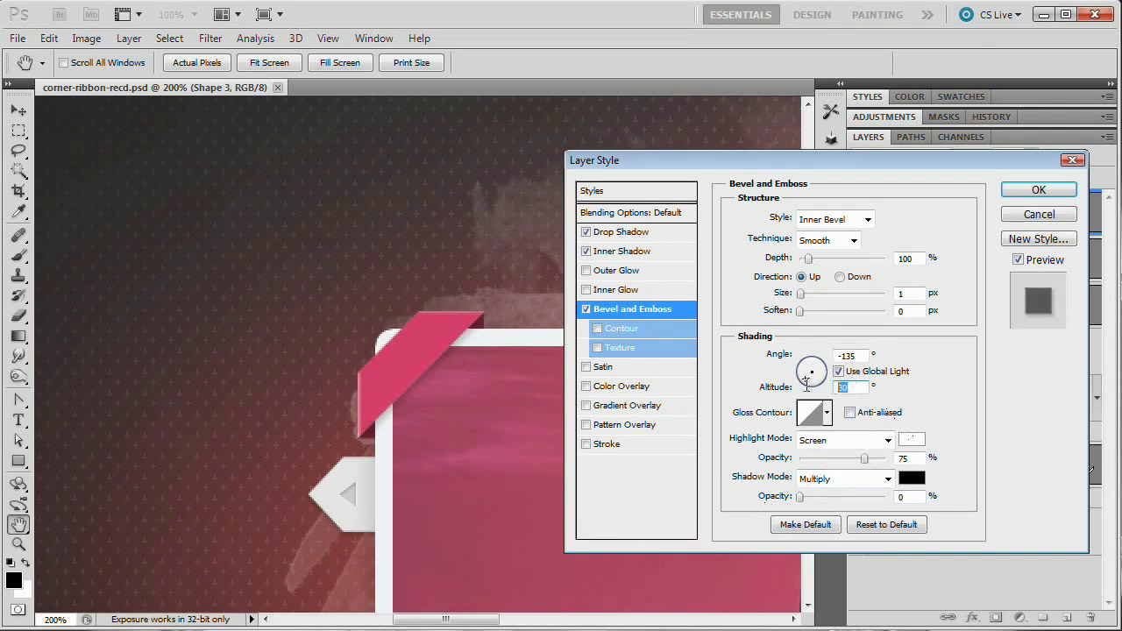
pyautogui.write('20')
pyautogui.click(863, 457)
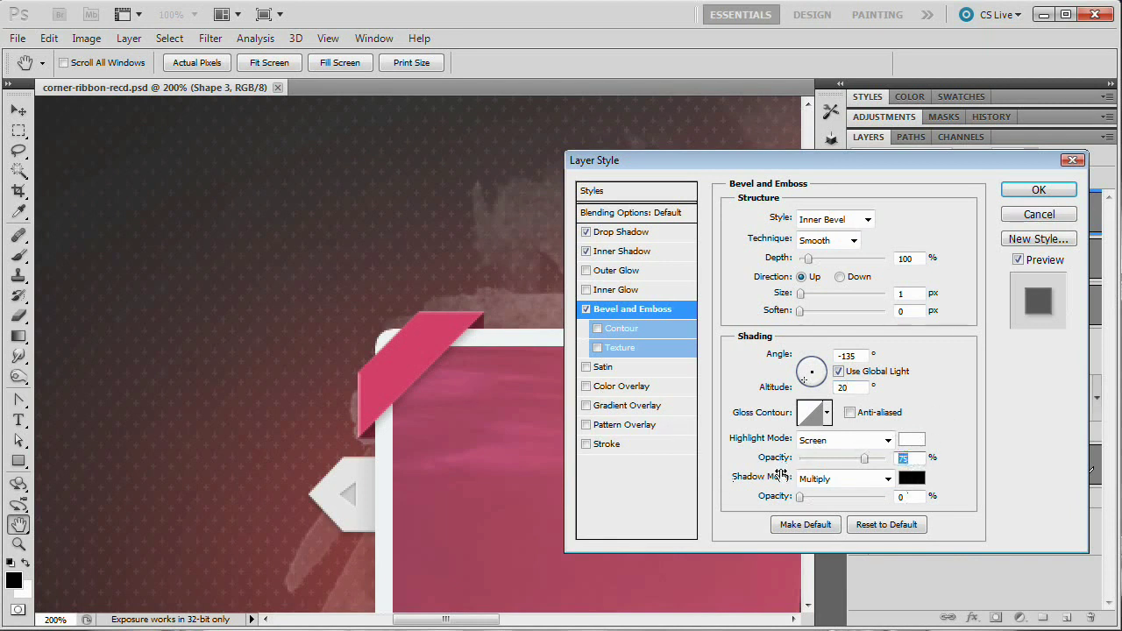
pyautogui.write('30')
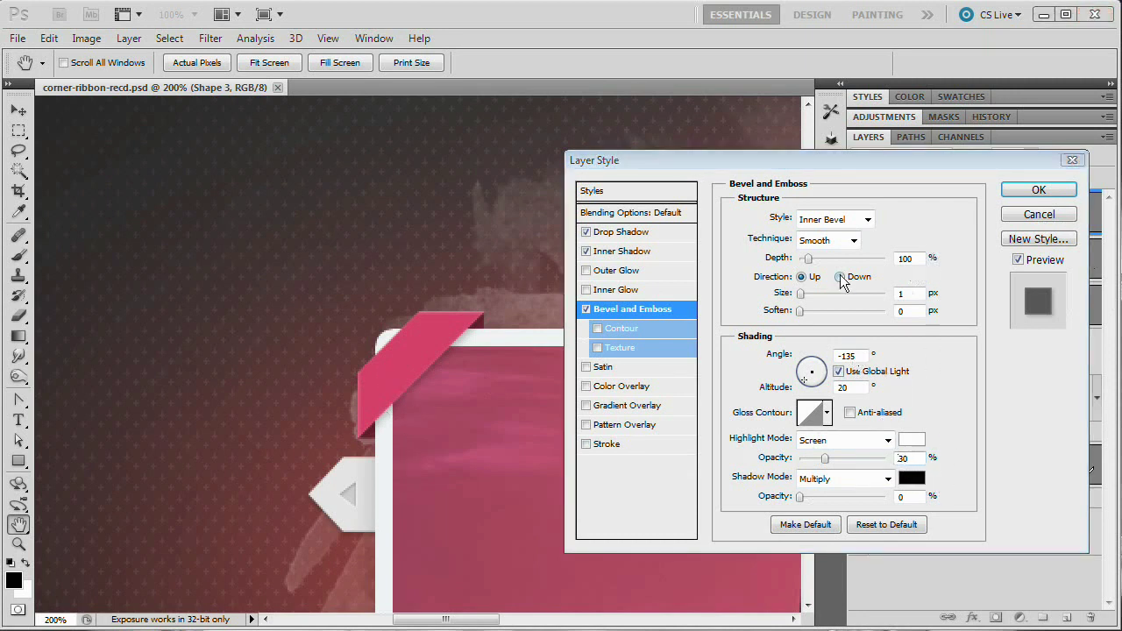
pyautogui.click(621, 406)
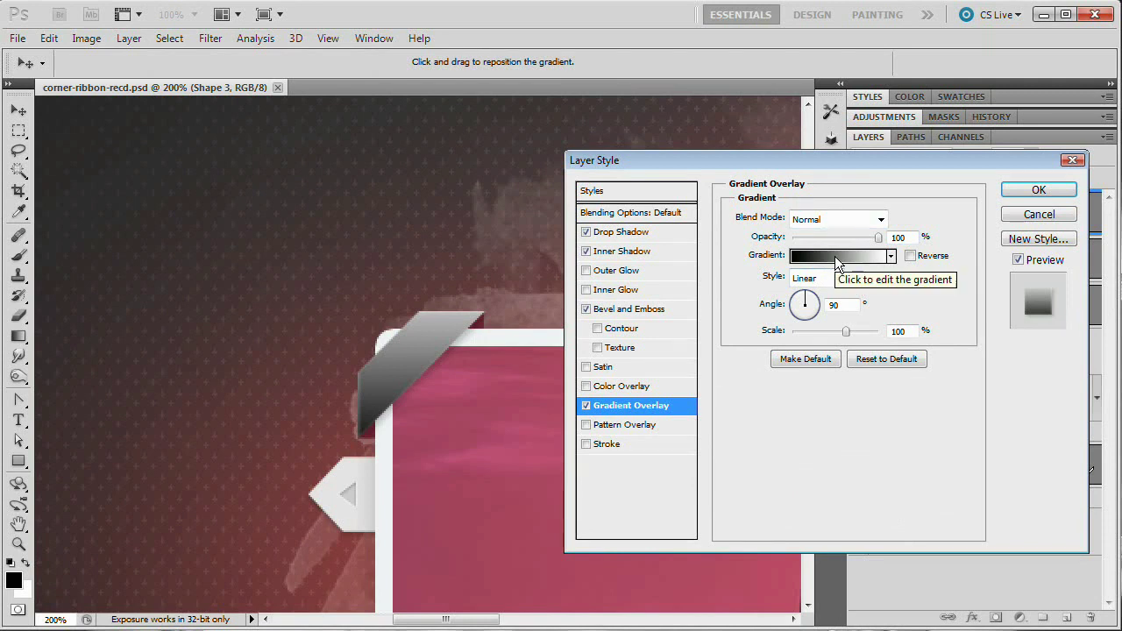
# Keep the gradient overlay's blend mode at Normal after briefly trying Soft Light.
pyautogui.click(842, 220)
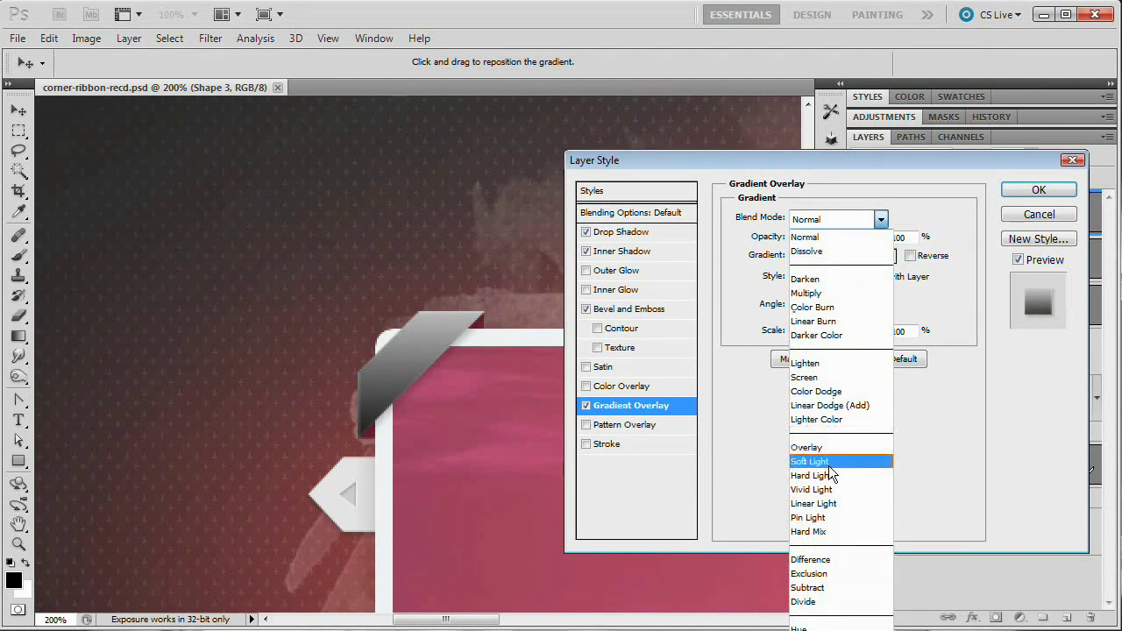
pyautogui.click(828, 463)
pyautogui.click(843, 219)
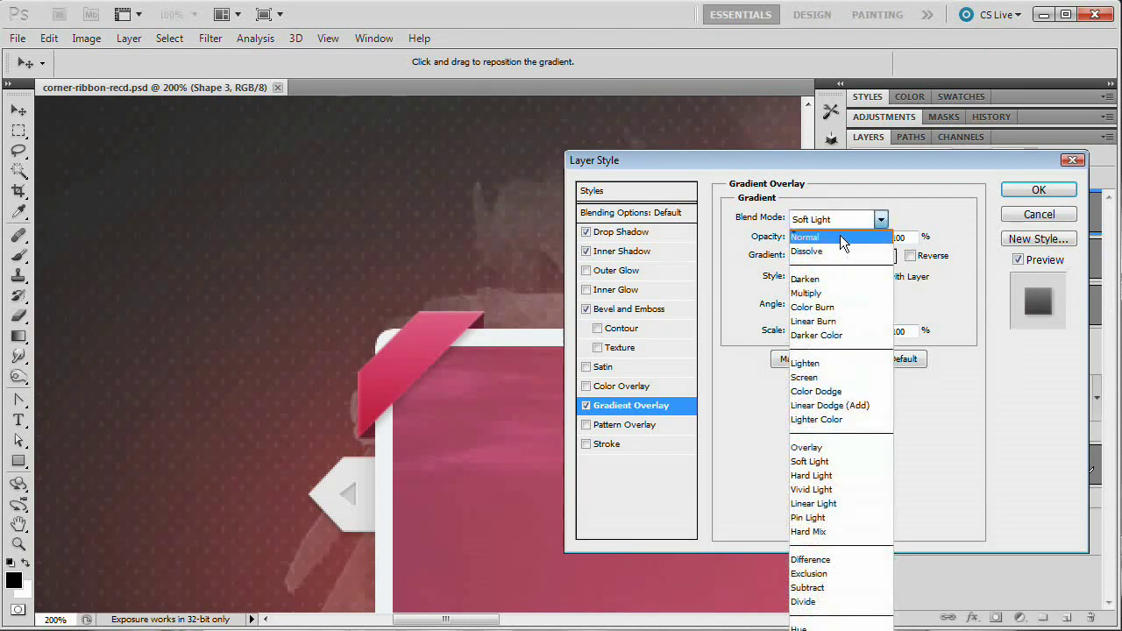
pyautogui.click(840, 237)
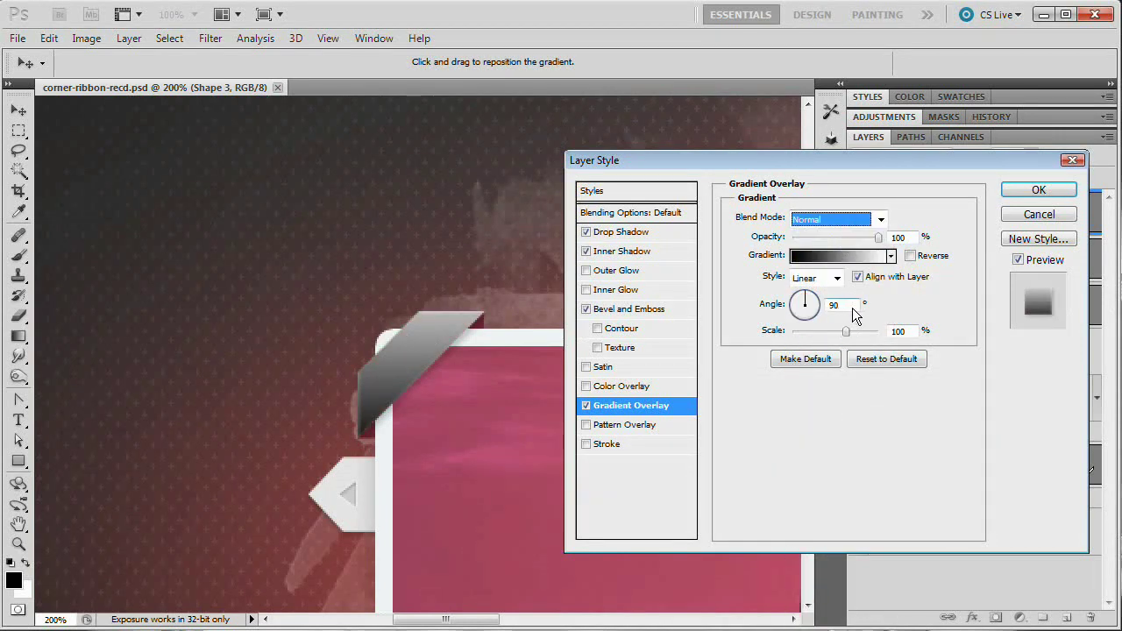
# Set the gradient overlay angle to 135° and scale to 18%, and open its Gradient Editor.
pyautogui.doubleClick(835, 305)
pyautogui.write('-135')
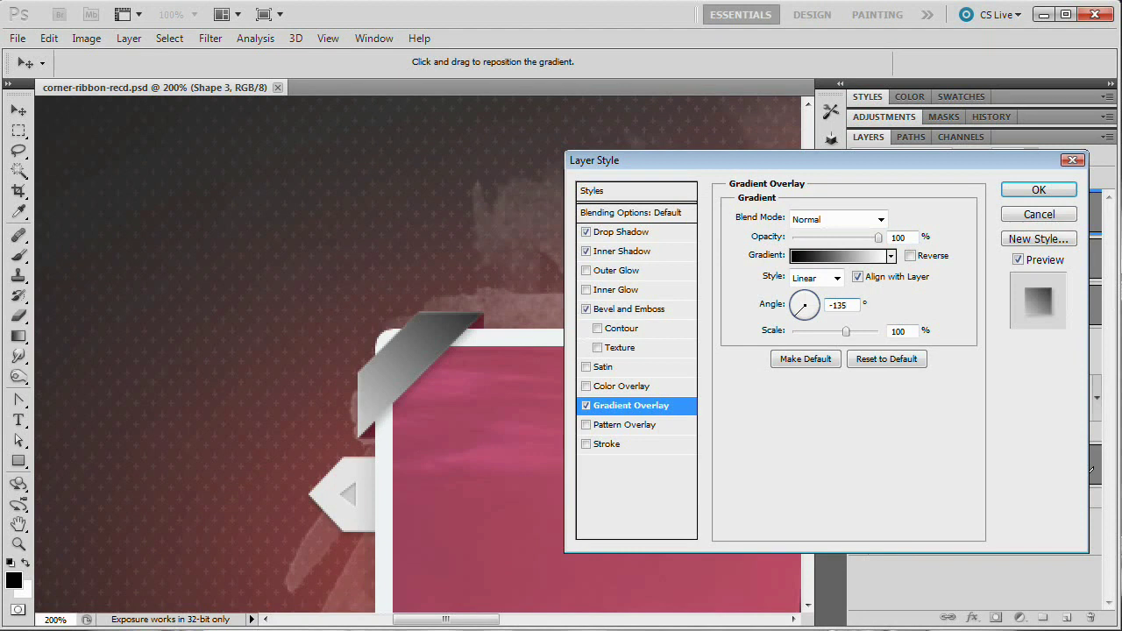
pyautogui.hotkey('shift', 'Home')
pyautogui.write('135')
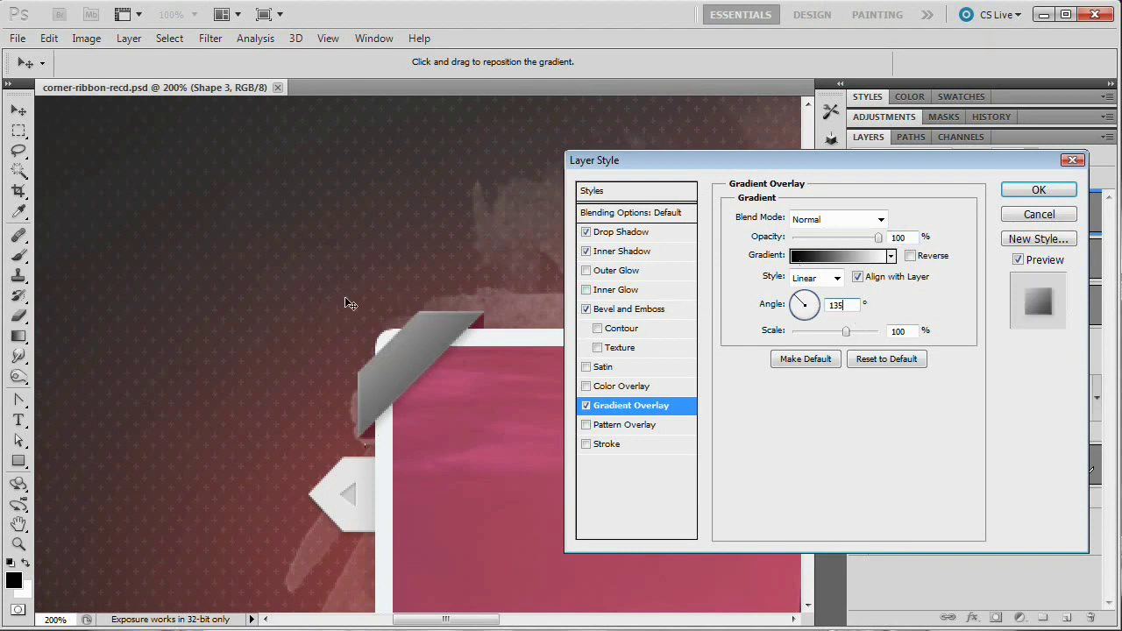
pyautogui.moveTo(857, 334); pyautogui.dragTo(796, 331)
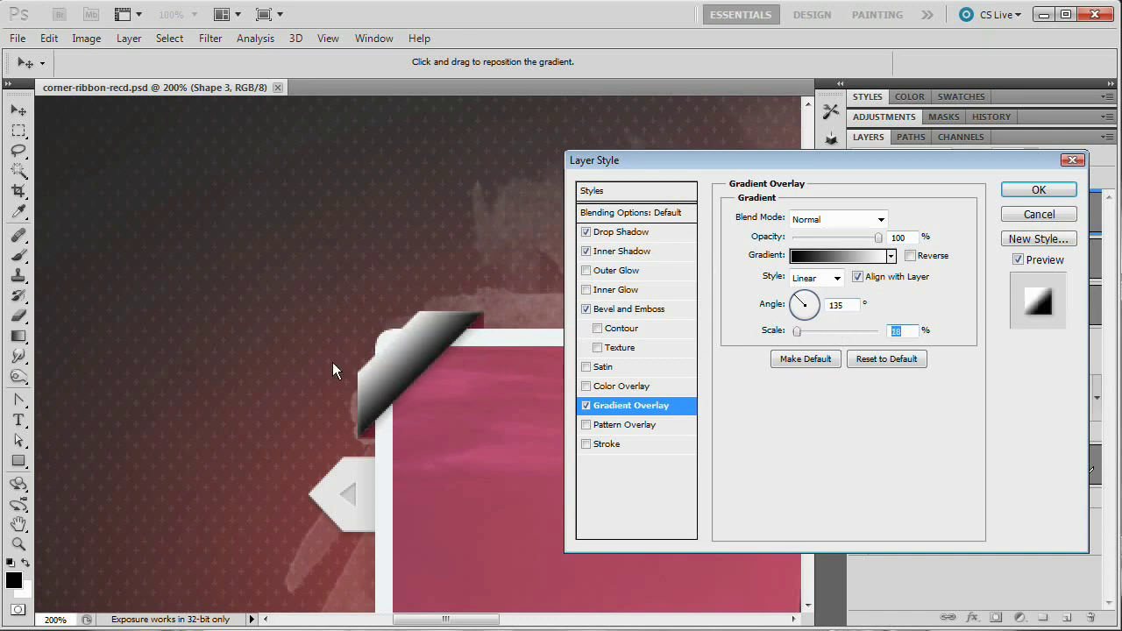
pyautogui.click(823, 261)
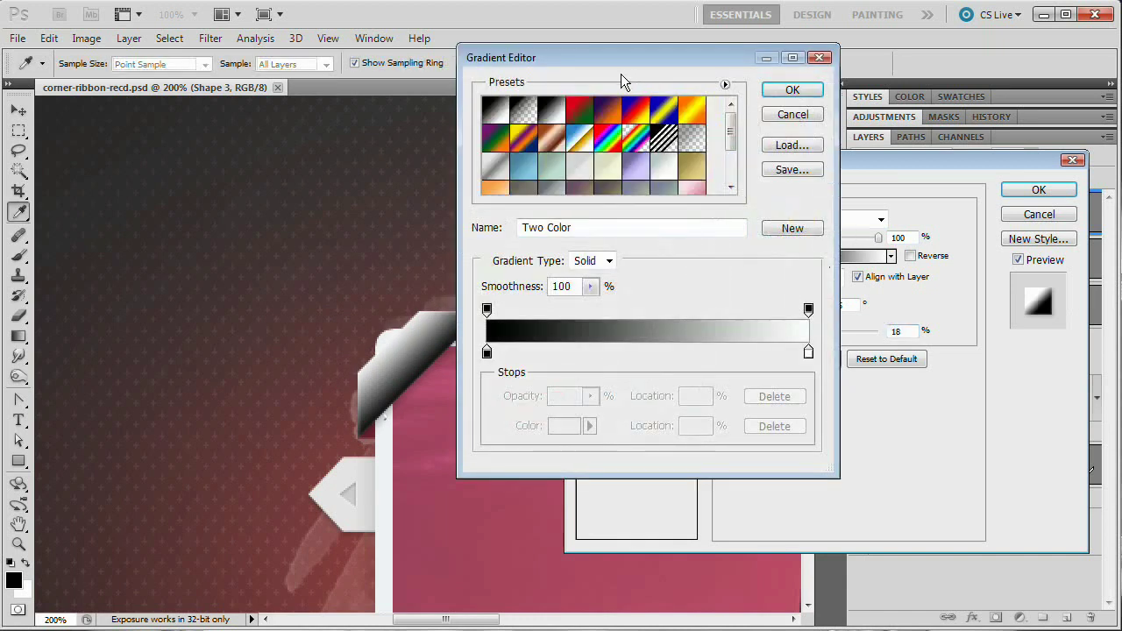
# Change the gradient's black left stop to grey 606060 and accept the grey-to-white gradient.
pyautogui.moveTo(633, 68); pyautogui.dragTo(692, 86)
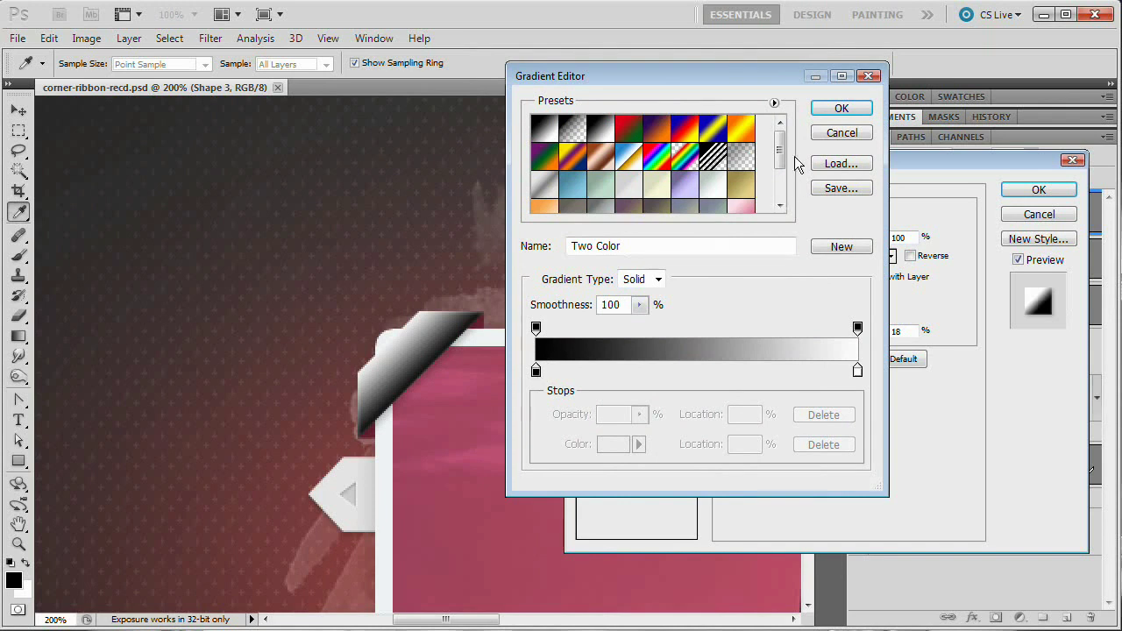
pyautogui.moveTo(779, 151); pyautogui.dragTo(776, 220)
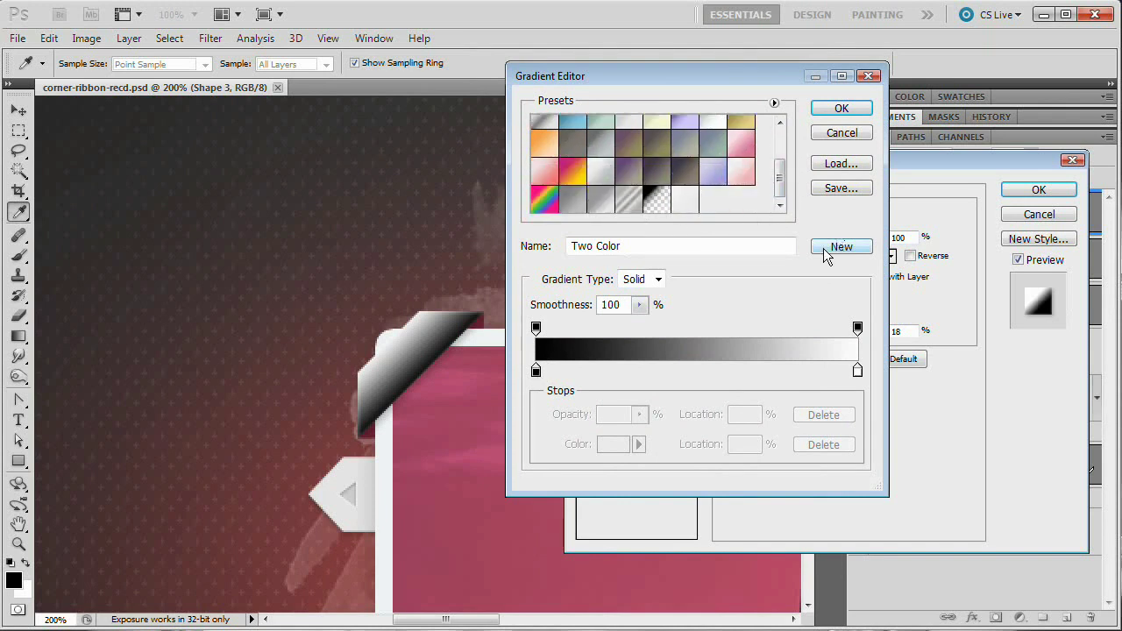
pyautogui.doubleClick(536, 371)
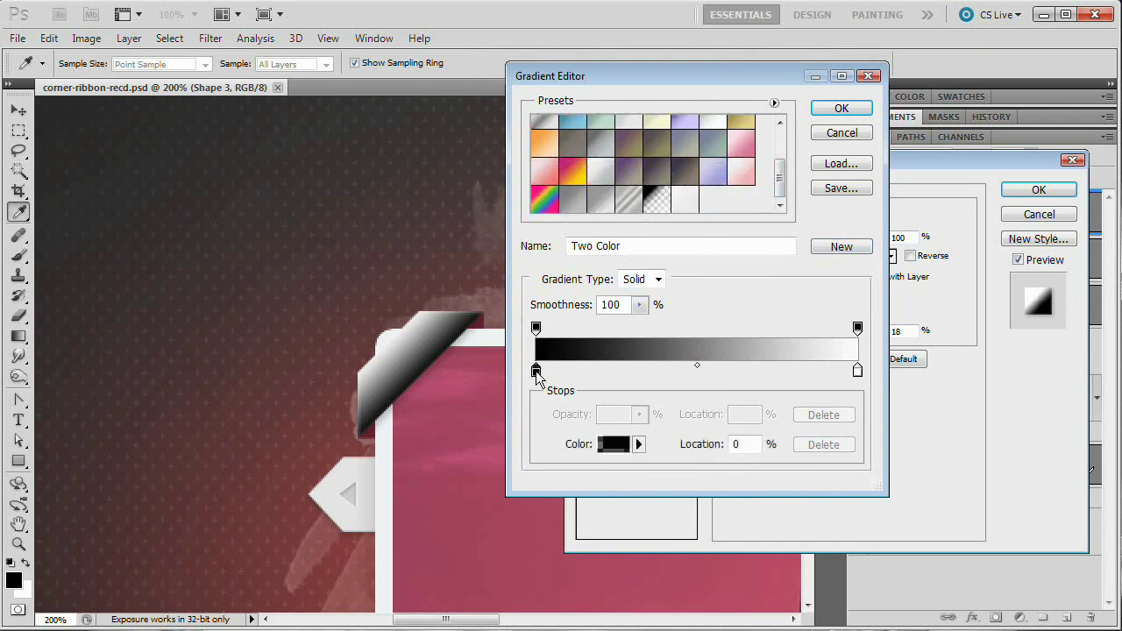
pyautogui.moveTo(719, 182); pyautogui.dragTo(728, 158)
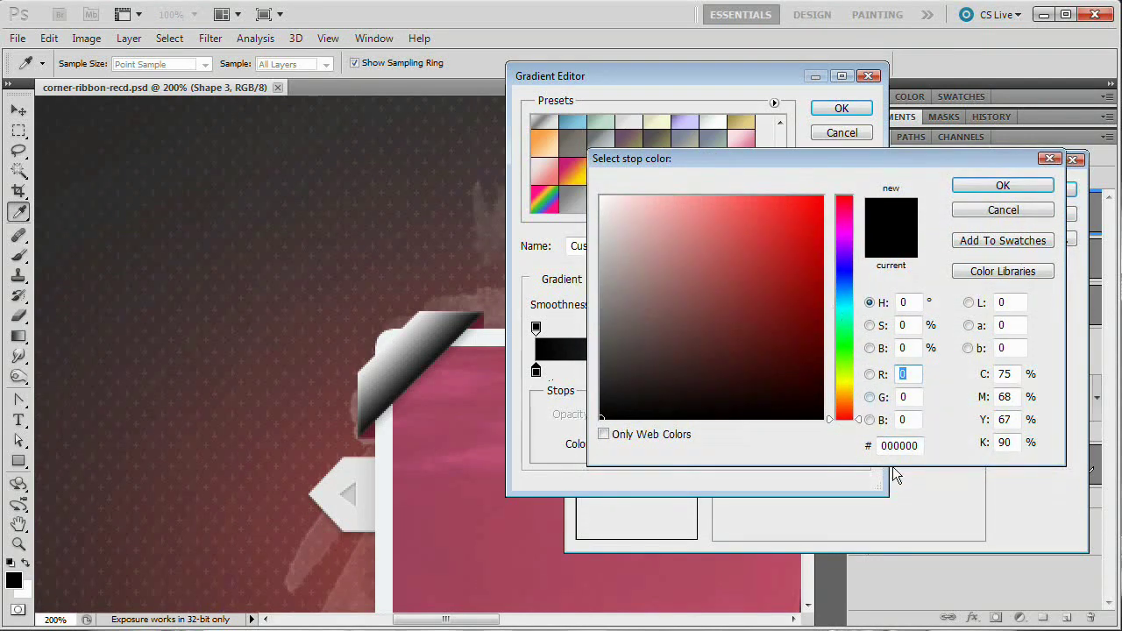
pyautogui.write('606060')
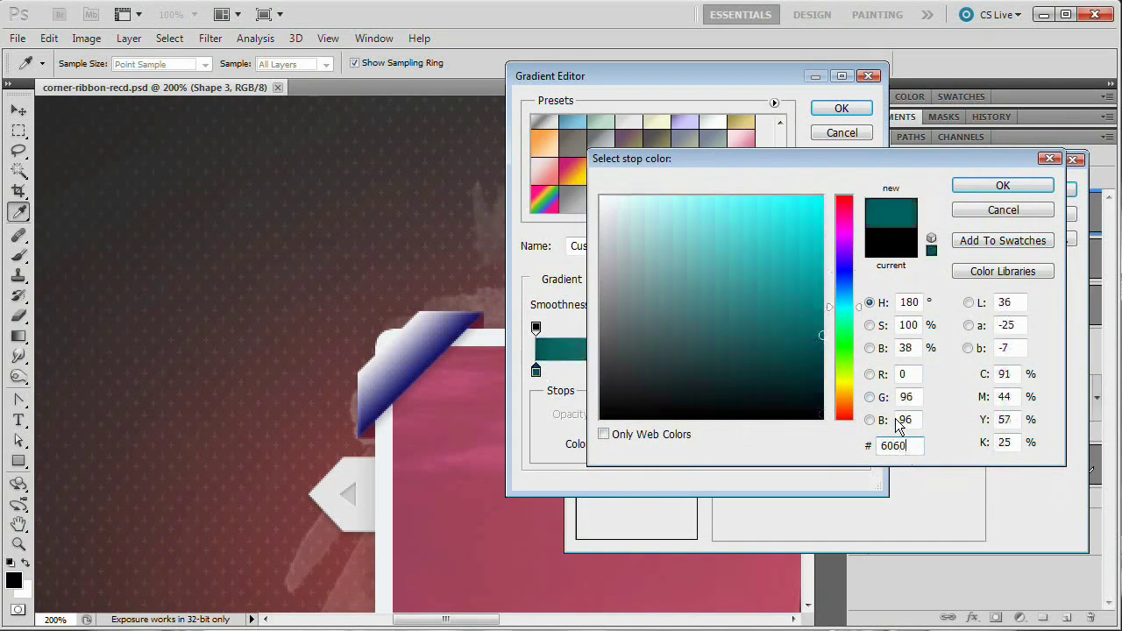
pyautogui.click(1002, 184)
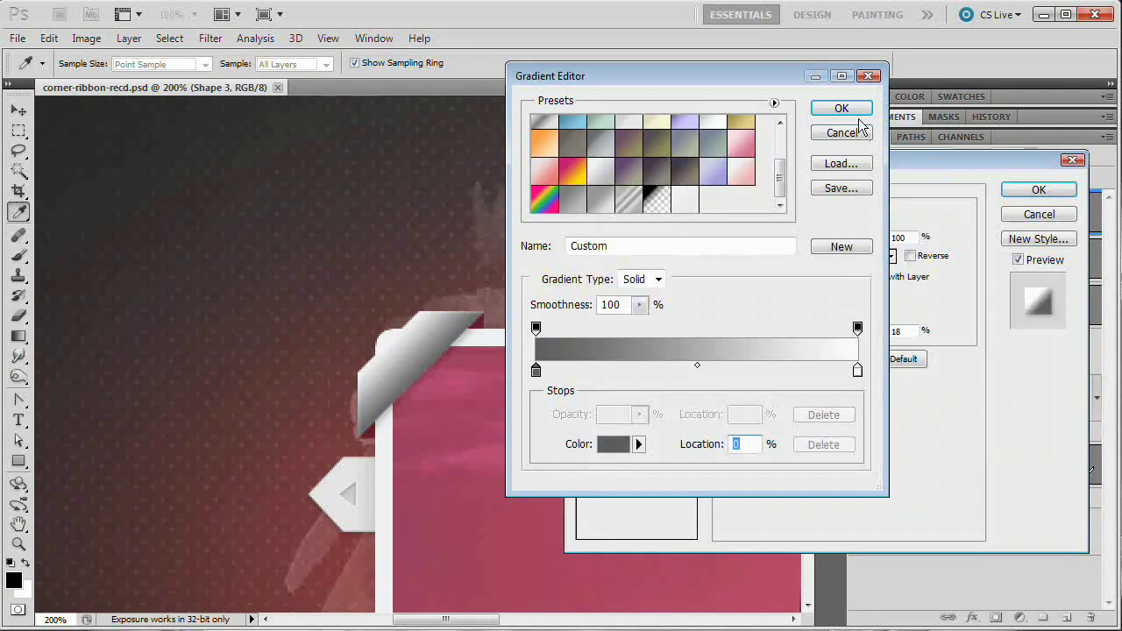
pyautogui.click(842, 108)
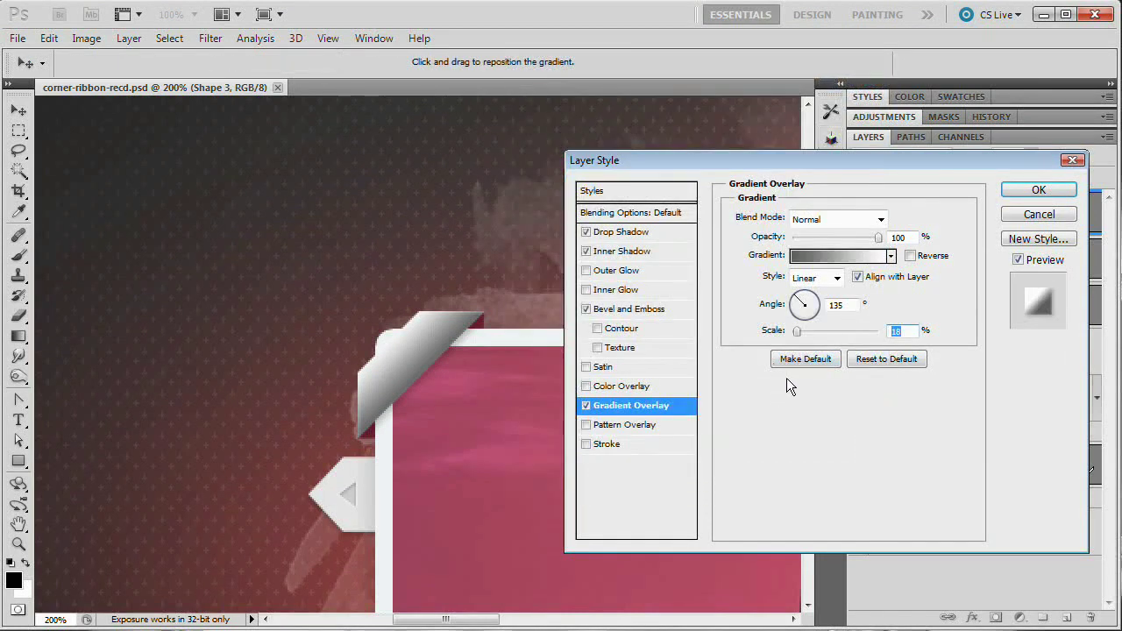
# Blend the gradient overlay in Soft Light at about 48% opacity and enable Pattern Overlay.
pyautogui.click(881, 219)
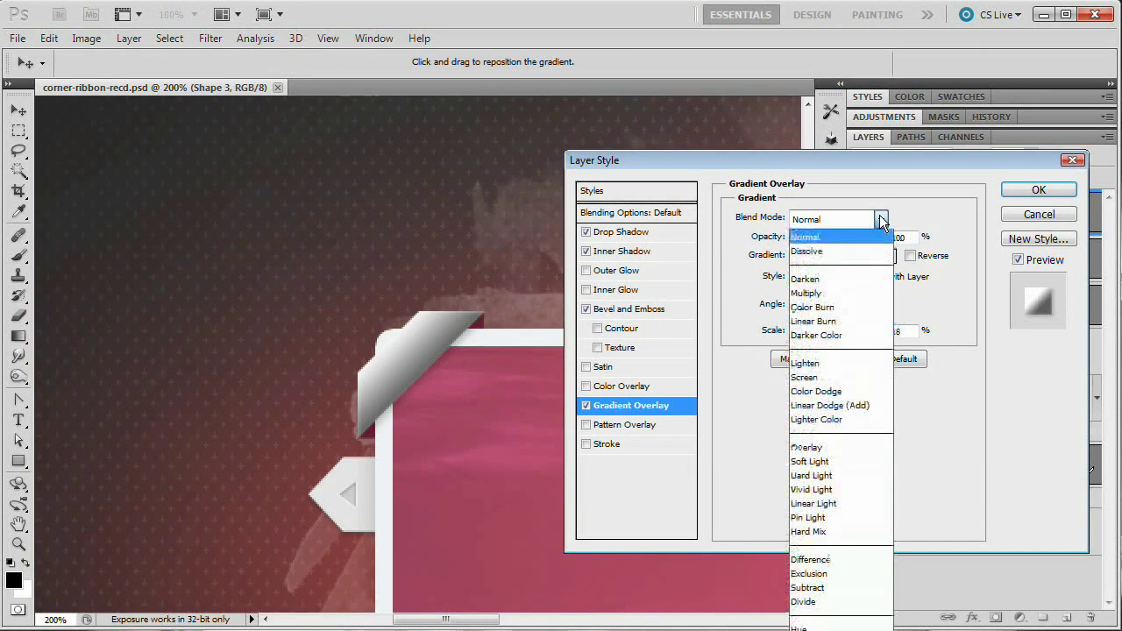
pyautogui.click(841, 461)
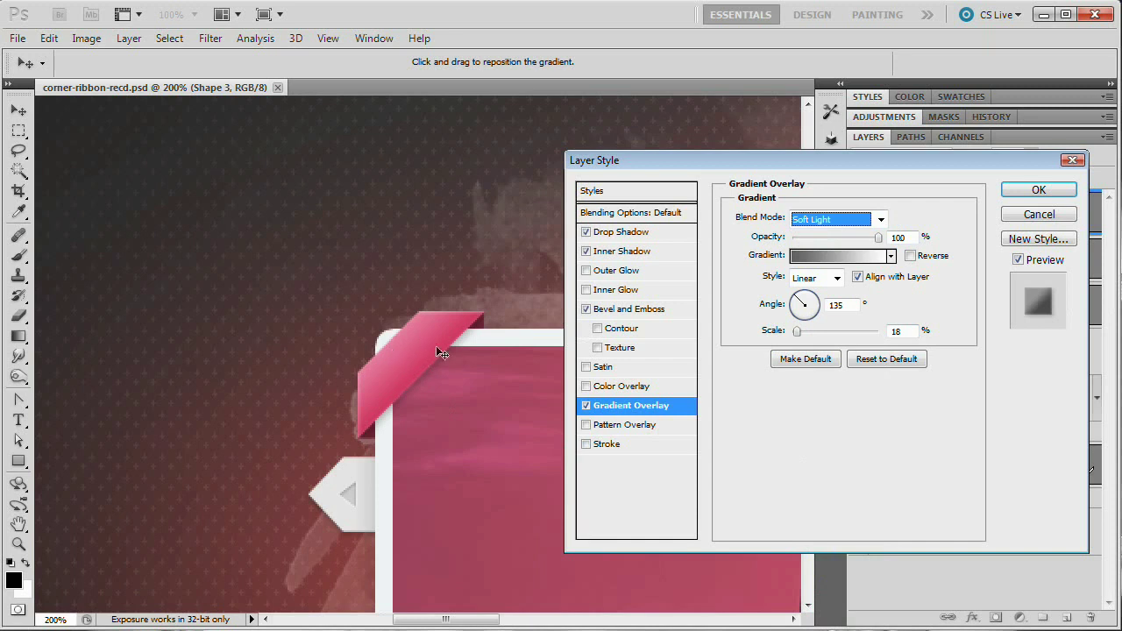
pyautogui.moveTo(878, 237); pyautogui.dragTo(835, 238)
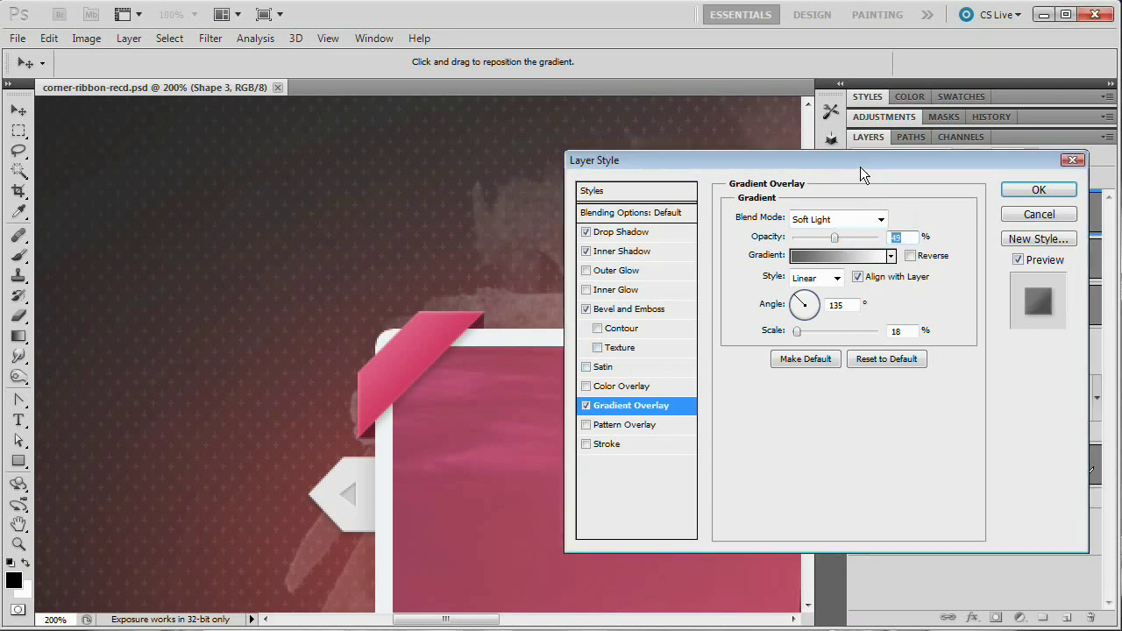
pyautogui.click(624, 426)
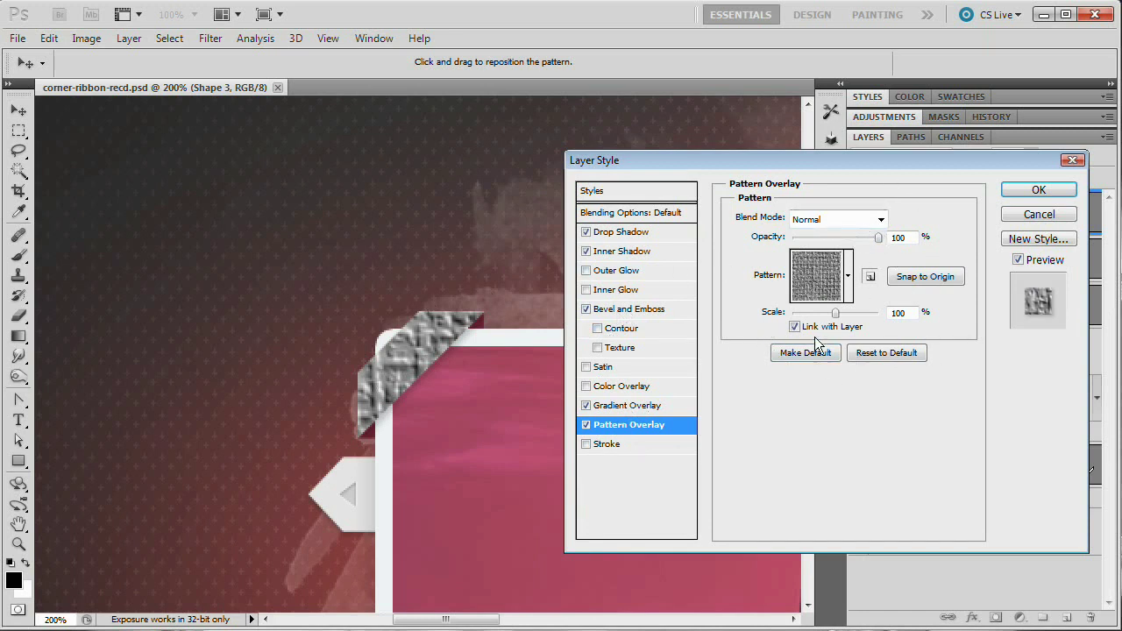
# Scale the ribbon's pattern overlay down to 9% and blend it in Soft Light.
pyautogui.moveTo(814, 319); pyautogui.dragTo(795, 319)
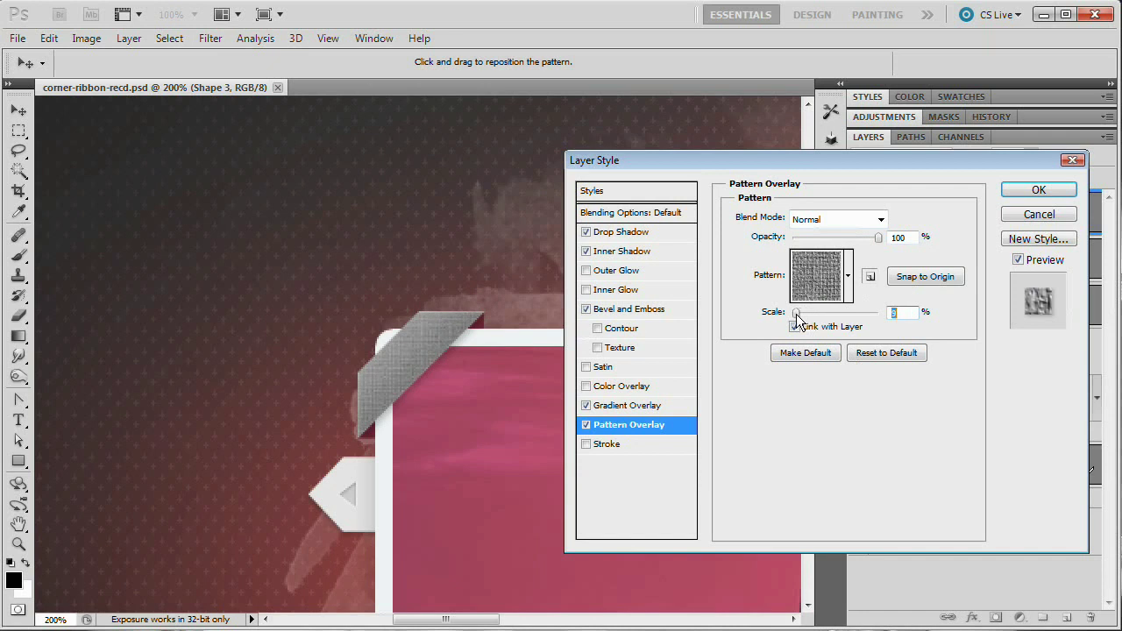
pyautogui.click(846, 219)
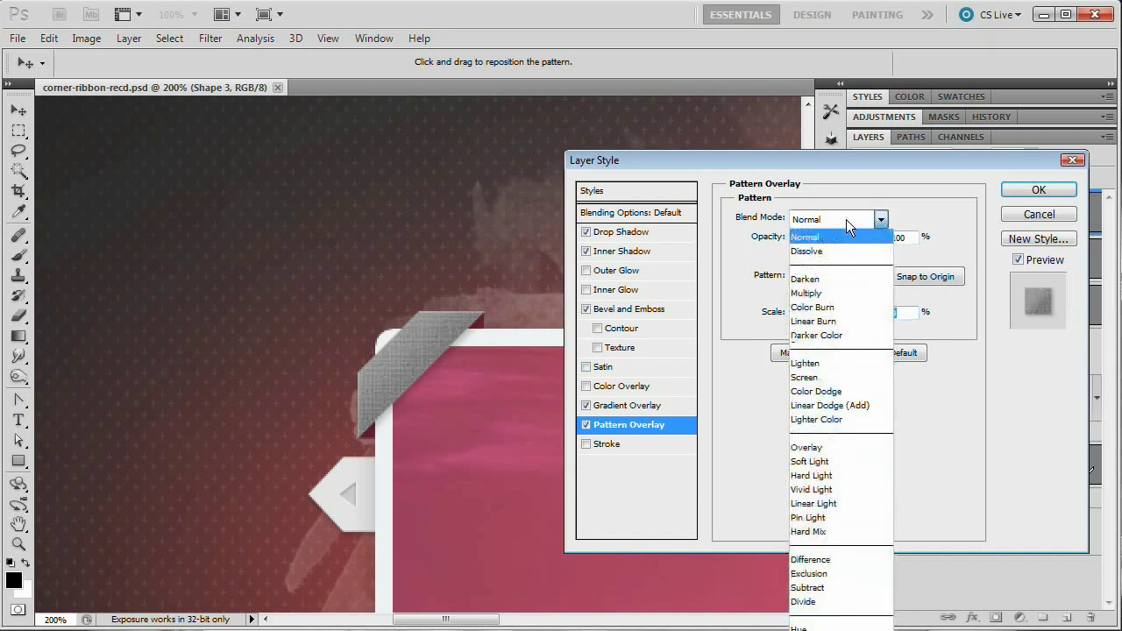
pyautogui.click(825, 462)
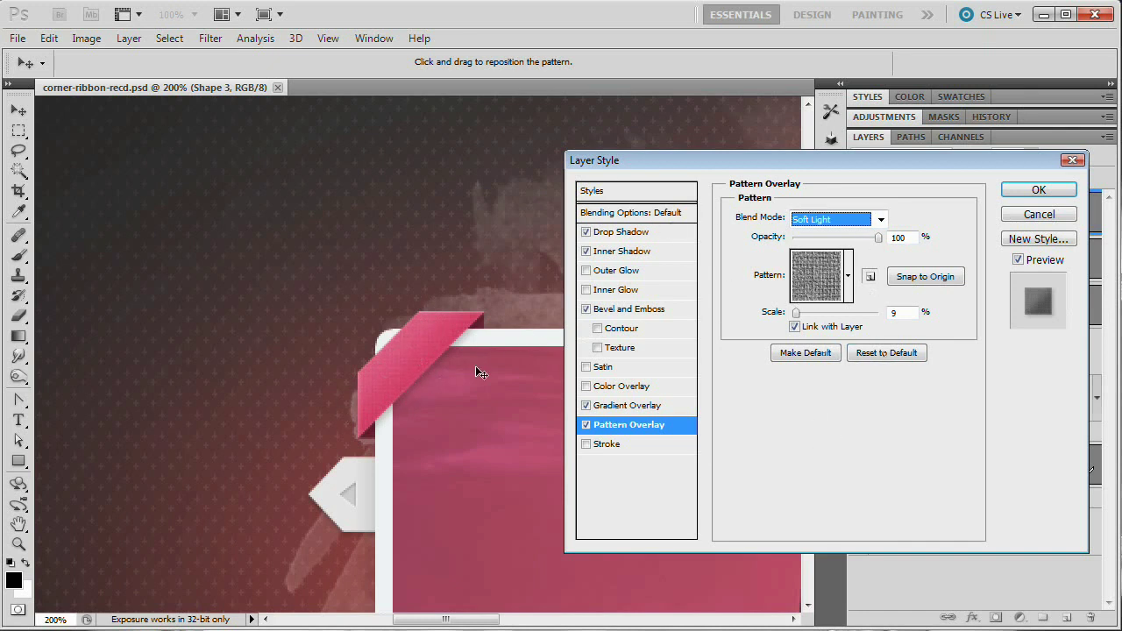
# Lower the corner ribbon's Soft Light pattern overlay opacity to 54% and apply the layer style.
pyautogui.click(847, 276)
pyautogui.click(848, 277)
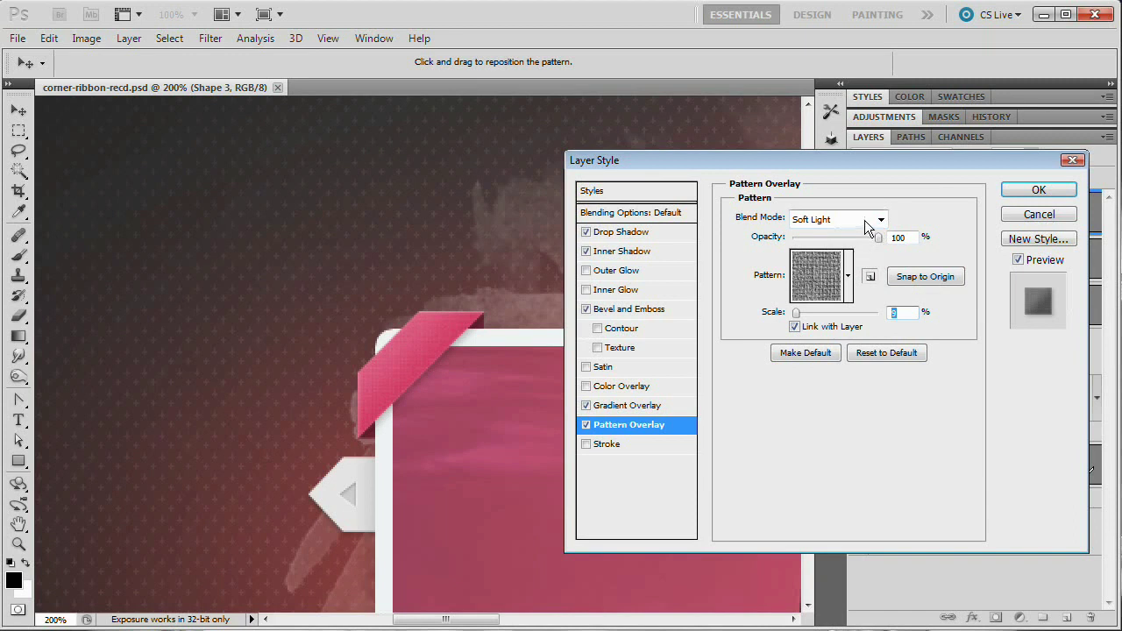
pyautogui.moveTo(876, 237); pyautogui.dragTo(838, 236)
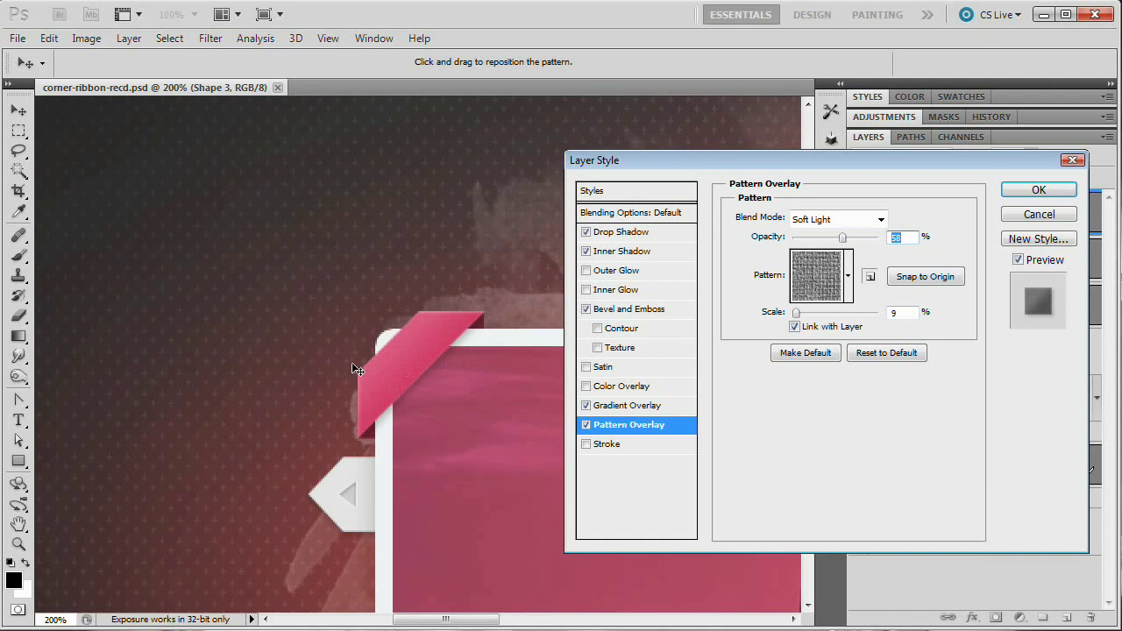
pyautogui.click(1054, 189)
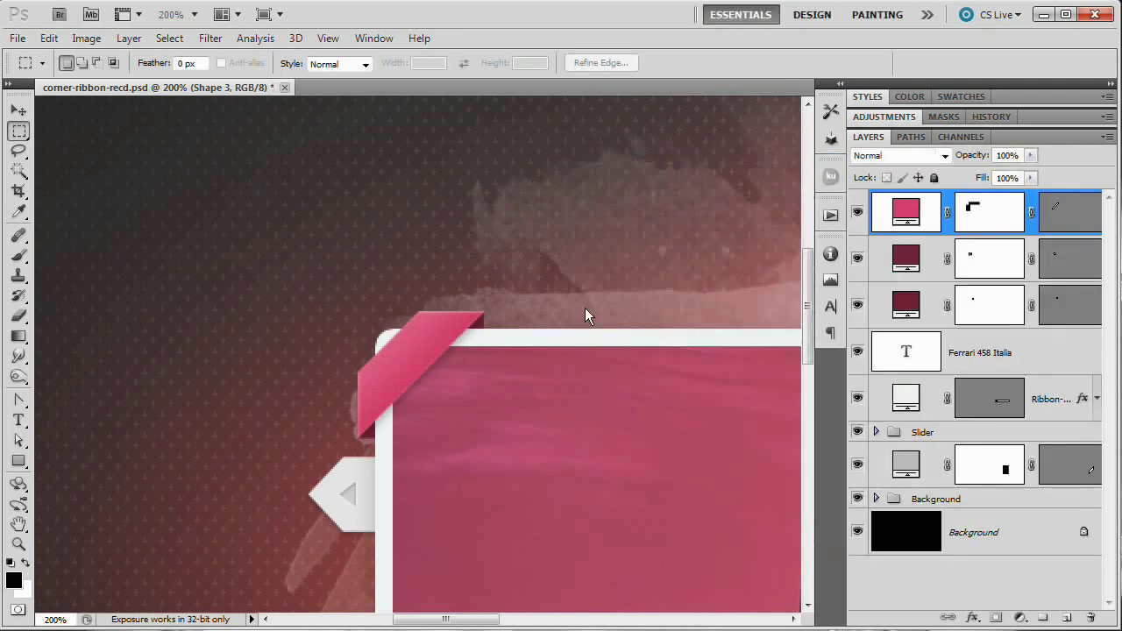
# Move the two dark red shape layers below the Slider group.
pyautogui.click(916, 260)
pyautogui.keyDown('shift'); pyautogui.click(915, 307); pyautogui.keyUp('shift')
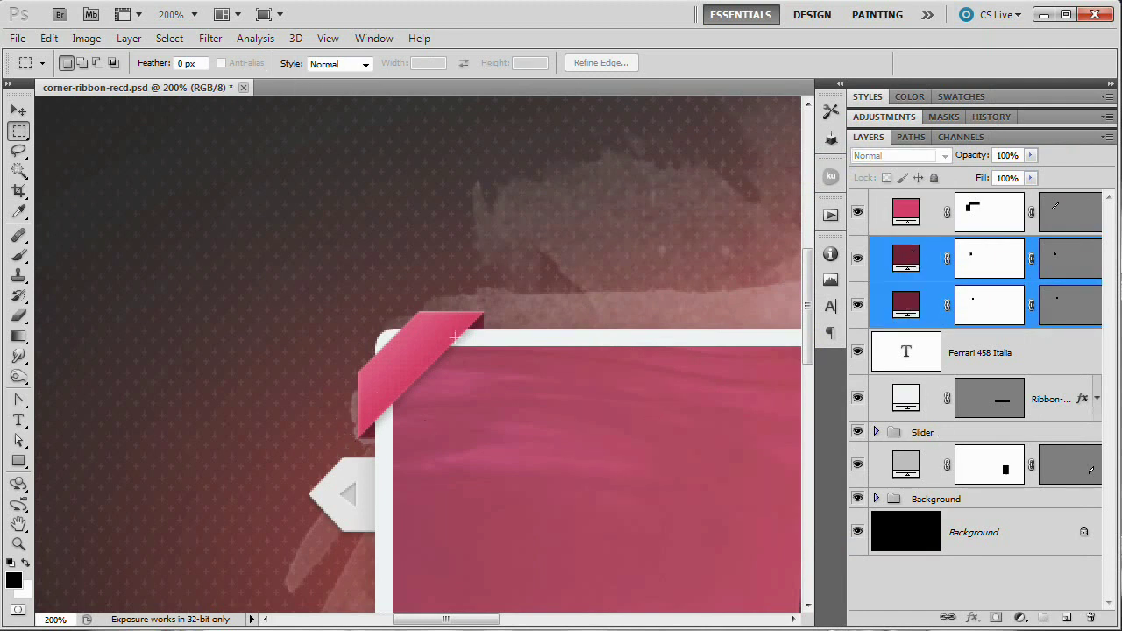
pyautogui.moveTo(912, 256); pyautogui.dragTo(908, 458)
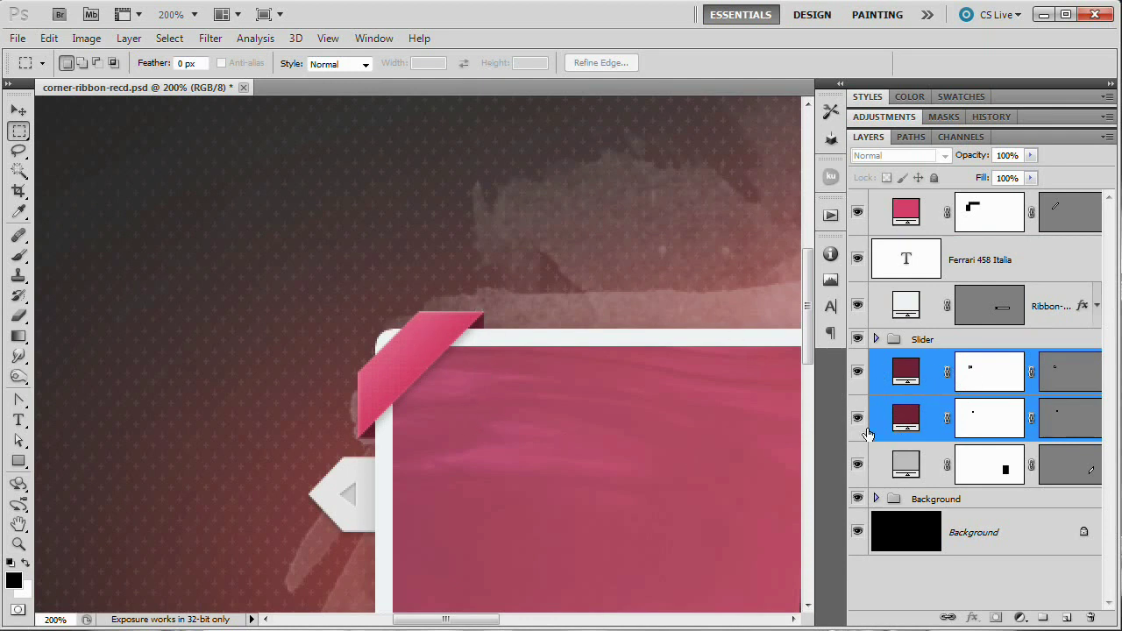
# Duplicate the Ferrari 458 Italia title layer and drag the copy onto the card near the ribbon.
pyautogui.click(919, 265)
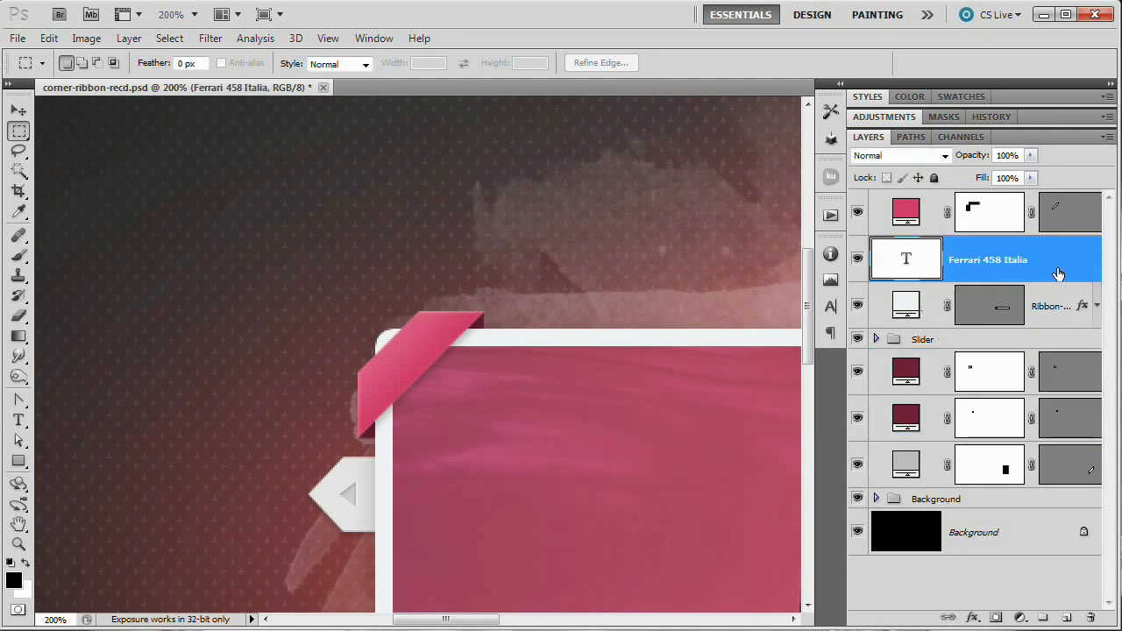
pyautogui.moveTo(705, 454); pyautogui.dragTo(340, 289)
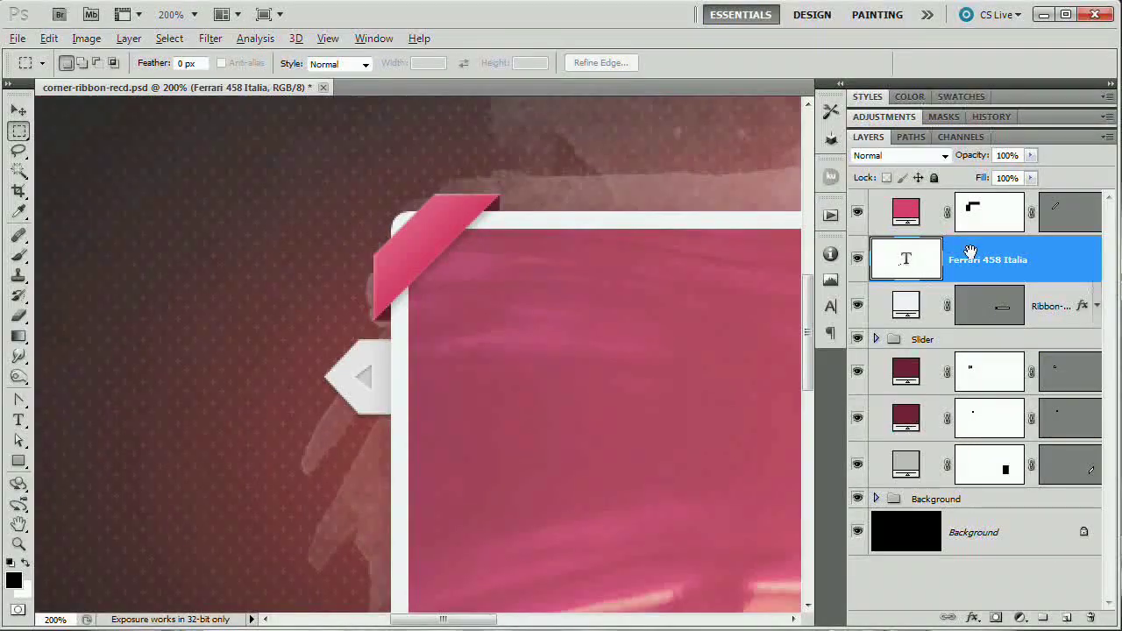
pyautogui.hotkey('ctrl', 'j')
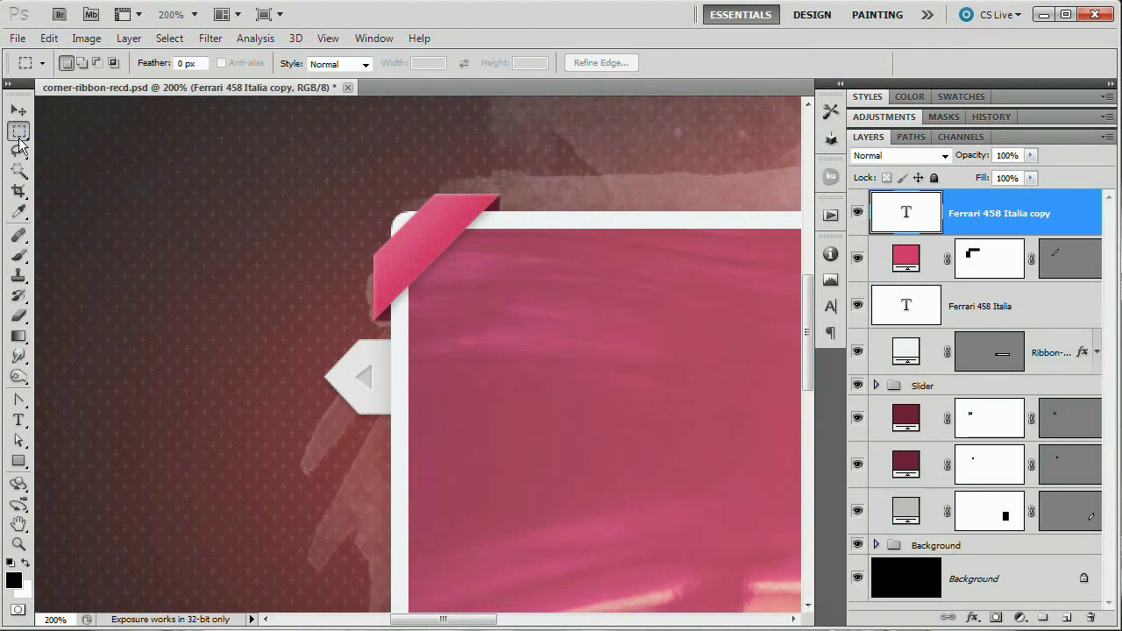
pyautogui.press('v')
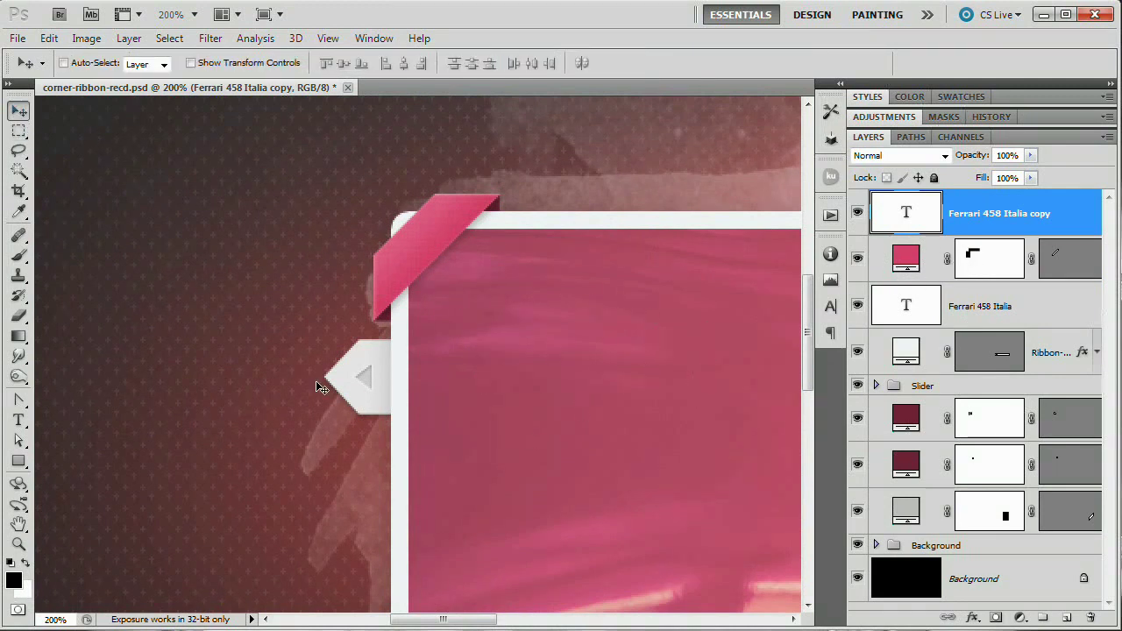
pyautogui.moveTo(586, 375); pyautogui.dragTo(362, 368)
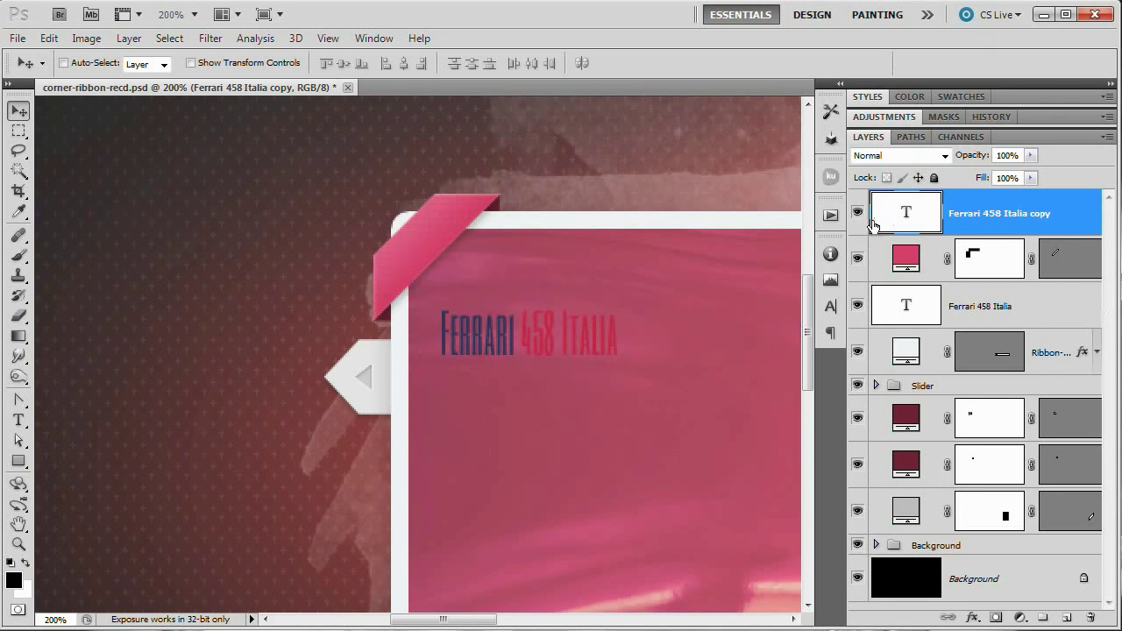
# Set the copied Ferrari 458 Italia title's text colour to white (ffffff) in the Character panel.
pyautogui.click(328, 38)
pyautogui.moveTo(373, 38)
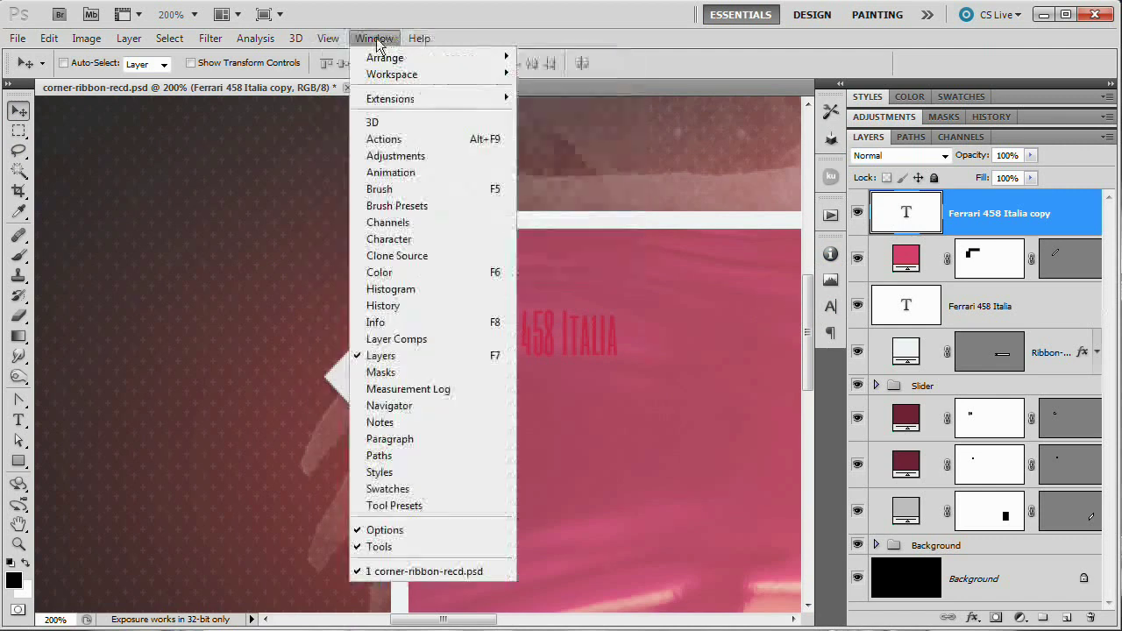
pyautogui.click(403, 238)
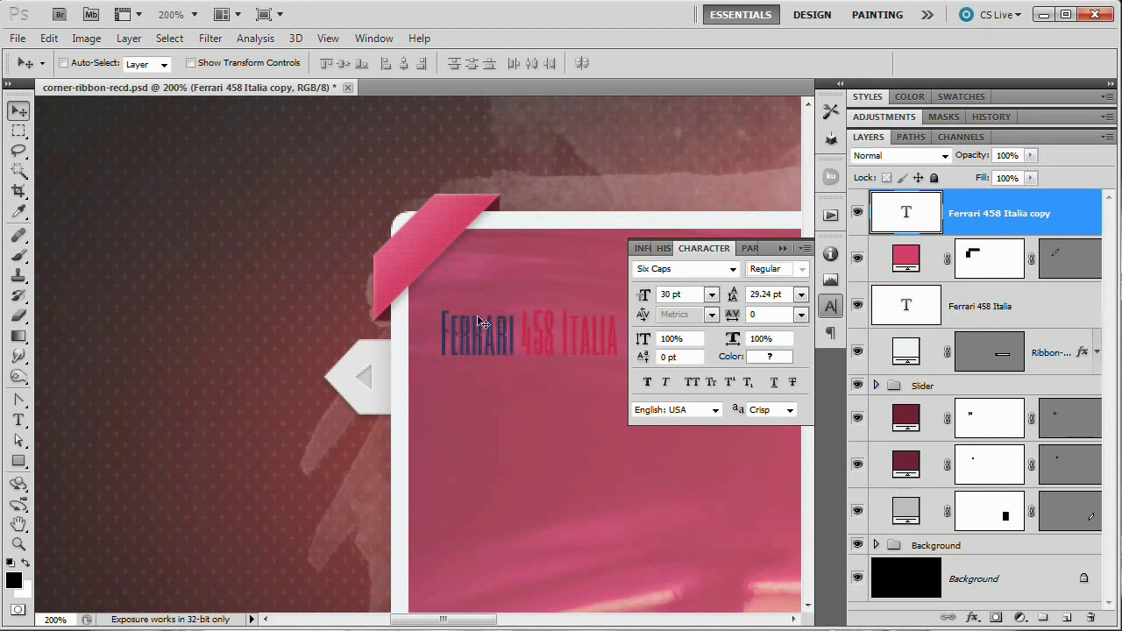
pyautogui.click(771, 356)
pyautogui.moveTo(651, 276); pyautogui.dragTo(534, 156)
pyautogui.moveTo(746, 159); pyautogui.dragTo(835, 162)
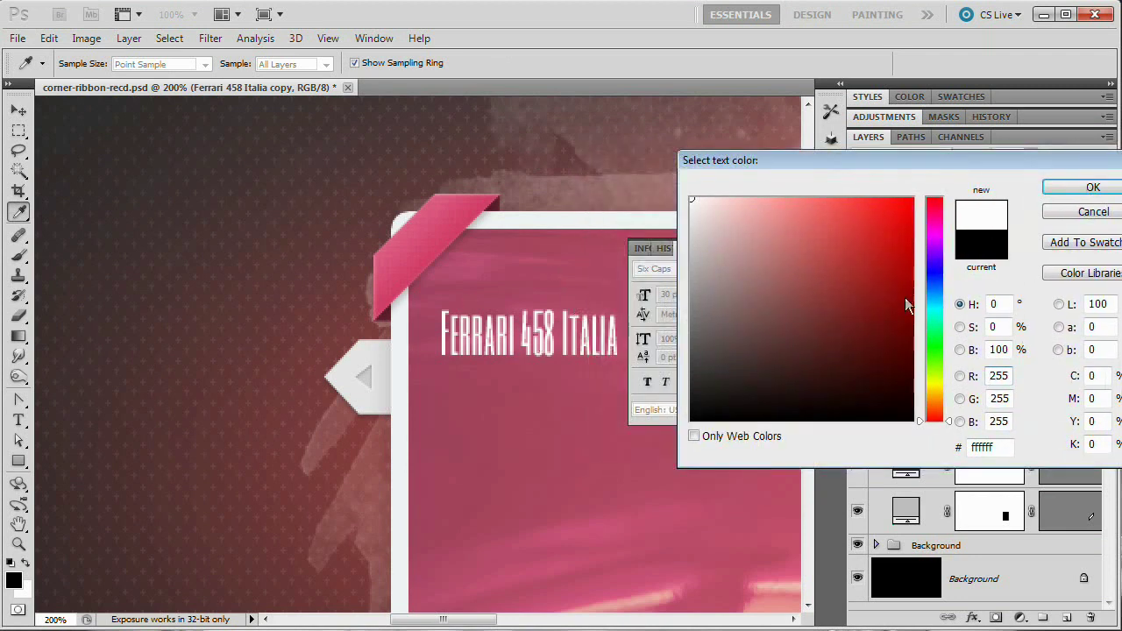
pyautogui.click(1092, 188)
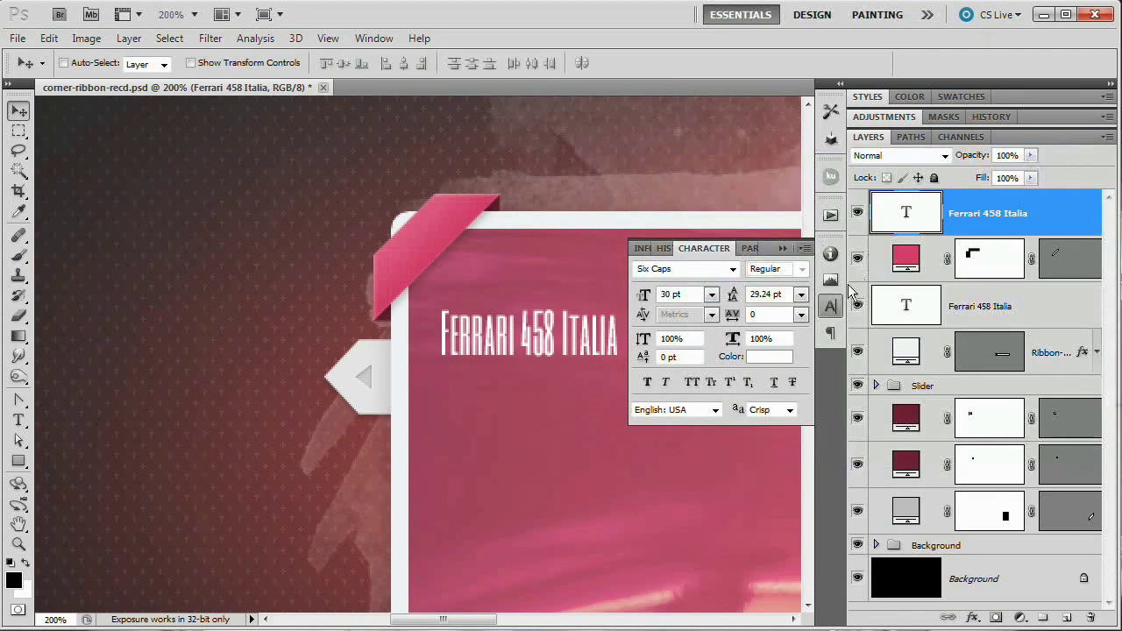
pyautogui.click(830, 305)
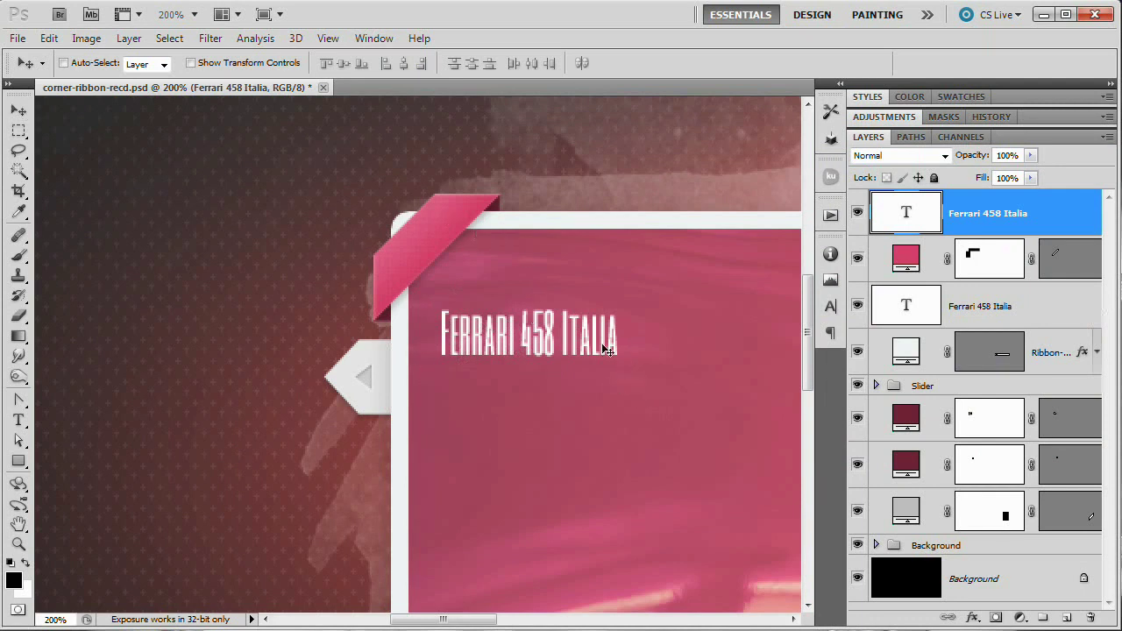
pyautogui.hotkey('ctrl', 't')
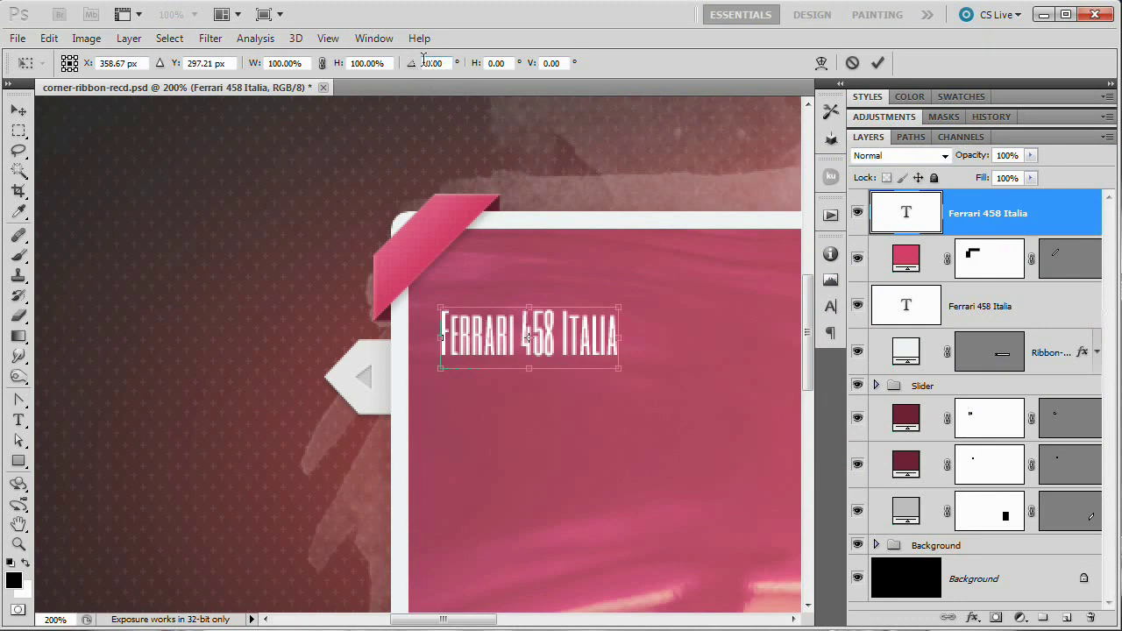
# Rotate the copied title -45° and scale it to about 76%, then commit the transform.
pyautogui.moveTo(645, 305); pyautogui.dragTo(580, 235)
pyautogui.moveTo(552, 324); pyautogui.dragTo(578, 351)
pyautogui.moveTo(602, 283); pyautogui.dragTo(595, 305)
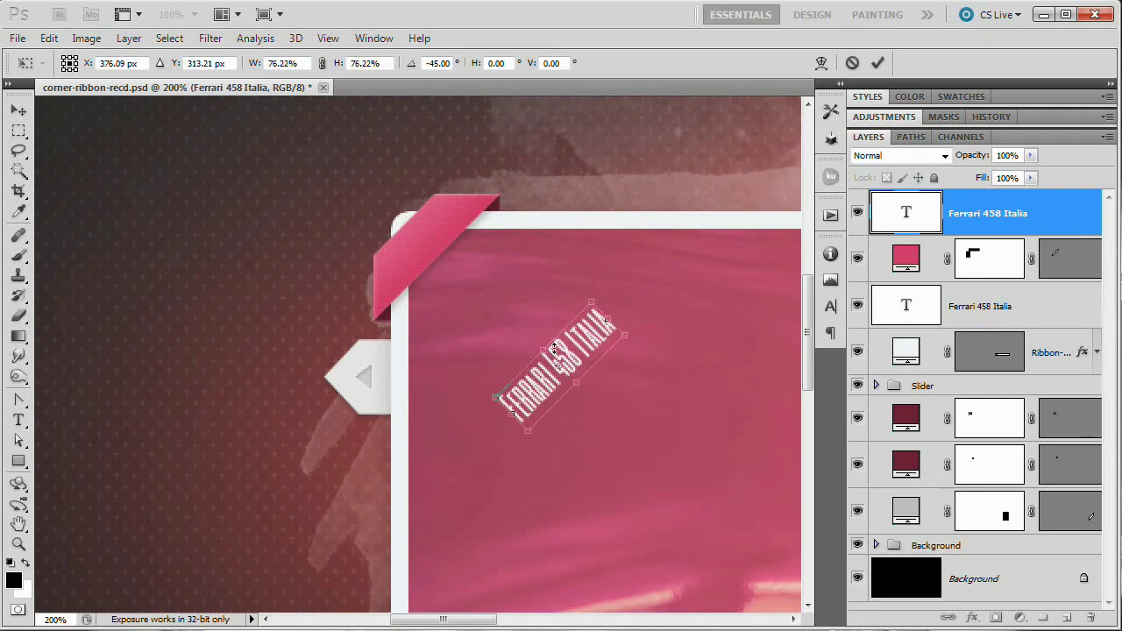
pyautogui.click(877, 65)
# Change the text to '562 HP', move it onto the corner ribbon and set 70% opacity.
pyautogui.doubleClick(907, 216)
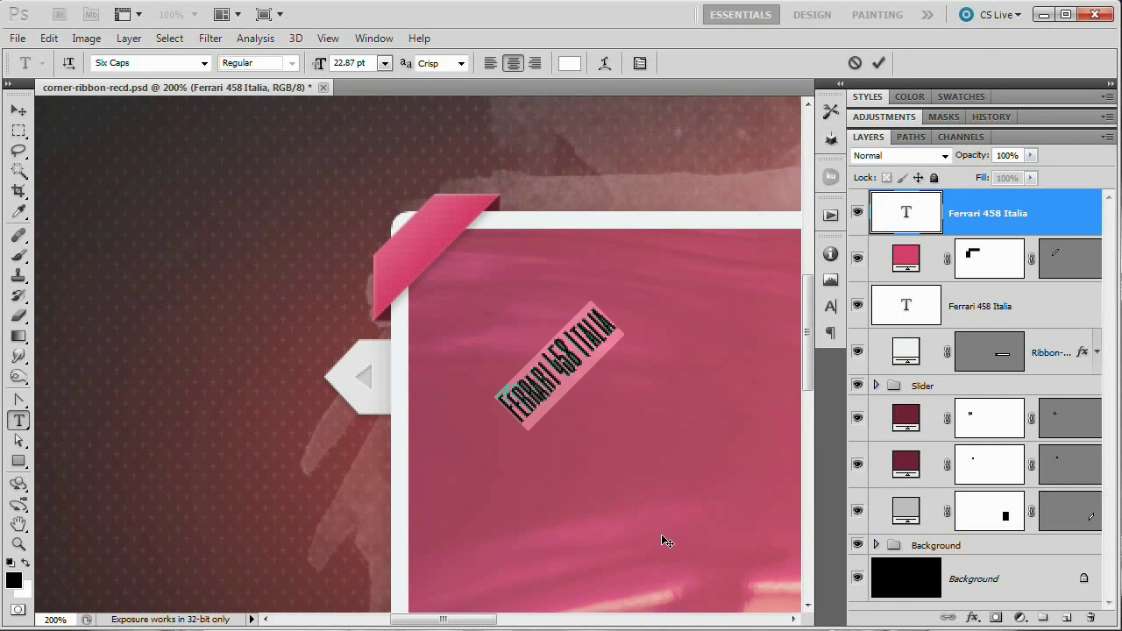
pyautogui.write('Ferr')
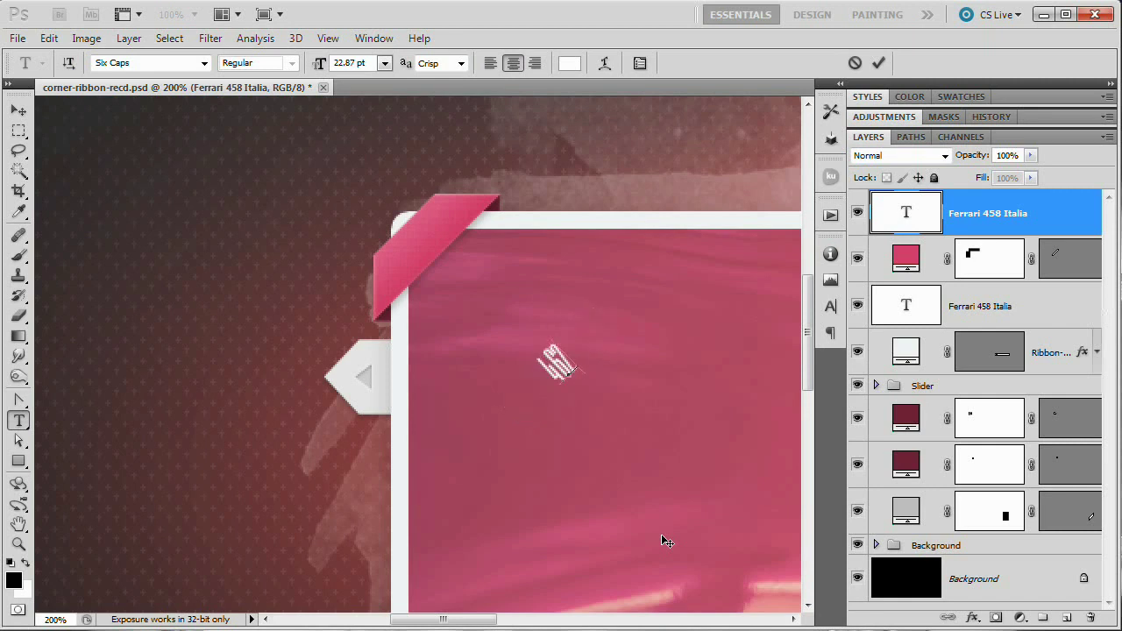
pyautogui.write('ari')
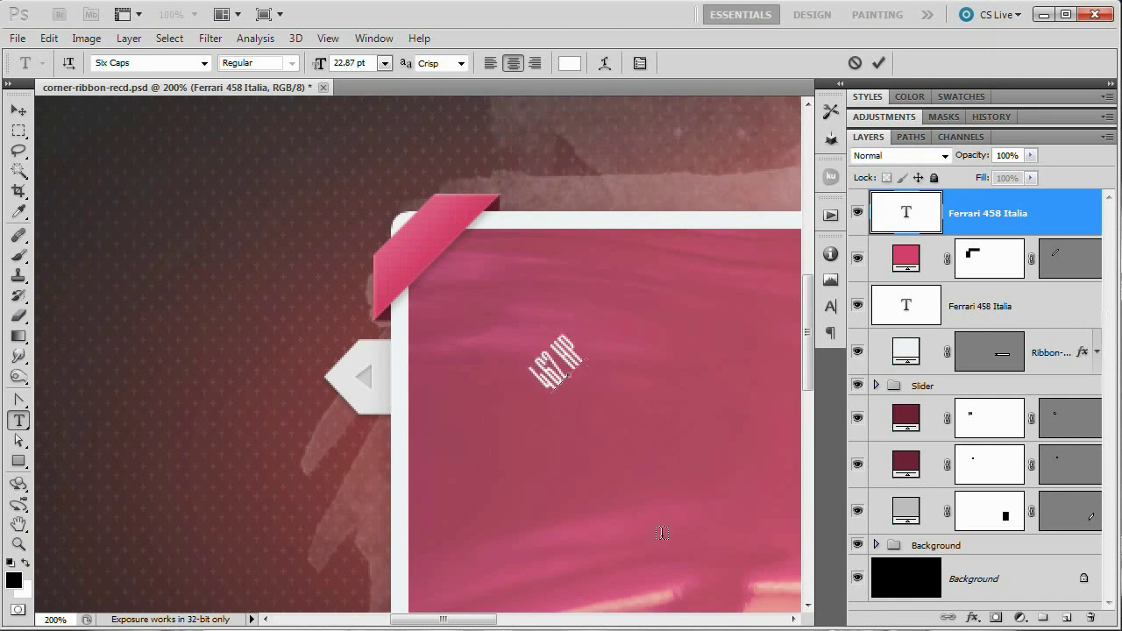
pyautogui.write(' 458')
pyautogui.hotkey('ctrl', 'Return')
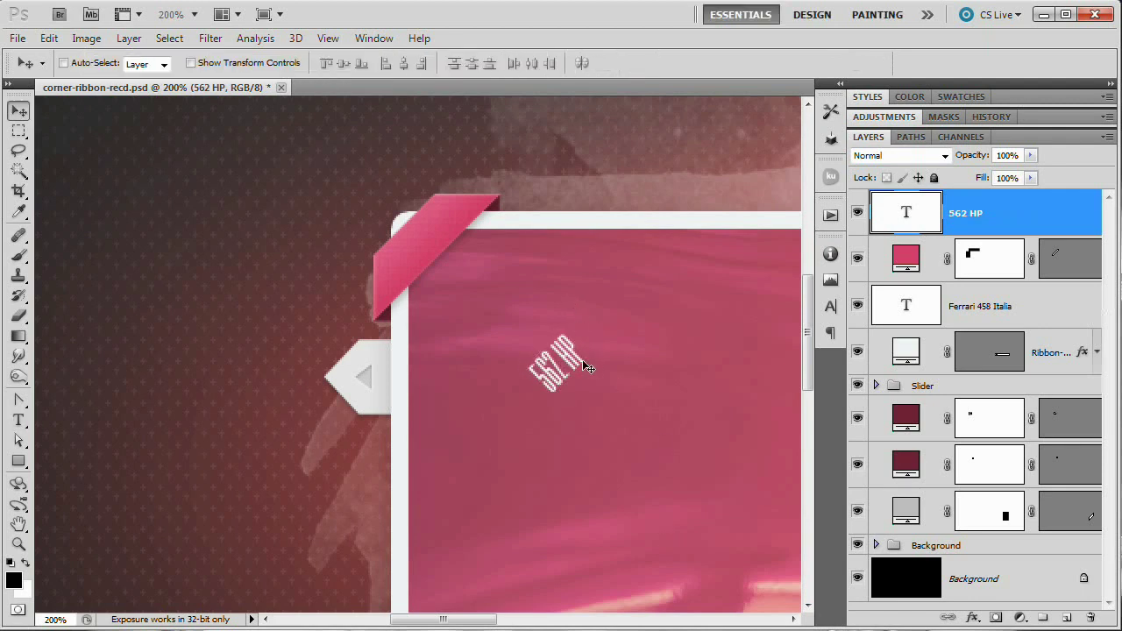
pyautogui.moveTo(589, 365); pyautogui.dragTo(436, 242)
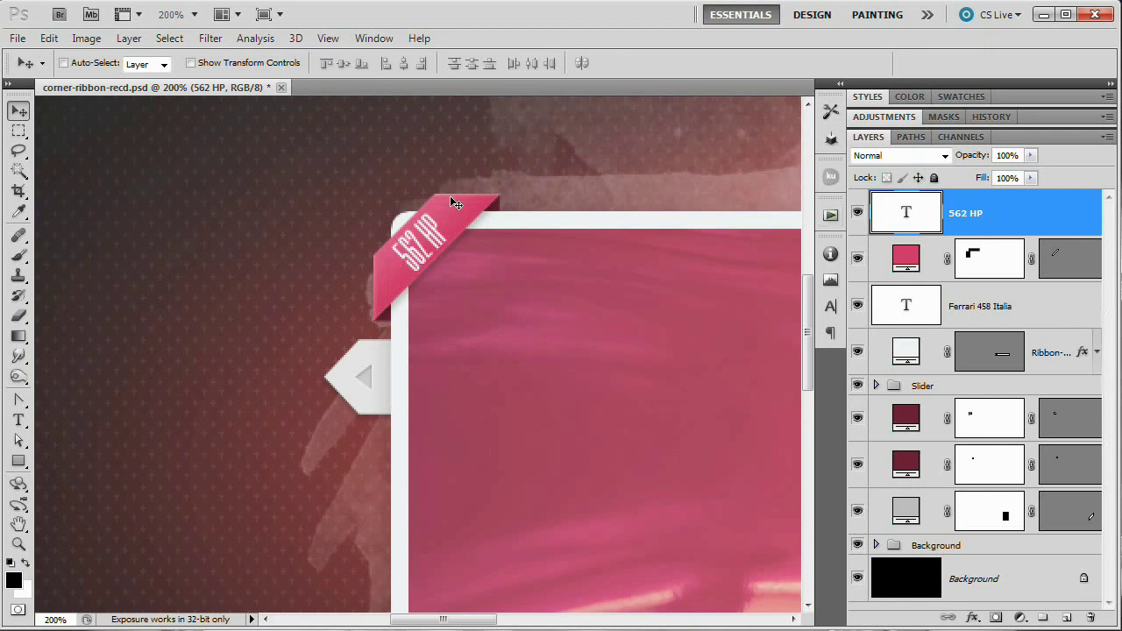
pyautogui.moveTo(986, 157); pyautogui.dragTo(960, 177)
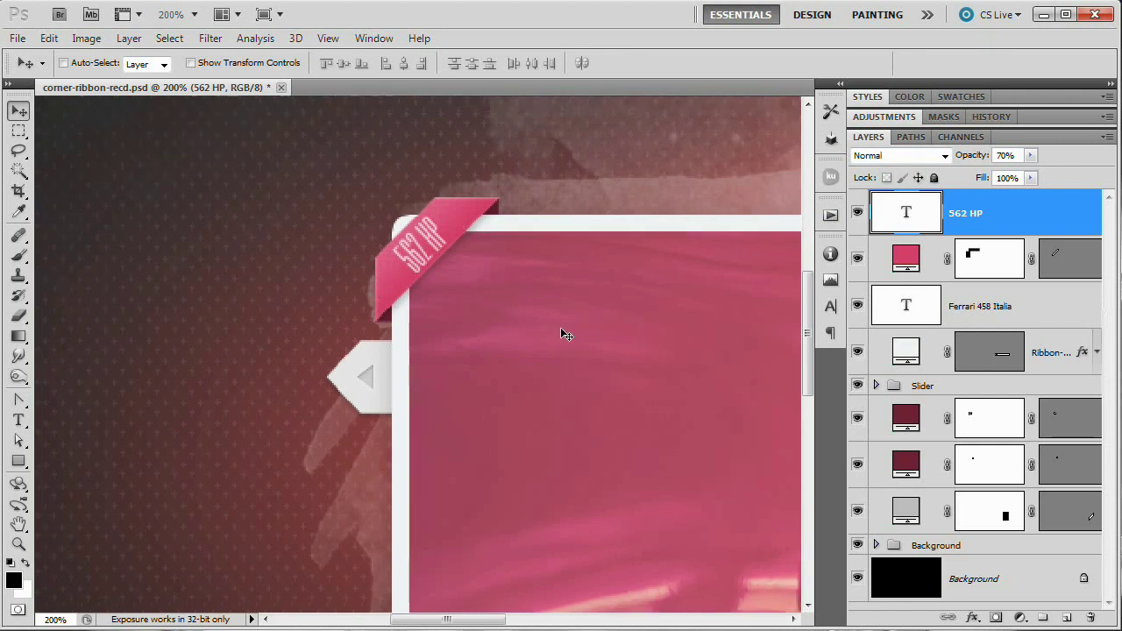
pyautogui.hotkey('ctrl', '-')
pyautogui.moveTo(596, 328); pyautogui.dragTo(410, 315)
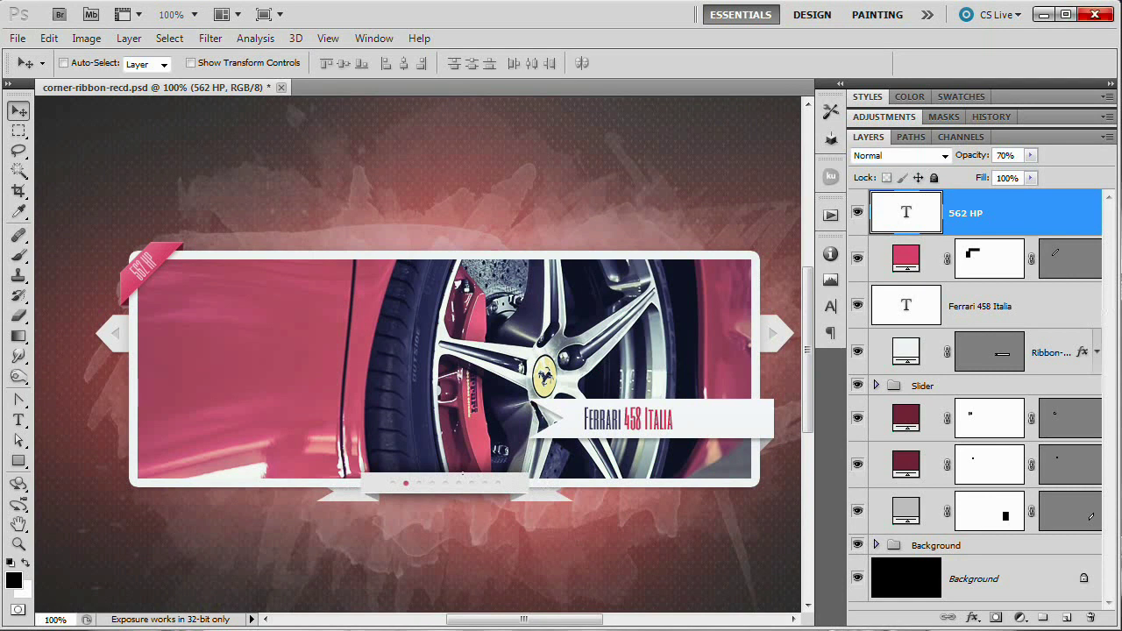
# Save, then draw a black rectangle across the card's lower-left area with the Rectangle tool.
pyautogui.hotkey('ctrl', 's')
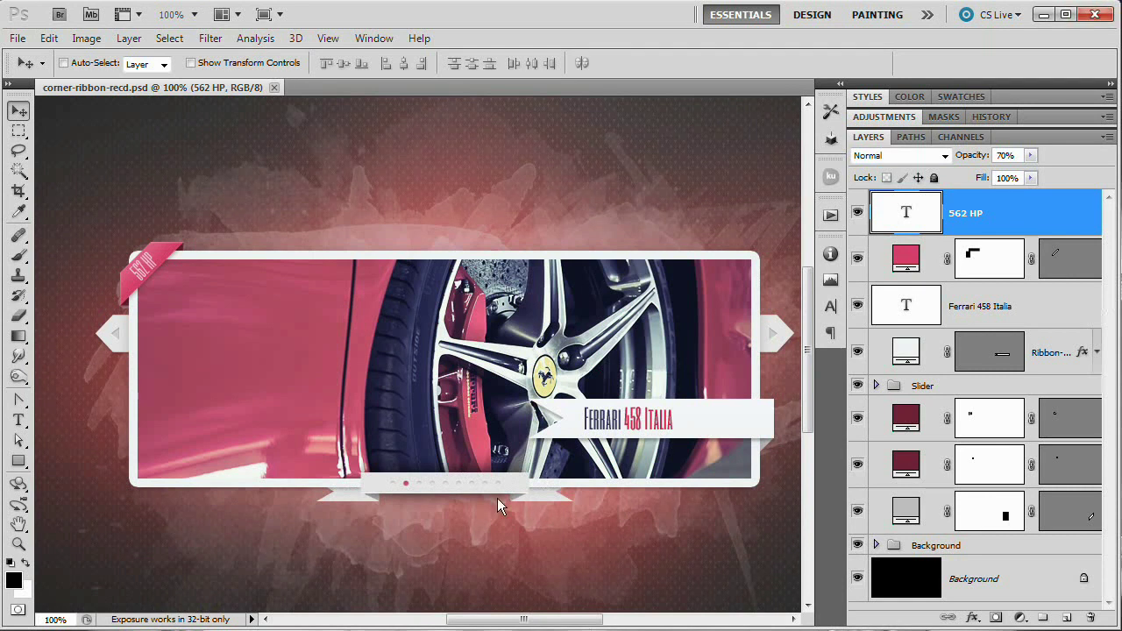
pyautogui.click(18, 462)
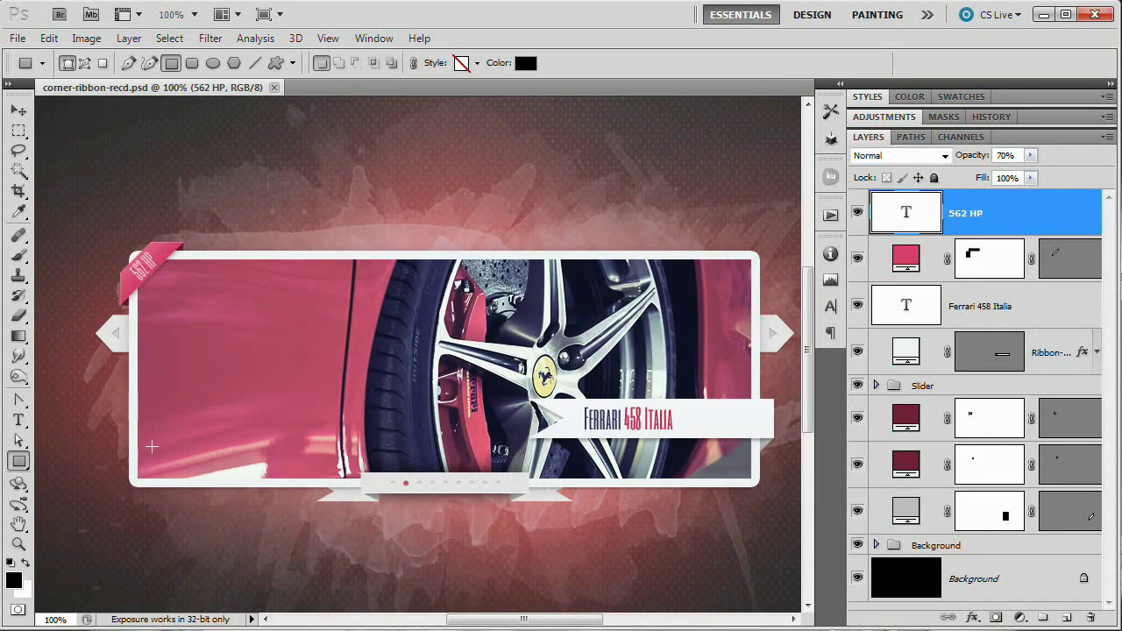
pyautogui.moveTo(211, 457); pyautogui.dragTo(570, 434)
pyautogui.press('z')
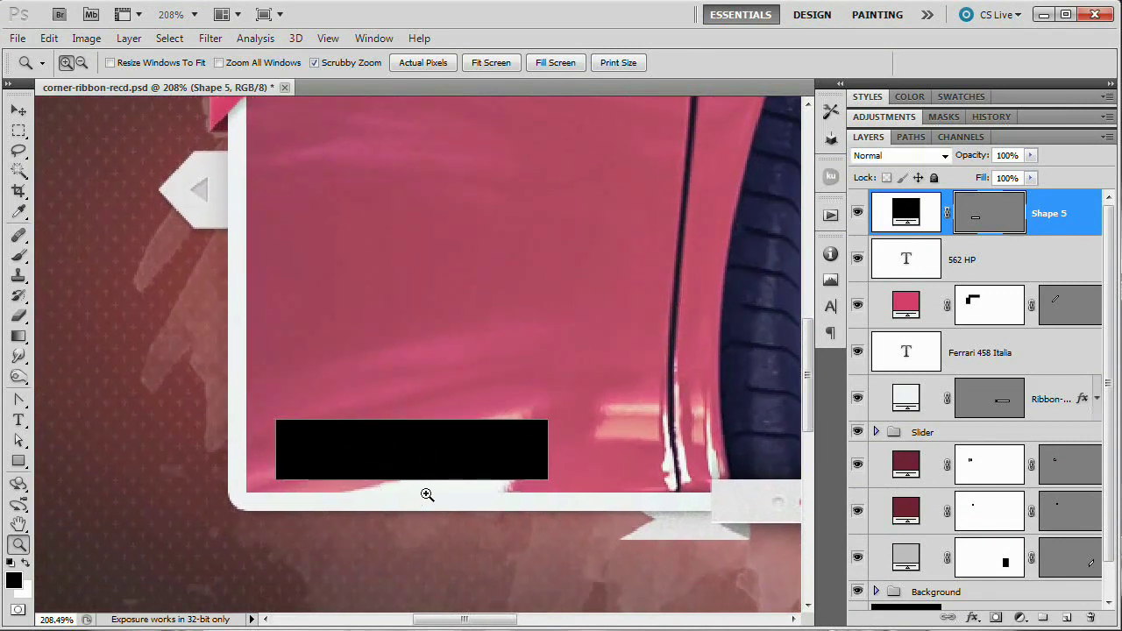
pyautogui.moveTo(477, 288); pyautogui.dragTo(491, 459)
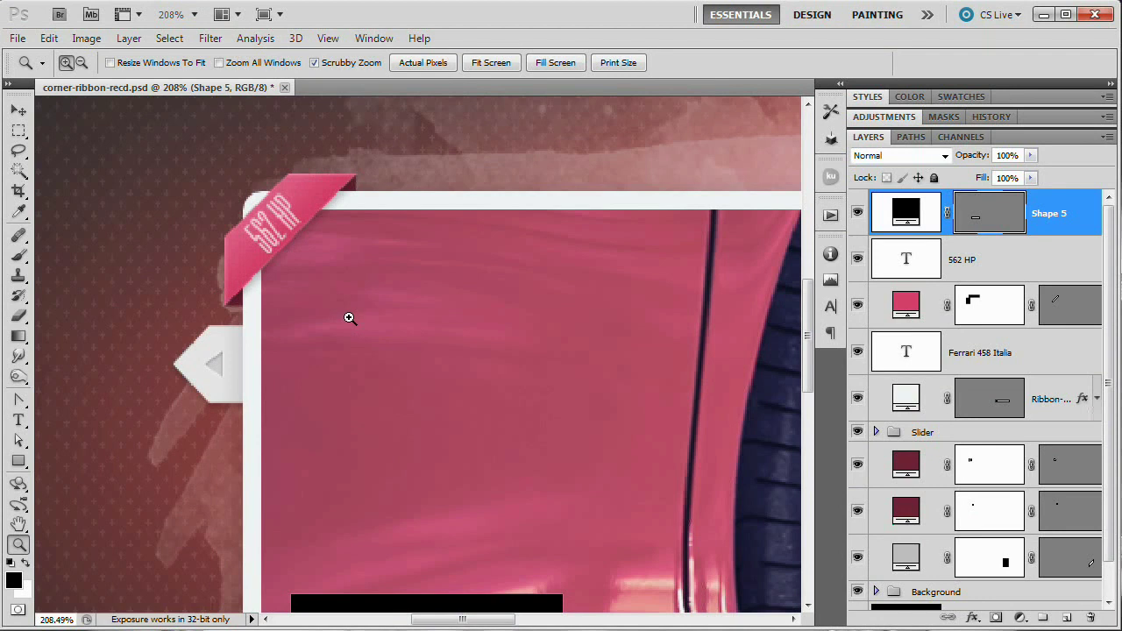
pyautogui.moveTo(408, 416); pyautogui.dragTo(391, 242)
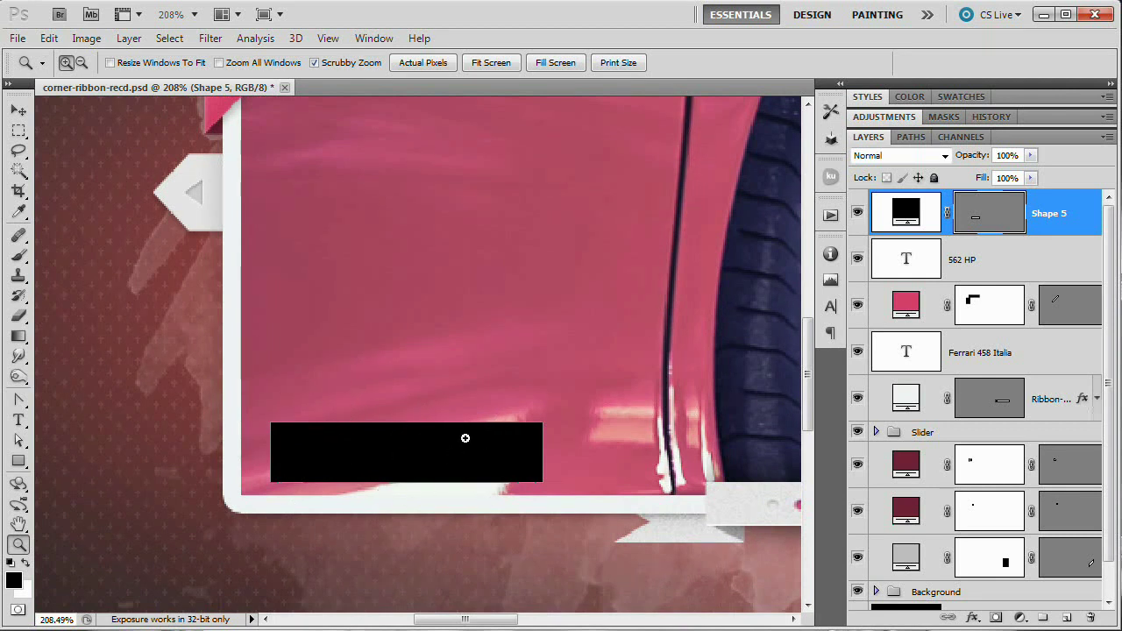
pyautogui.scroll(1, 444, 426)
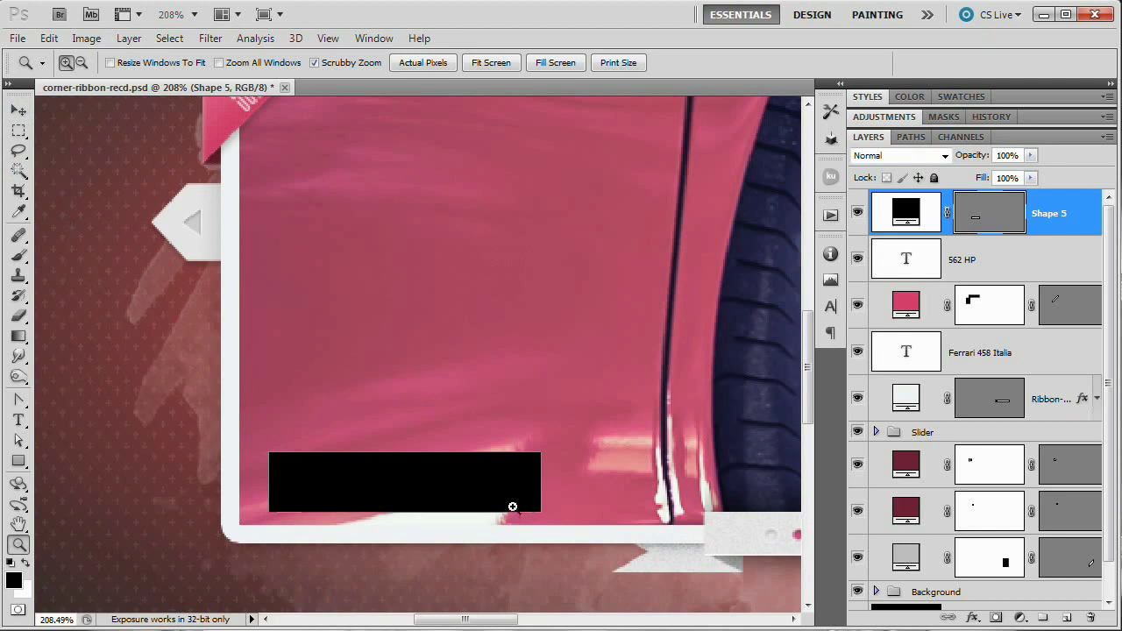
pyautogui.hotkey('ctrl', 't')
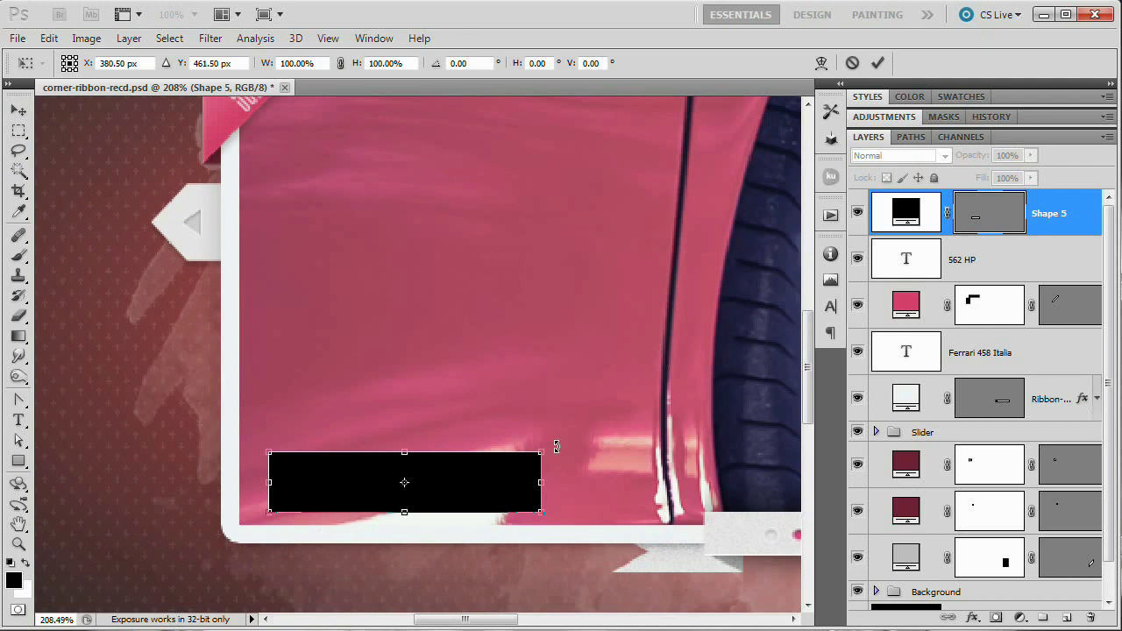
# Rotate the black bar 45 degrees and move it left over the slider's bottom-left corner.
pyautogui.moveTo(555, 447)
pyautogui.mouseDown()
pyautogui.moveTo(554, 488)
pyautogui.moveTo(513, 539)
pyautogui.mouseUp()
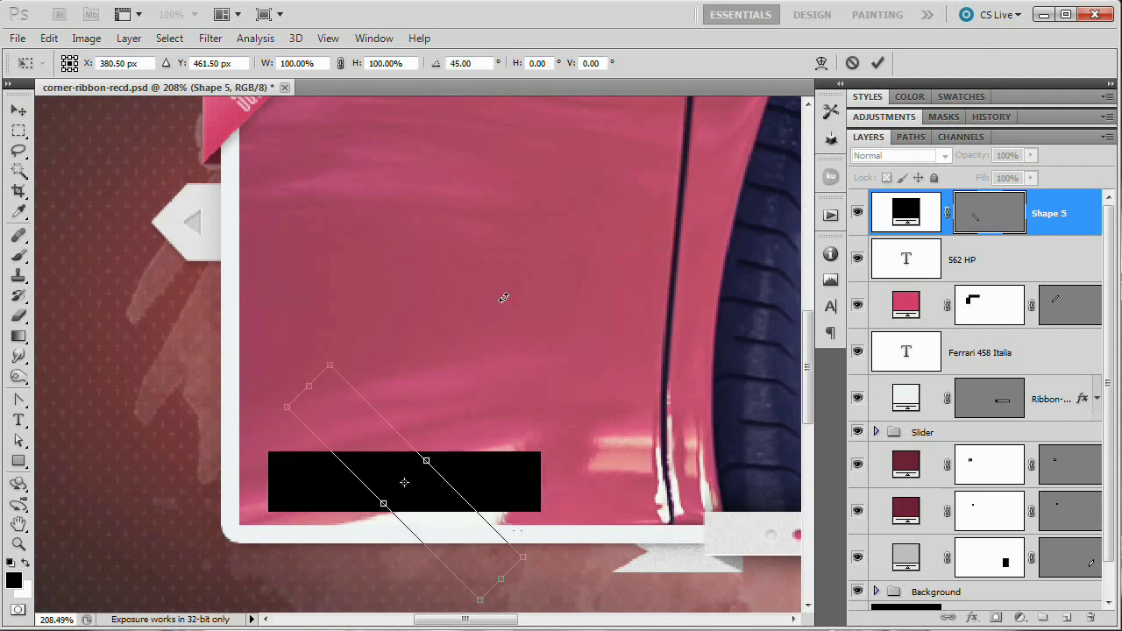
pyautogui.click(475, 63)
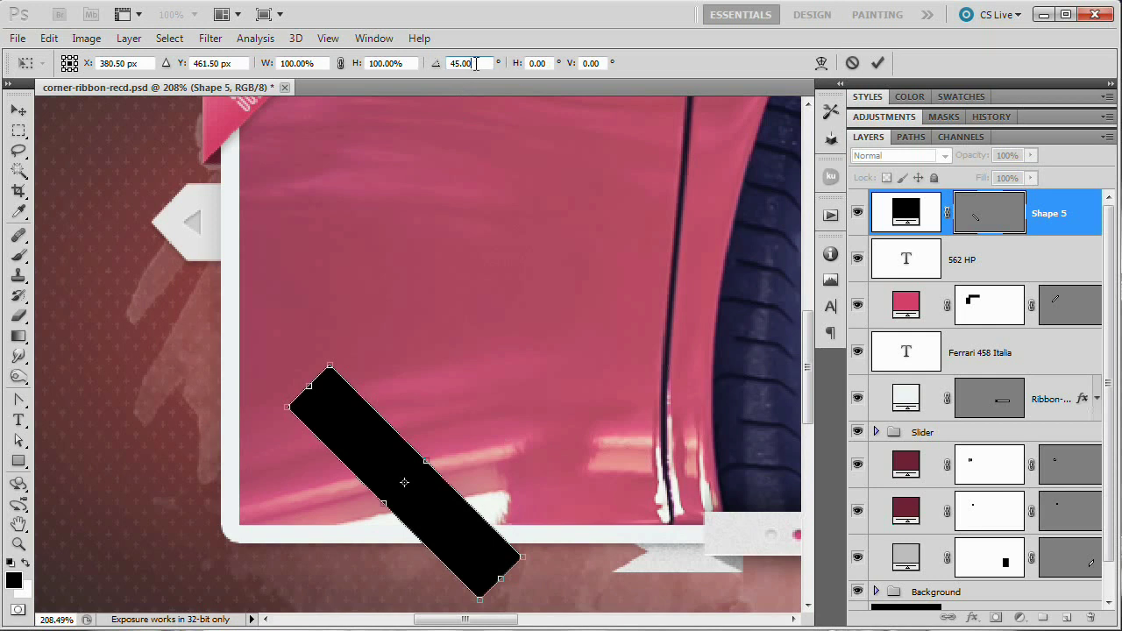
pyautogui.click(879, 63)
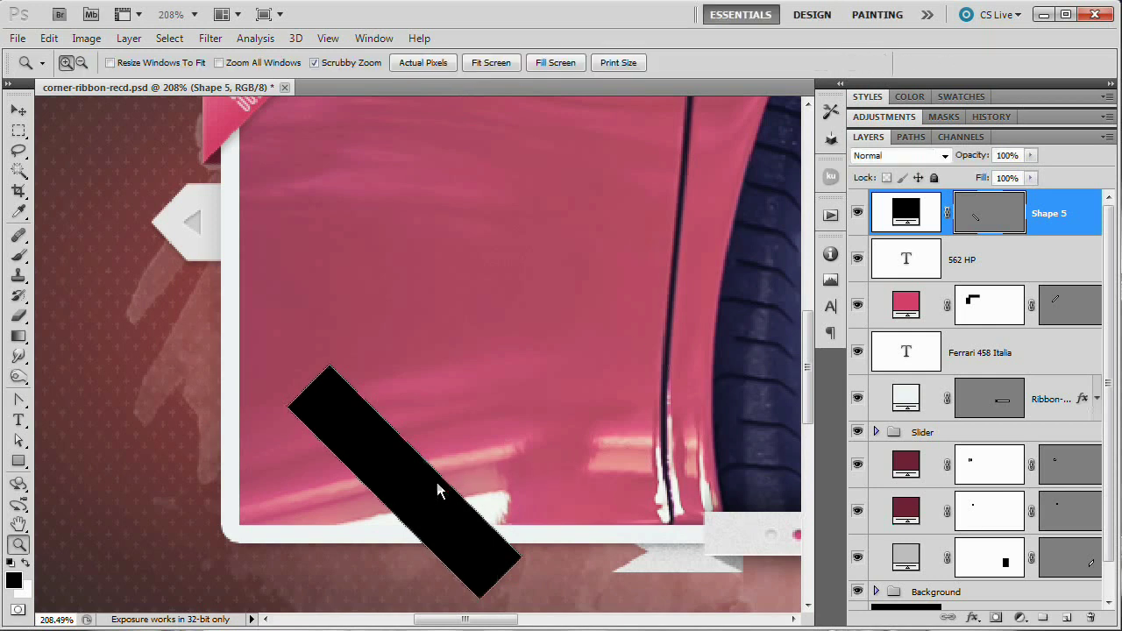
pyautogui.press('v')
pyautogui.moveTo(373, 500); pyautogui.dragTo(317, 512)
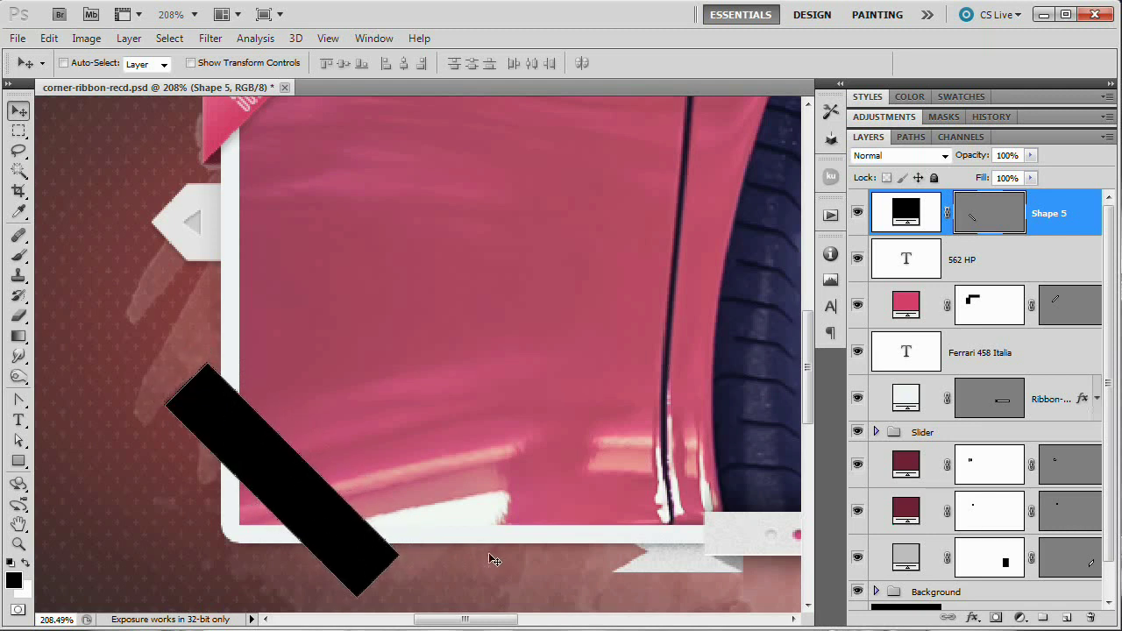
# Check the ribbons and title, then nudge the diagonal bar slightly down and right.
pyautogui.scroll(-2, 303, 452)
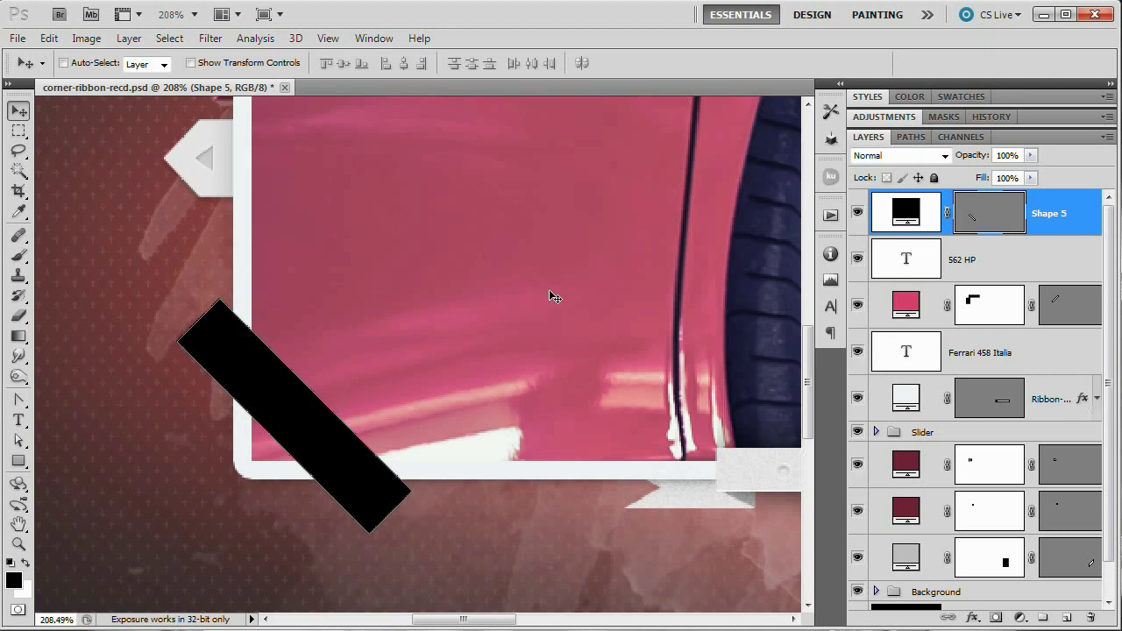
pyautogui.moveTo(515, 262); pyautogui.dragTo(473, 380)
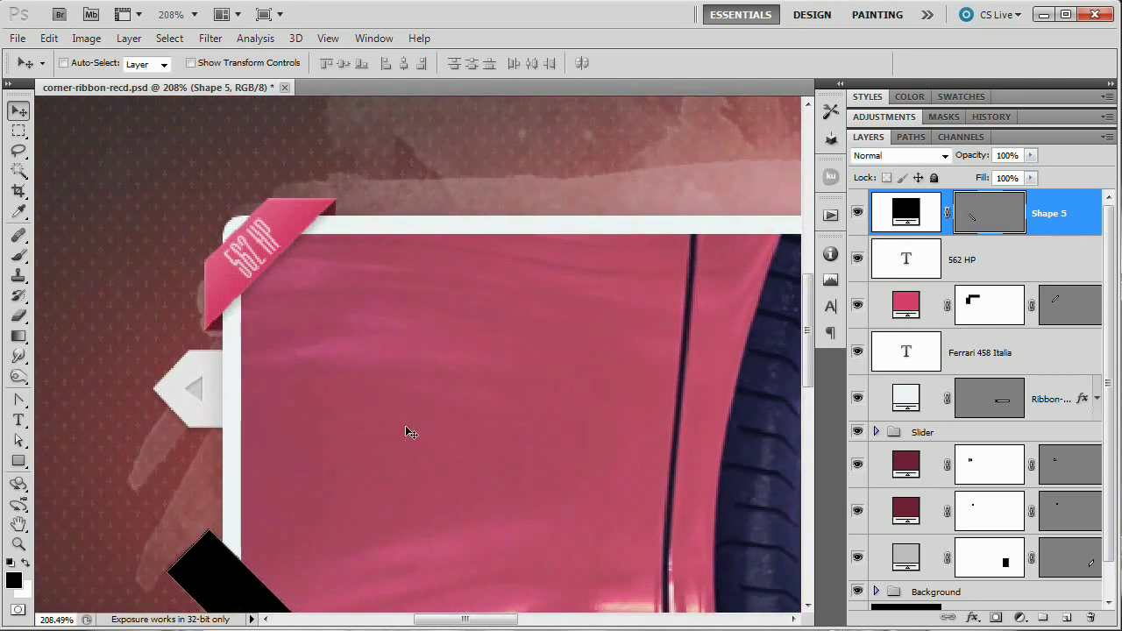
pyautogui.moveTo(423, 491); pyautogui.dragTo(566, 438)
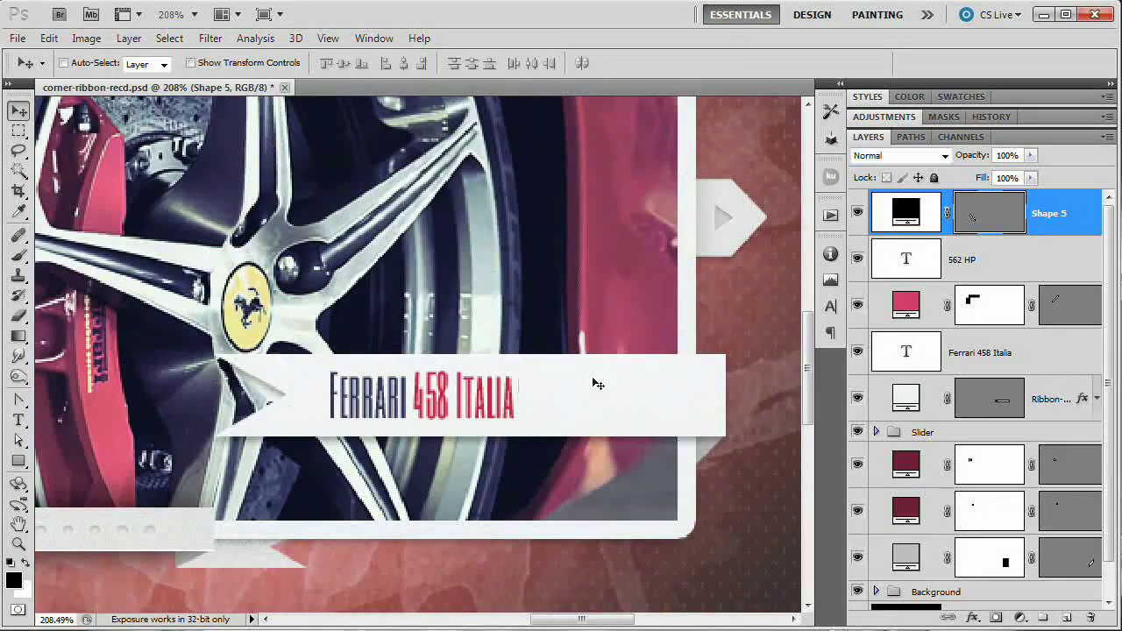
pyautogui.moveTo(597, 384); pyautogui.dragTo(283, 236)
pyautogui.moveTo(600, 372); pyautogui.dragTo(474, 351)
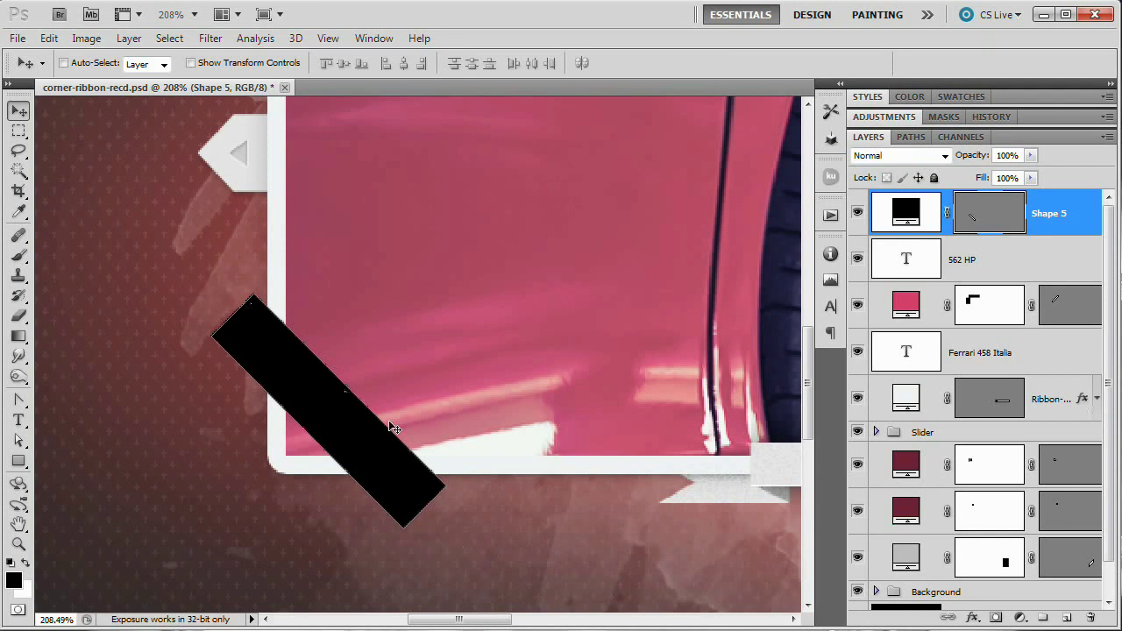
pyautogui.hotkey('ctrl', 't')
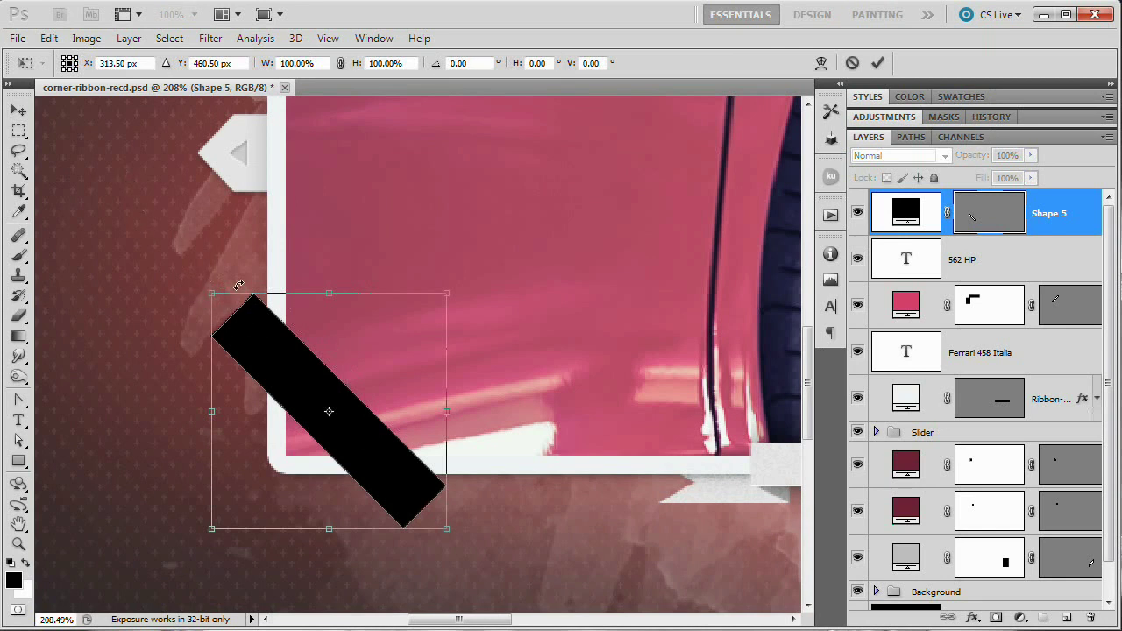
pyautogui.press('Return')
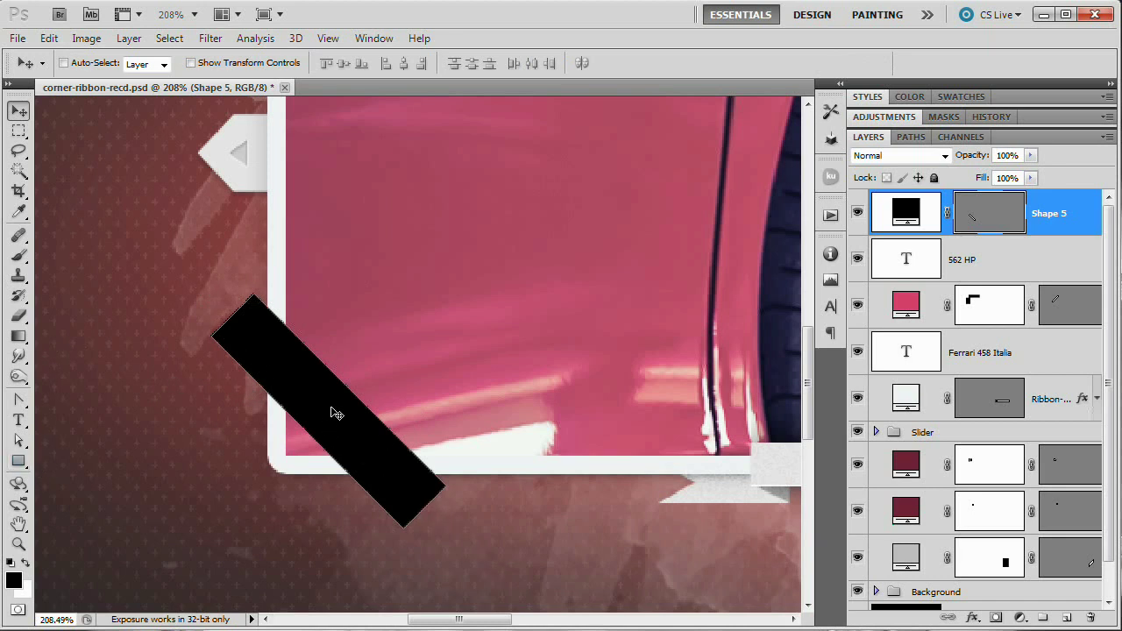
pyautogui.moveTo(335, 414); pyautogui.dragTo(348, 426)
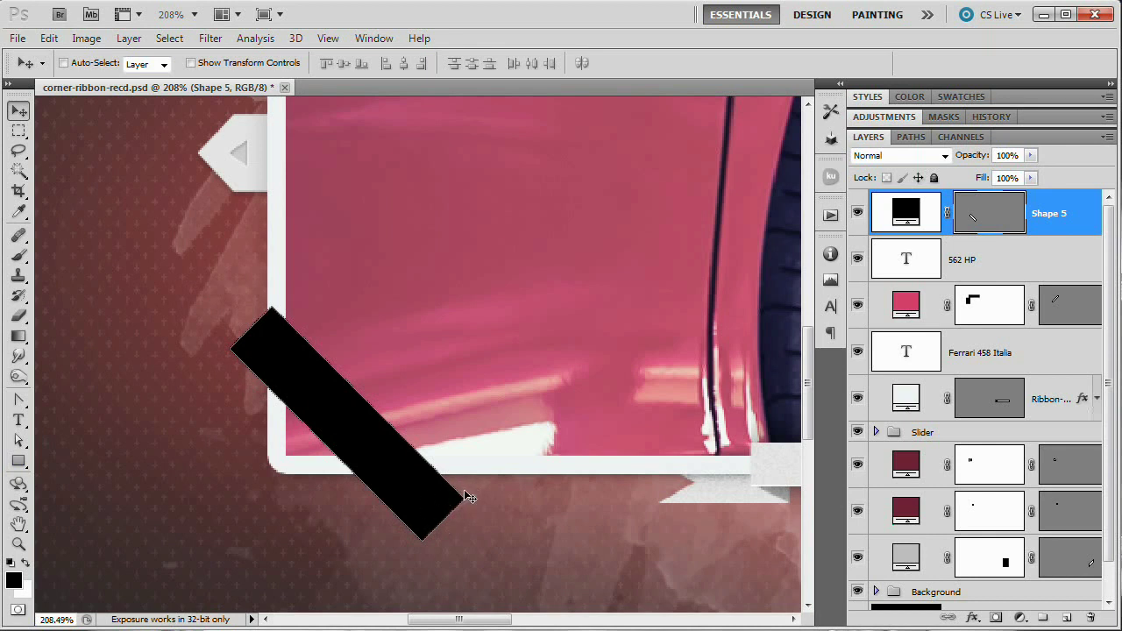
# Extend the bar's upper end toward the upper left by shifting its upper anchor points.
pyautogui.click(18, 440)
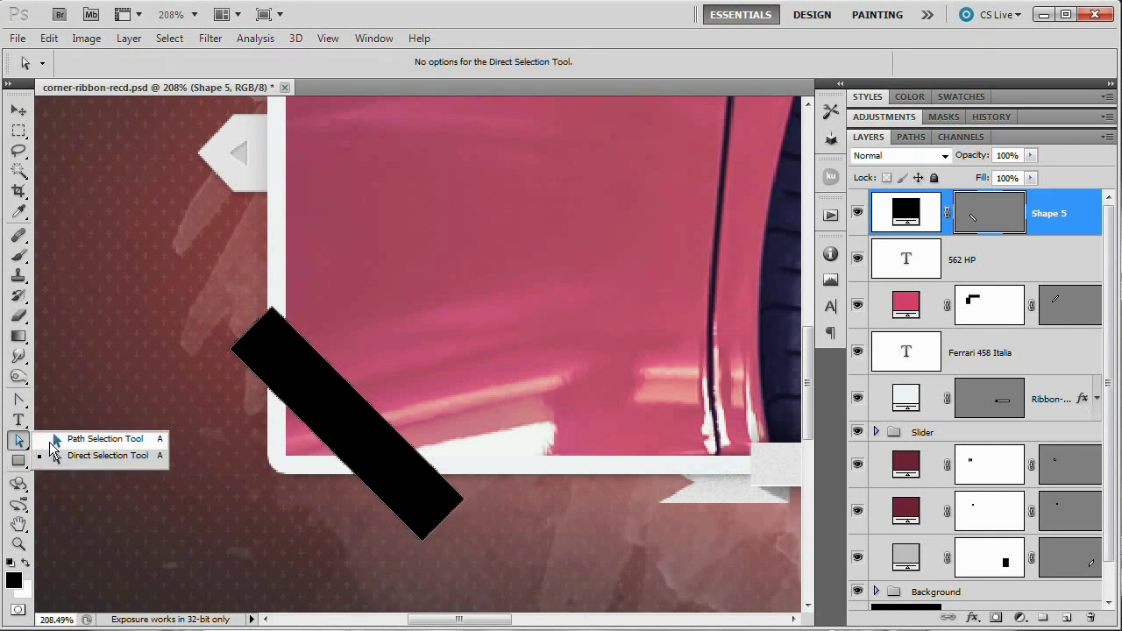
pyautogui.click(132, 461)
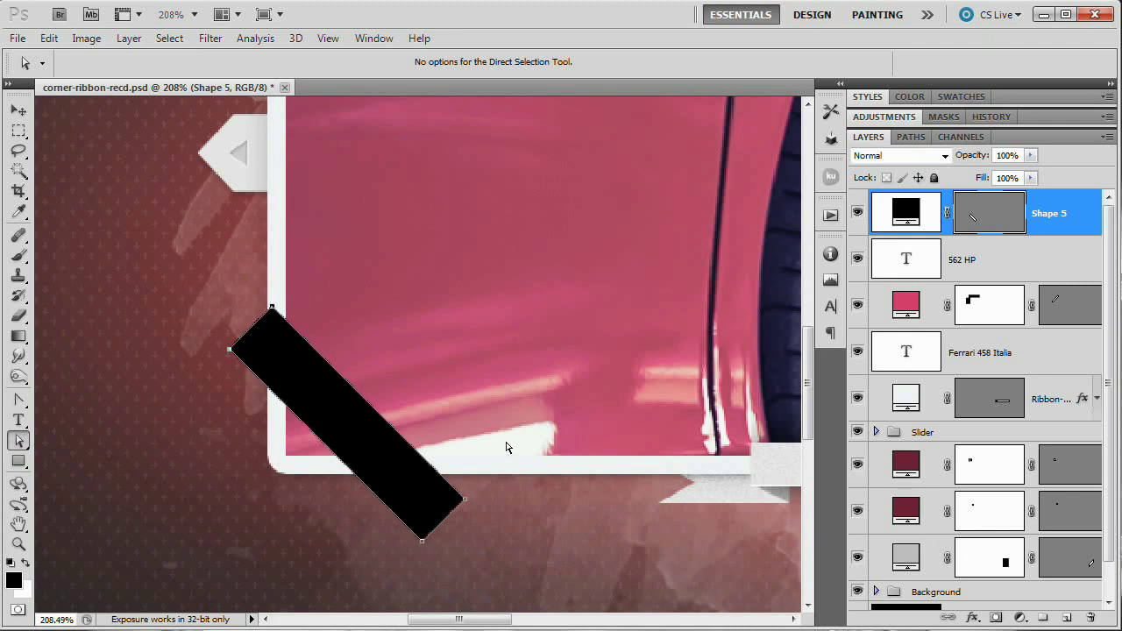
pyautogui.hotkey('shift', 'Up')
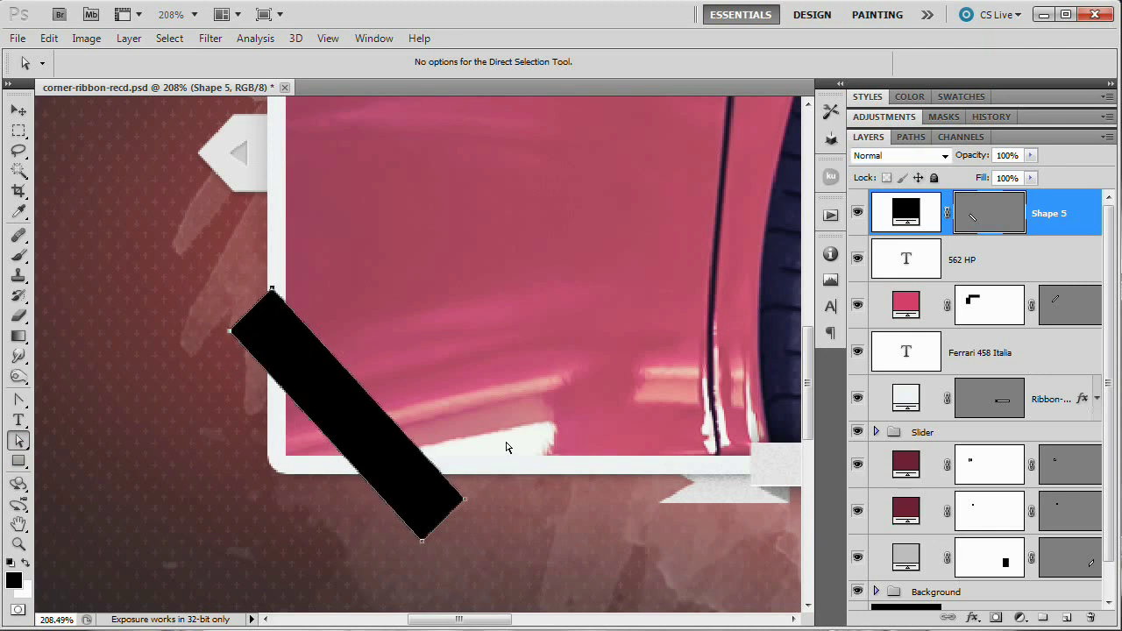
pyautogui.hotkey('shift', 'Left')
pyautogui.hotkey('shift', 'Up')
pyautogui.hotkey('shift', 'Left')
pyautogui.hotkey('shift', 'Up')
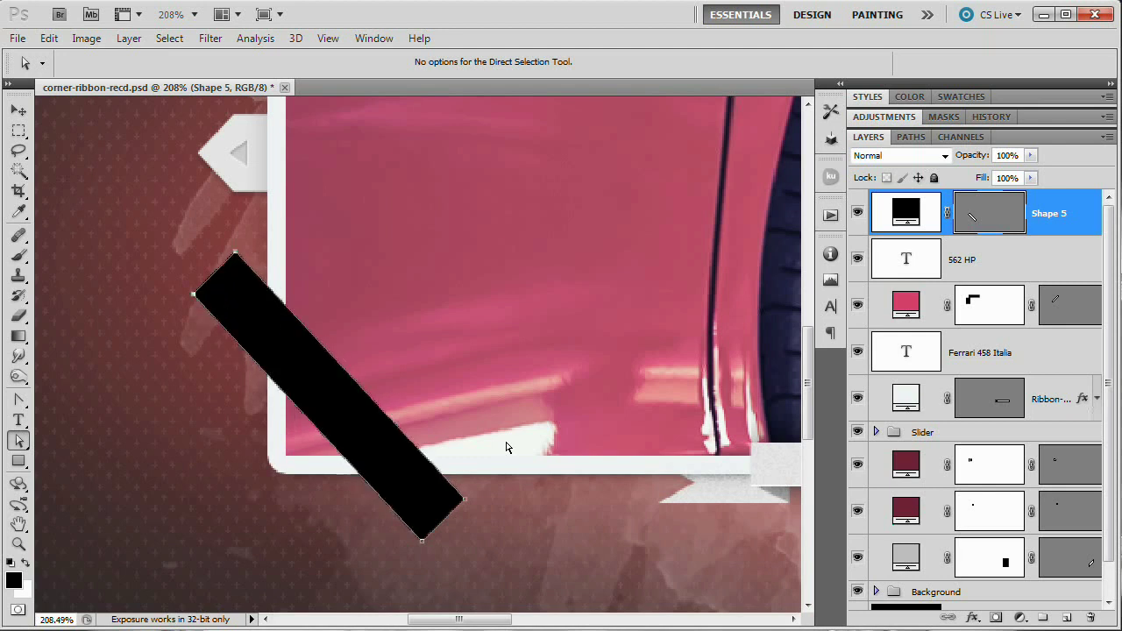
pyautogui.hotkey('shift', 'Up')
pyautogui.hotkey('shift', 'Left')
pyautogui.hotkey('shift', 'Up')
pyautogui.hotkey('shift', 'Left')
pyautogui.hotkey('shift', 'Up')
pyautogui.hotkey('shift', 'Left')
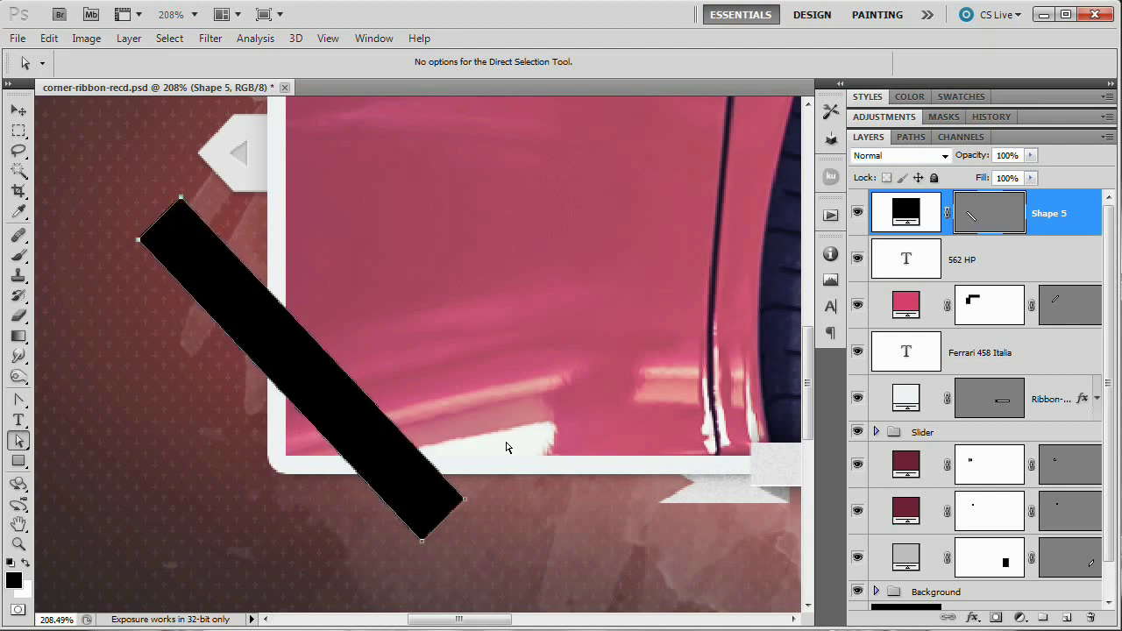
pyautogui.hotkey('shift', 'Left')
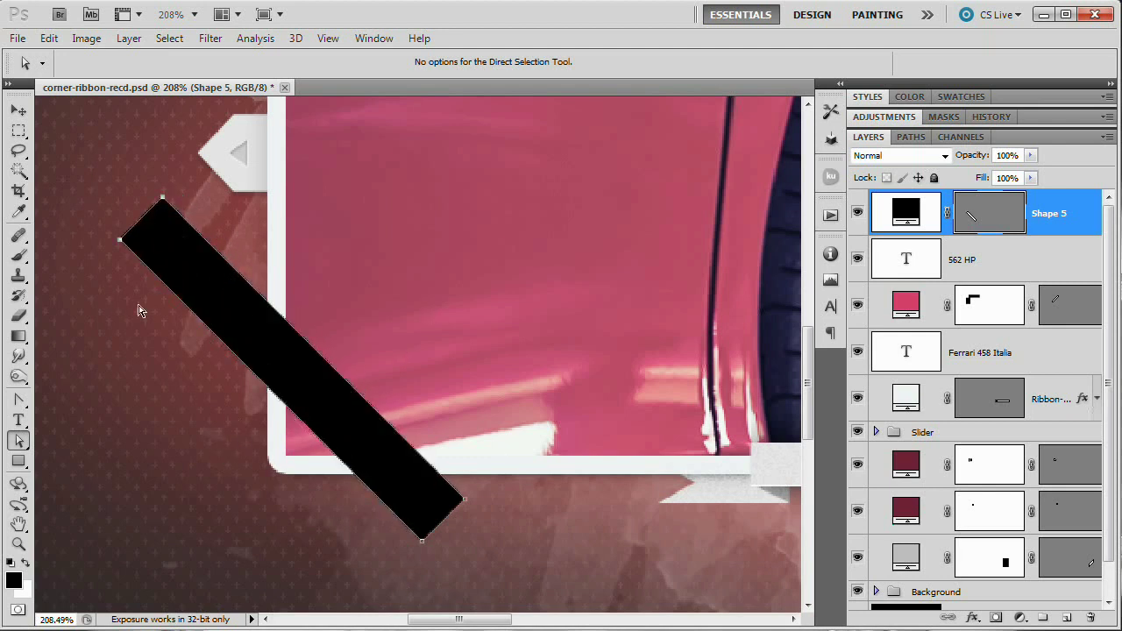
# Shift the lengthened black bar down and right over the card's corner.
pyautogui.click(19, 111)
pyautogui.moveTo(260, 345); pyautogui.dragTo(304, 383)
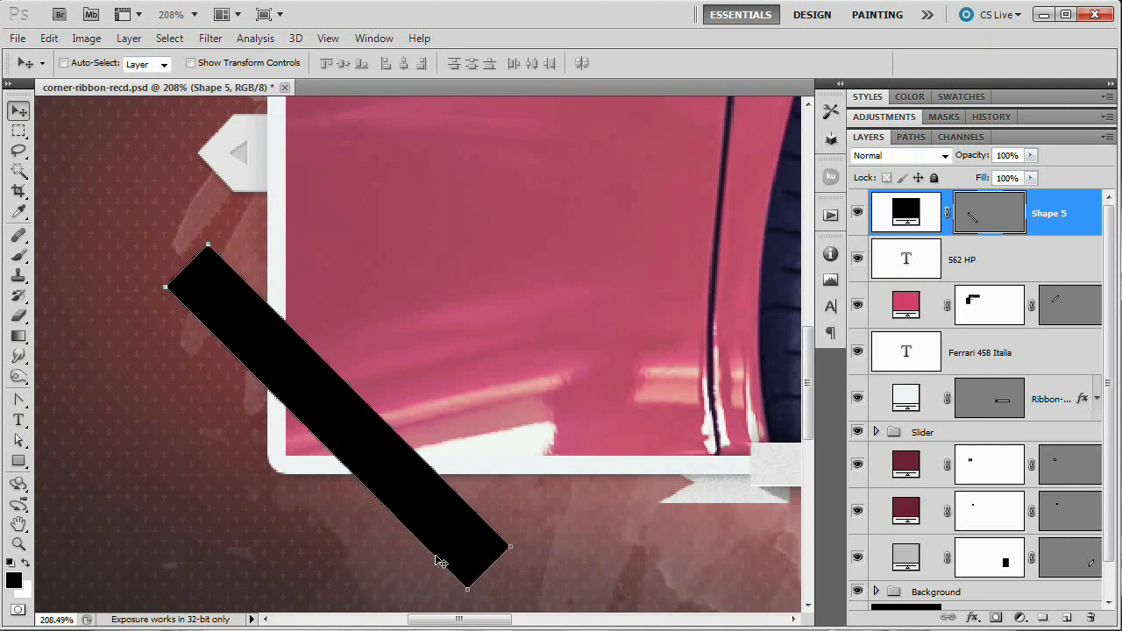
pyautogui.scroll(5, 369, 351)
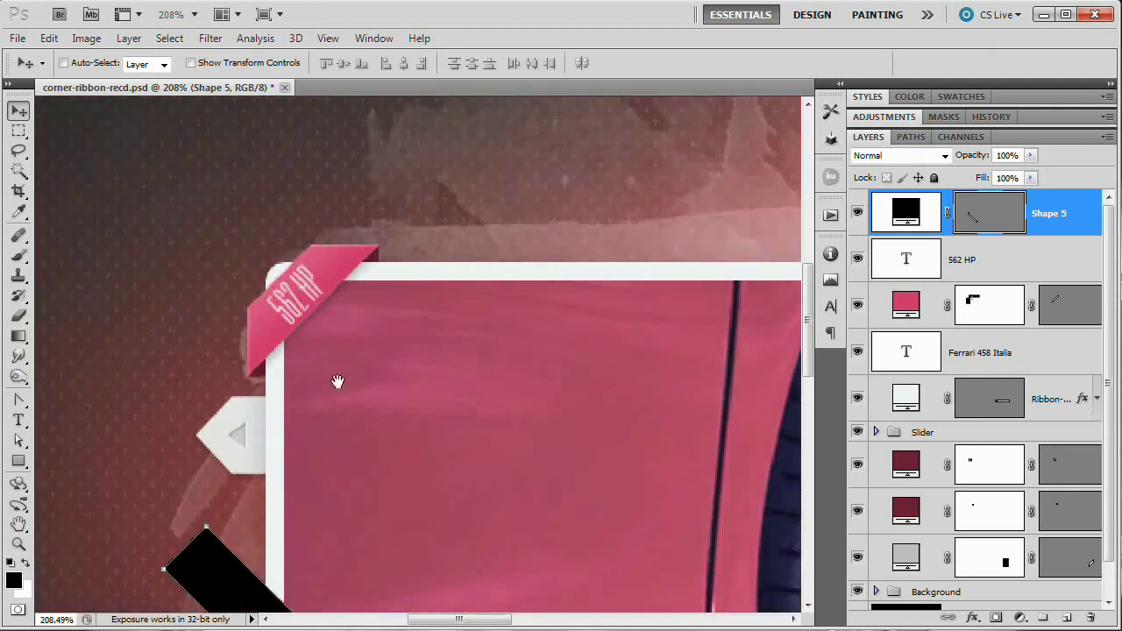
pyautogui.scroll(-6, 356, 447)
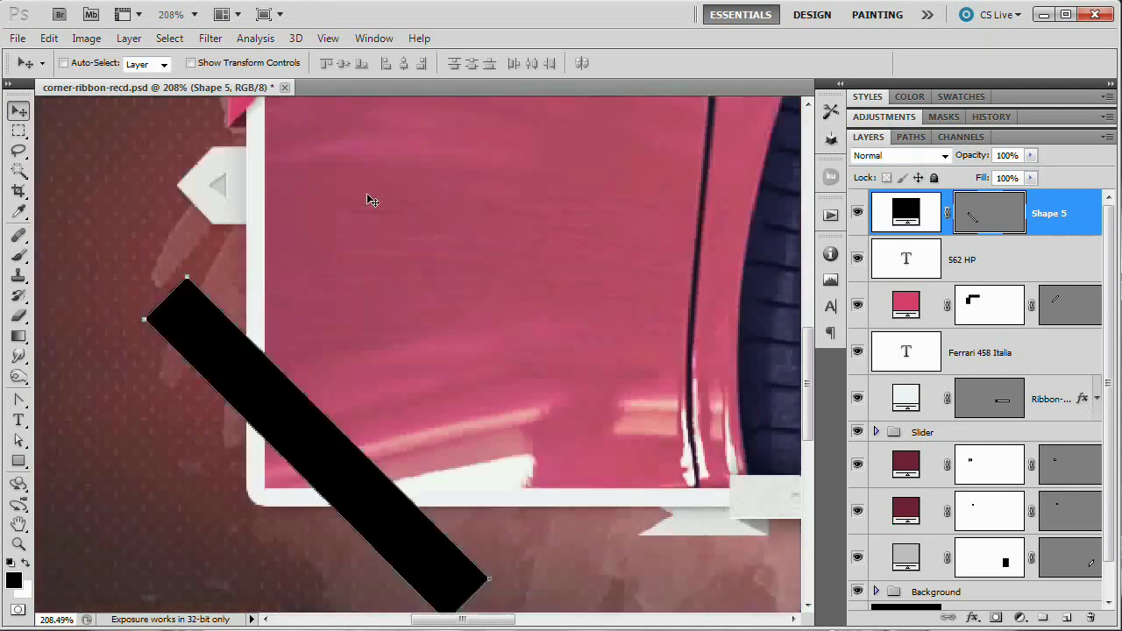
# Add a layer mask to the black bar from a rectangular selection around its upper end.
pyautogui.press('m')
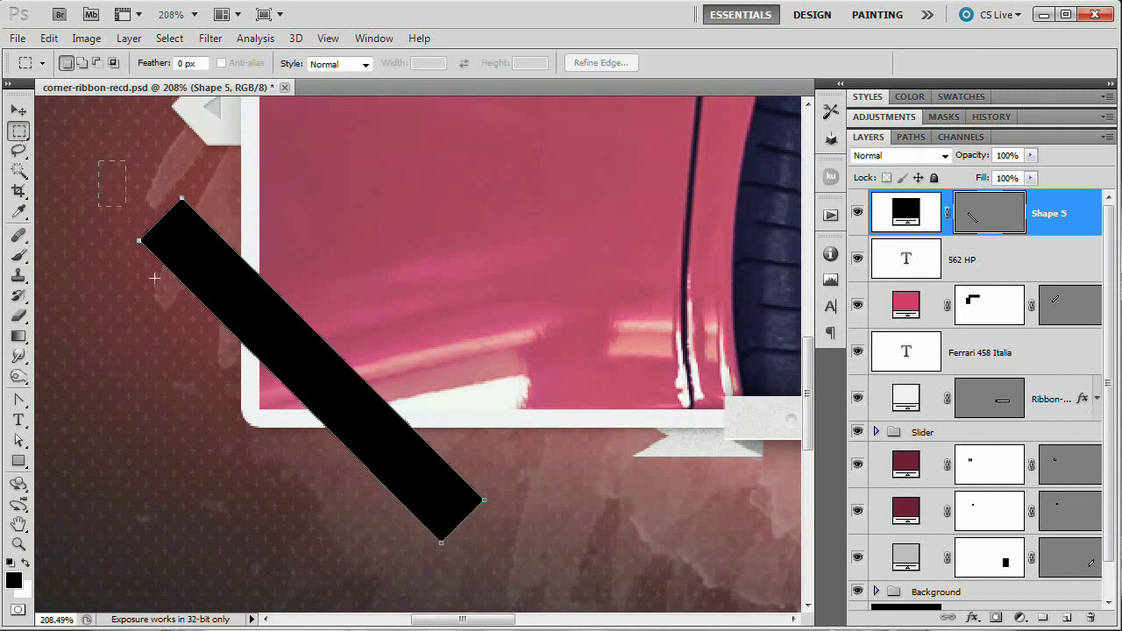
pyautogui.moveTo(155, 278); pyautogui.dragTo(239, 419)
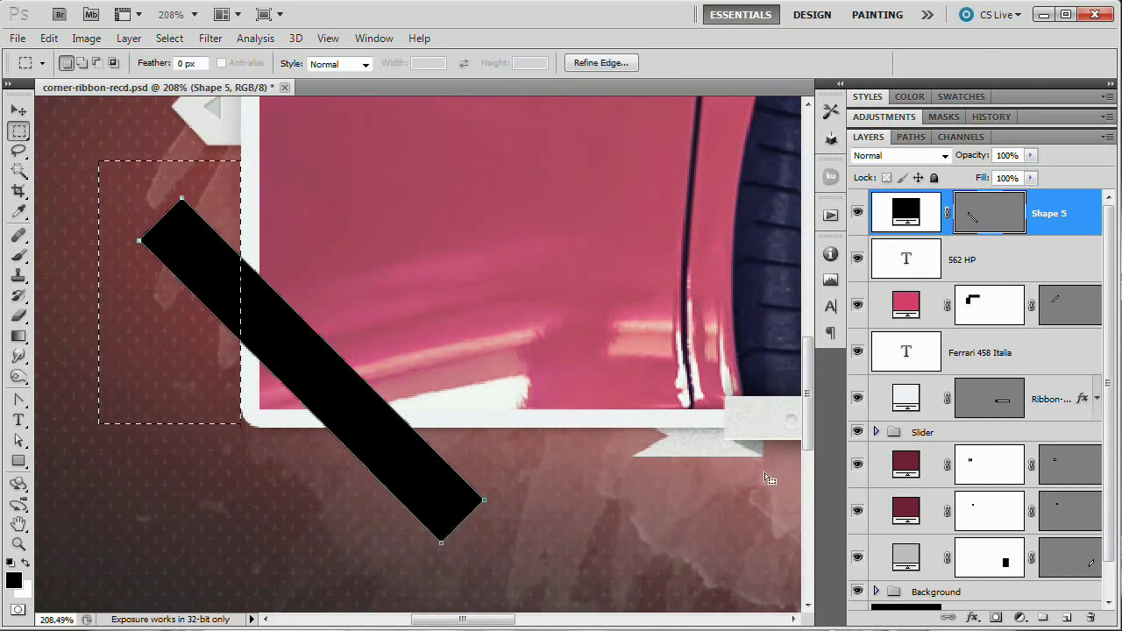
pyautogui.keyDown('alt'); pyautogui.click(996, 619); pyautogui.keyUp('alt')
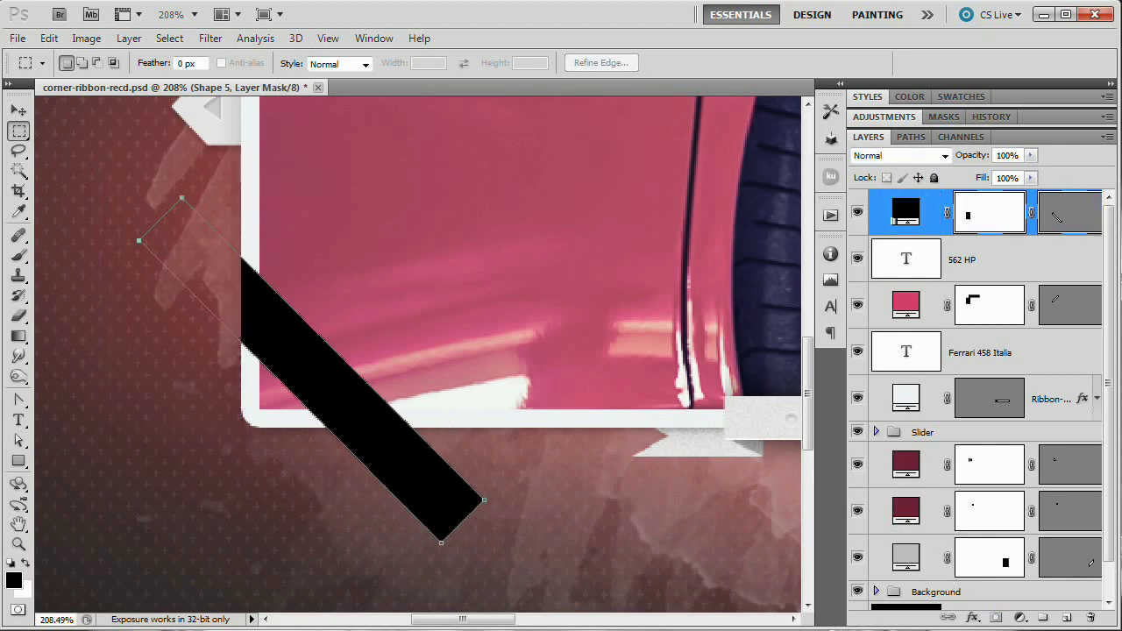
# Hide the band's lower end below the slider frame by filling the mask selection black.
pyautogui.moveTo(270, 563); pyautogui.dragTo(567, 427)
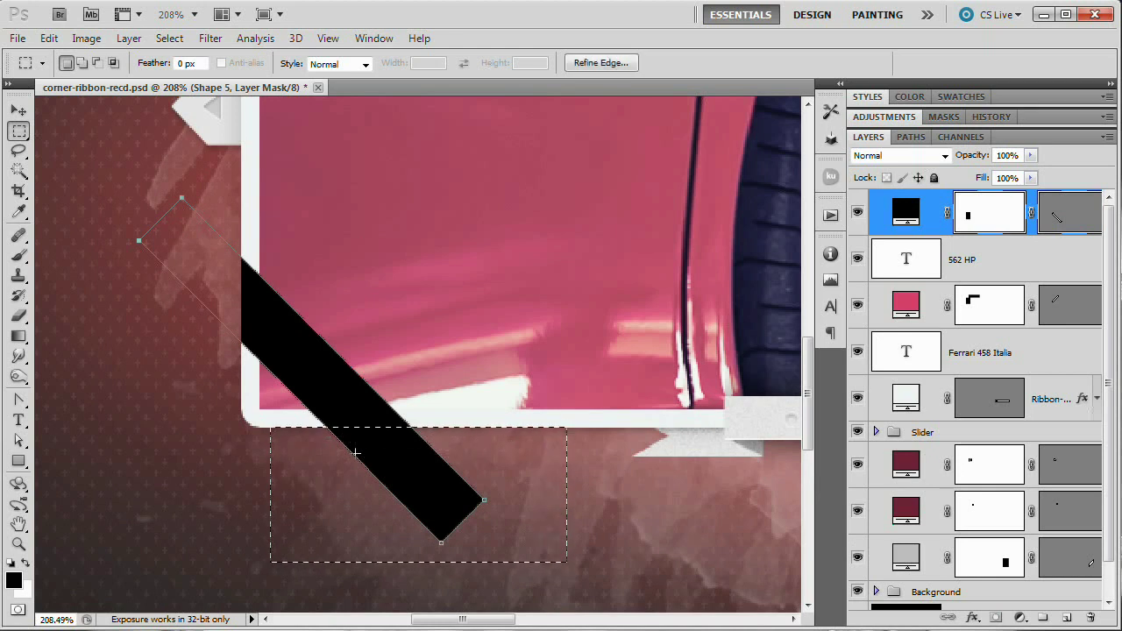
pyautogui.press('z')
pyautogui.moveTo(310, 431); pyautogui.dragTo(380, 497)
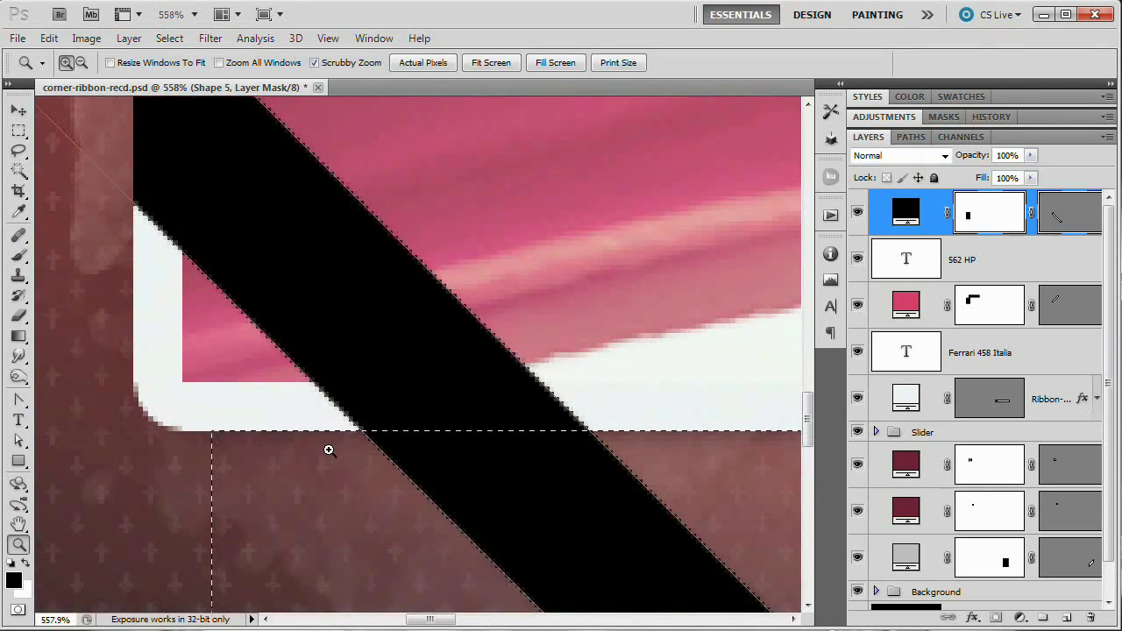
pyautogui.keyDown('alt'); pyautogui.click(446, 409); pyautogui.keyUp('alt')
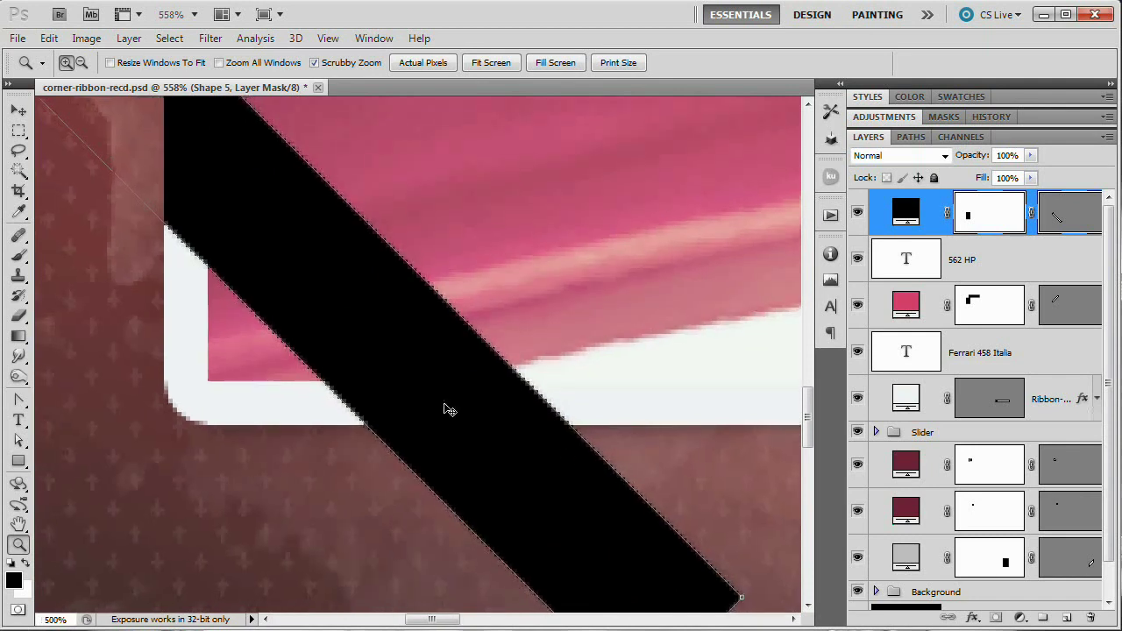
pyautogui.keyDown('alt'); pyautogui.click(447, 408); pyautogui.keyUp('alt')
pyautogui.moveTo(596, 413); pyautogui.dragTo(494, 349)
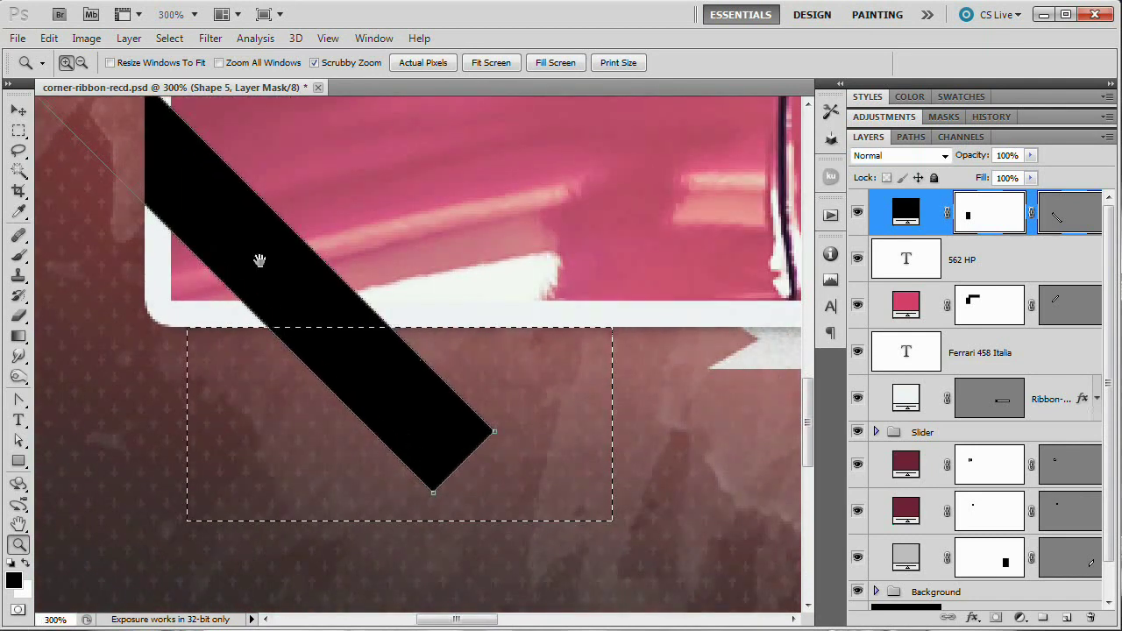
pyautogui.click(20, 131)
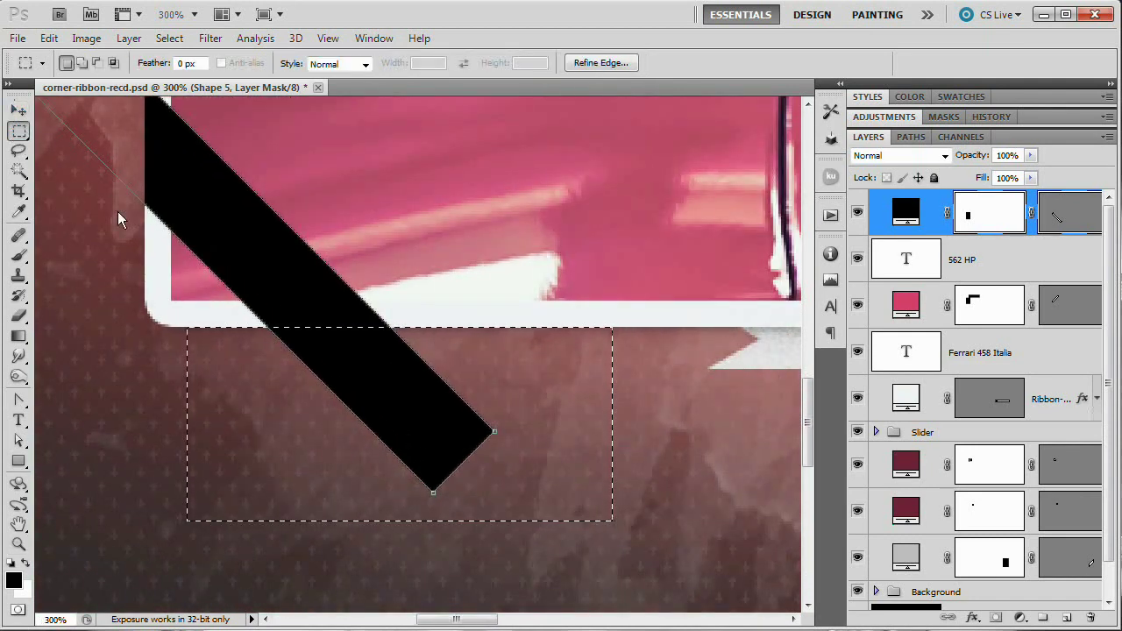
pyautogui.hotkey('ctrl', '-')
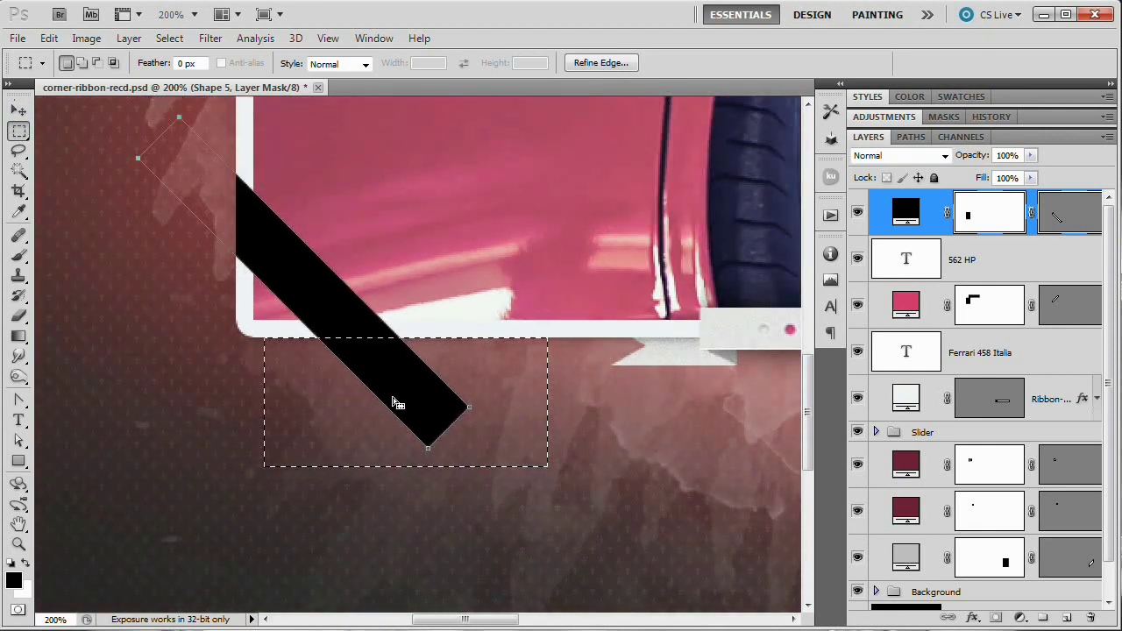
pyautogui.press('shift')
pyautogui.hotkey('shift', 'Down')
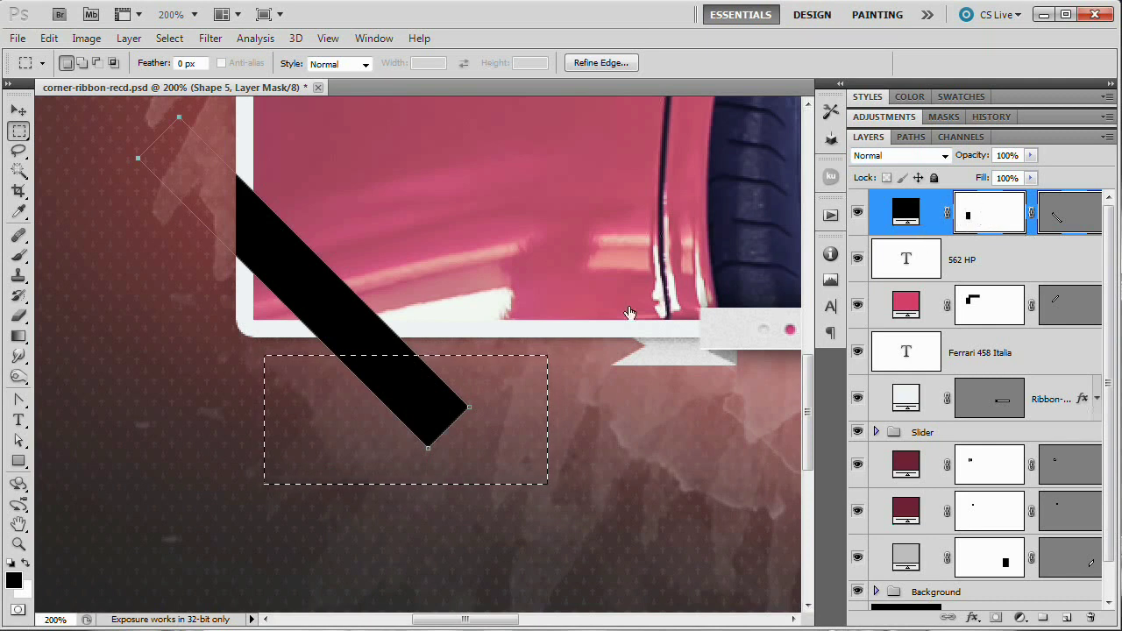
pyautogui.hotkey('alt', 'BackSpace')
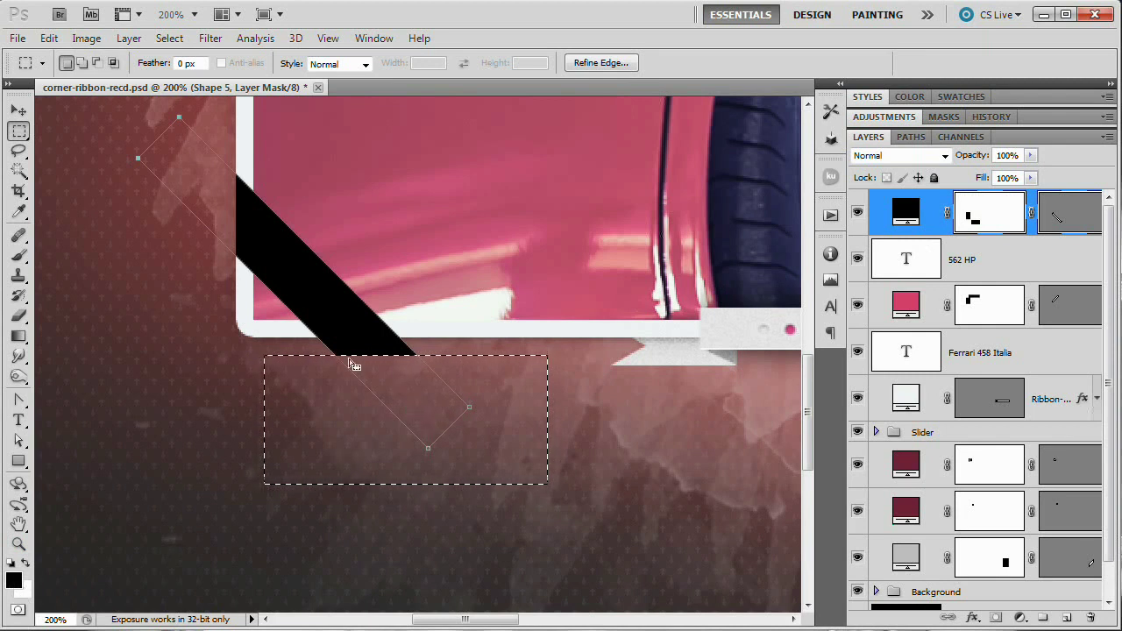
pyautogui.click(469, 424)
# Nudge the black band's shape 20 px to the left.
pyautogui.moveTo(414, 293); pyautogui.dragTo(458, 403)
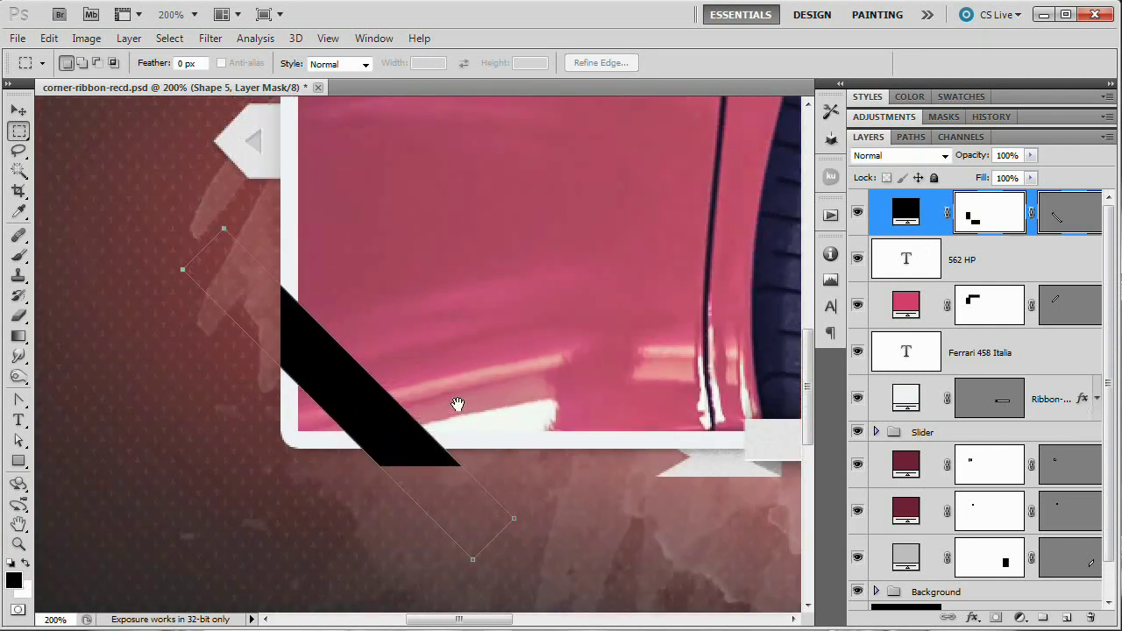
pyautogui.click(906, 212)
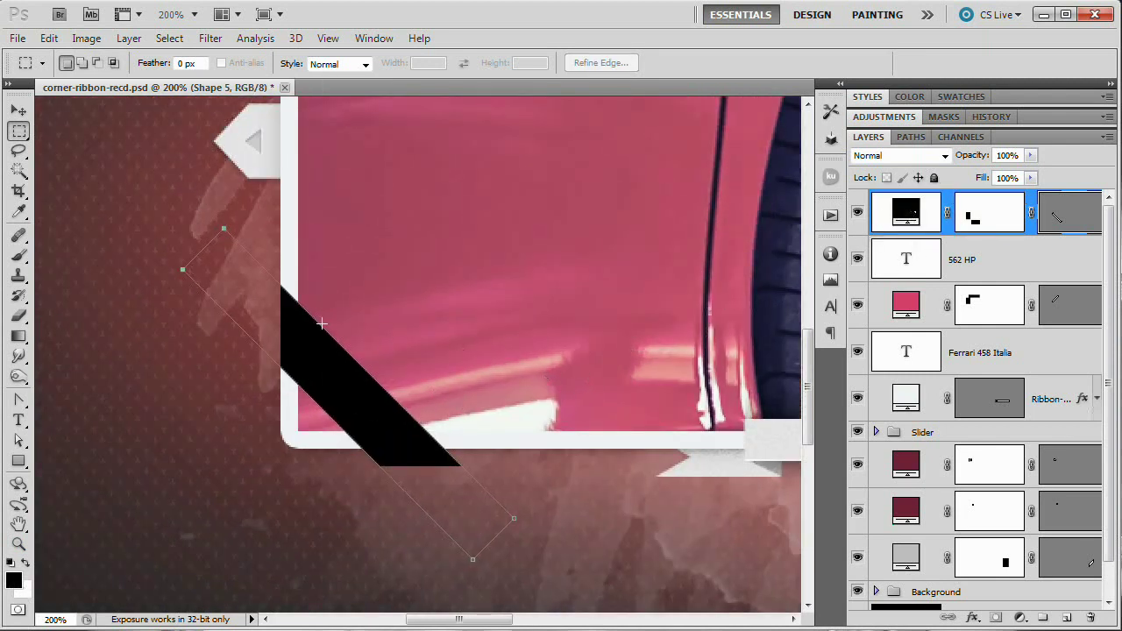
pyautogui.click(18, 111)
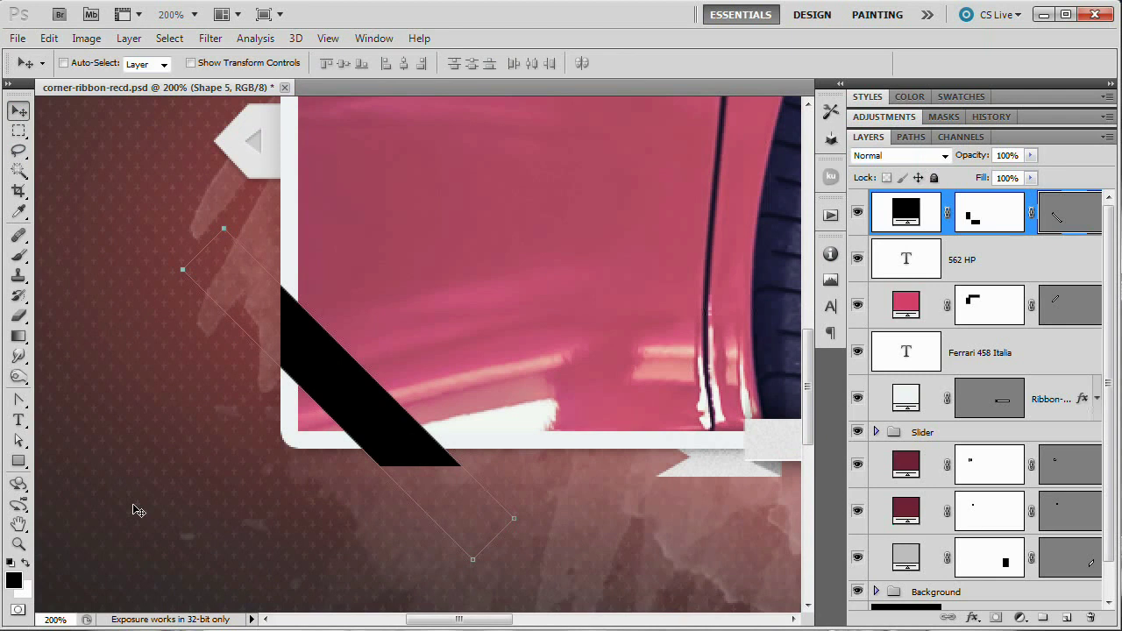
pyautogui.hotkey('shift', 'Left')
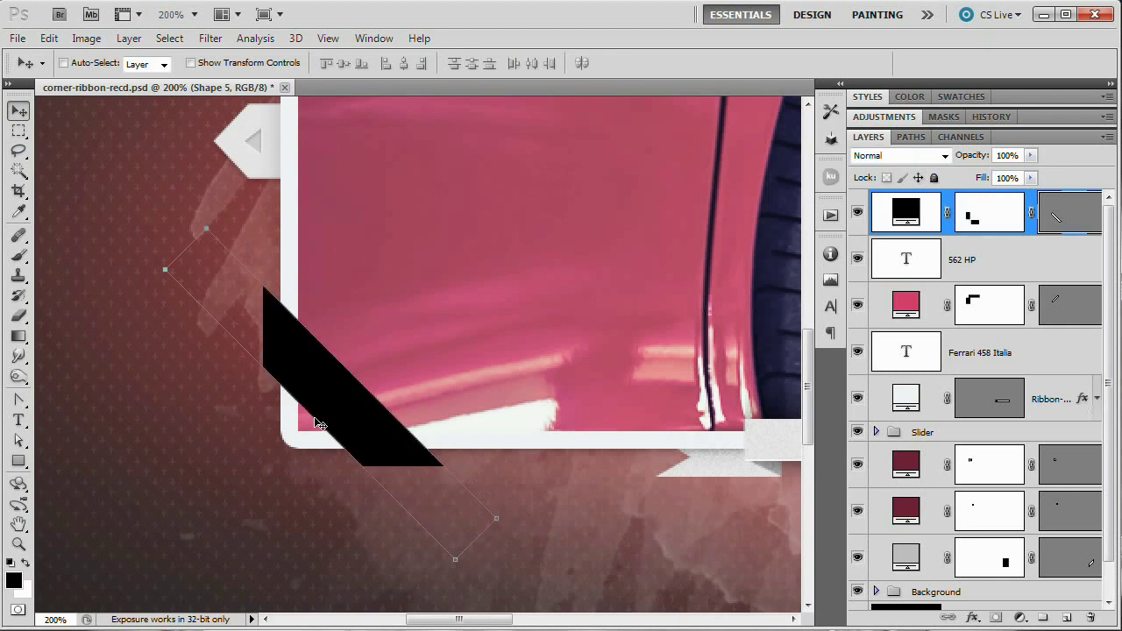
# Select the 562 HP layer, choose the Pen Tool and zoom in on the band's lower corner.
pyautogui.click(959, 261)
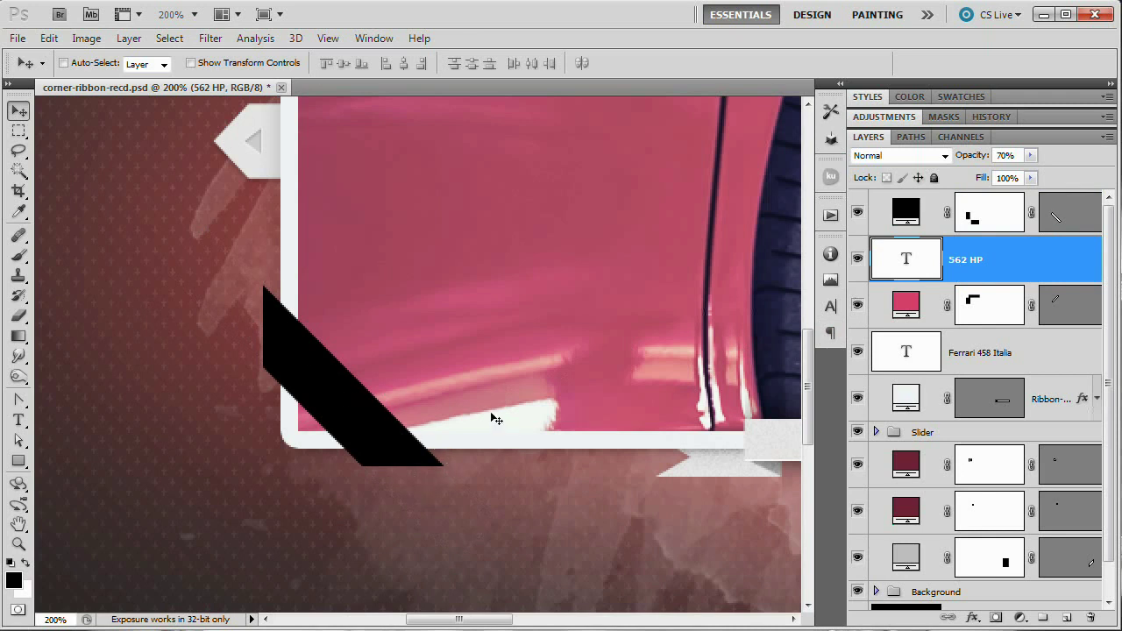
pyautogui.moveTo(451, 396); pyautogui.dragTo(408, 405)
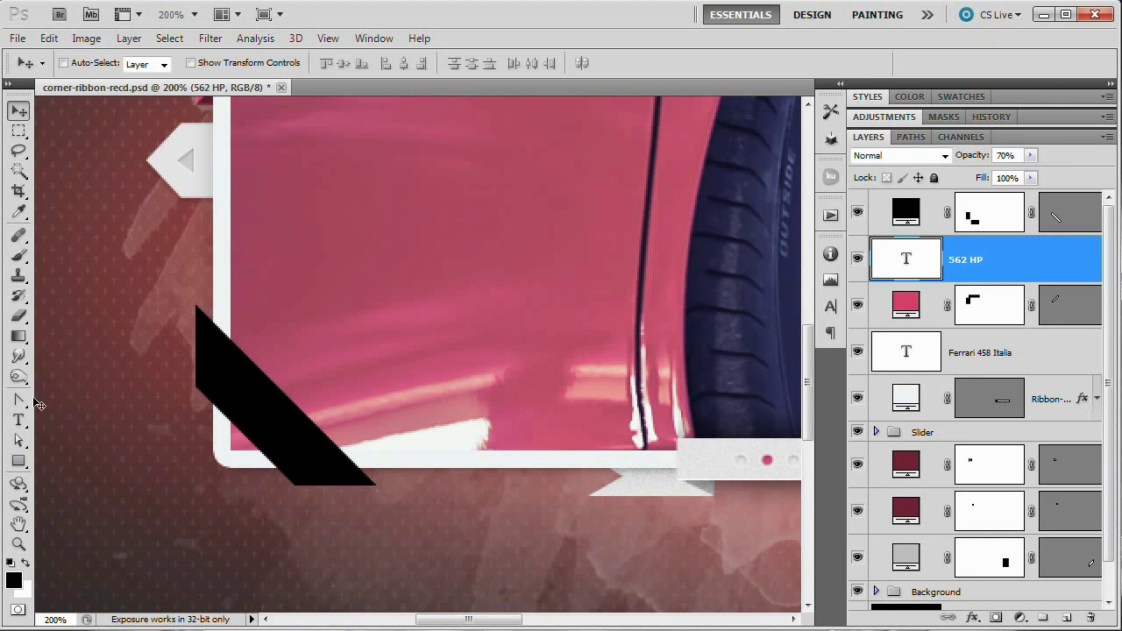
pyautogui.moveTo(18, 400); pyautogui.dragTo(81, 400)
pyautogui.press('z')
pyautogui.click(391, 495)
pyautogui.click(392, 495)
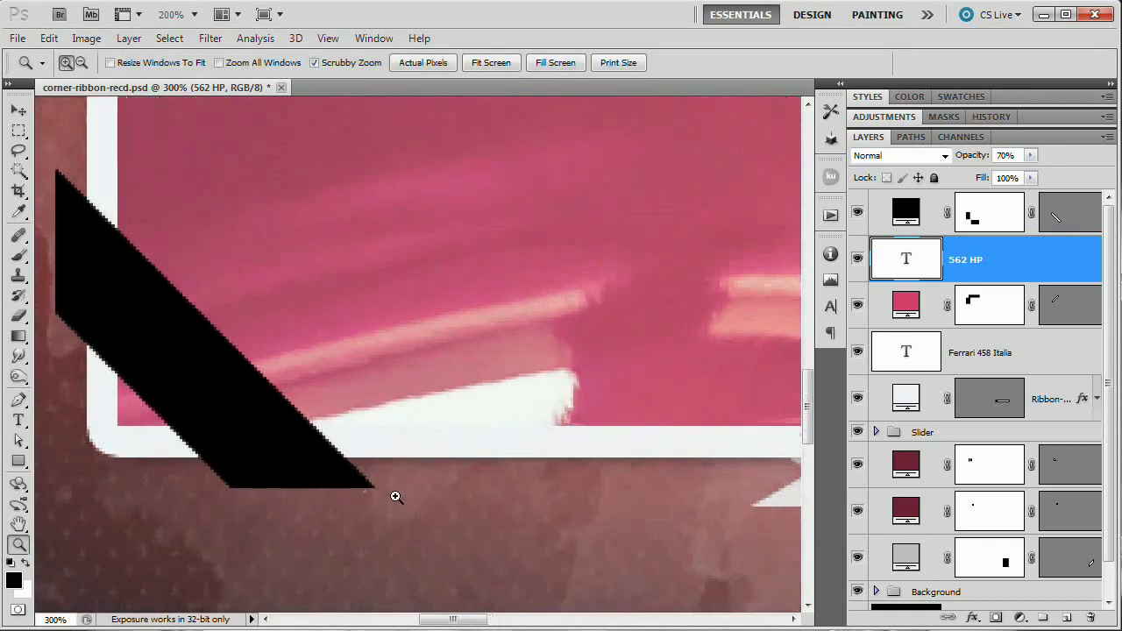
pyautogui.click(385, 487)
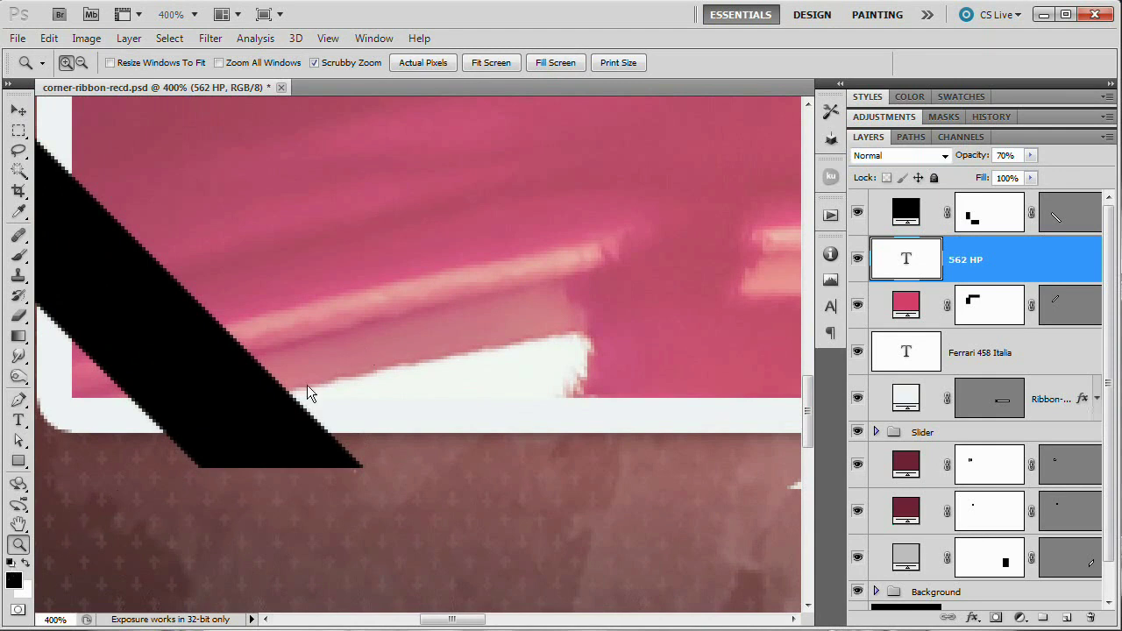
pyautogui.press('p')
# Set the new shape's fill colour to a saturated blue.
pyautogui.click(605, 64)
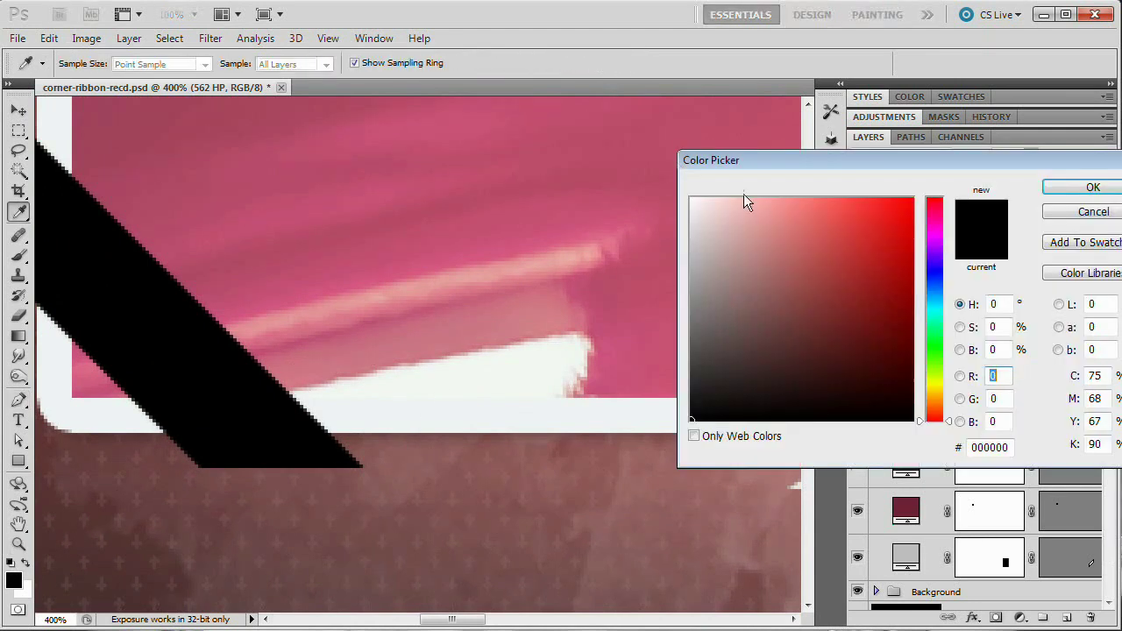
pyautogui.click(934, 279)
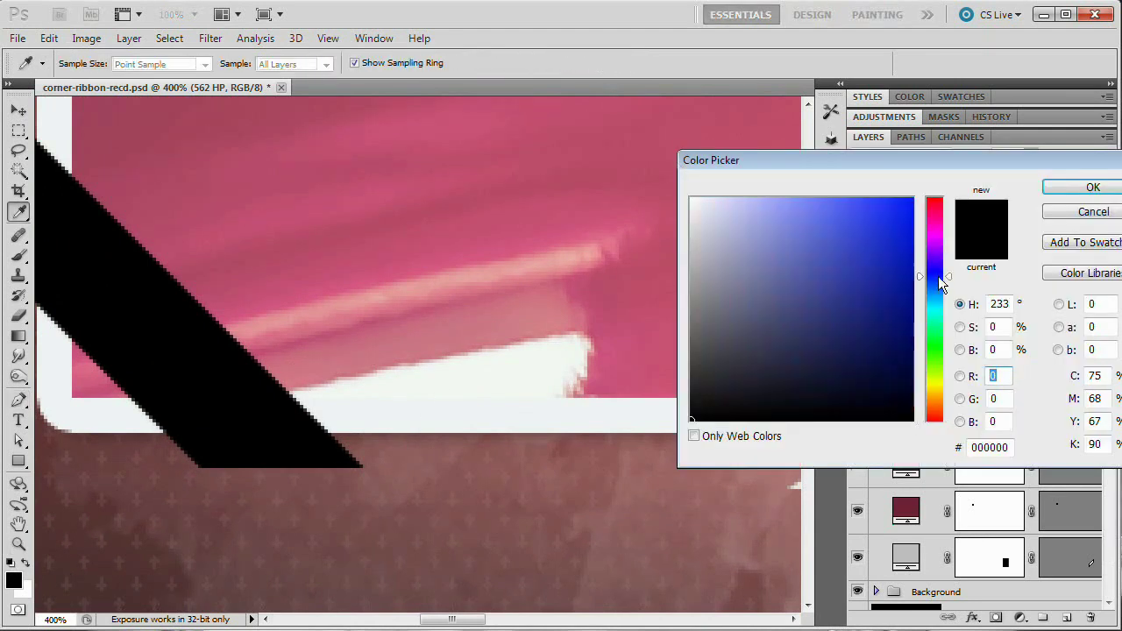
pyautogui.click(898, 225)
pyautogui.click(1093, 187)
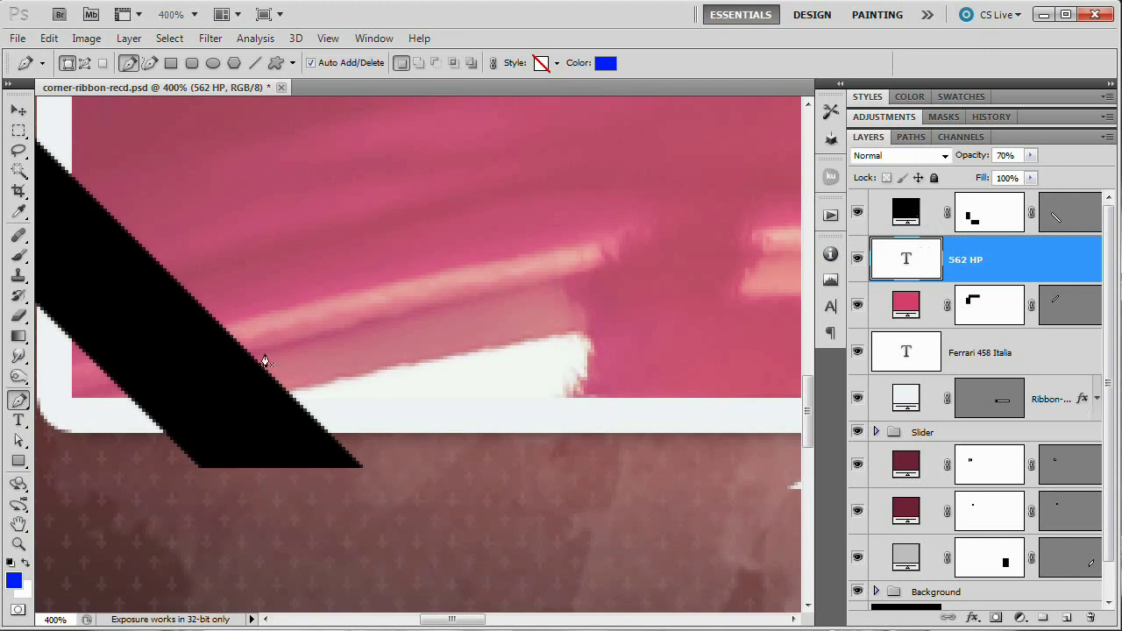
# Draw a closed blue curved cap shape with the Pen over the black band's lower end.
pyautogui.click(360, 468)
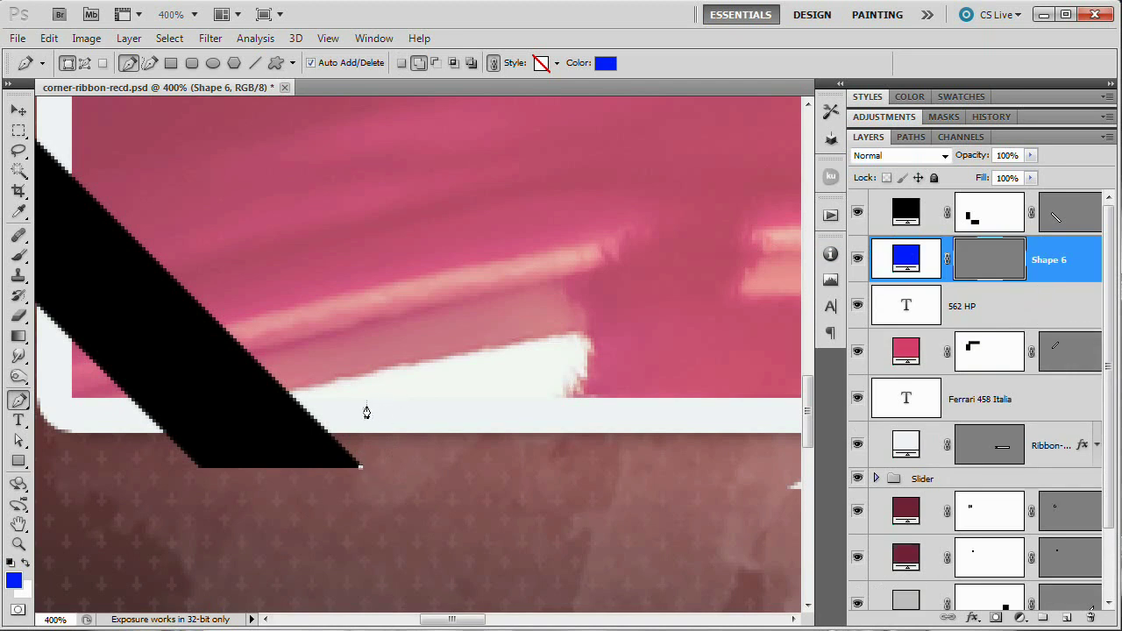
pyautogui.moveTo(362, 404); pyautogui.dragTo(324, 368)
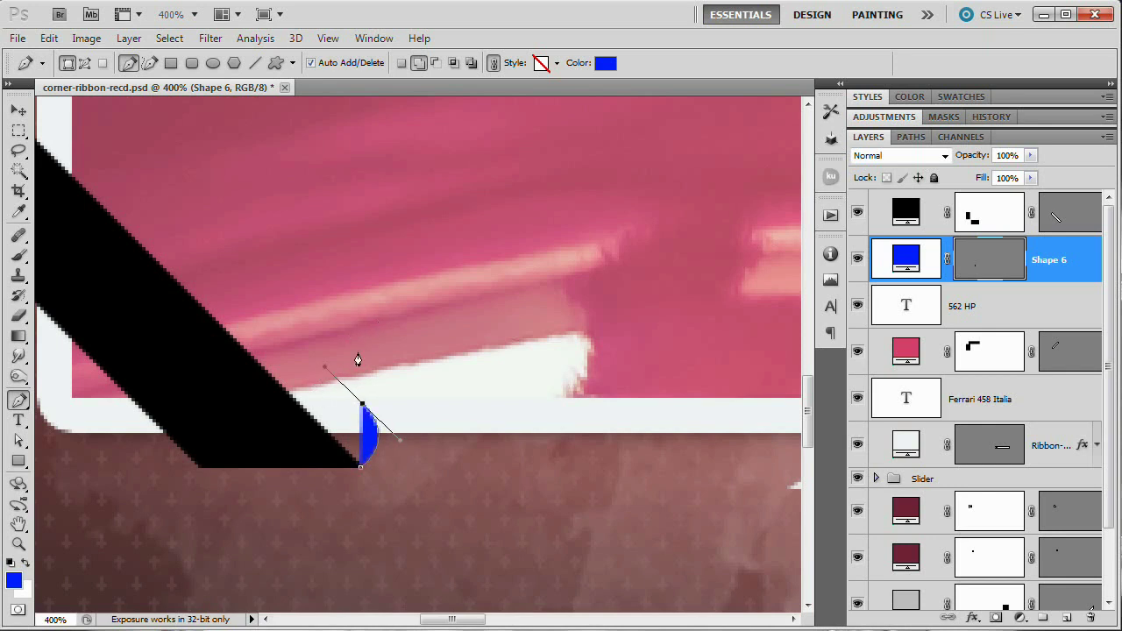
pyautogui.click(252, 420)
pyautogui.click(287, 462)
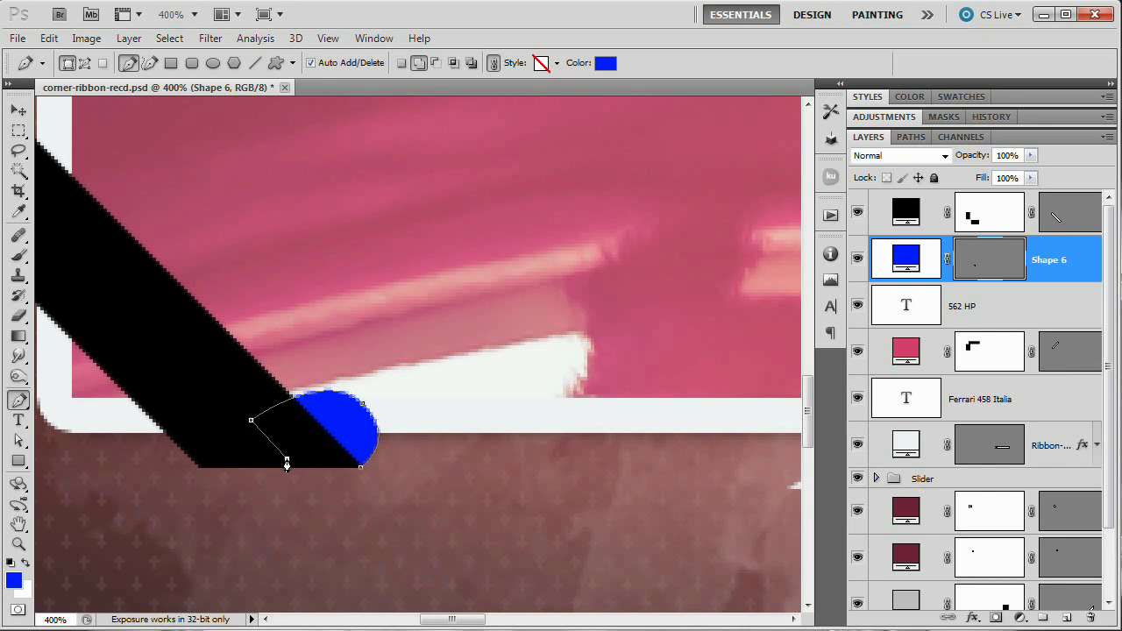
pyautogui.click(360, 469)
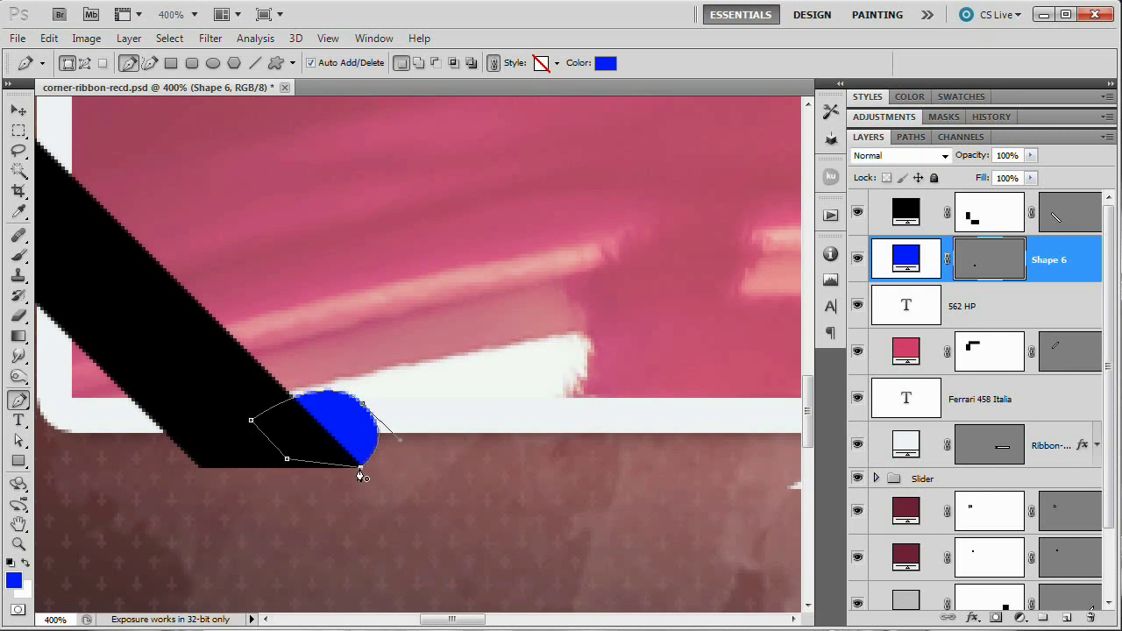
pyautogui.moveTo(354, 436); pyautogui.dragTo(447, 451)
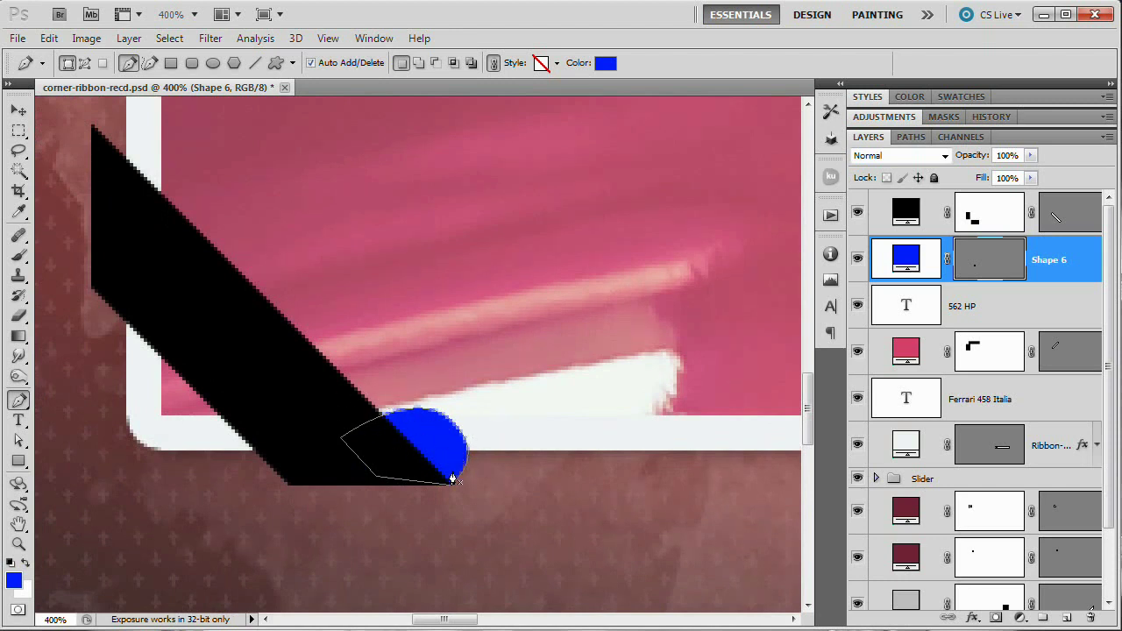
pyautogui.moveTo(424, 481); pyautogui.dragTo(526, 448)
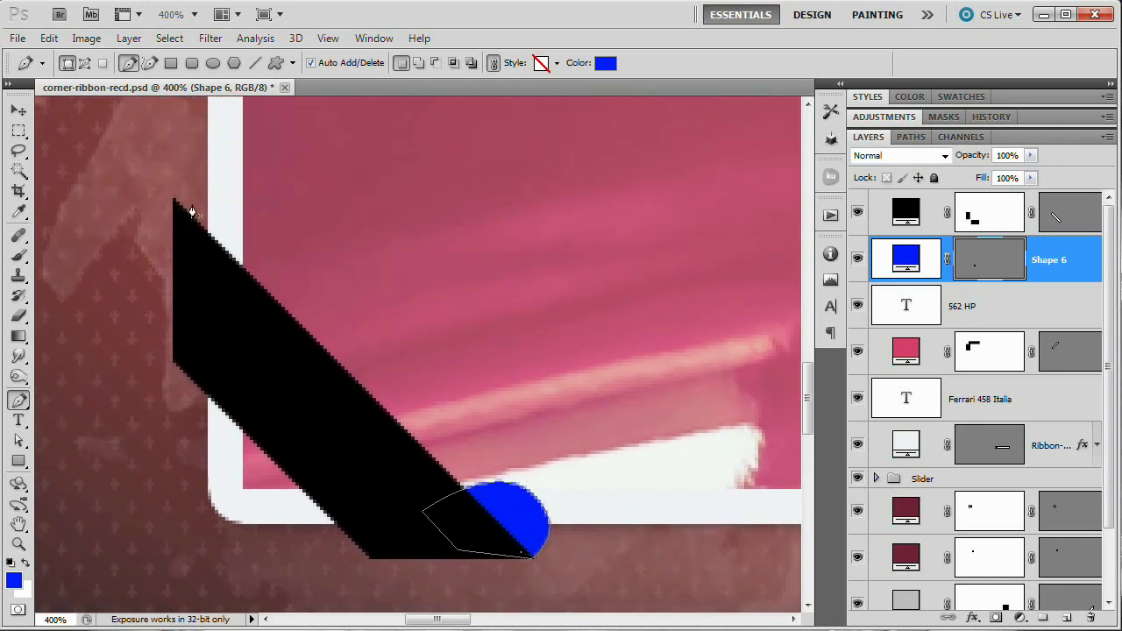
pyautogui.click(18, 111)
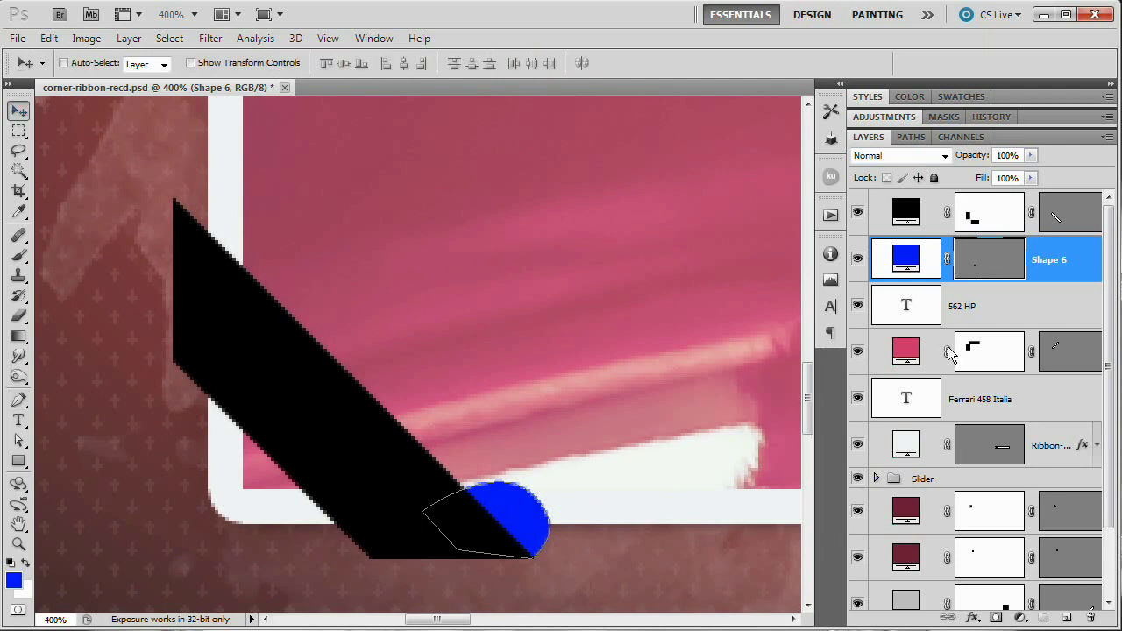
# Duplicate Shape 6, move the copy to the band's upper-left end, then flip it vertically and rotate it 90°.
pyautogui.hotkey('ctrl', 'j')
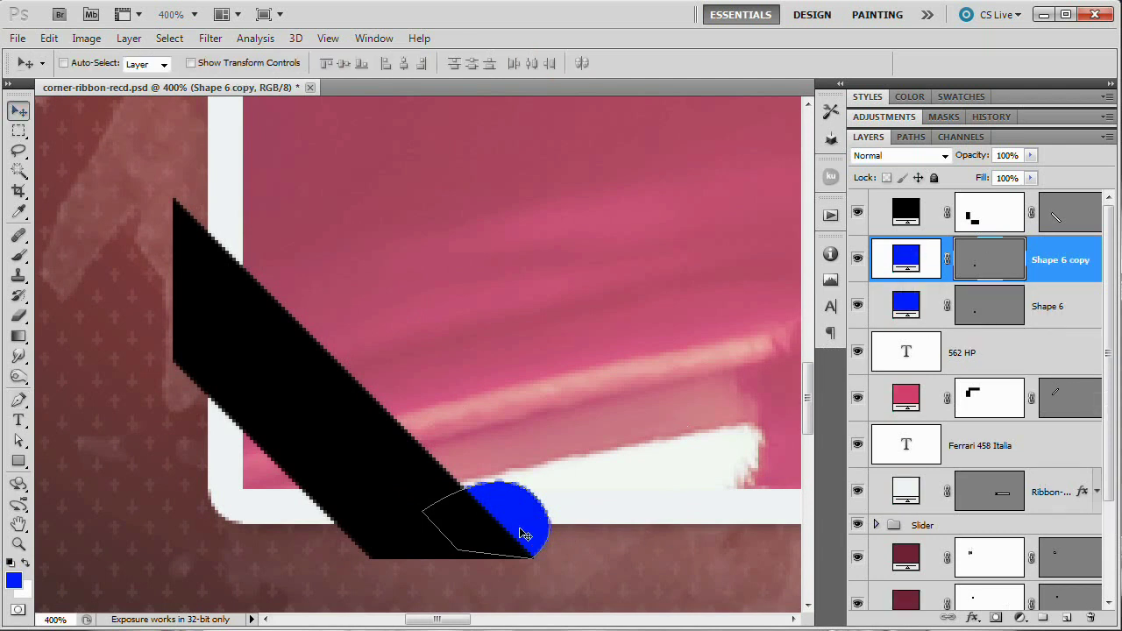
pyautogui.moveTo(524, 534); pyautogui.dragTo(297, 305)
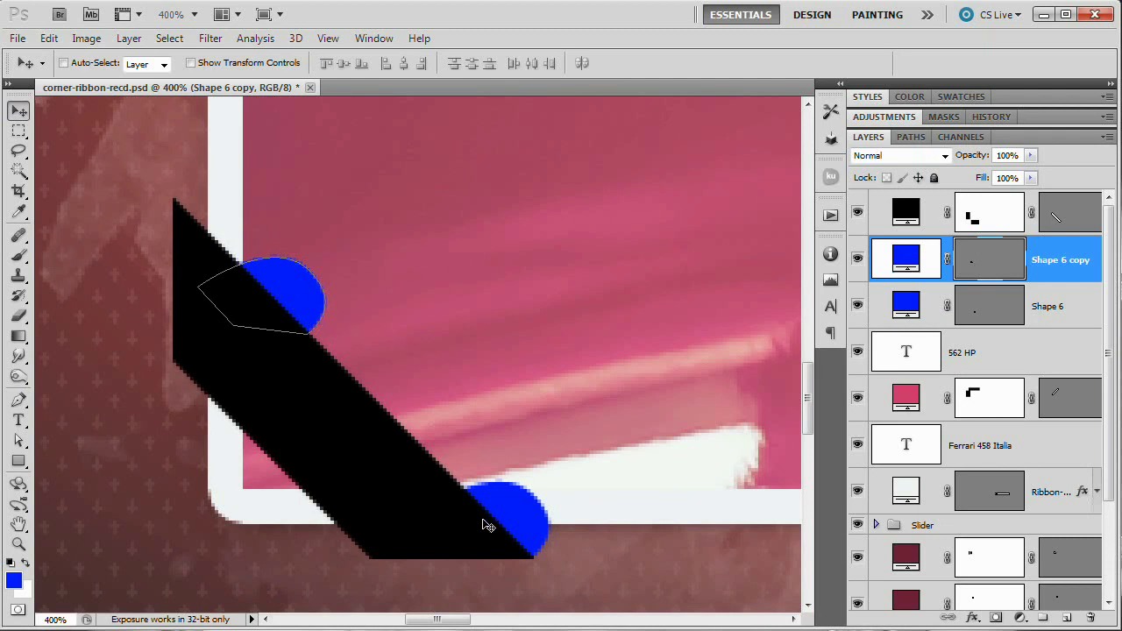
pyautogui.hotkey('ctrl', 't')
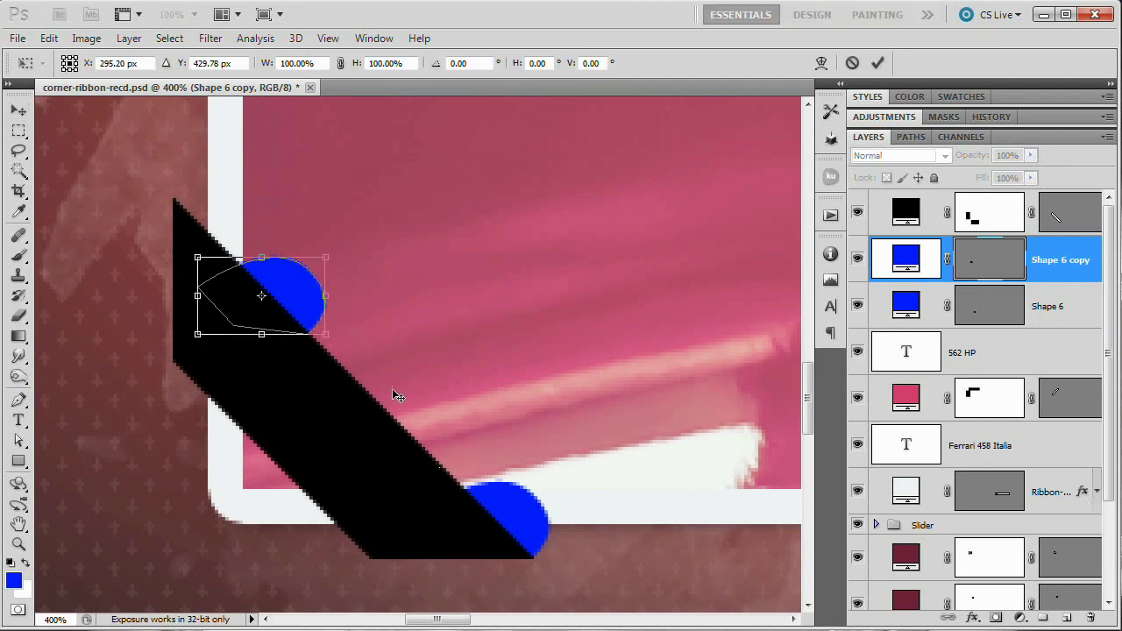
pyautogui.rightClick(308, 300)
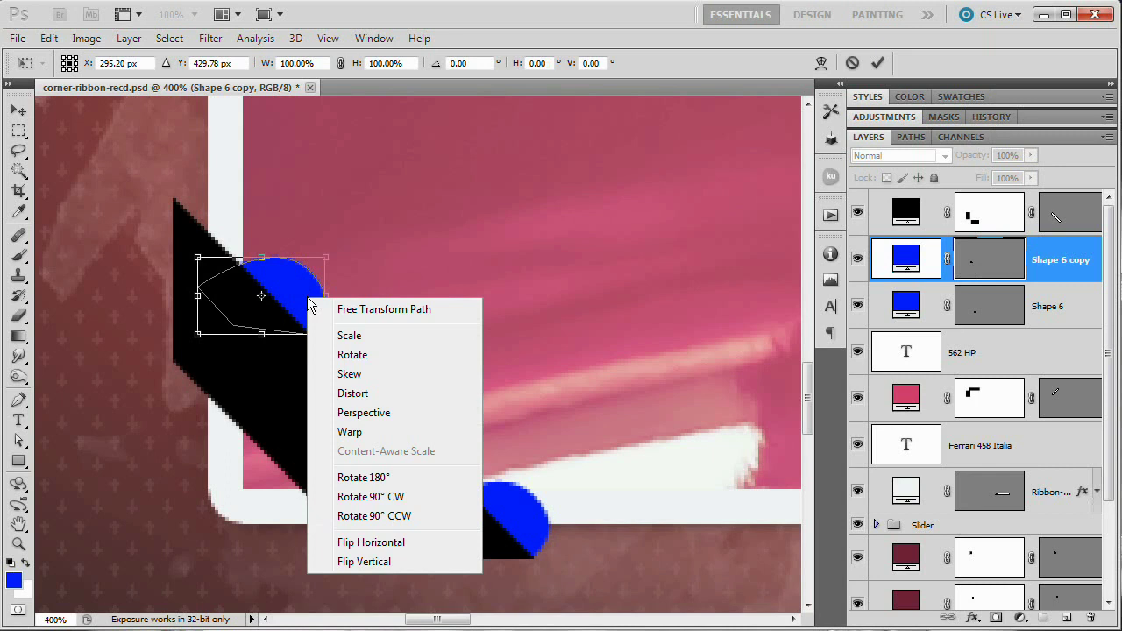
pyautogui.click(389, 561)
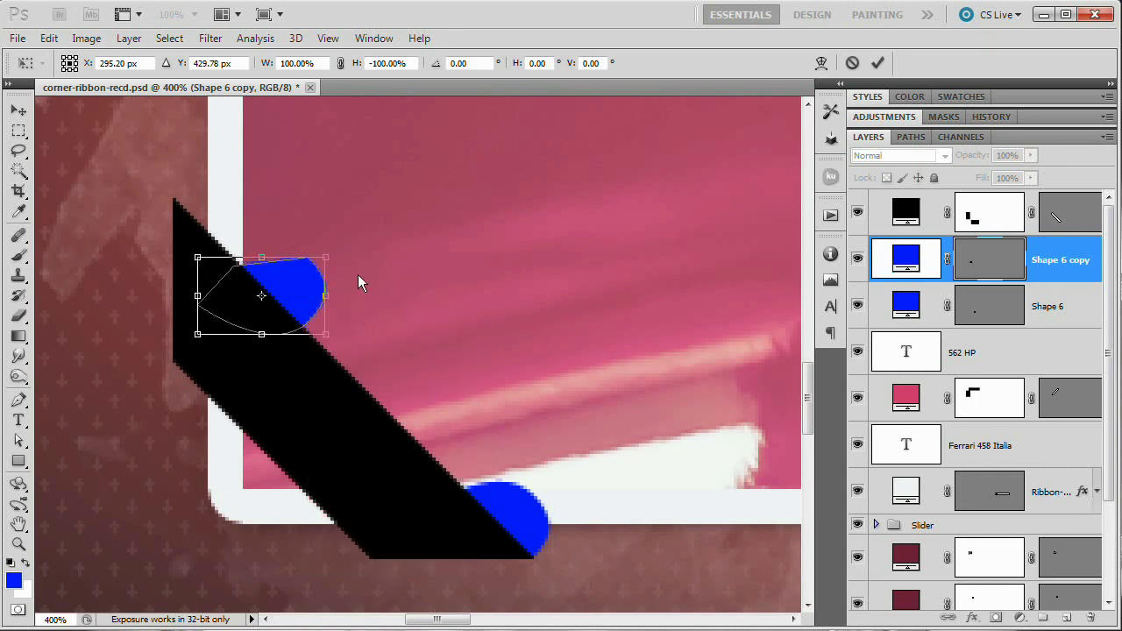
pyautogui.moveTo(346, 251); pyautogui.dragTo(191, 233)
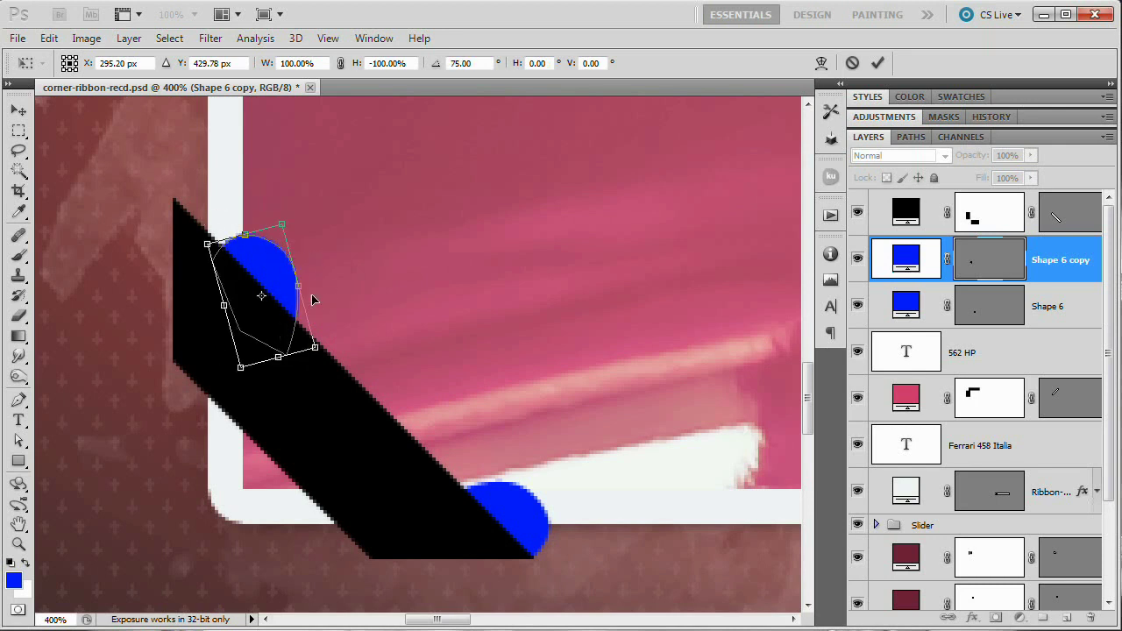
pyautogui.moveTo(309, 218); pyautogui.dragTo(317, 301)
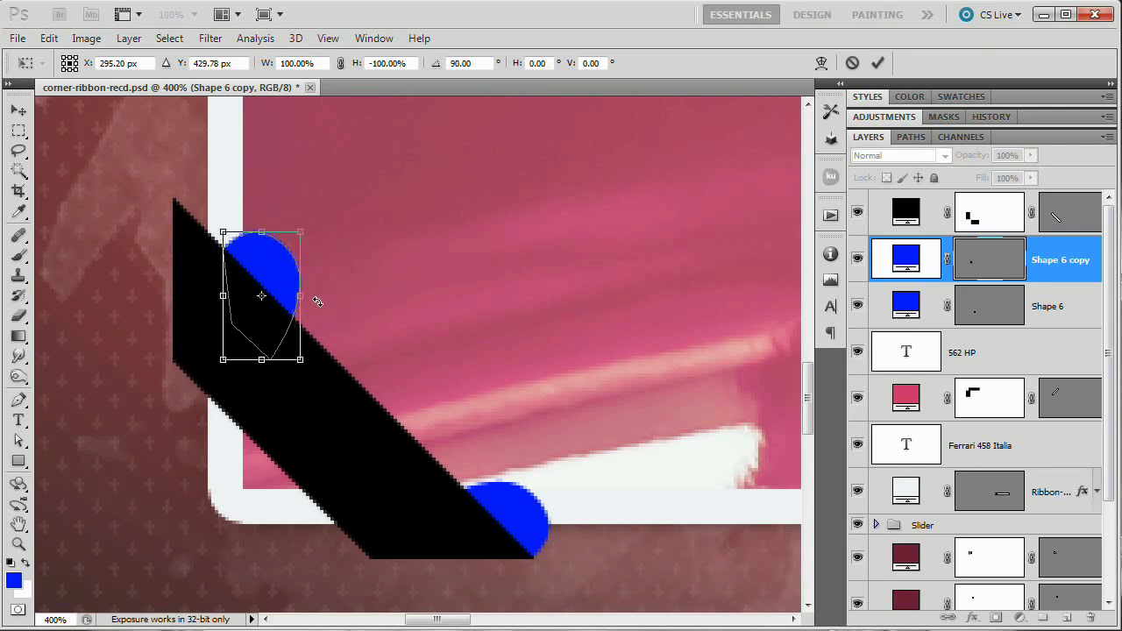
pyautogui.press('Return')
# Reposition the Shape 6 copy onto the black band's top corner.
pyautogui.click(999, 310)
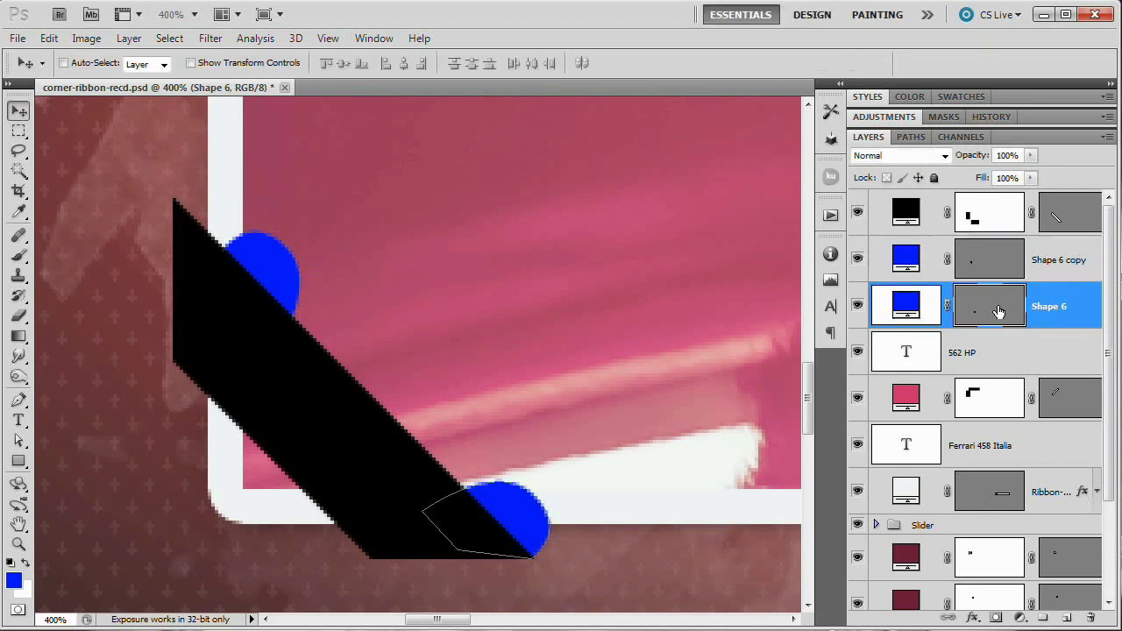
pyautogui.click(989, 256)
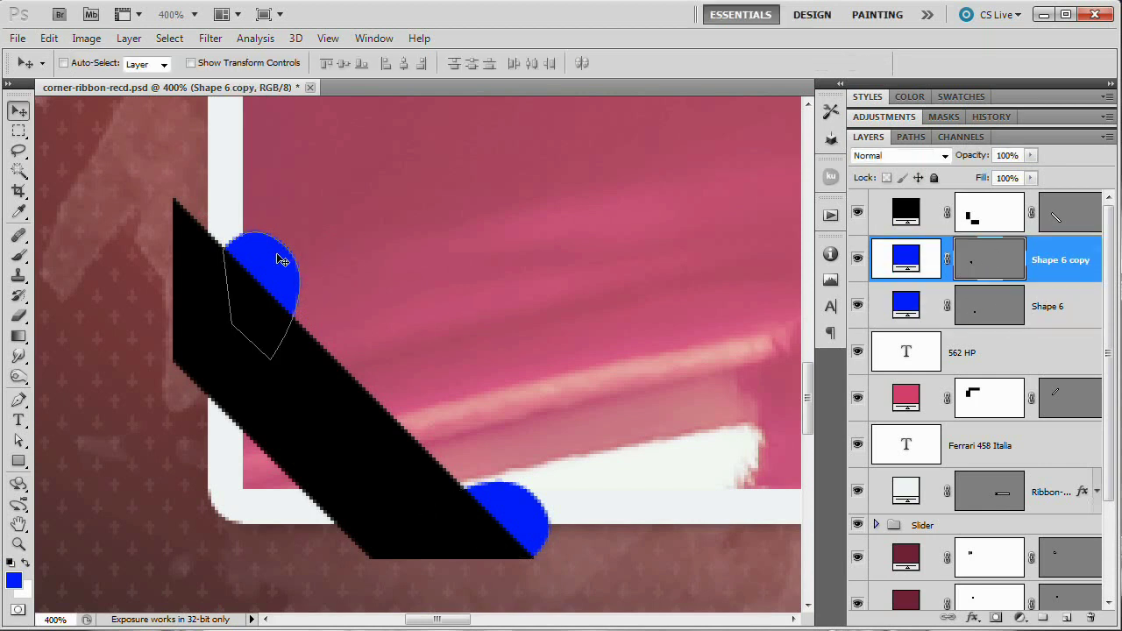
pyautogui.moveTo(278, 254); pyautogui.dragTo(230, 207)
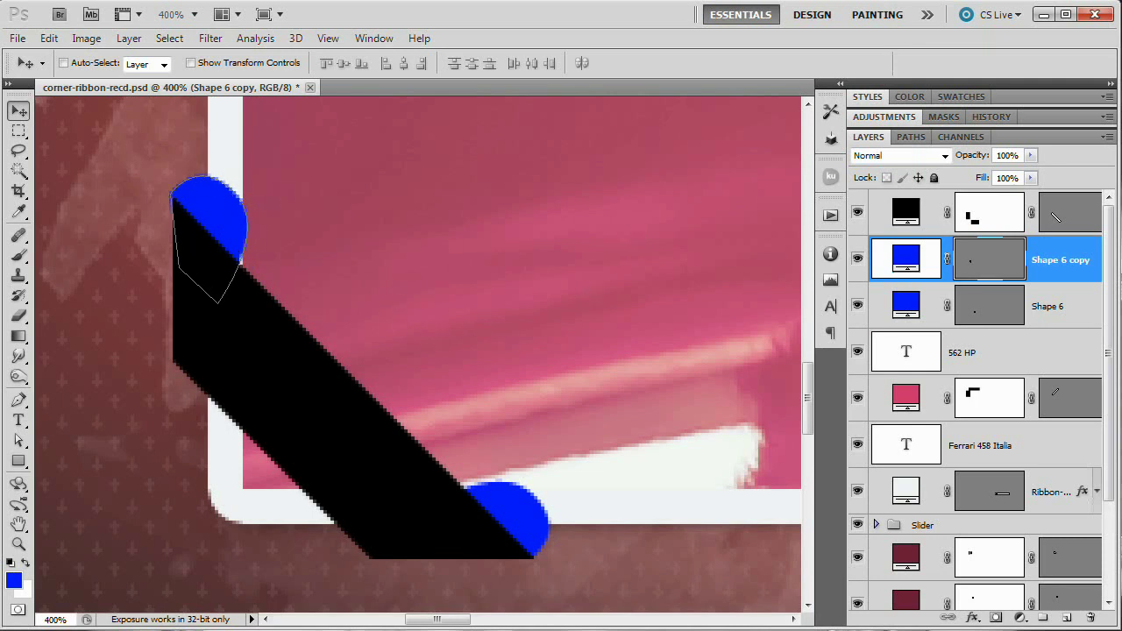
pyautogui.click(1051, 306)
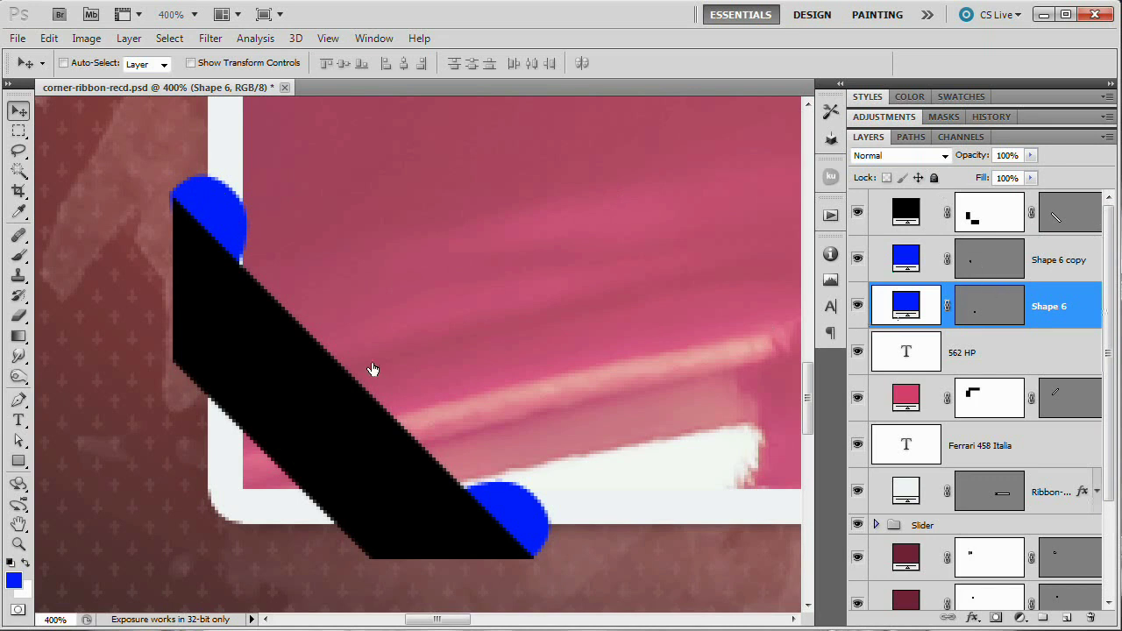
# Mask out the upper blue cap on Shape 6 copy with a rectangular marquee selection.
pyautogui.moveTo(457, 452); pyautogui.dragTo(388, 458)
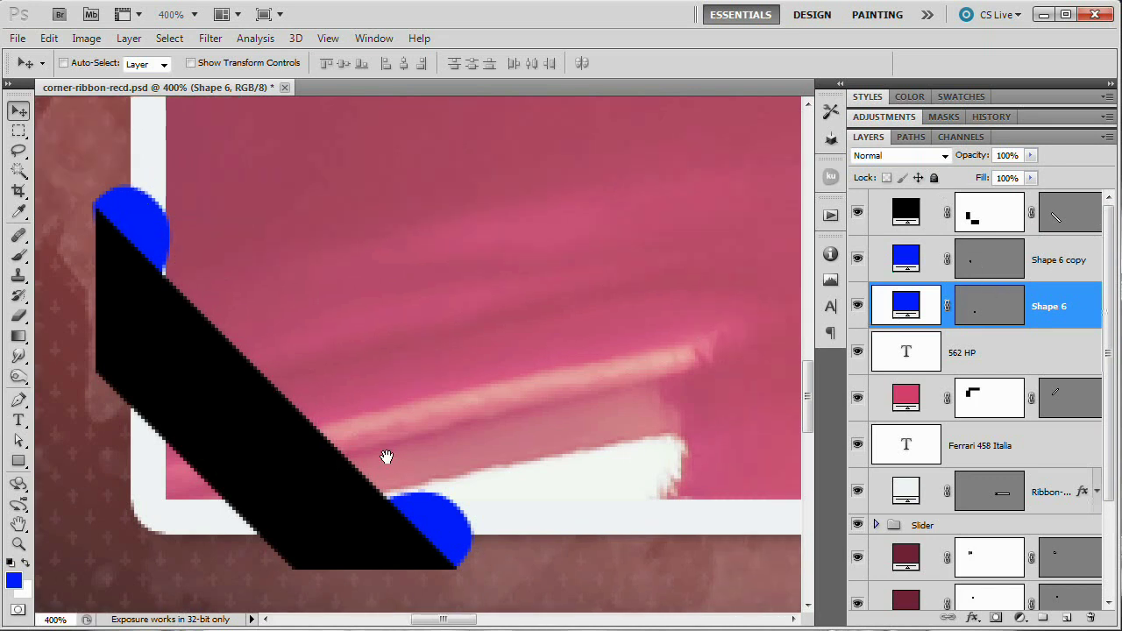
pyautogui.click(20, 130)
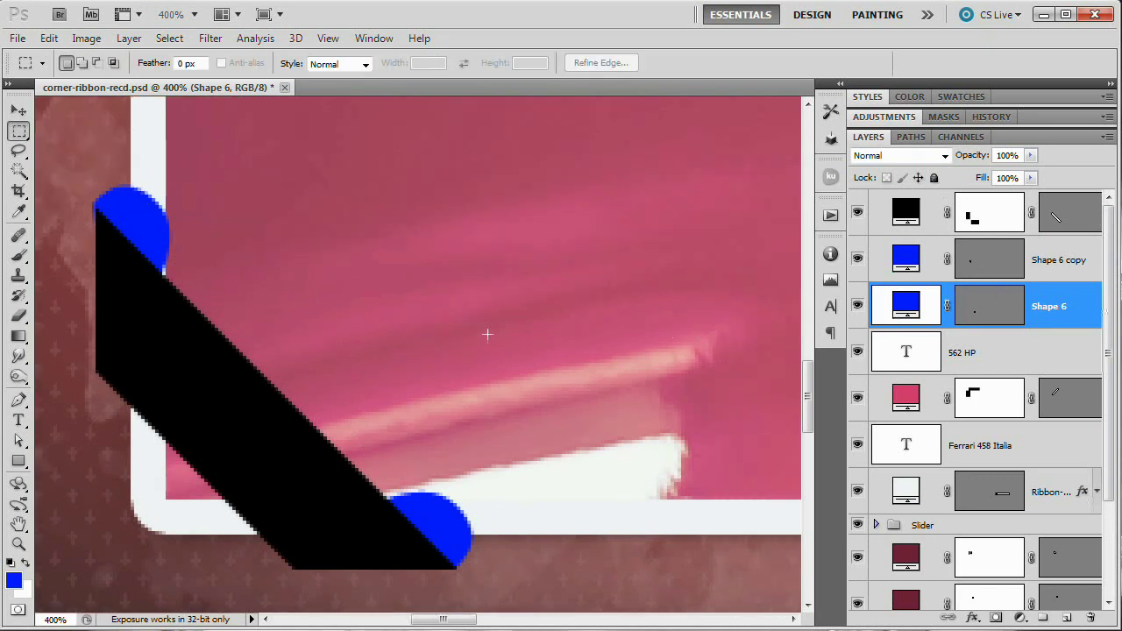
pyautogui.moveTo(225, 124); pyautogui.dragTo(131, 405)
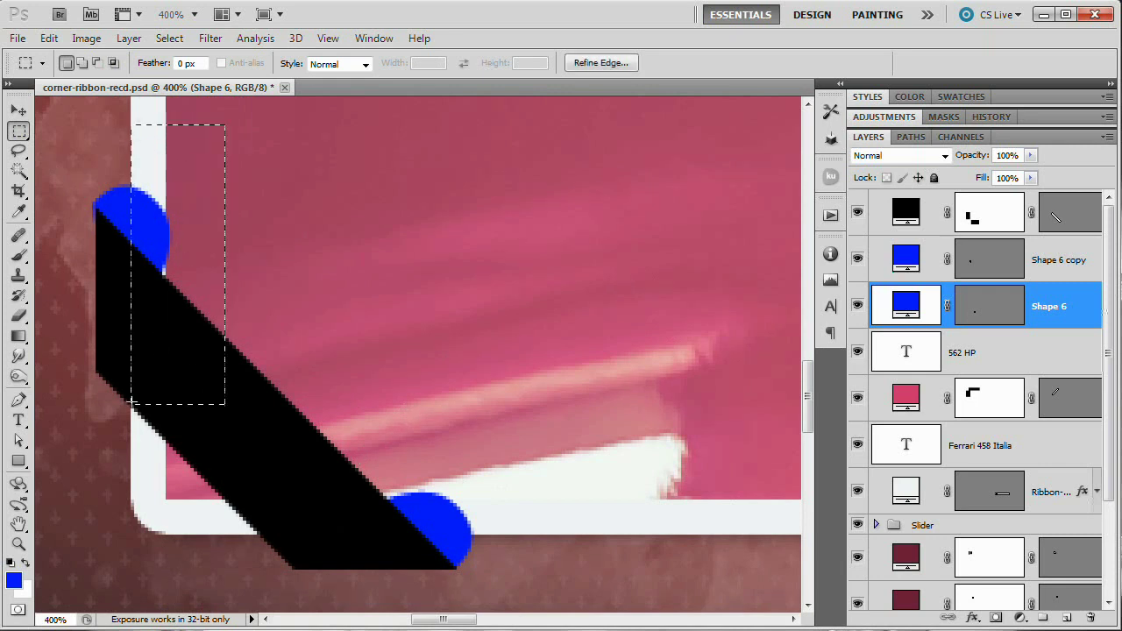
pyautogui.click(996, 618)
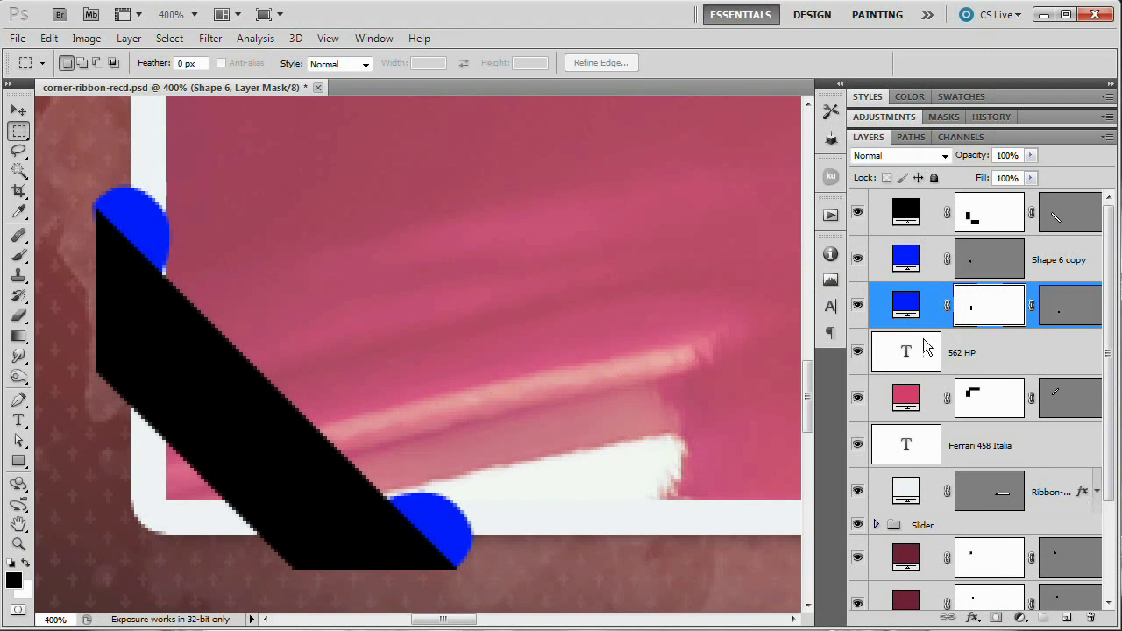
pyautogui.hotkey('ctrl', 'z')
pyautogui.click(1001, 263)
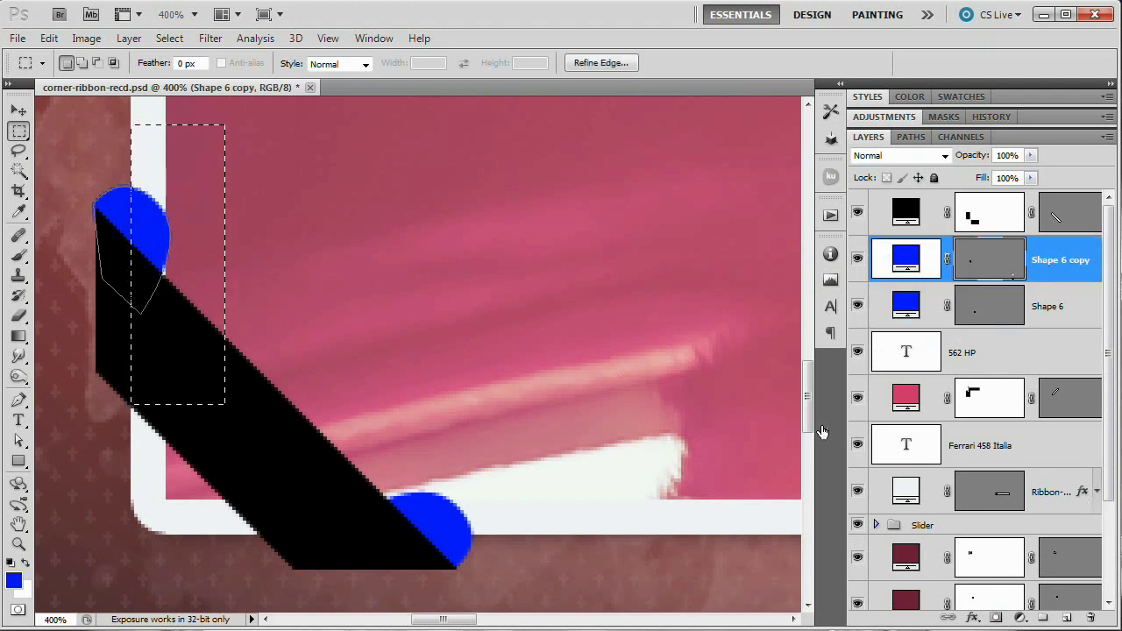
pyautogui.click(996, 618)
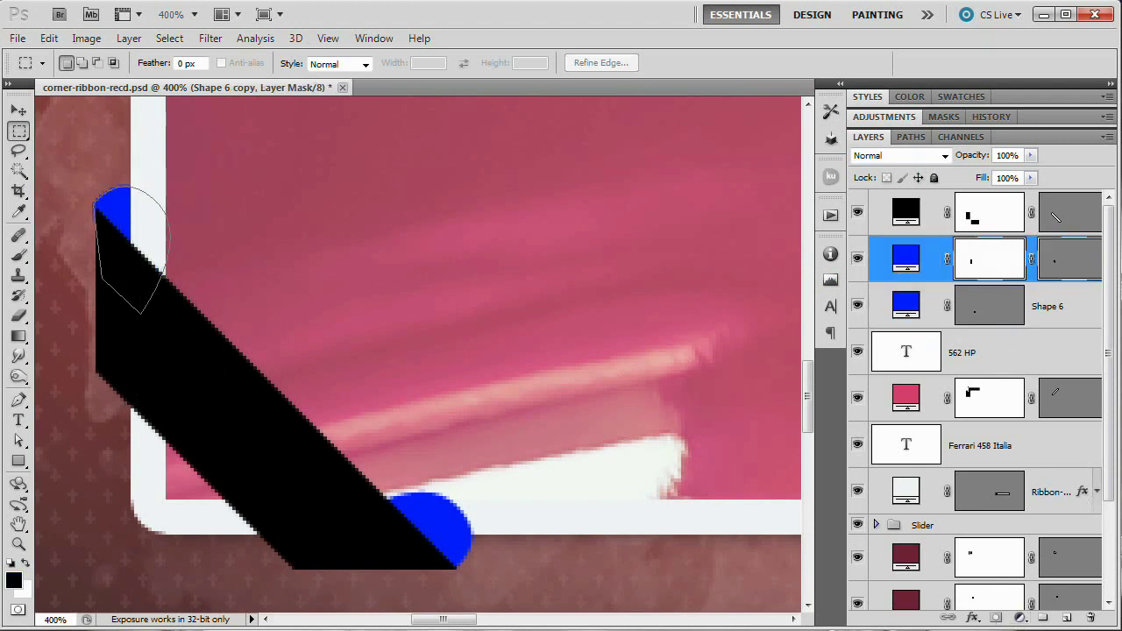
# Mask out the lower blue cap on Shape 6, then zoom in on the ribbon's lower corner to check.
pyautogui.moveTo(523, 516); pyautogui.dragTo(544, 534)
pyautogui.click(1040, 310)
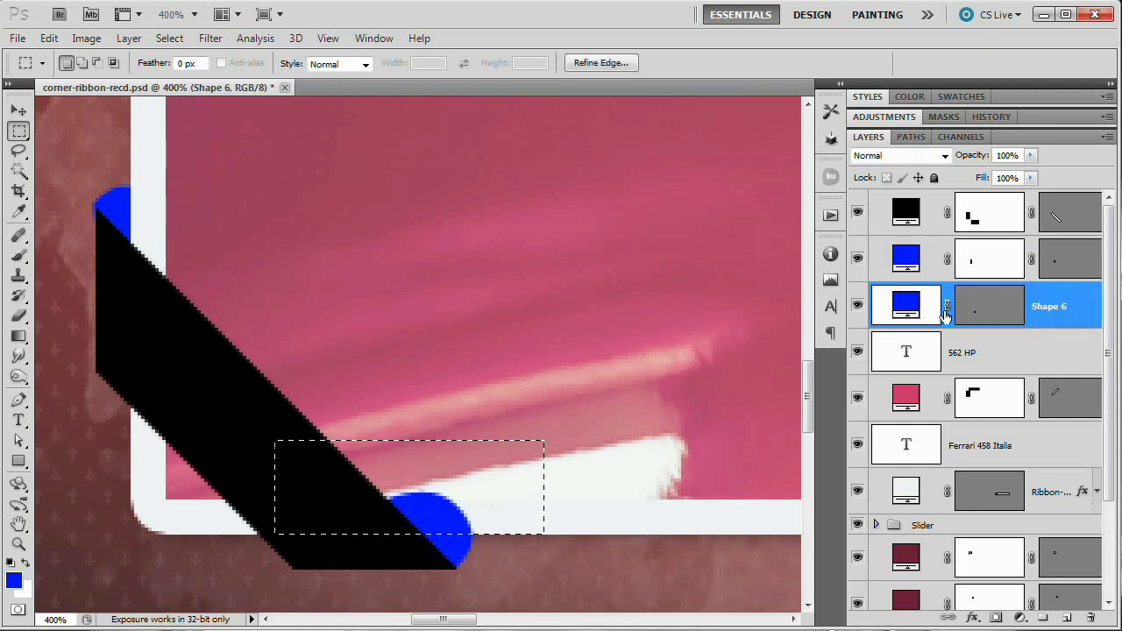
pyautogui.click(997, 618)
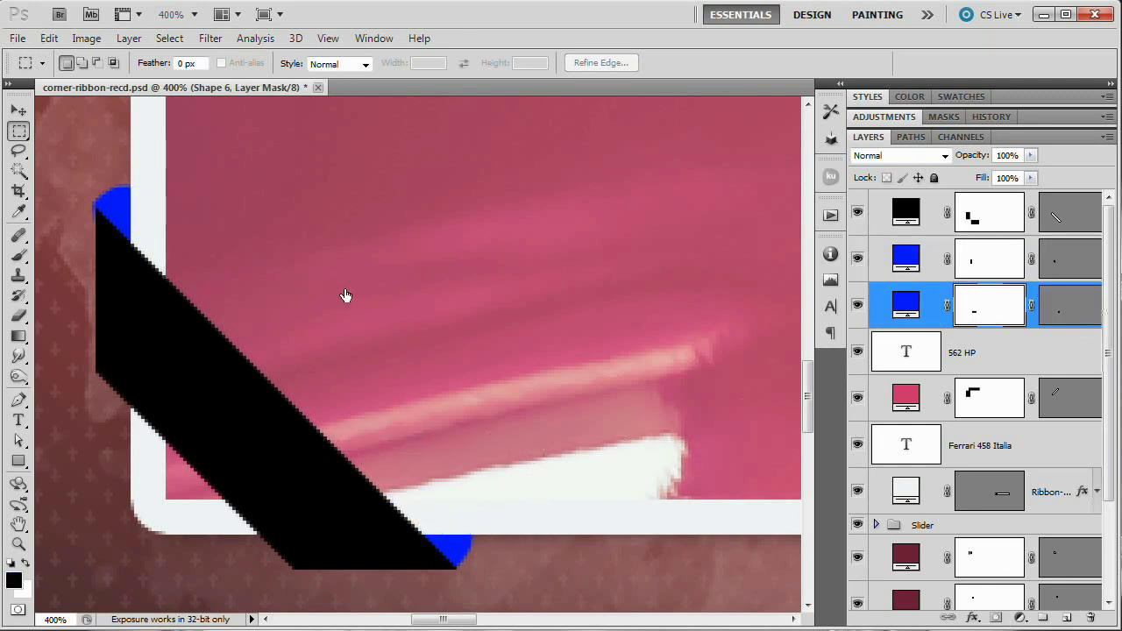
pyautogui.moveTo(345, 298); pyautogui.dragTo(459, 336)
pyautogui.hotkey('ctrl', '-')
pyautogui.hotkey('ctrl', '-')
pyautogui.hotkey('ctrl', '-')
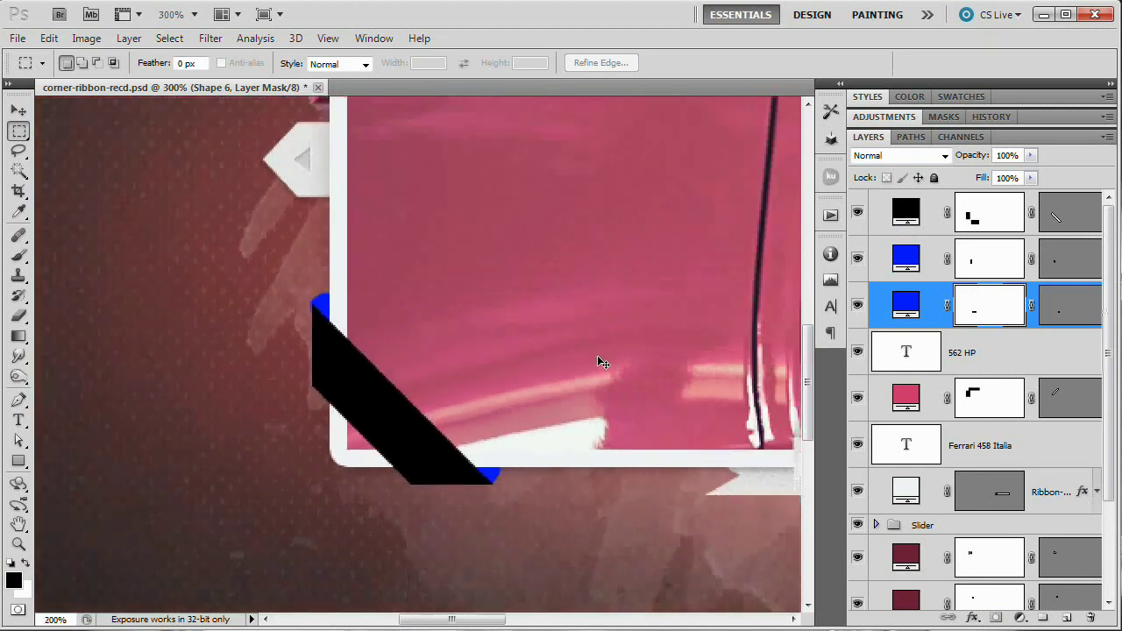
pyautogui.press('z')
pyautogui.hscroll(1, 405, 343)
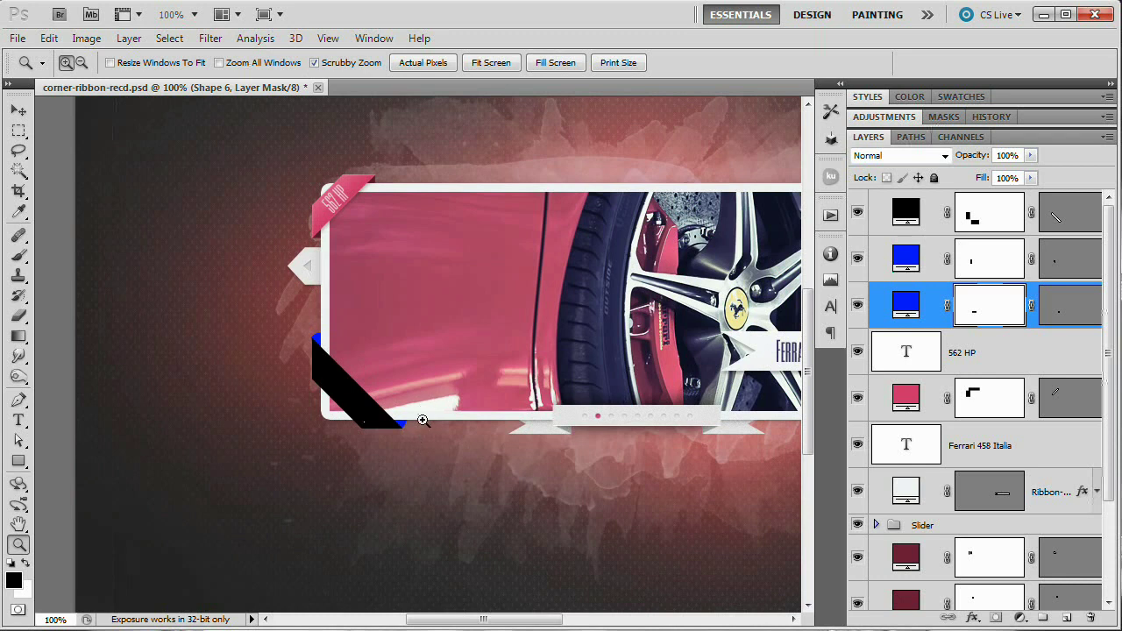
pyautogui.click(356, 396)
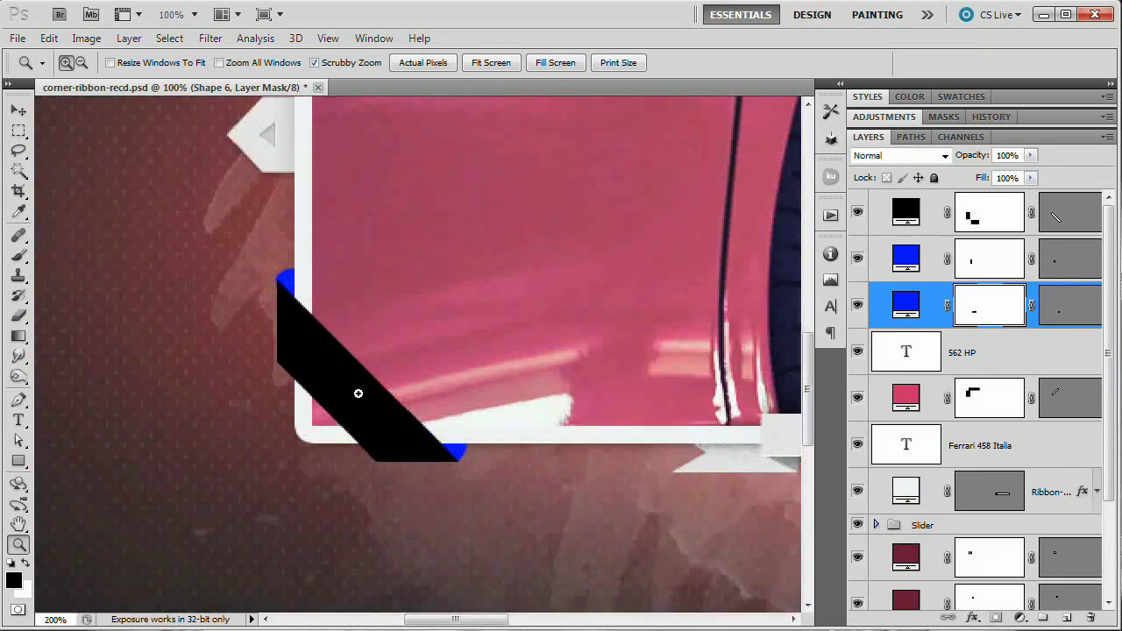
pyautogui.click(358, 393)
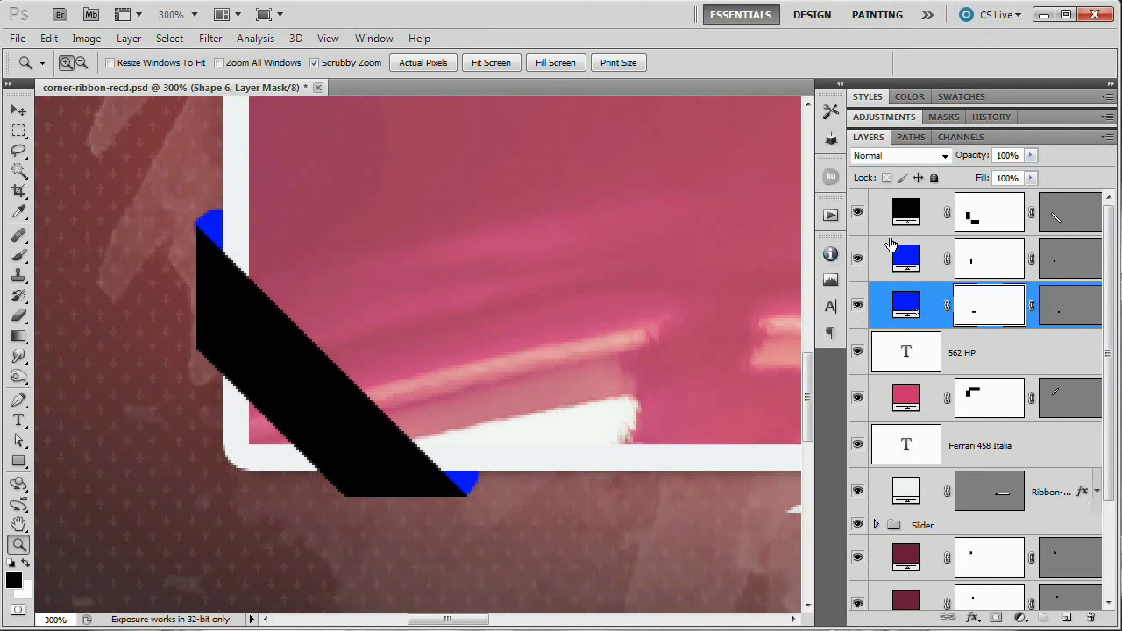
# Change the Shape 5 band's fill from black to light green 78ba70 (hue 113, saturation 40).
pyautogui.doubleClick(905, 213)
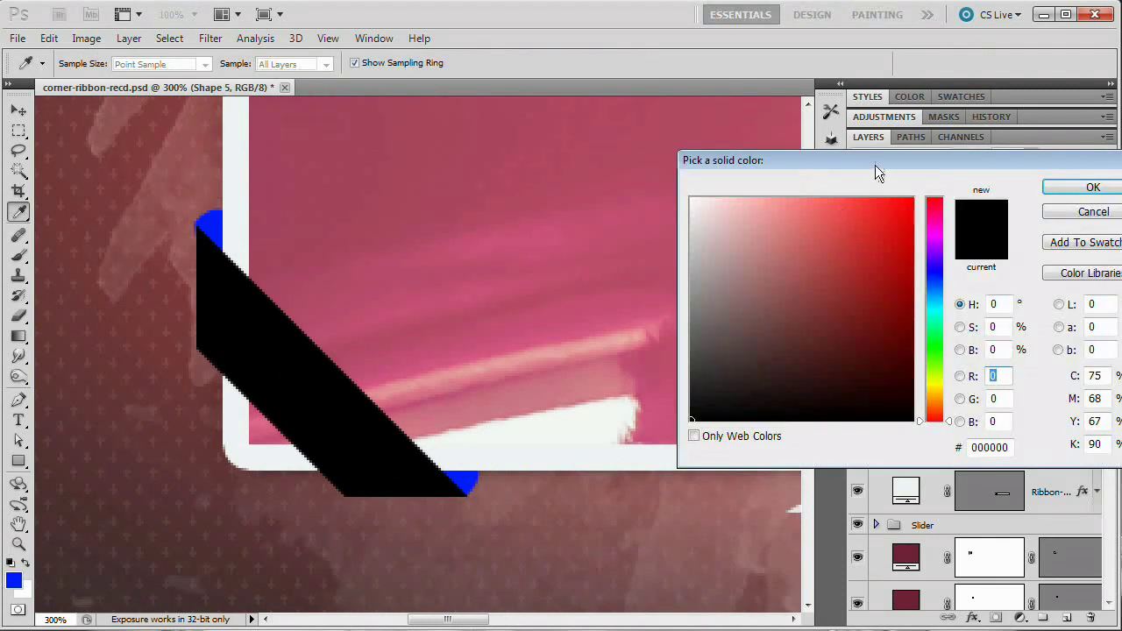
pyautogui.moveTo(875, 165); pyautogui.dragTo(541, 131)
pyautogui.click(605, 346)
pyautogui.moveTo(605, 346); pyautogui.dragTo(605, 317)
pyautogui.click(546, 221)
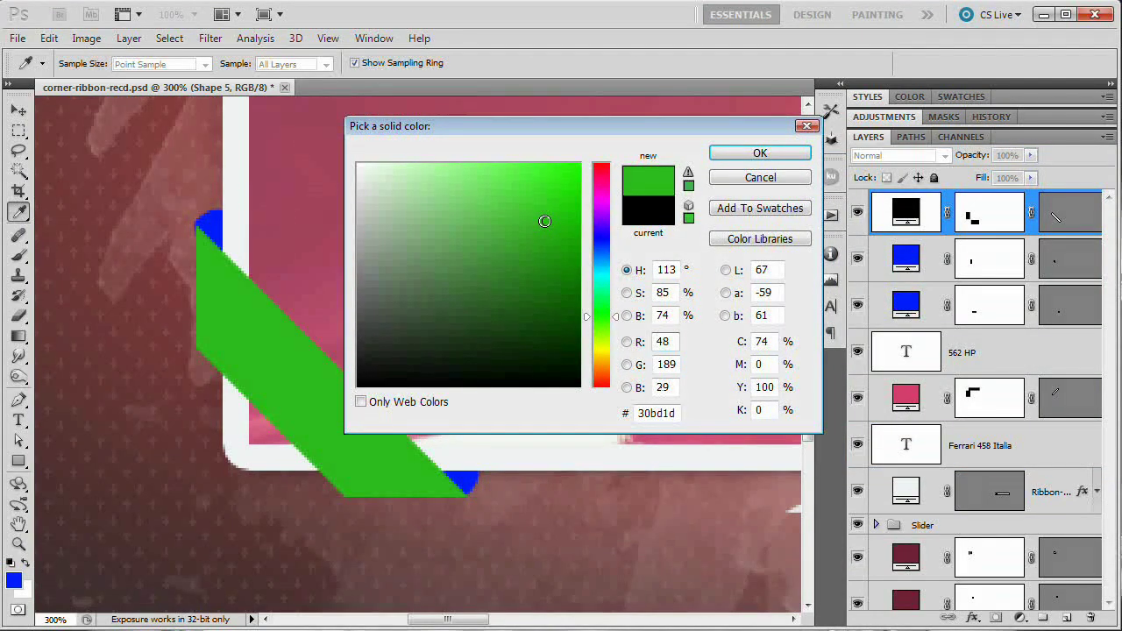
pyautogui.moveTo(546, 220); pyautogui.dragTo(551, 223)
pyautogui.click(663, 293)
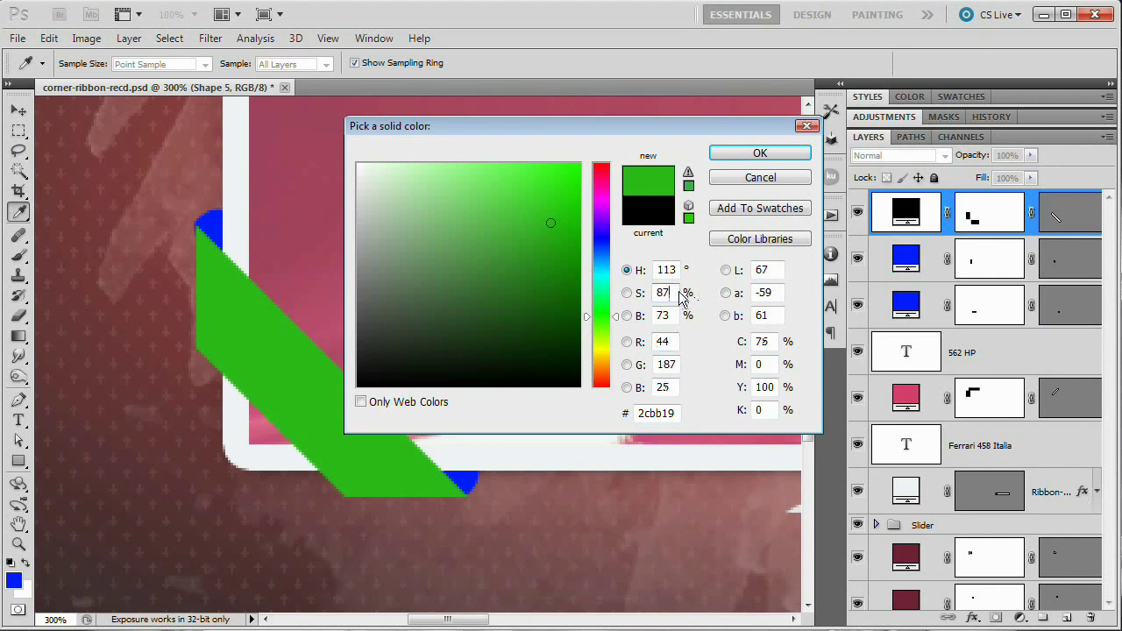
pyautogui.hotkey('shift', 'Down')
pyautogui.hotkey('shift', 'Down')
pyautogui.hotkey('shift', 'Down')
pyautogui.hotkey('shift', 'Down')
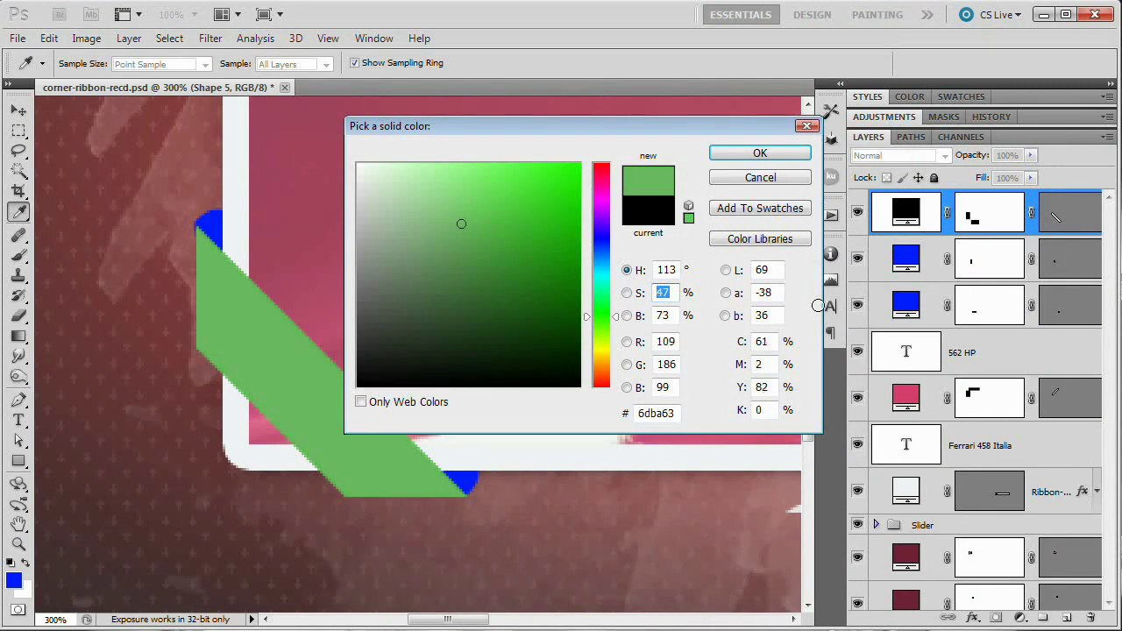
pyautogui.hotkey('shift', 'Down')
pyautogui.press('Up')
pyautogui.press('Up')
pyautogui.press('Up')
pyautogui.press('Up')
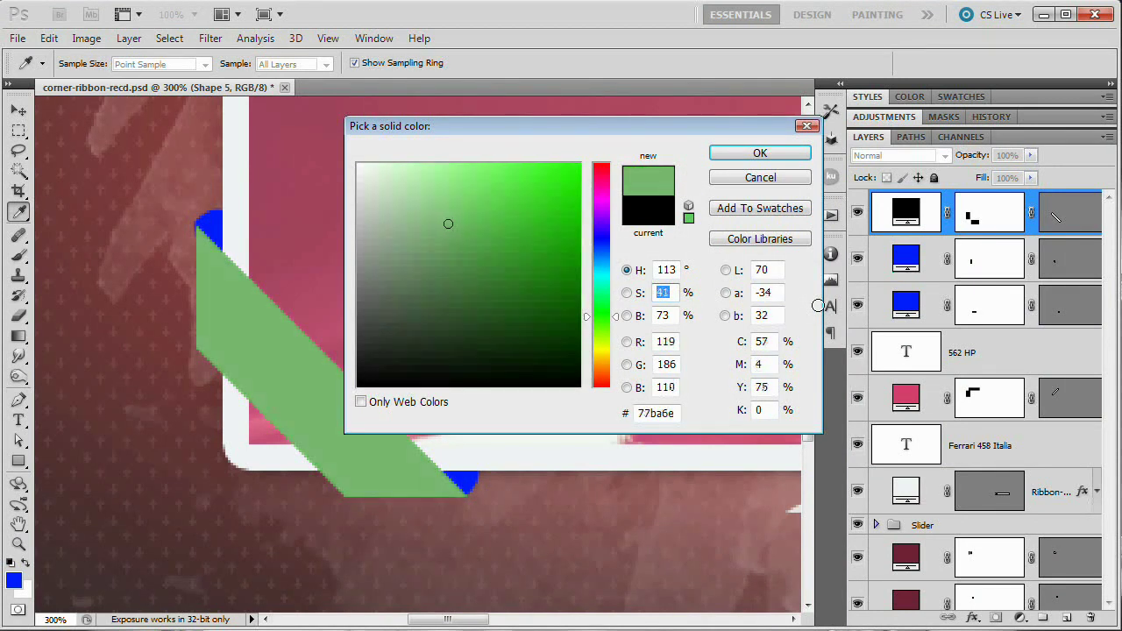
pyautogui.press('Down')
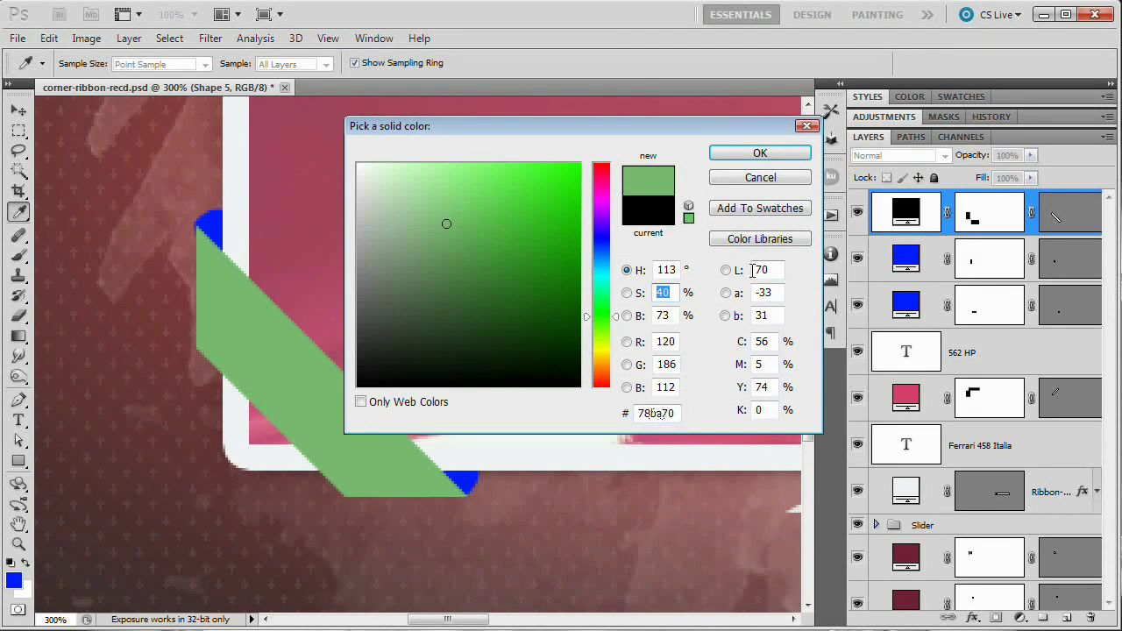
pyautogui.click(763, 156)
# Recolour the upper fold to the ribbon's green sampled and darkened to brightness 53.
pyautogui.press('z')
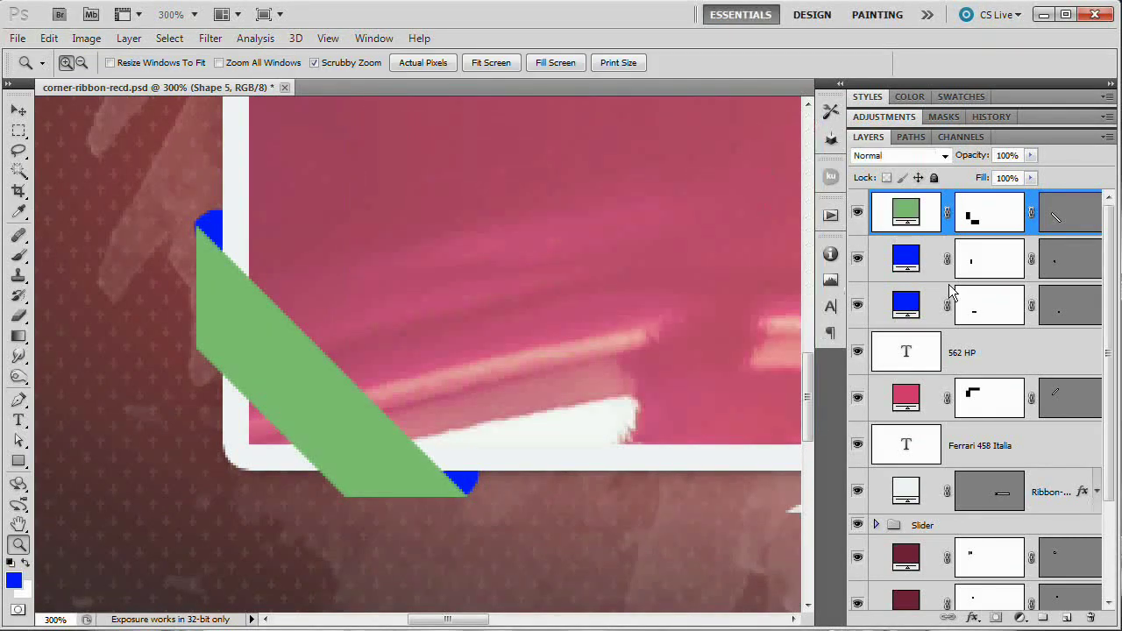
pyautogui.doubleClick(915, 257)
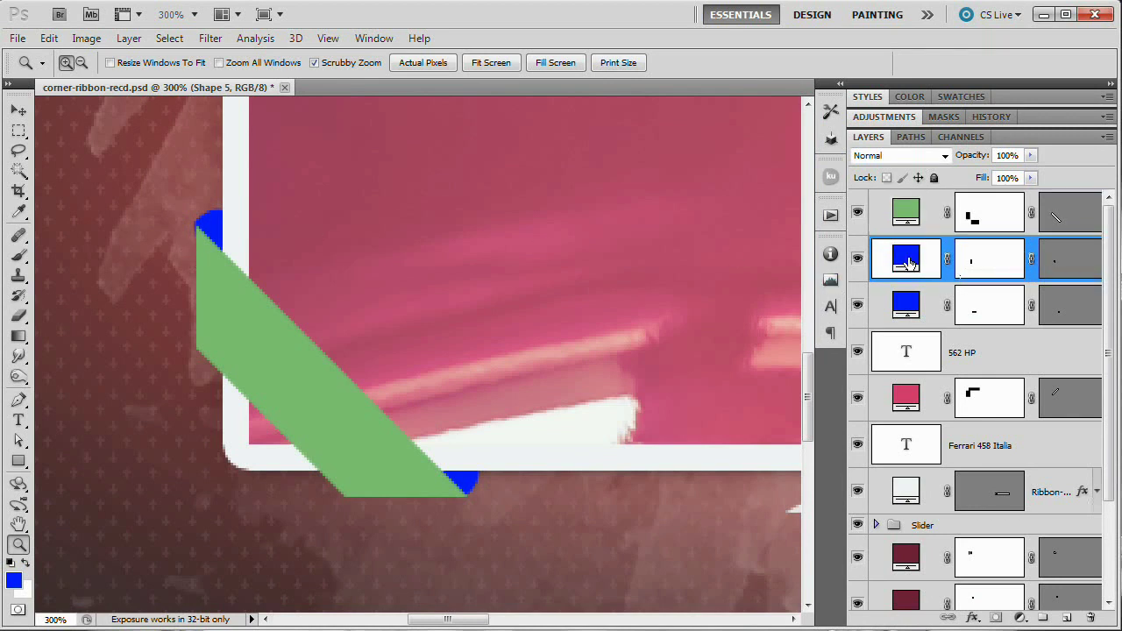
pyautogui.click(321, 382)
pyautogui.click(857, 284)
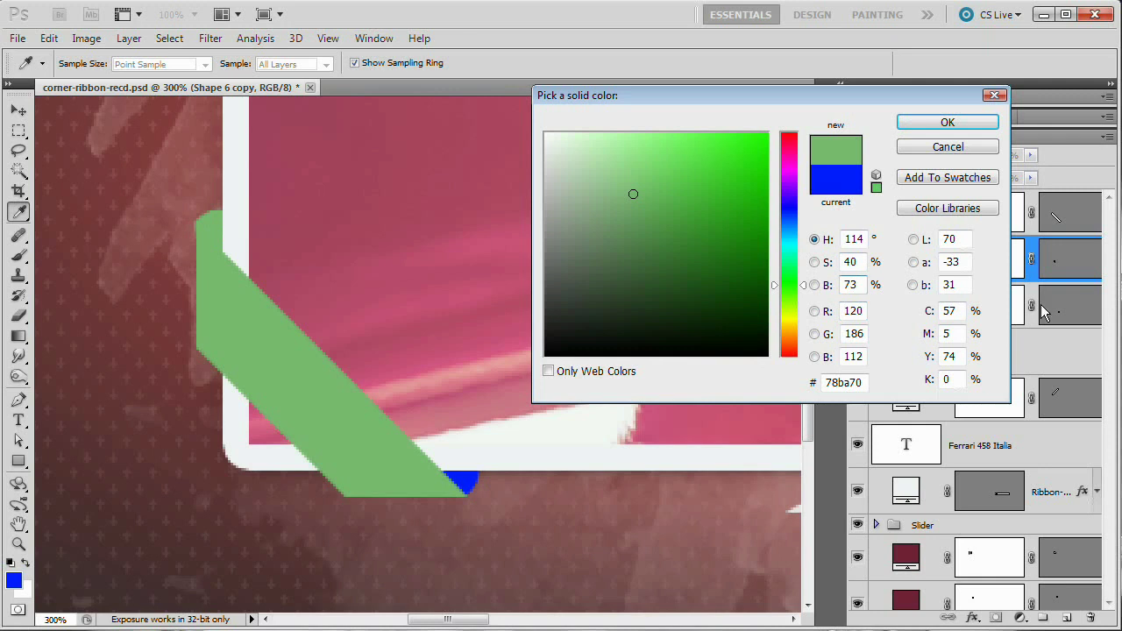
pyautogui.hotkey('shift', 'Down')
pyautogui.hotkey('shift', 'Down')
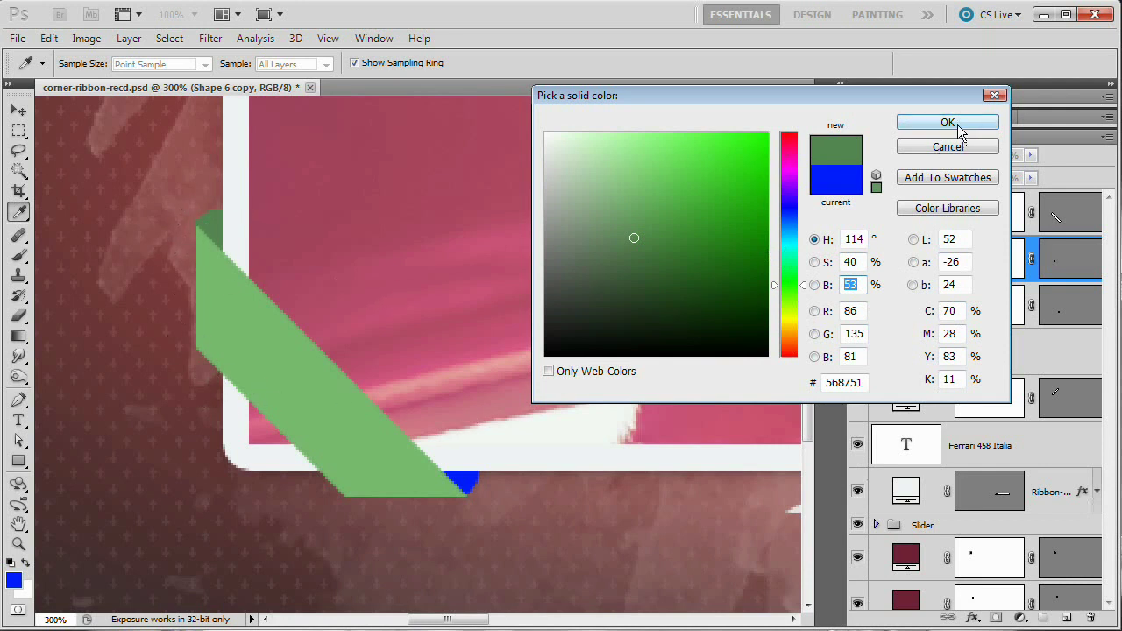
pyautogui.doubleClick(861, 382)
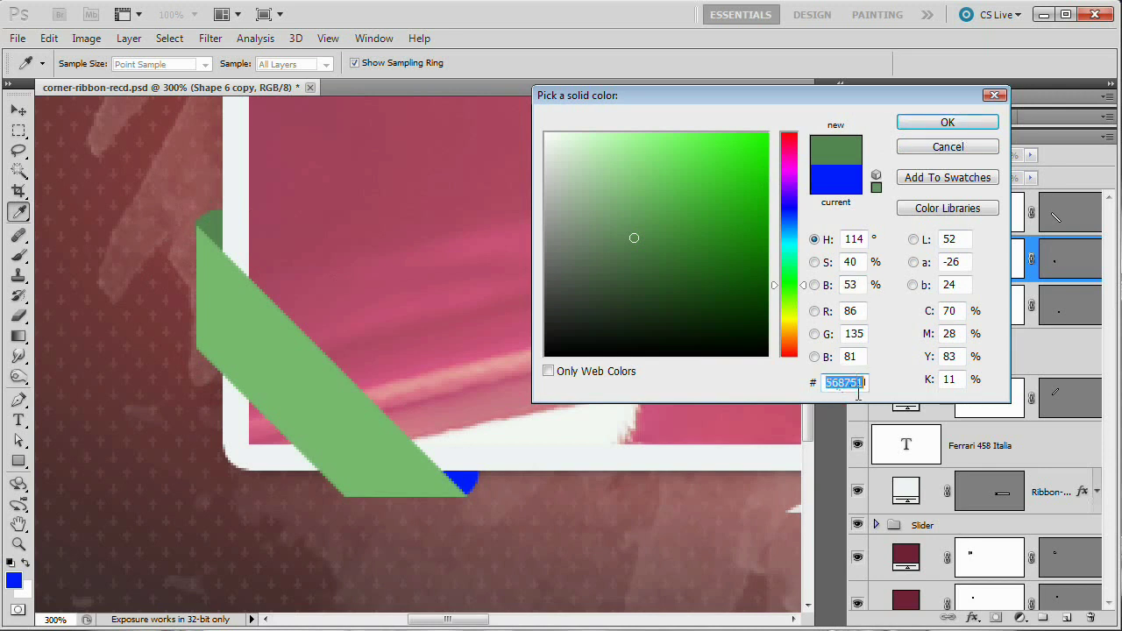
pyautogui.click(948, 123)
# Recolour the lower fold to dark green hex 568f53.
pyautogui.press('z')
pyautogui.doubleClick(906, 304)
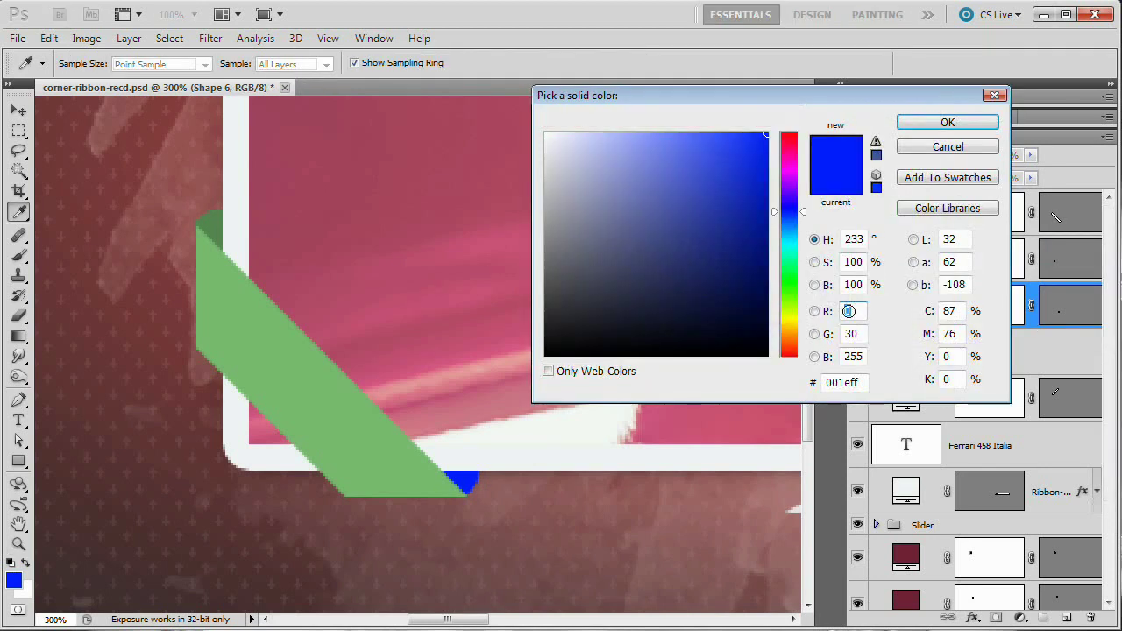
pyautogui.click(852, 383)
pyautogui.doubleClick(843, 383)
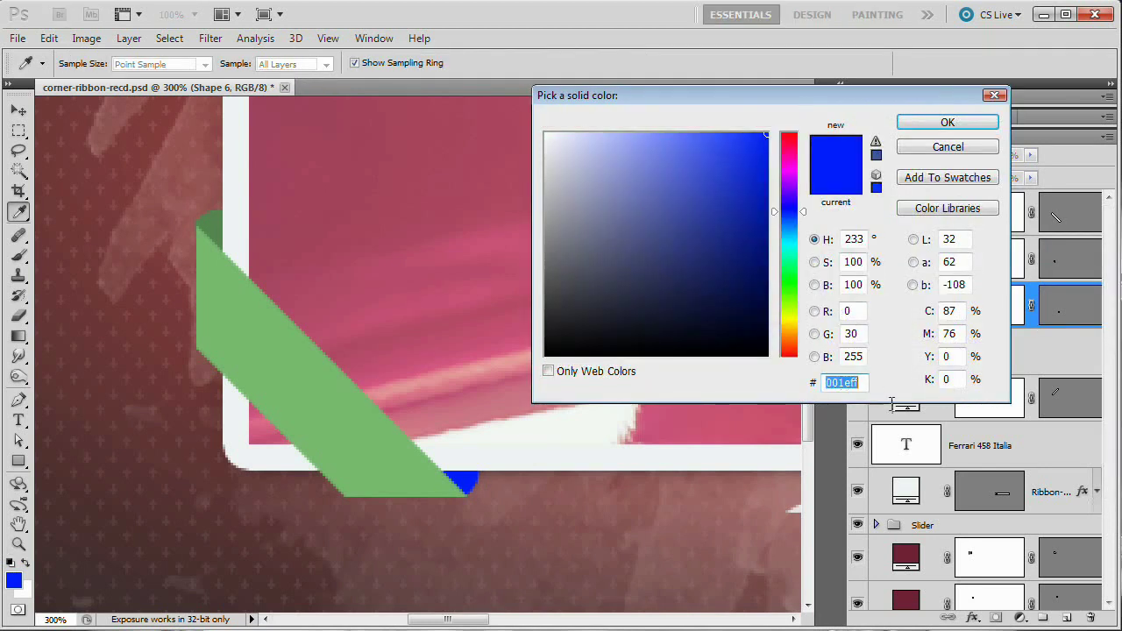
pyautogui.write('568f53')
pyautogui.click(948, 123)
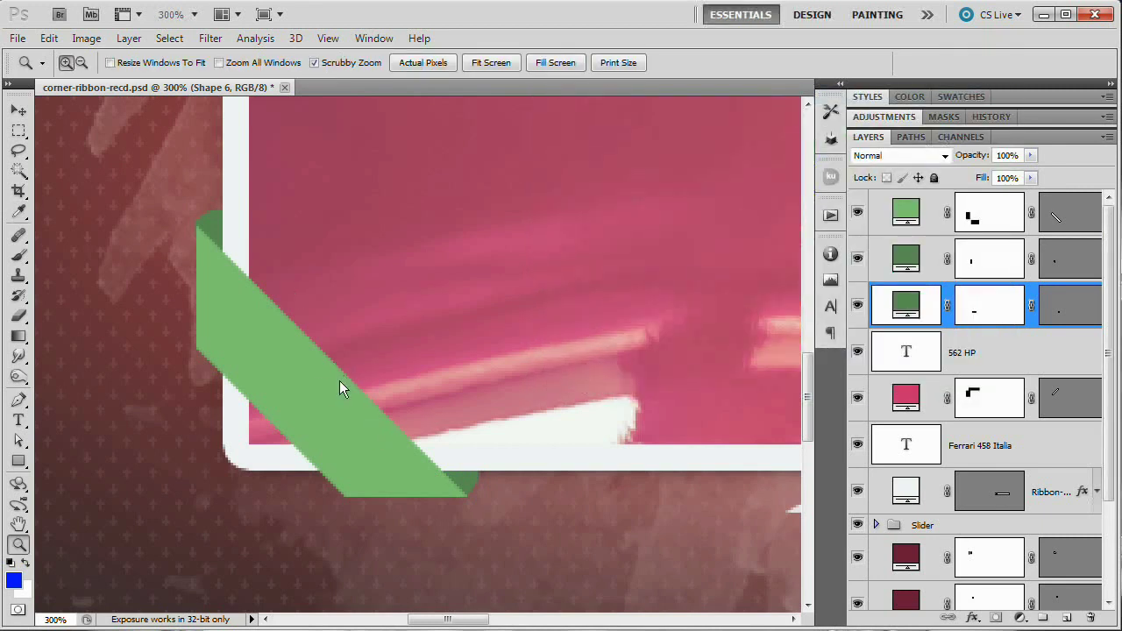
# Select Shape 6 and Shape 6 copy together and drag them beneath the Slider group.
pyautogui.moveTo(333, 378); pyautogui.dragTo(350, 413)
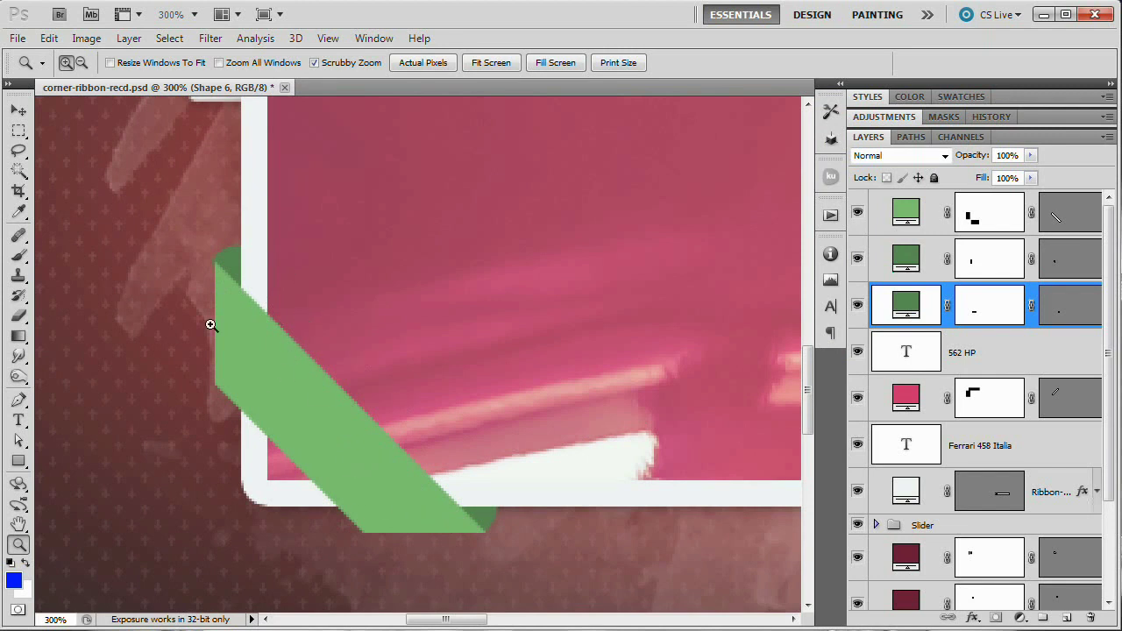
pyautogui.keyDown('alt'); pyautogui.click(459, 353); pyautogui.keyUp('alt')
pyautogui.moveTo(453, 348)
pyautogui.mouseDown()
pyautogui.moveTo(461, 514)
pyautogui.moveTo(446, 330)
pyautogui.mouseUp()
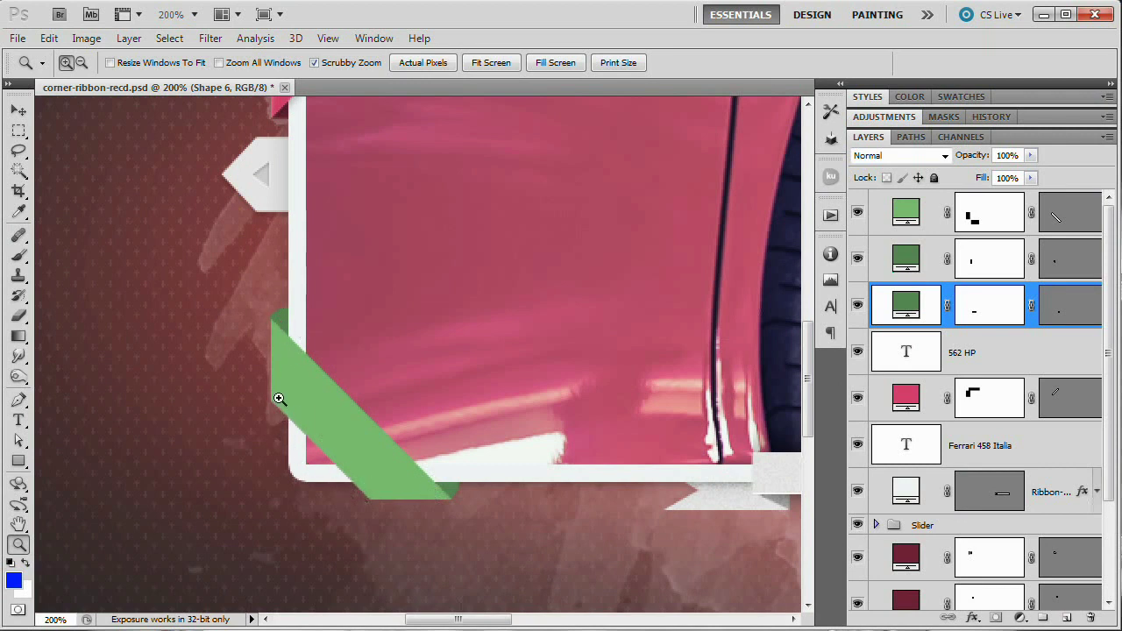
pyautogui.press('v')
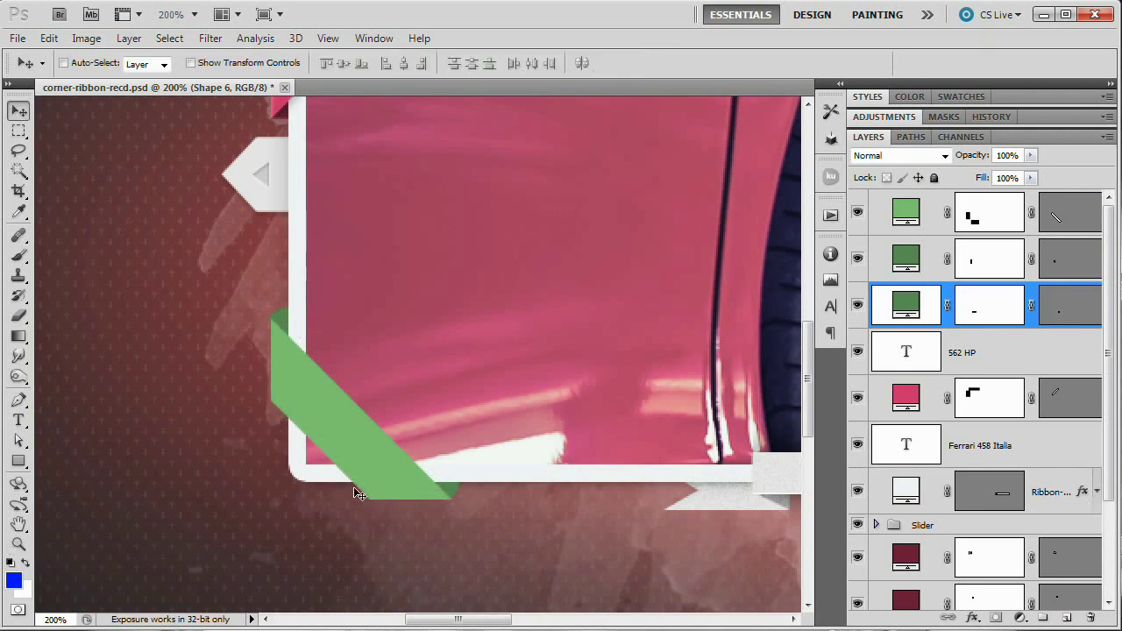
pyautogui.scroll(1, 504, 445)
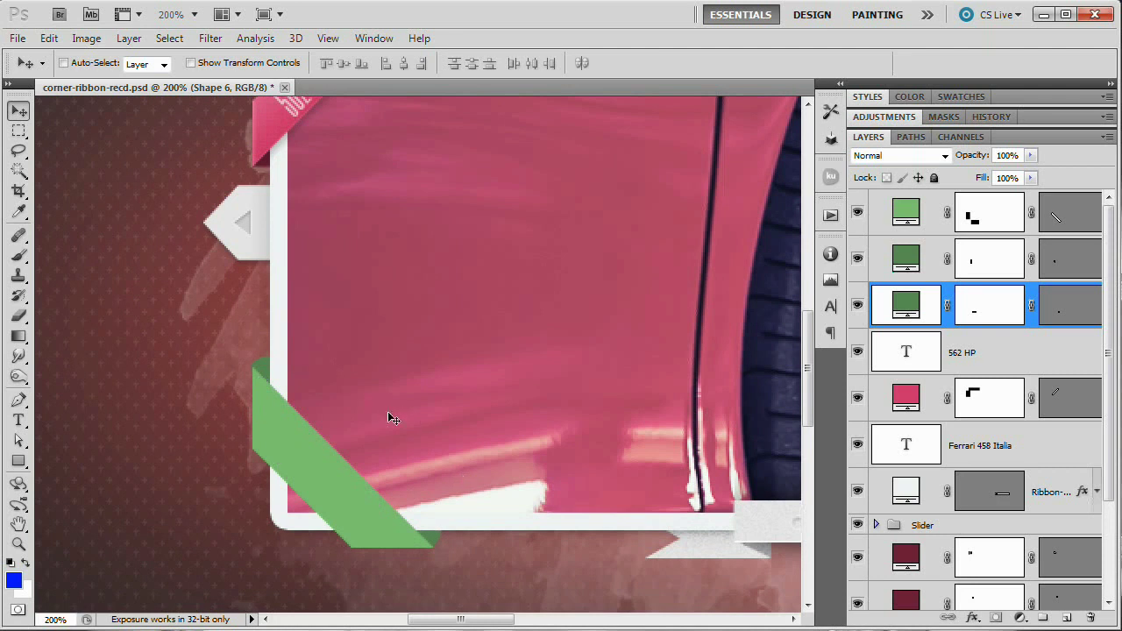
pyautogui.scroll(-2, 392, 458)
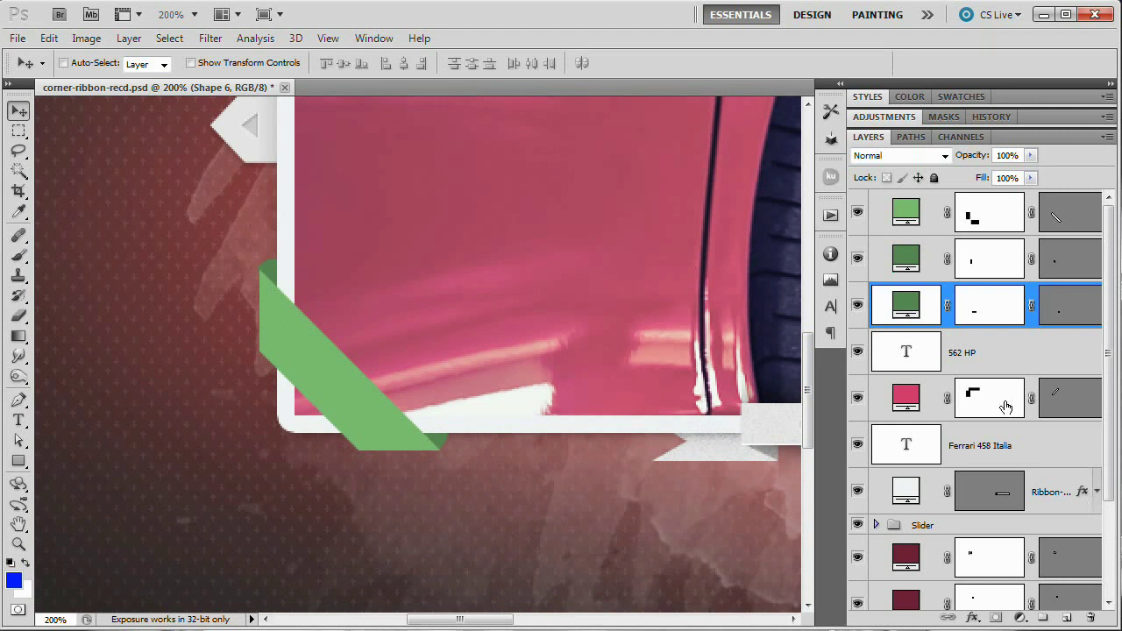
pyautogui.keyDown('shift'); pyautogui.click(909, 260); pyautogui.keyUp('shift')
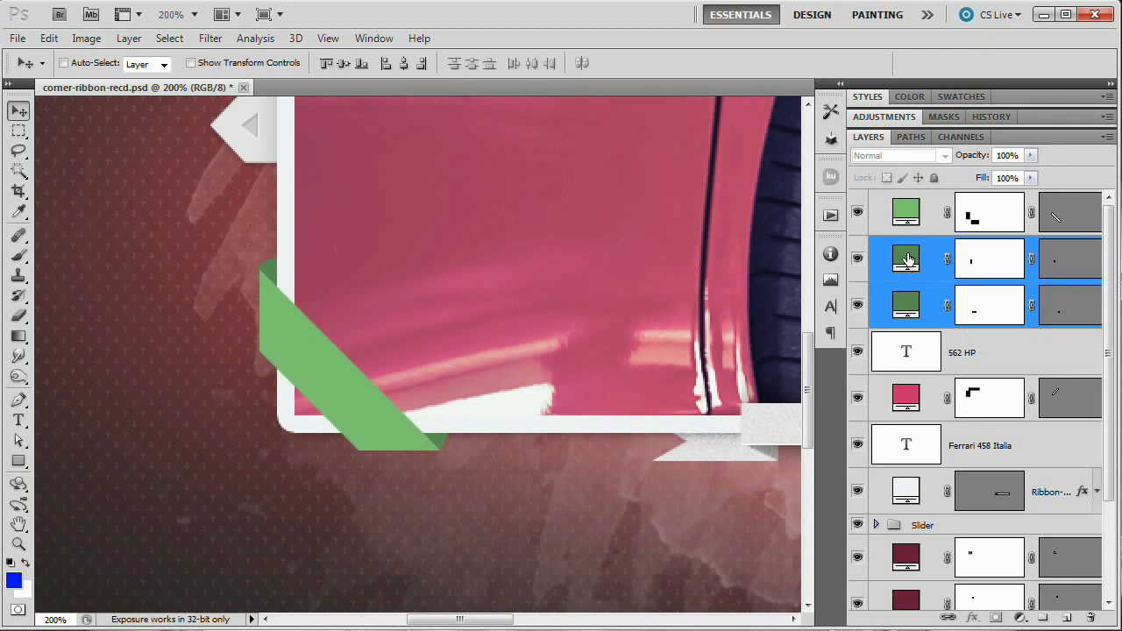
pyautogui.moveTo(908, 259); pyautogui.dragTo(905, 545)
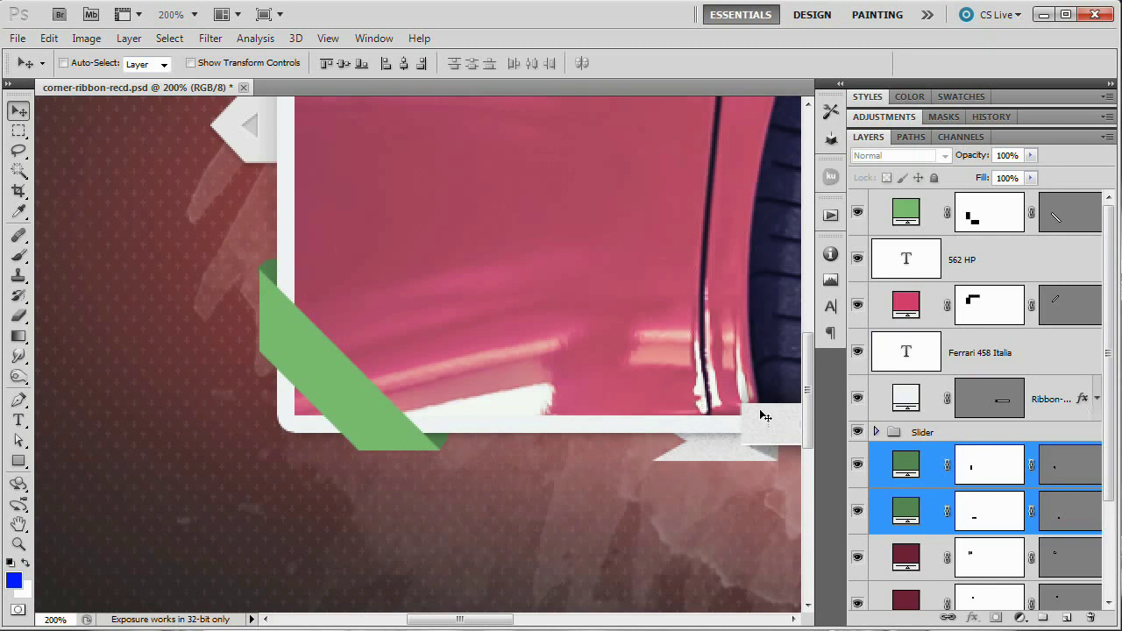
# Select the Shape 5 ribbon layer and add a Drop Shadow layer style.
pyautogui.click(911, 215)
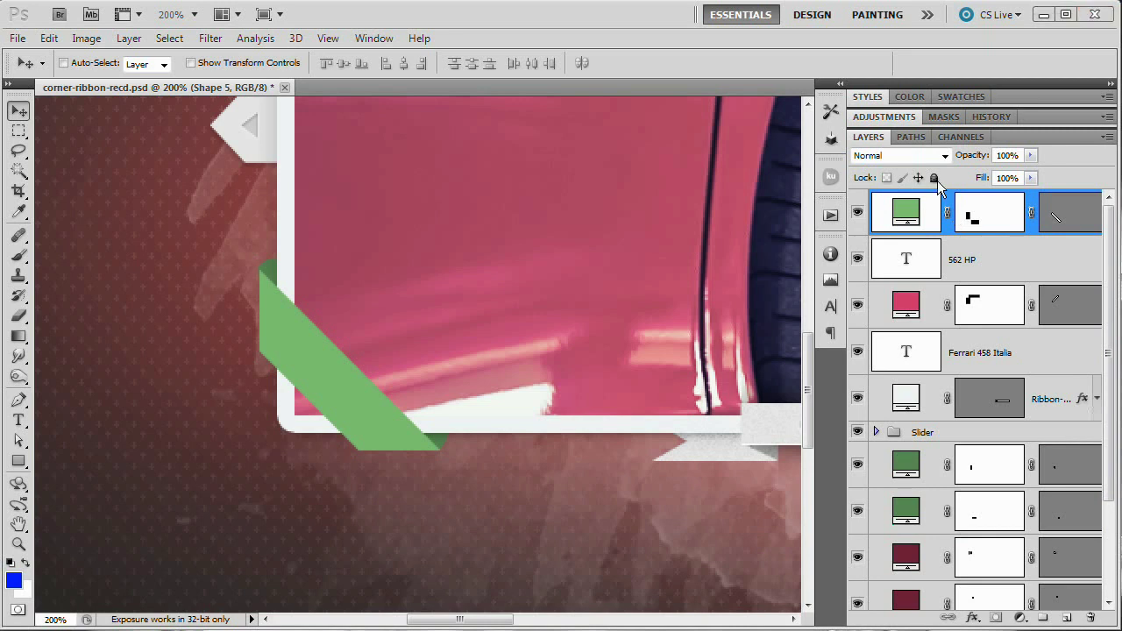
pyautogui.click(129, 39)
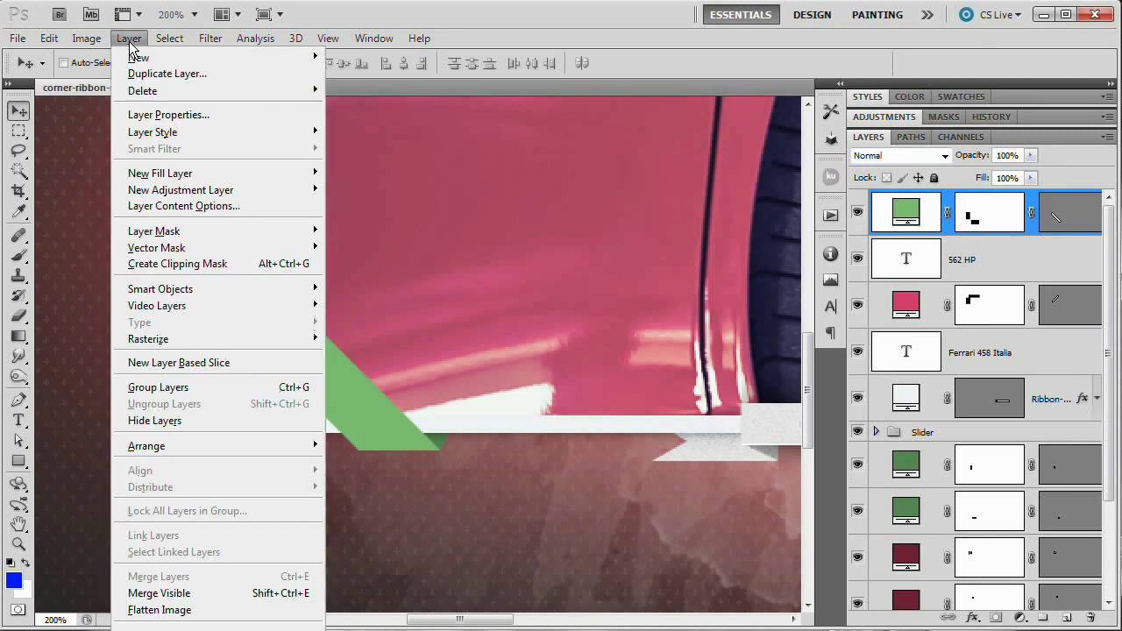
pyautogui.moveTo(153, 132)
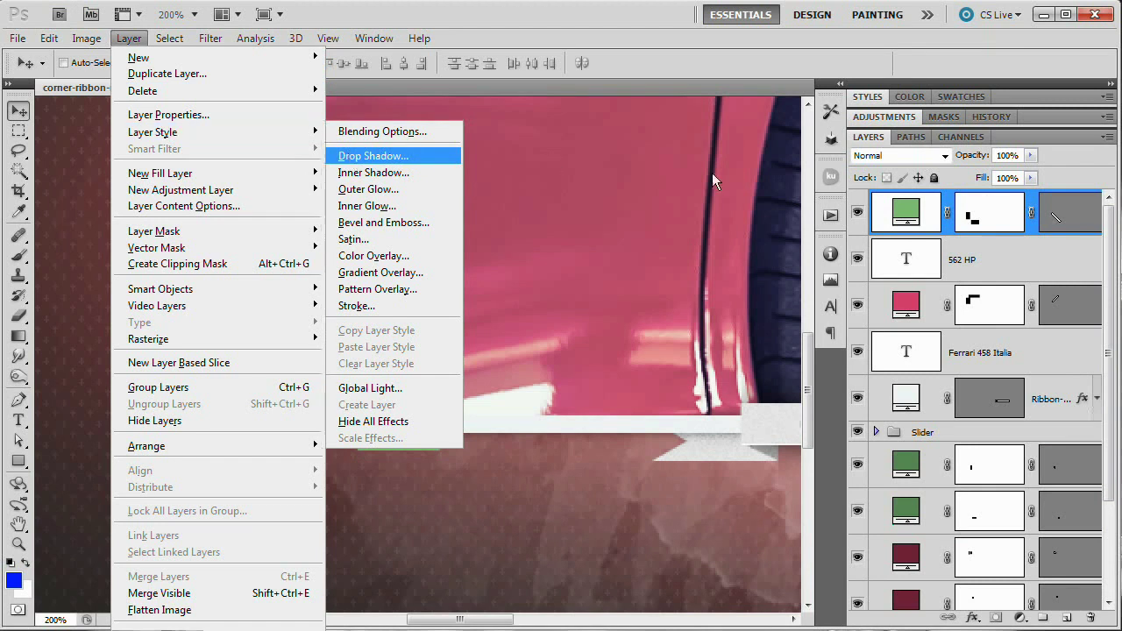
pyautogui.click(373, 155)
pyautogui.moveTo(831, 157); pyautogui.dragTo(822, 131)
# Set the shadow to 45° without global light, 20% opacity, 2 px distance, 3 px size.
pyautogui.click(875, 233)
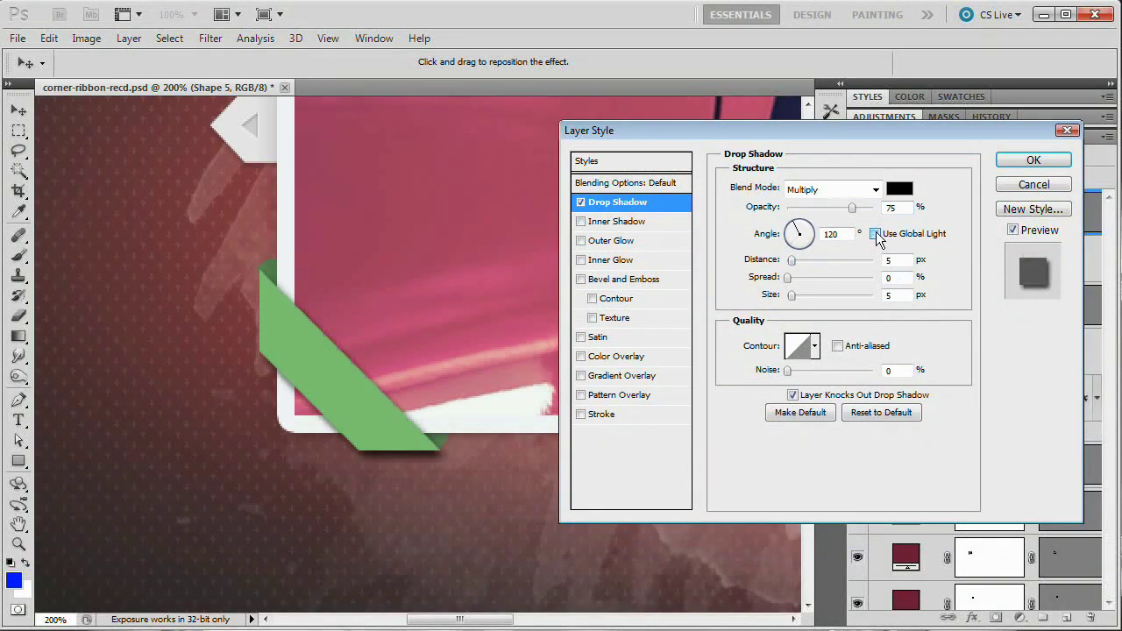
pyautogui.doubleClick(843, 235)
pyautogui.write('45')
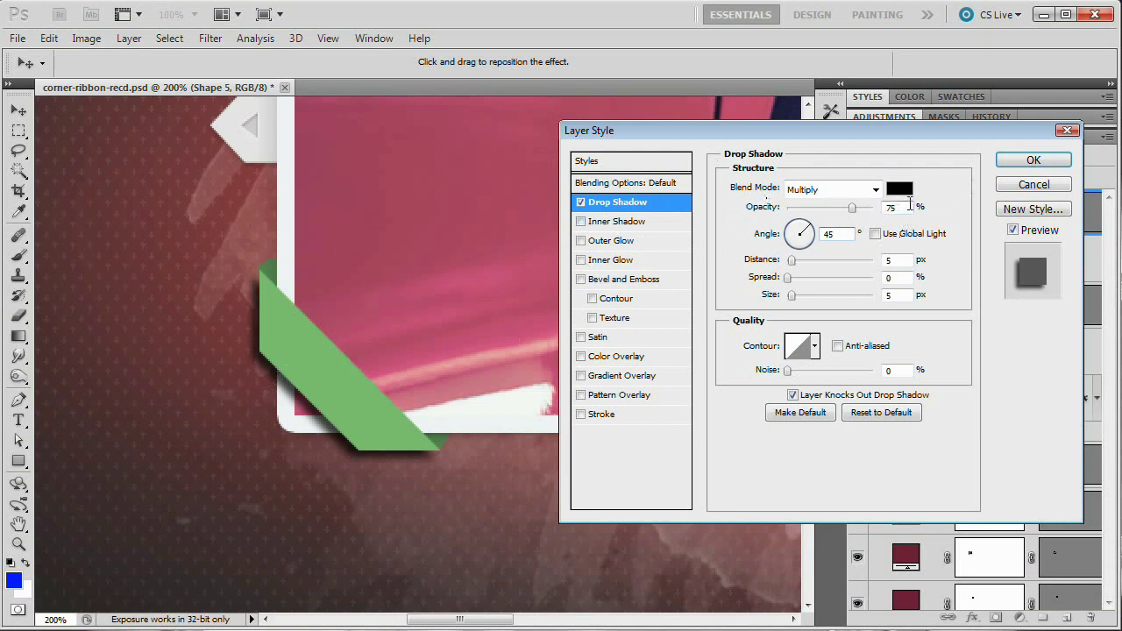
pyautogui.click(902, 206)
pyautogui.write('20')
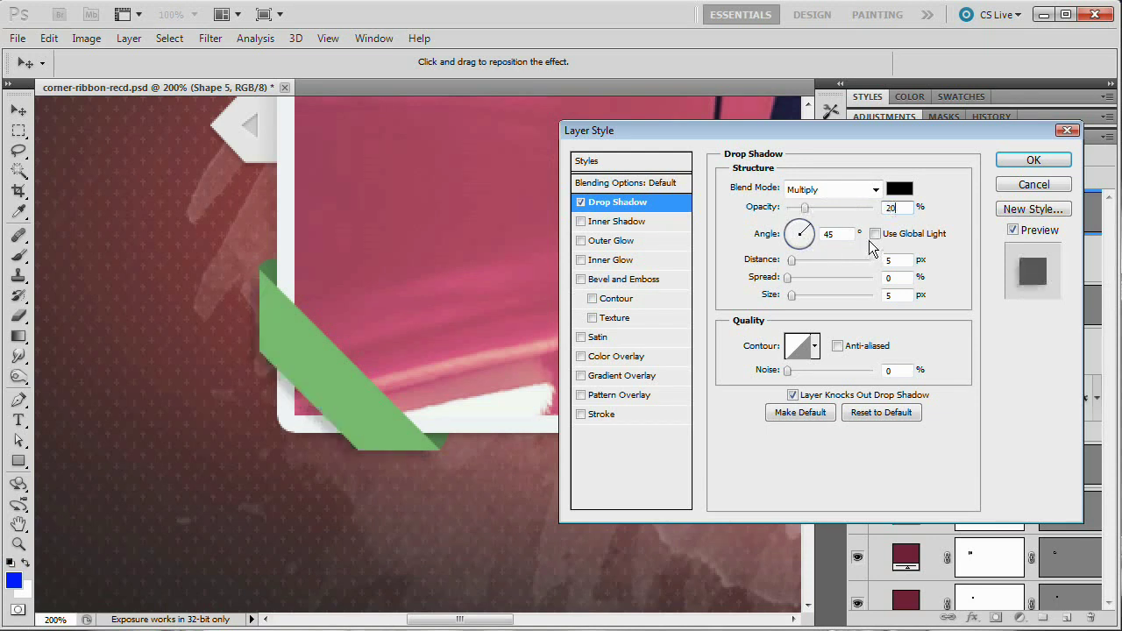
pyautogui.click(905, 263)
pyautogui.write('2')
pyautogui.click(885, 296)
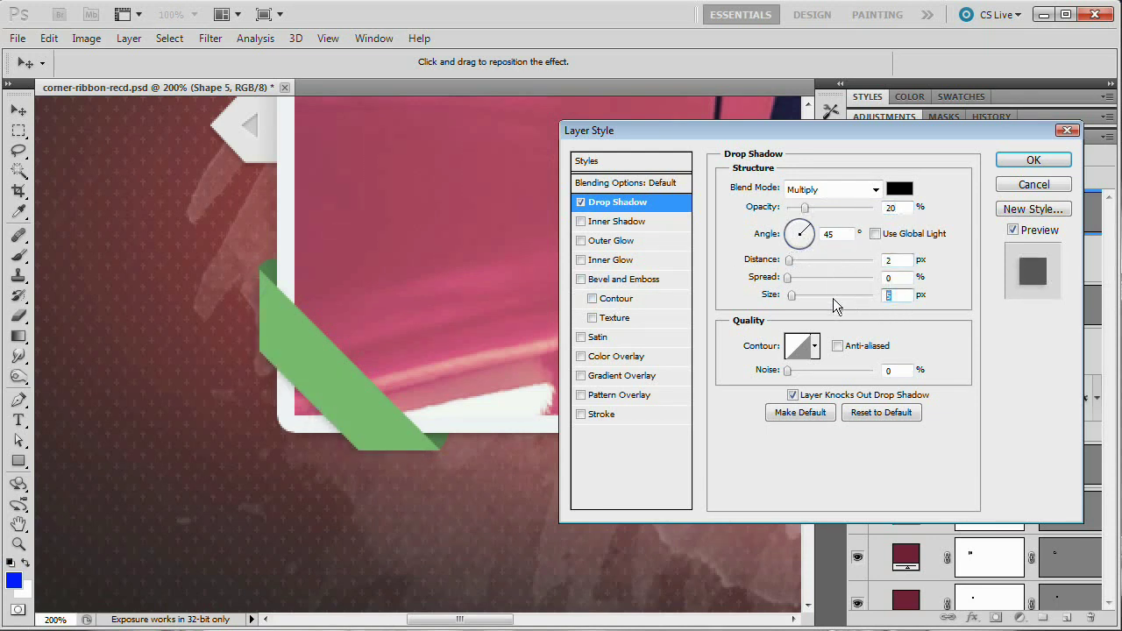
pyautogui.write('3')
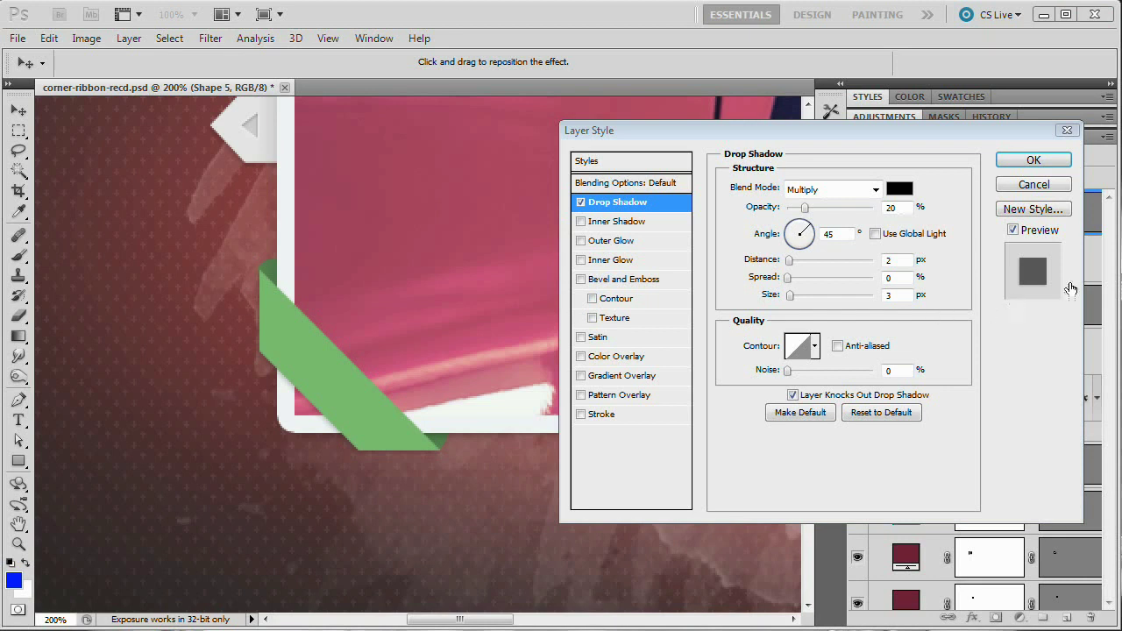
# Enable Gradient Overlay and change the gradient's dark stop to #606060.
pyautogui.click(607, 377)
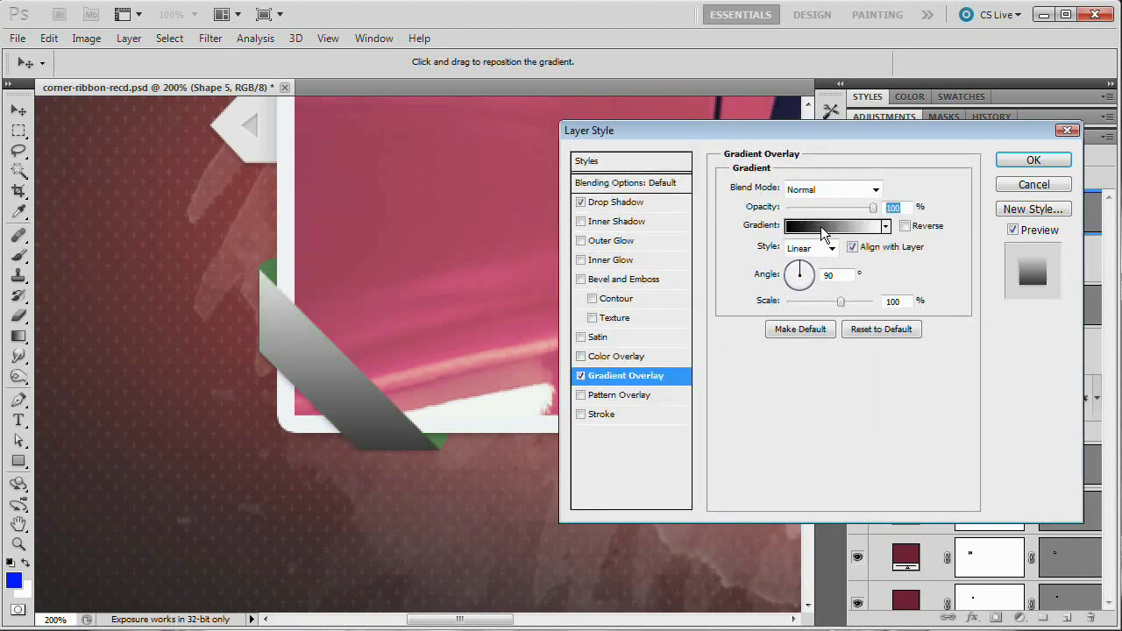
pyautogui.click(816, 230)
pyautogui.moveTo(695, 73); pyautogui.dragTo(734, 70)
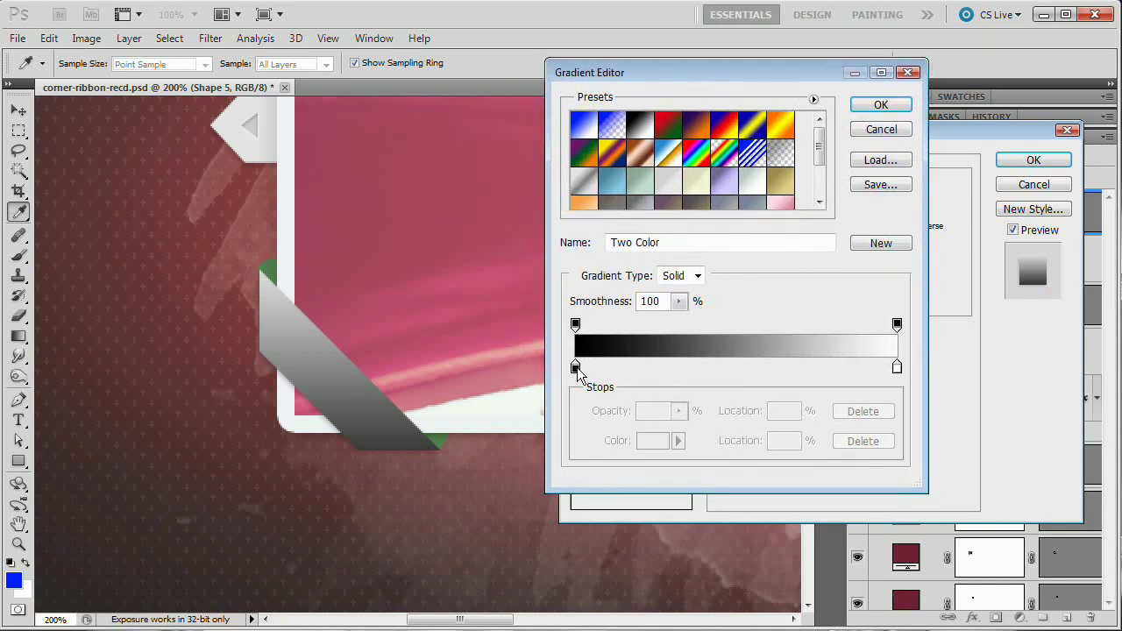
pyautogui.doubleClick(575, 368)
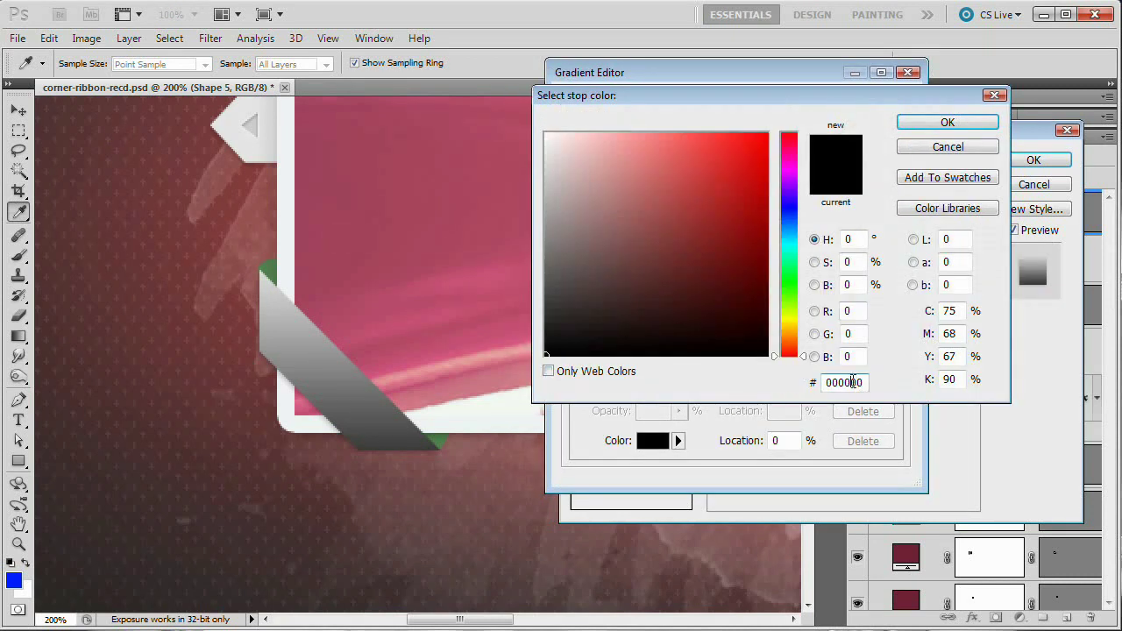
pyautogui.doubleClick(852, 381)
pyautogui.write('606060')
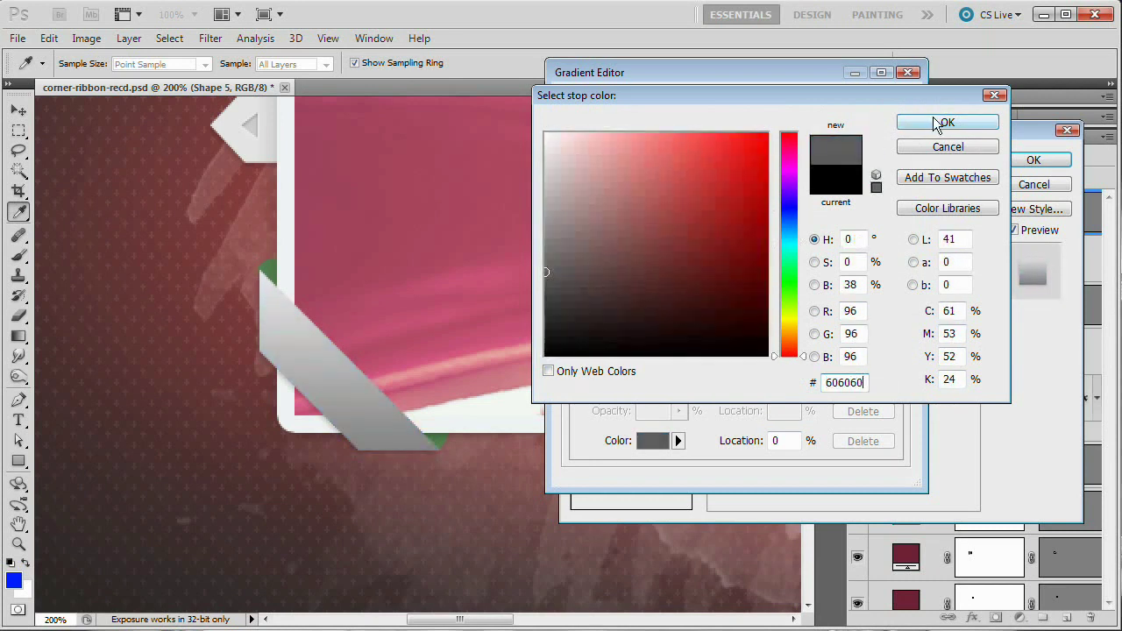
pyautogui.click(951, 122)
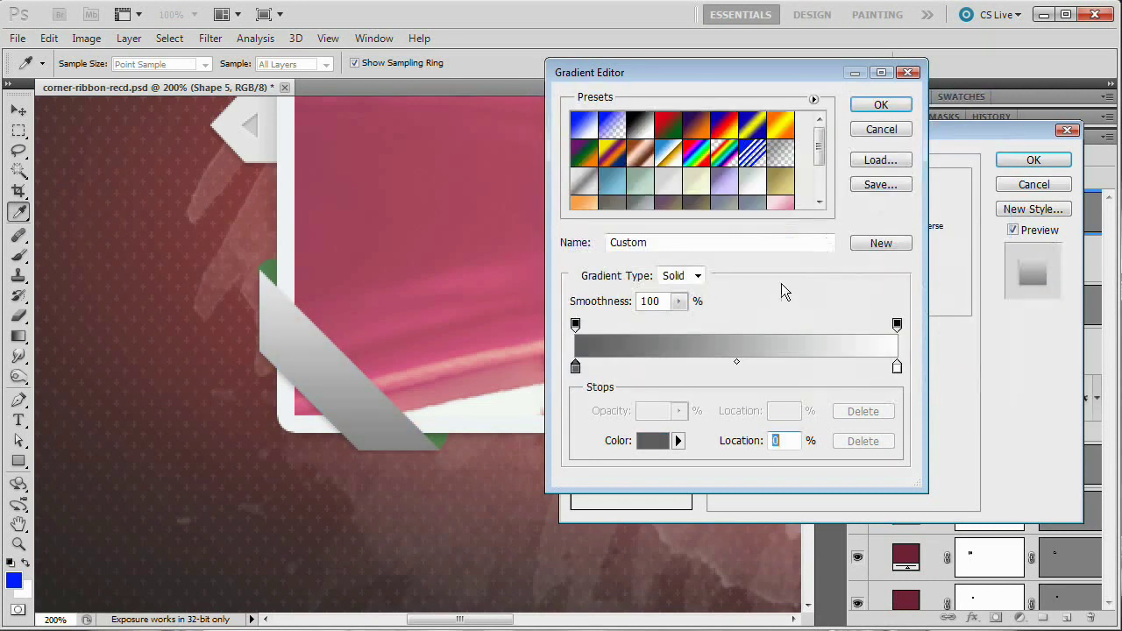
pyautogui.click(880, 105)
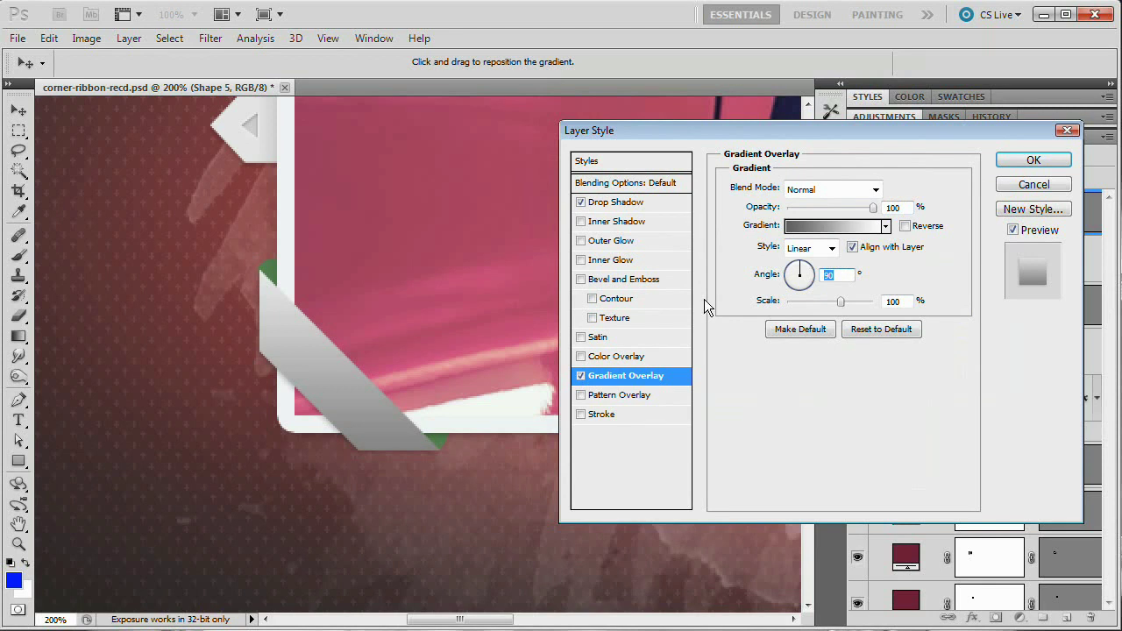
# Set the gradient overlay to 45° angle, 10% scale, Soft Light, about 47% opacity.
pyautogui.write('45')
pyautogui.moveTo(838, 302); pyautogui.dragTo(786, 302)
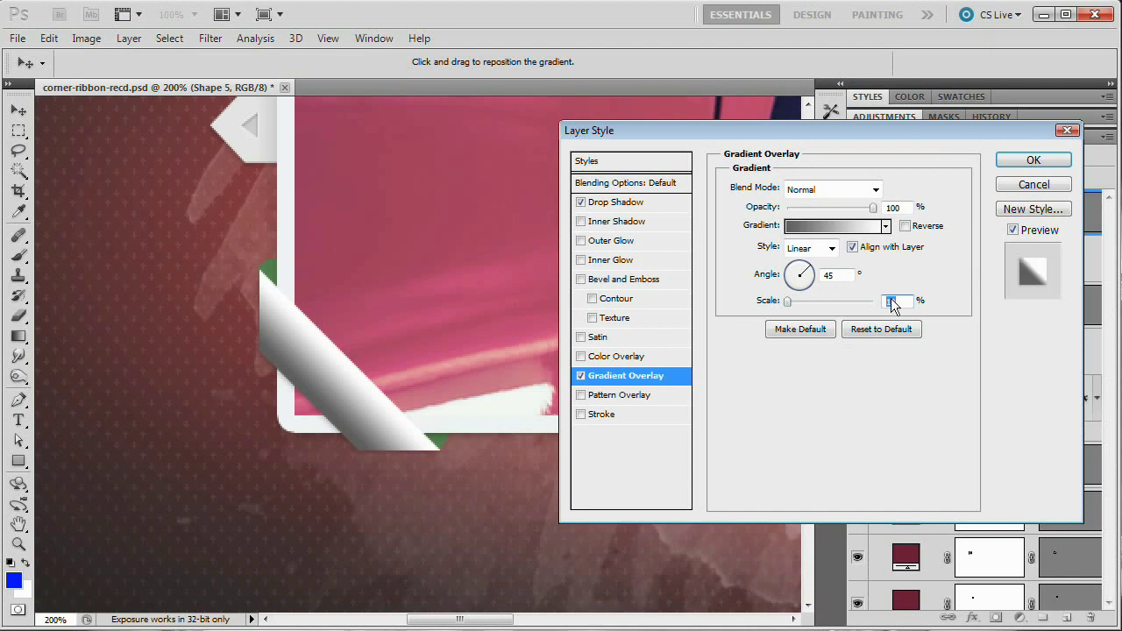
pyautogui.click(850, 191)
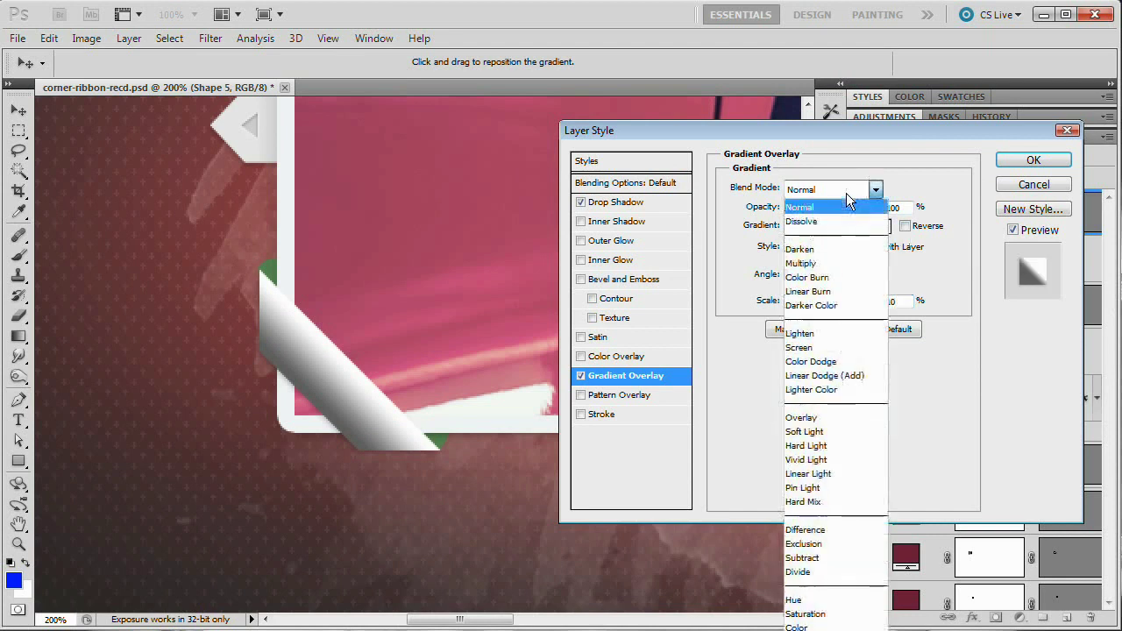
pyautogui.click(821, 429)
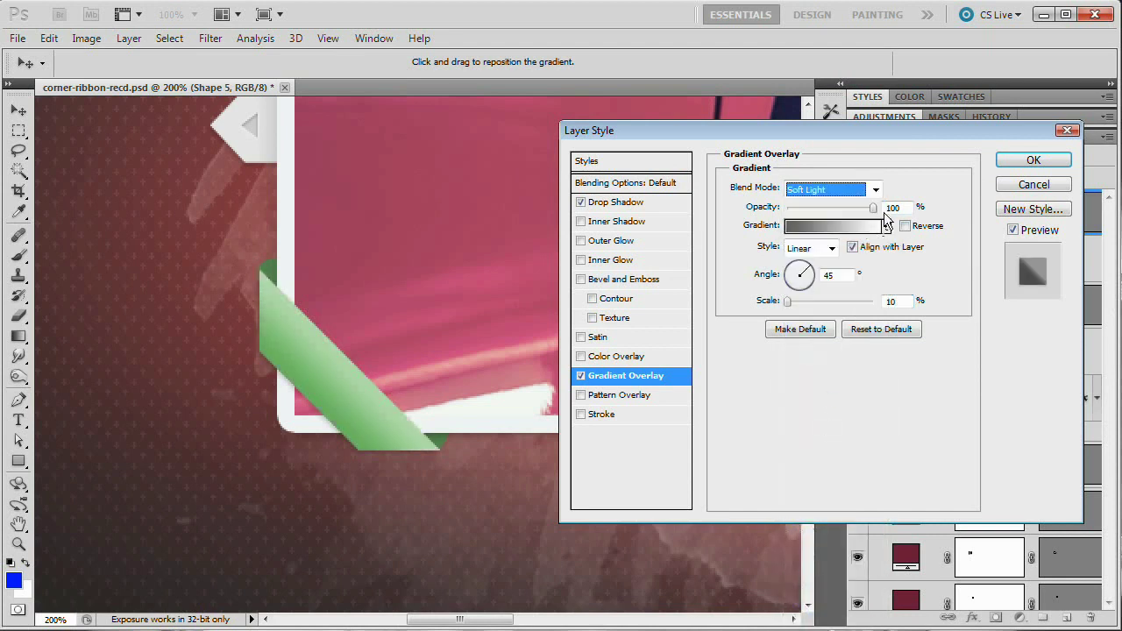
pyautogui.moveTo(873, 208); pyautogui.dragTo(830, 210)
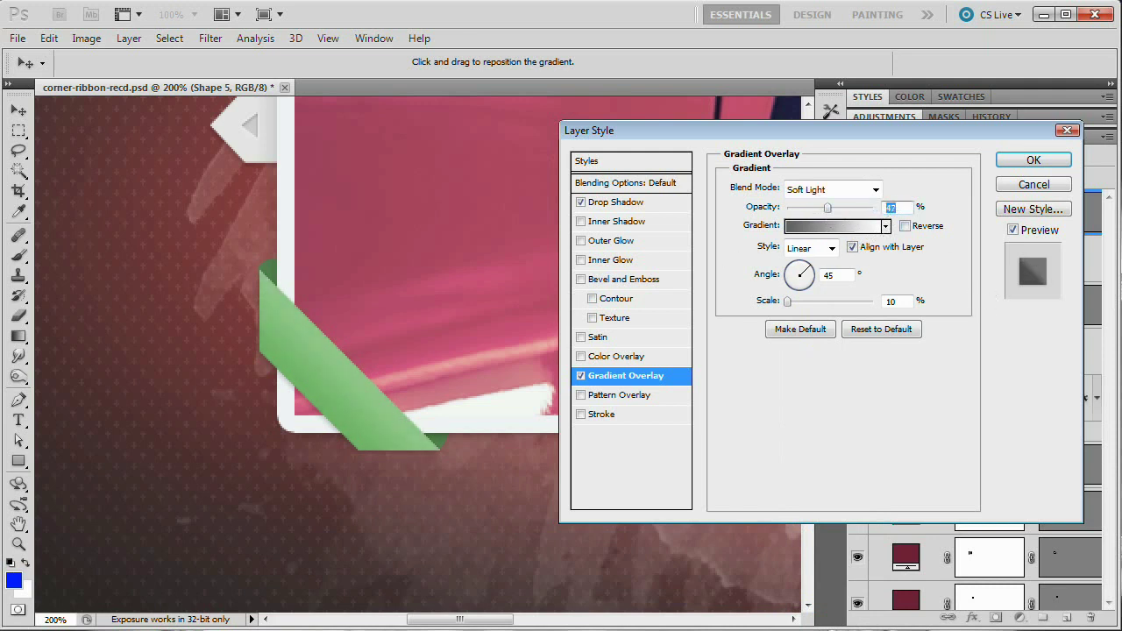
# Add a Soft Light Pattern Overlay with the third pattern at 23% scale and 80% opacity, then apply.
pyautogui.click(622, 395)
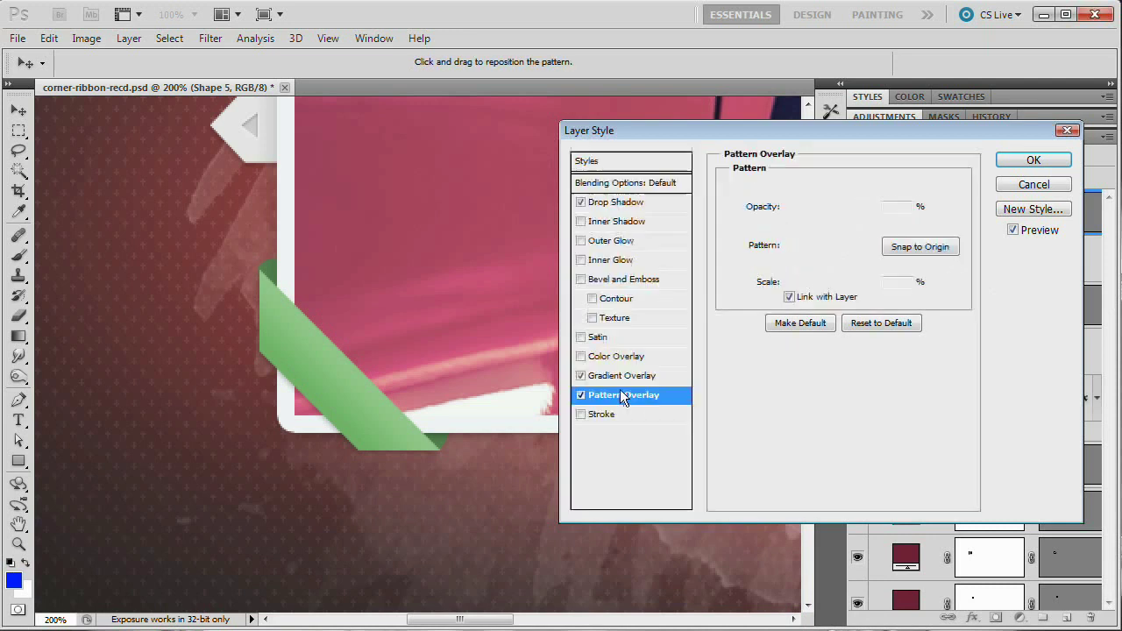
pyautogui.click(841, 248)
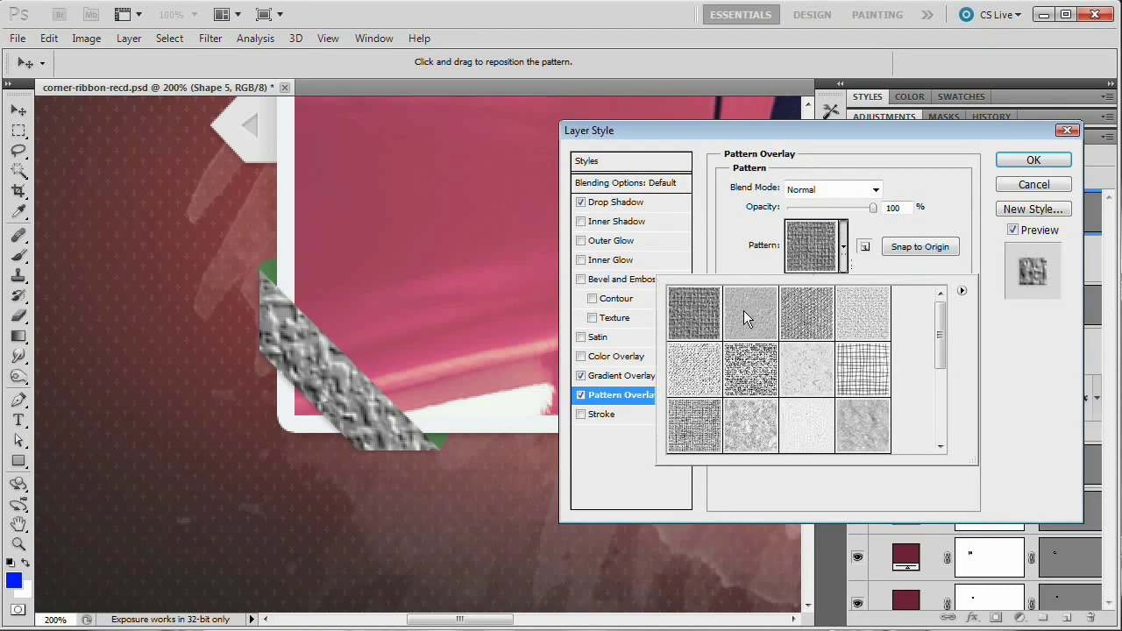
pyautogui.click(806, 312)
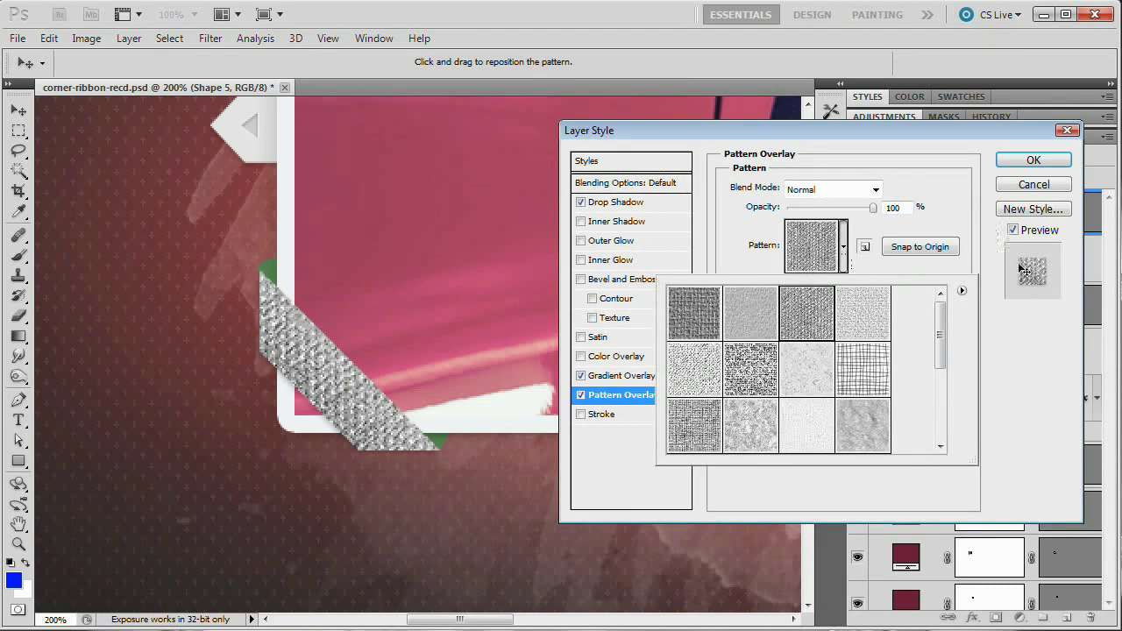
pyautogui.click(984, 267)
pyautogui.moveTo(815, 284); pyautogui.dragTo(798, 283)
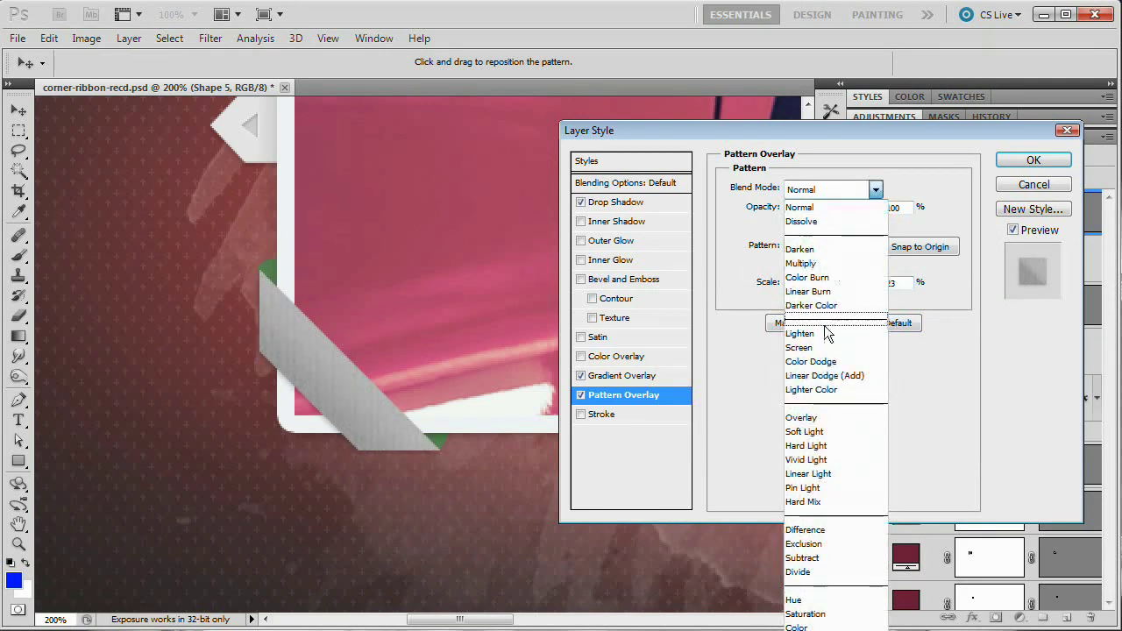
pyautogui.click(815, 419)
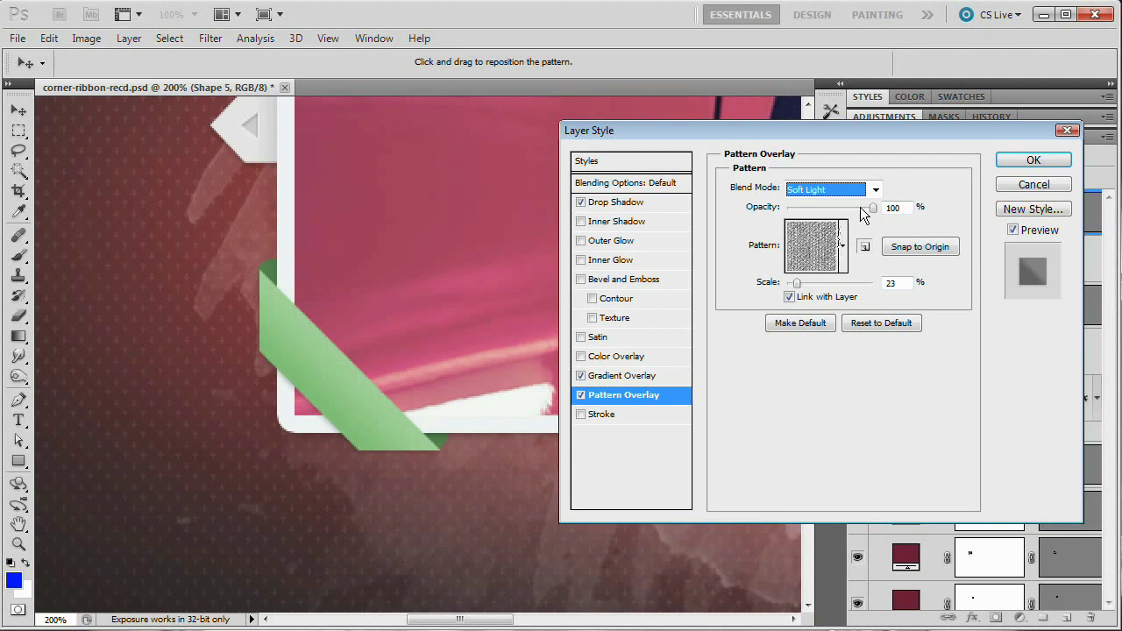
pyautogui.moveTo(861, 210); pyautogui.dragTo(856, 212)
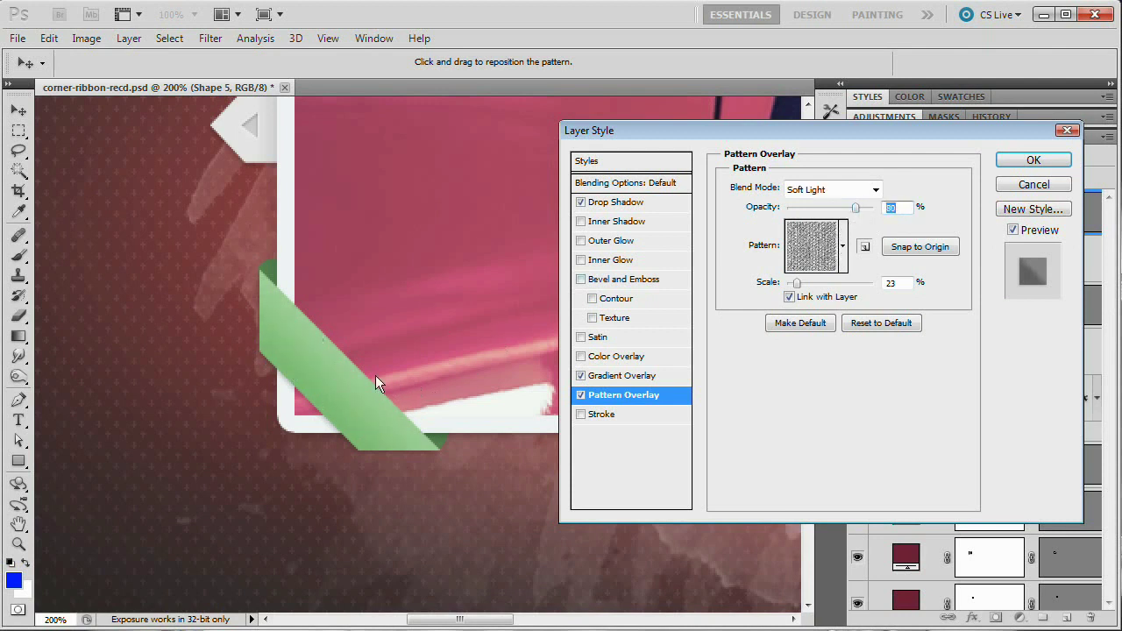
pyautogui.click(1036, 162)
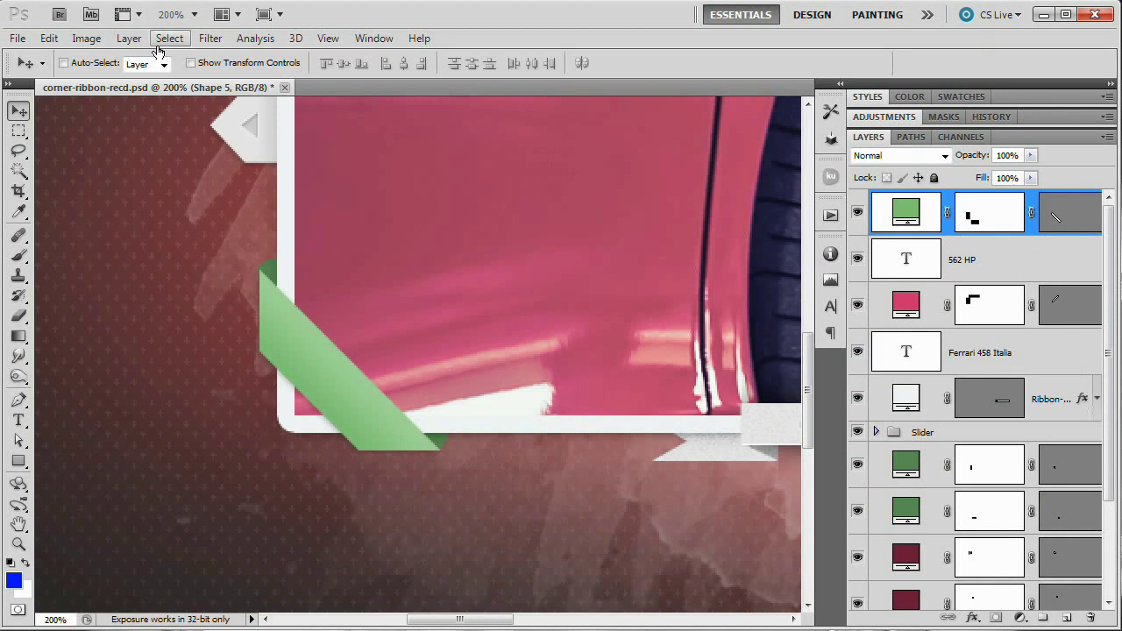
# Create a new layer named 'Burn' with Use Previous Layer to Create Clipping Mask enabled.
pyautogui.click(129, 38)
pyautogui.moveTo(151, 59)
pyautogui.click(373, 56)
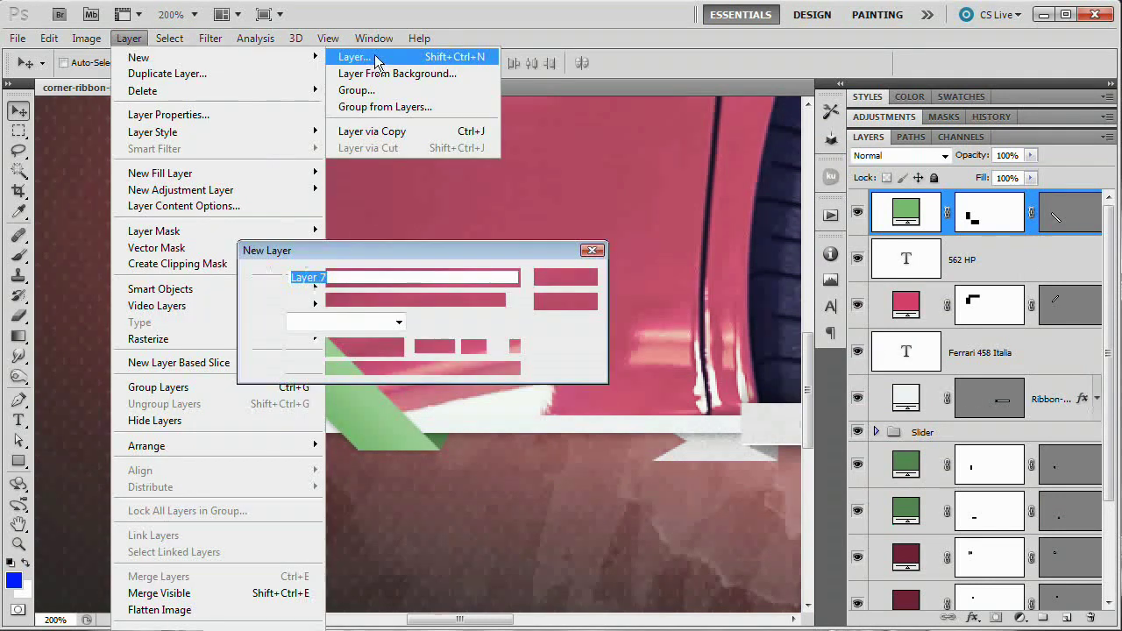
pyautogui.write('Burn')
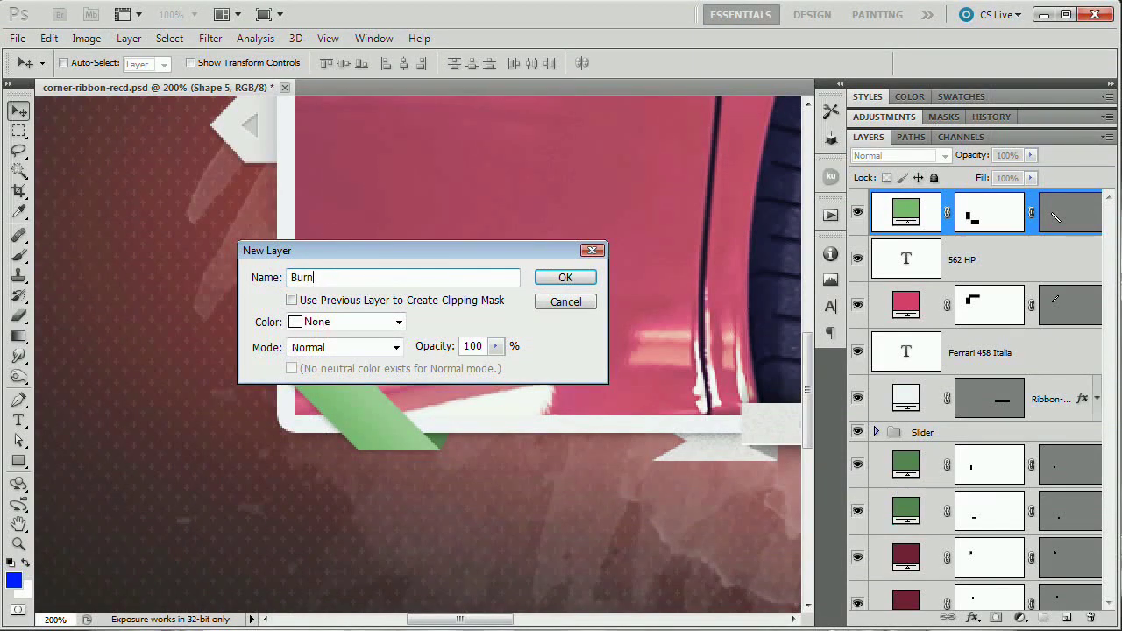
pyautogui.click(293, 301)
pyautogui.click(295, 302)
pyautogui.click(304, 302)
pyautogui.click(566, 278)
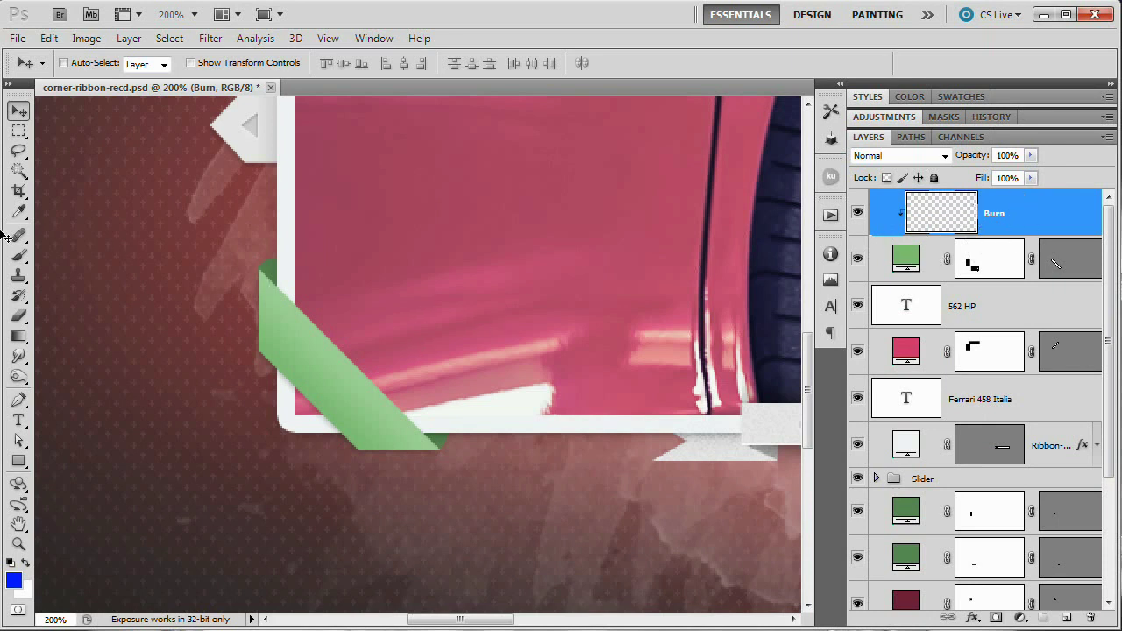
pyautogui.click(18, 130)
pyautogui.moveTo(204, 348); pyautogui.dragTo(613, 400)
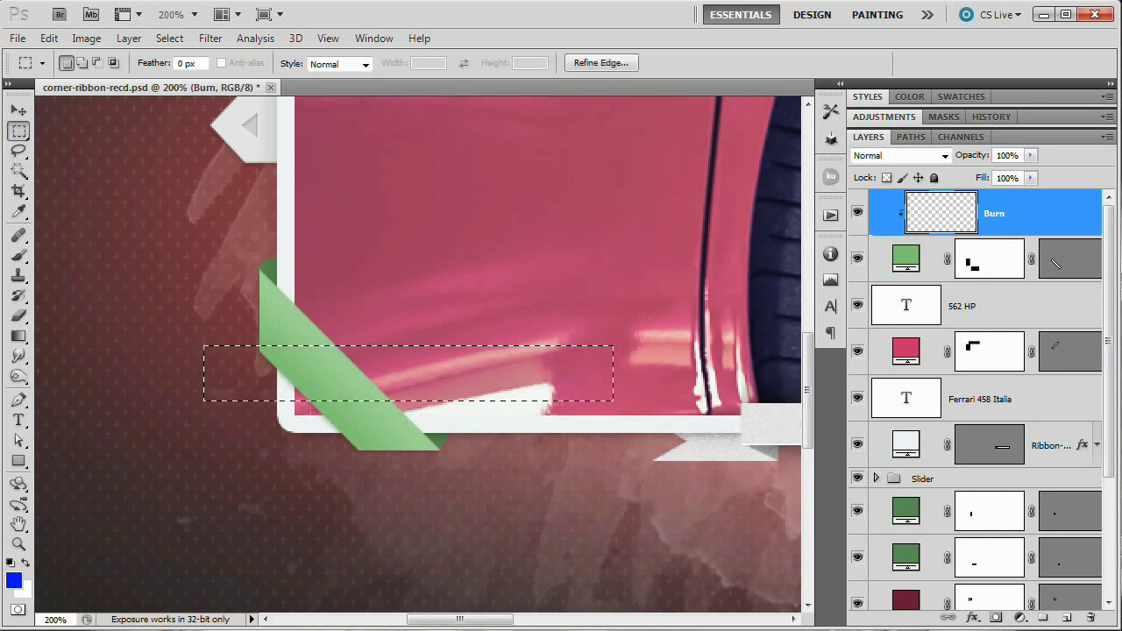
pyautogui.hotkey('alt', 'BackSpace')
pyautogui.hotkey('ctrl', 'd')
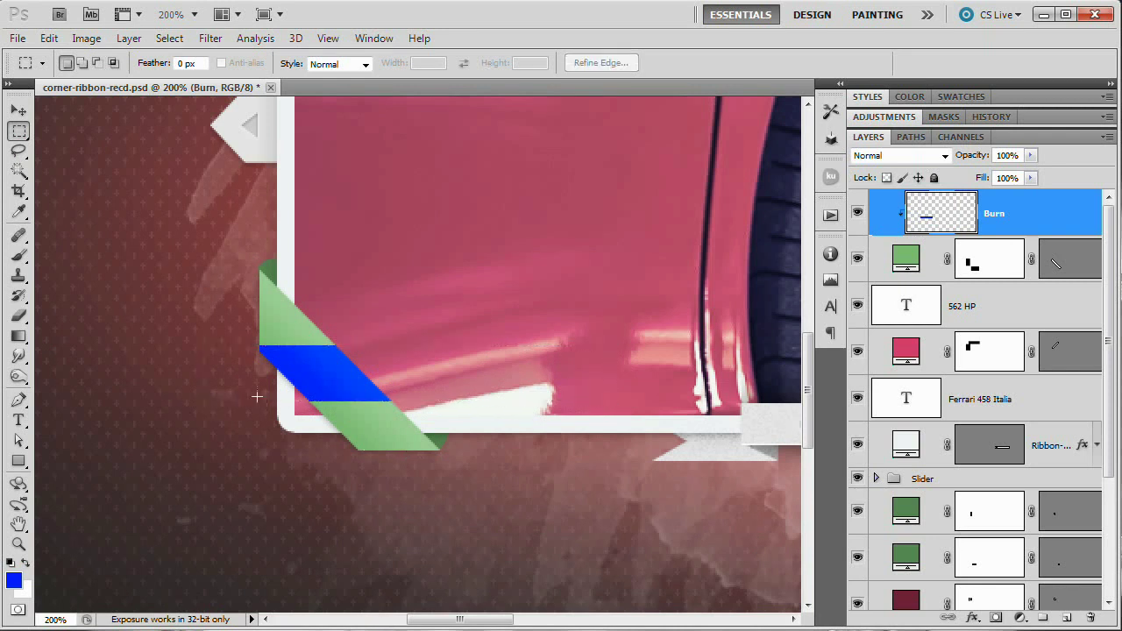
pyautogui.keyDown('ctrl'); pyautogui.click(1065, 272); pyautogui.keyUp('ctrl')
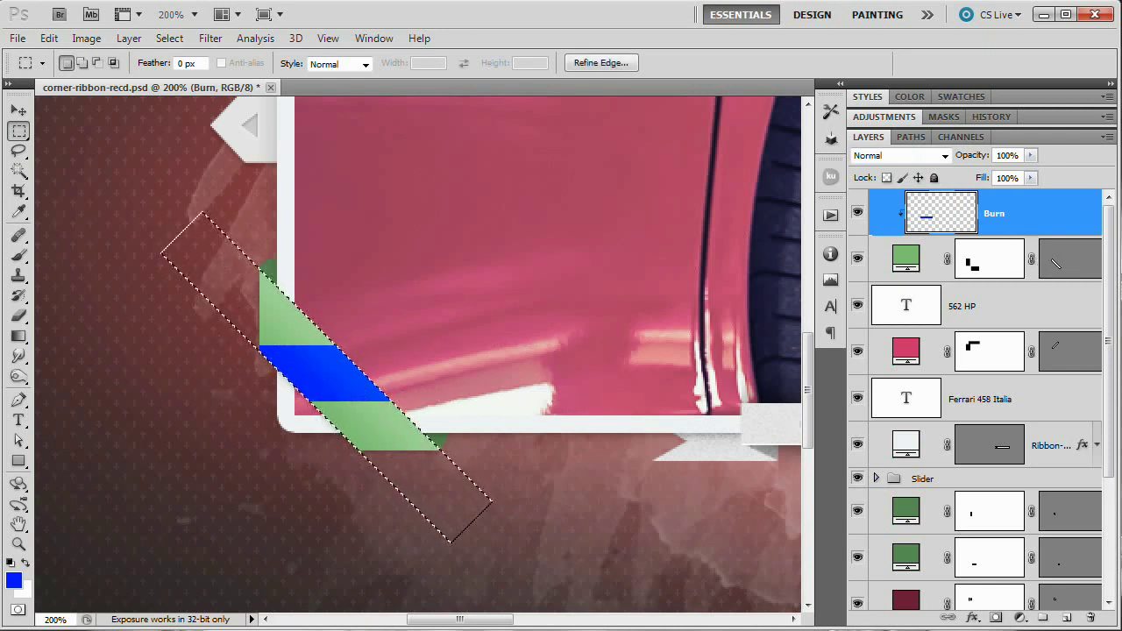
pyautogui.hotkey('ctrl', 'd')
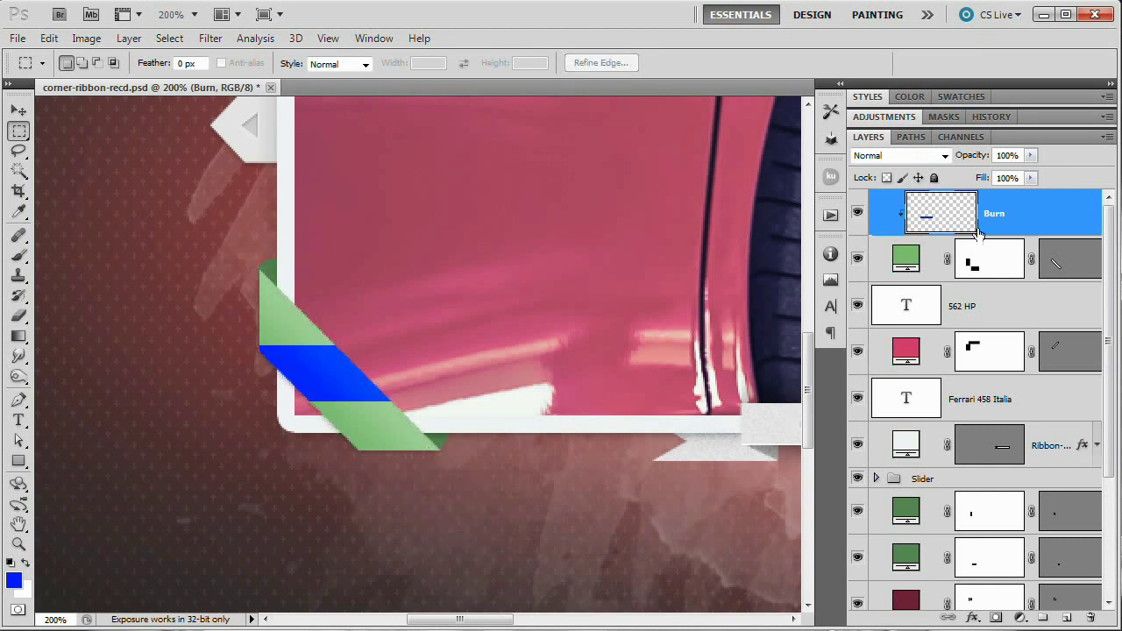
pyautogui.hotkey('ctrl', 'alt', 'z')
pyautogui.hotkey('ctrl', 'alt', 'z')
pyautogui.hotkey('ctrl', 'alt', 'z')
pyautogui.hotkey('ctrl', 'alt', 'z')
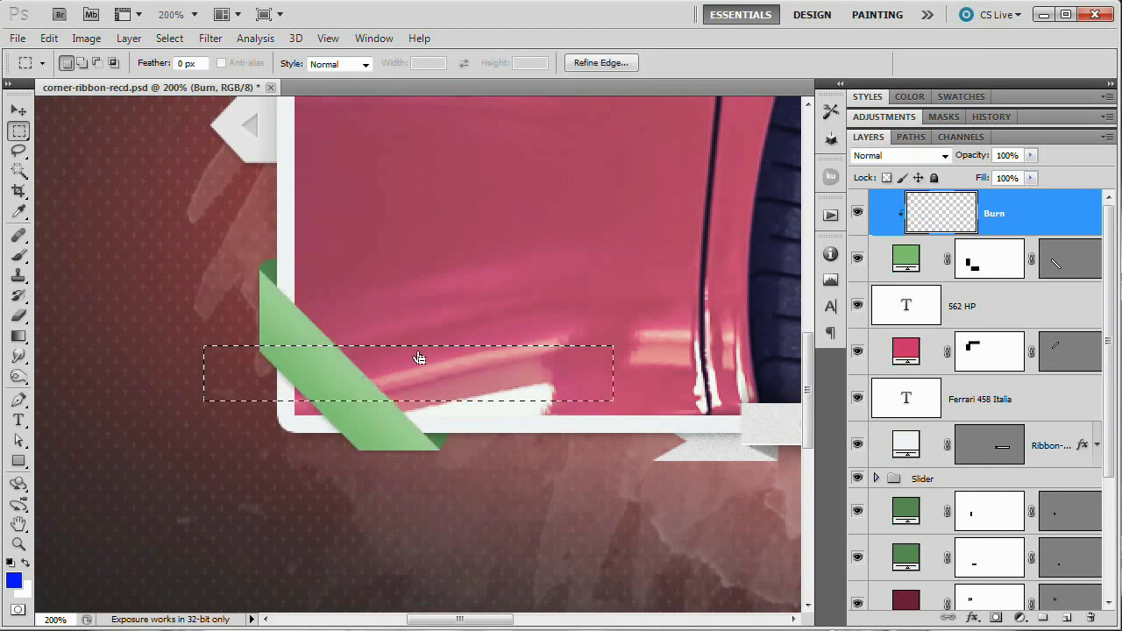
pyautogui.hotkey('ctrl', 'alt', 'z')
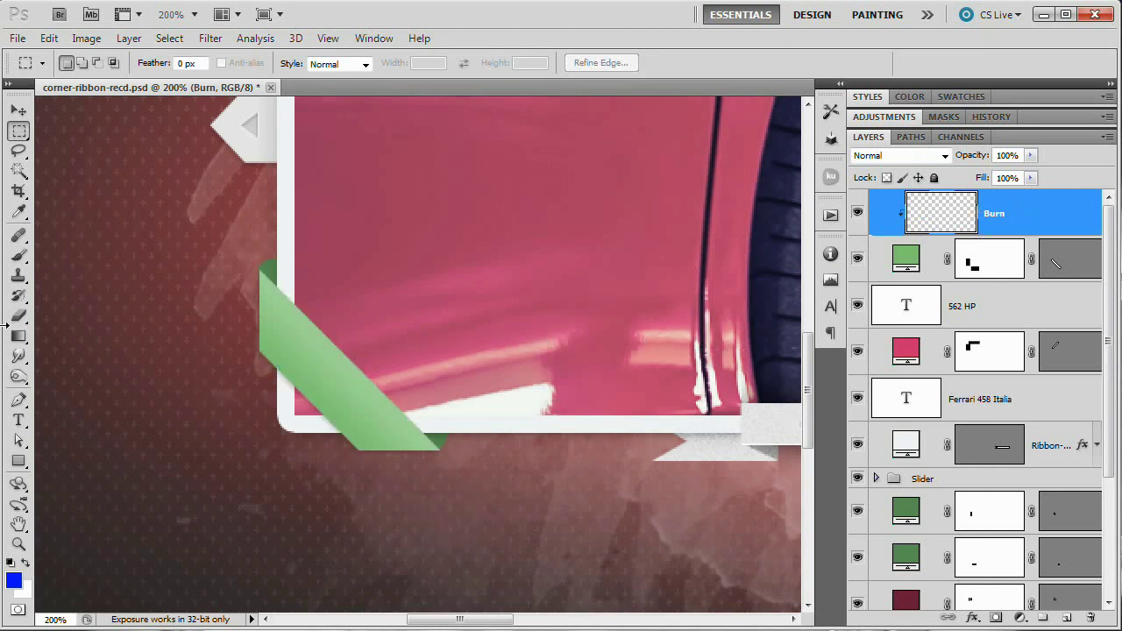
pyautogui.click(19, 255)
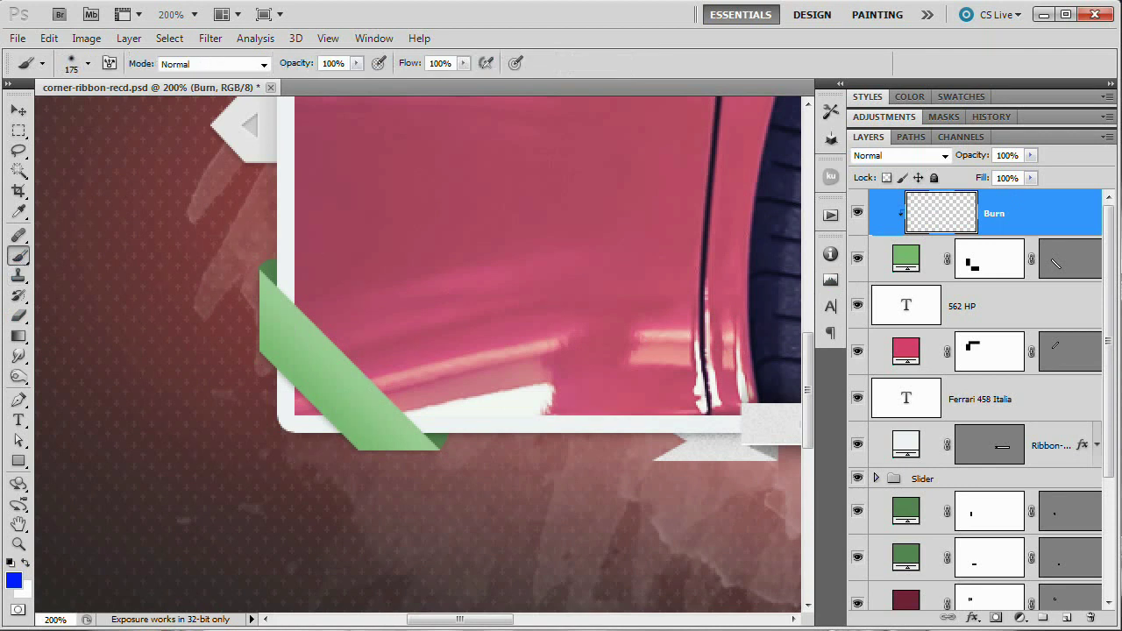
pyautogui.press('d')
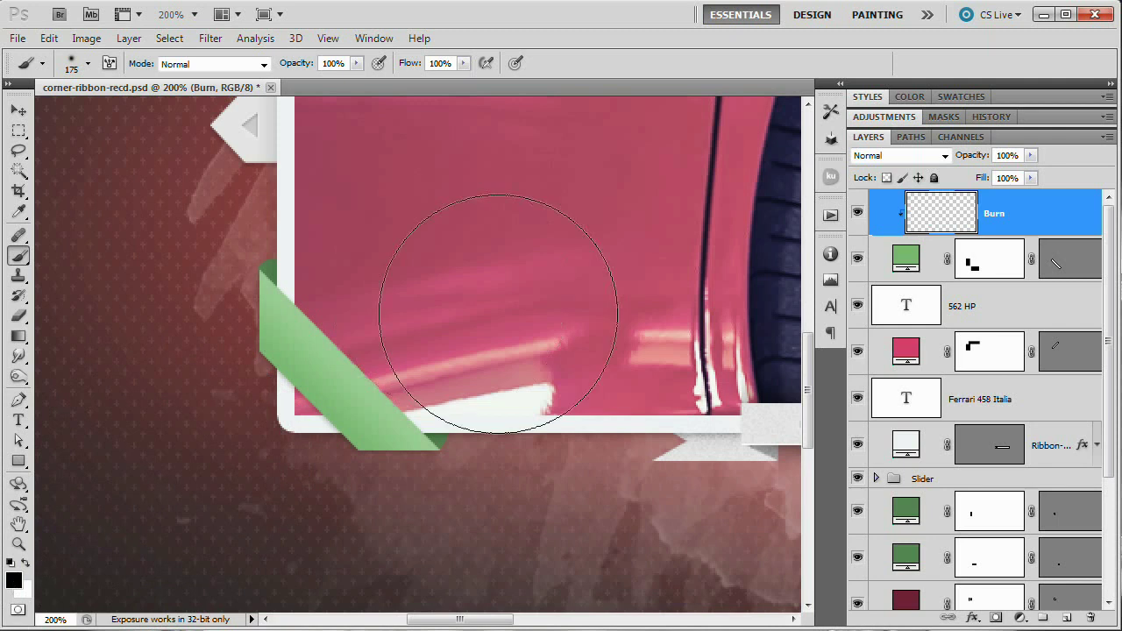
pyautogui.hotkey('ctrl', '-')
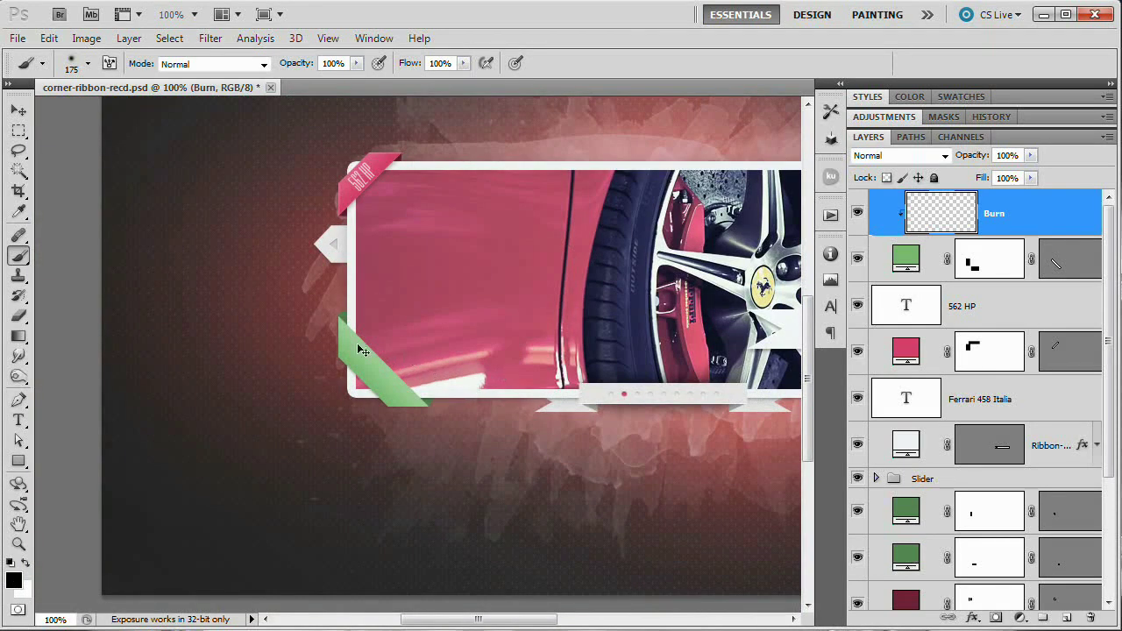
# Set the brush to a soft 175 px tip.
pyautogui.rightClick(418, 282)
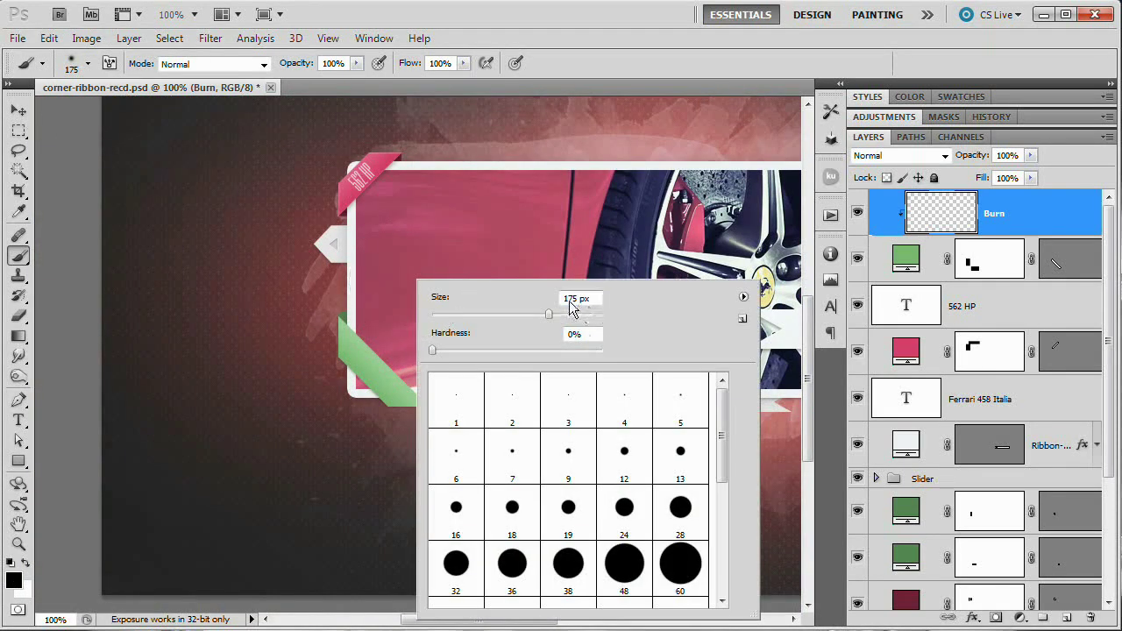
pyautogui.click(572, 300)
pyautogui.click(592, 297)
pyautogui.click(591, 333)
pyautogui.moveTo(722, 434)
pyautogui.mouseDown()
pyautogui.moveTo(723, 526)
pyautogui.moveTo(727, 363)
pyautogui.mouseUp()
pyautogui.press('Return')
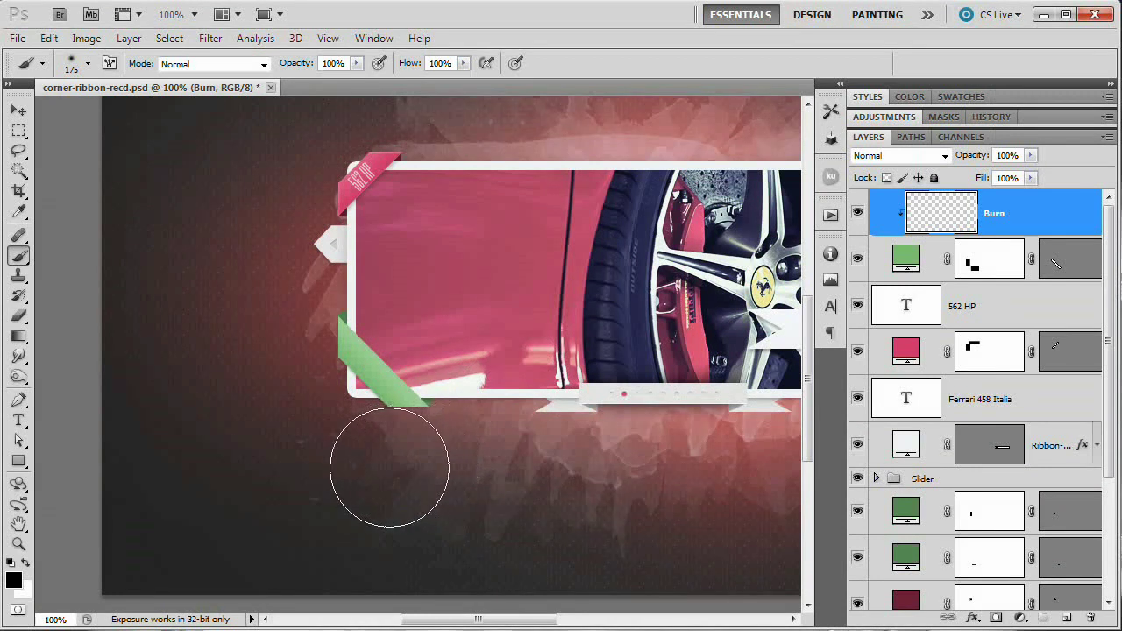
# Paint soft black over the ribbon's lower part, left side and lower-left area on Burn.
pyautogui.moveTo(419, 462)
pyautogui.mouseDown()
pyautogui.moveTo(382, 470)
pyautogui.moveTo(441, 476)
pyautogui.moveTo(469, 463)
pyautogui.moveTo(388, 494)
pyautogui.moveTo(448, 476)
pyautogui.moveTo(474, 447)
pyautogui.moveTo(492, 485)
pyautogui.moveTo(435, 497)
pyautogui.moveTo(394, 490)
pyautogui.moveTo(374, 471)
pyautogui.moveTo(330, 550)
pyautogui.moveTo(433, 528)
pyautogui.moveTo(464, 491)
pyautogui.moveTo(447, 486)
pyautogui.moveTo(468, 441)
pyautogui.mouseUp()
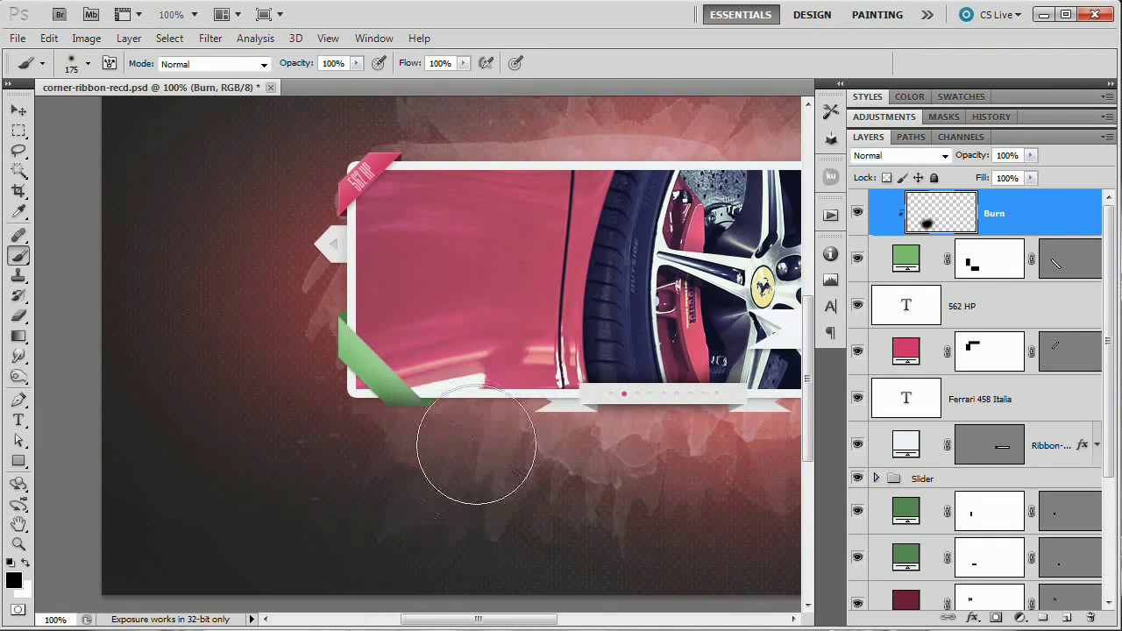
pyautogui.moveTo(226, 354)
pyautogui.mouseDown()
pyautogui.moveTo(270, 340)
pyautogui.moveTo(260, 316)
pyautogui.moveTo(271, 296)
pyautogui.moveTo(257, 351)
pyautogui.moveTo(269, 299)
pyautogui.moveTo(225, 361)
pyautogui.moveTo(251, 343)
pyautogui.mouseUp()
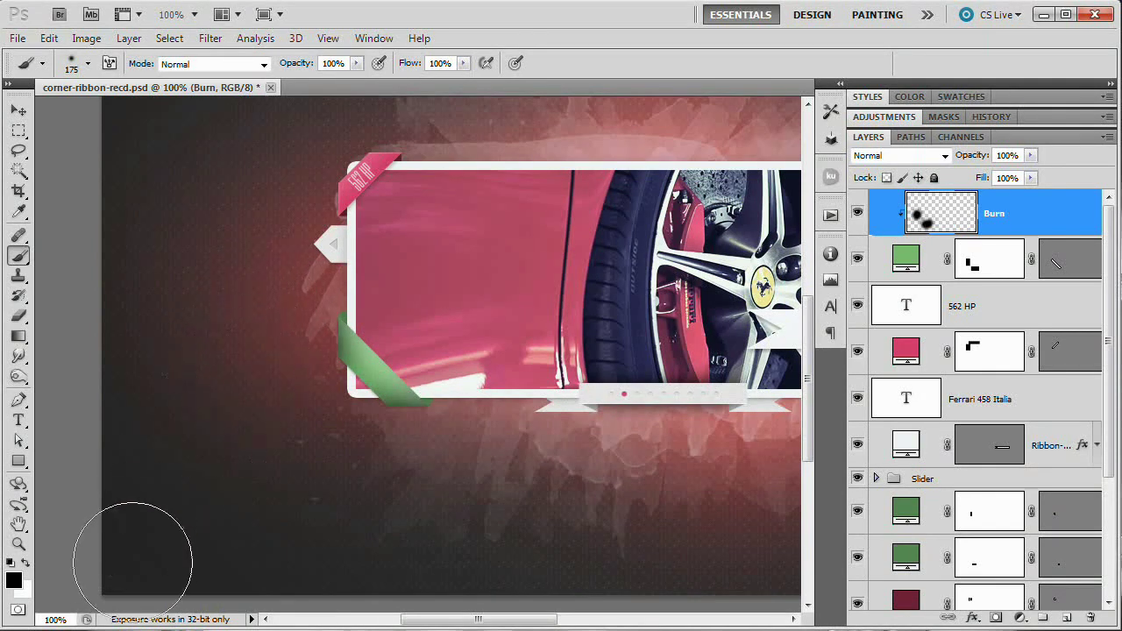
pyautogui.moveTo(241, 400); pyautogui.dragTo(315, 351)
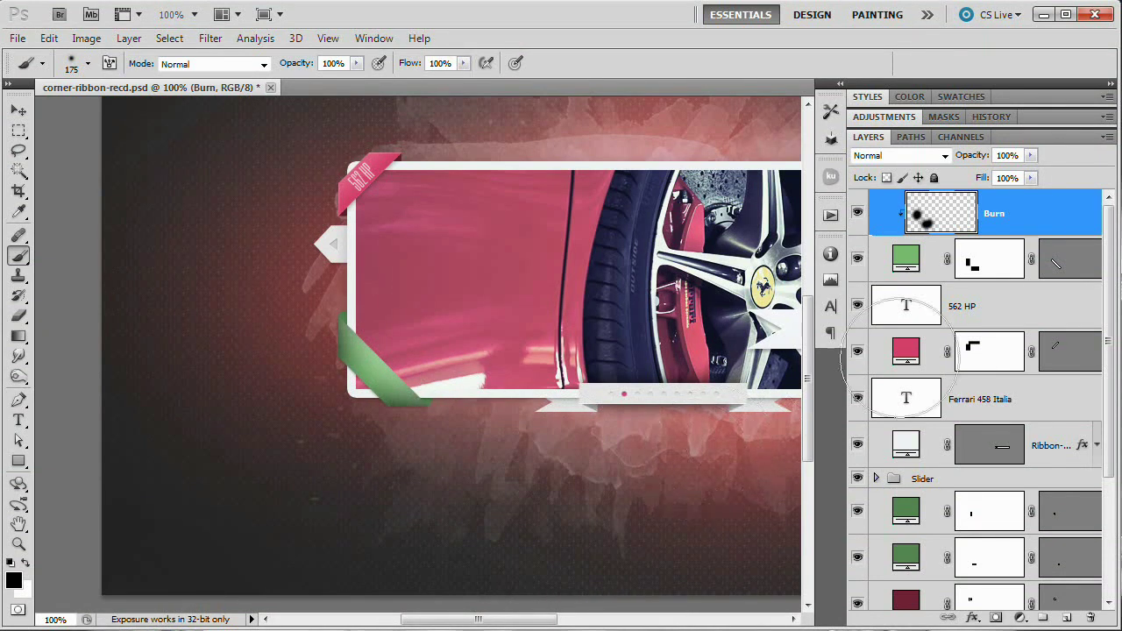
pyautogui.click(986, 317)
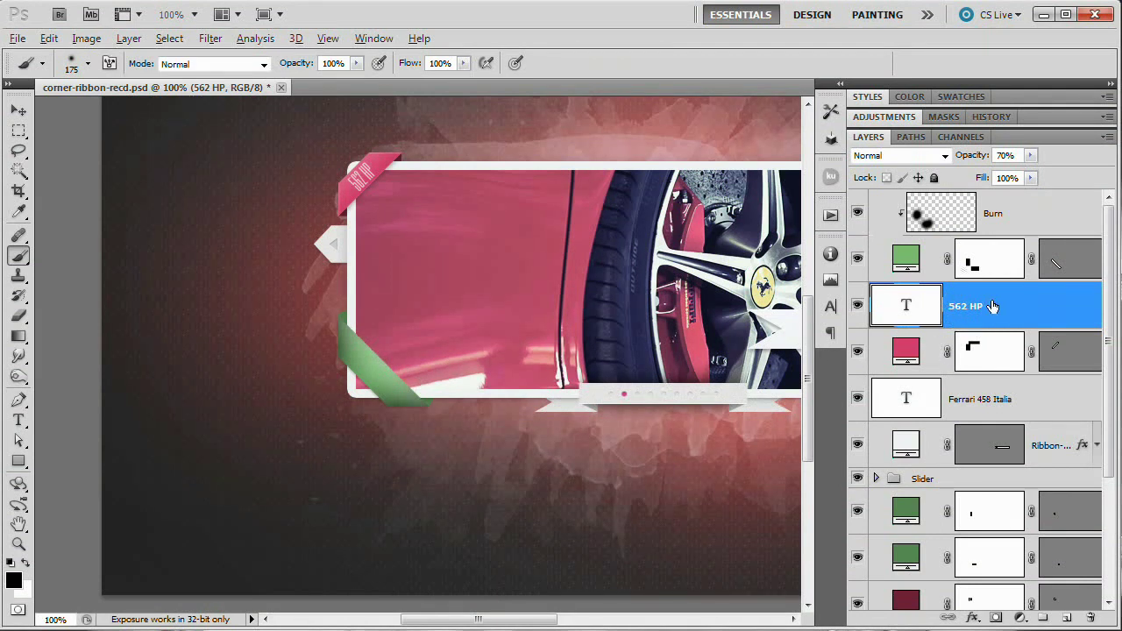
# Duplicate the 562 HP text layer above Burn and rotate the copy onto the green ribbon.
pyautogui.moveTo(999, 312)
pyautogui.mouseDown()
pyautogui.moveTo(1004, 193)
pyautogui.moveTo(1004, 205)
pyautogui.mouseUp()
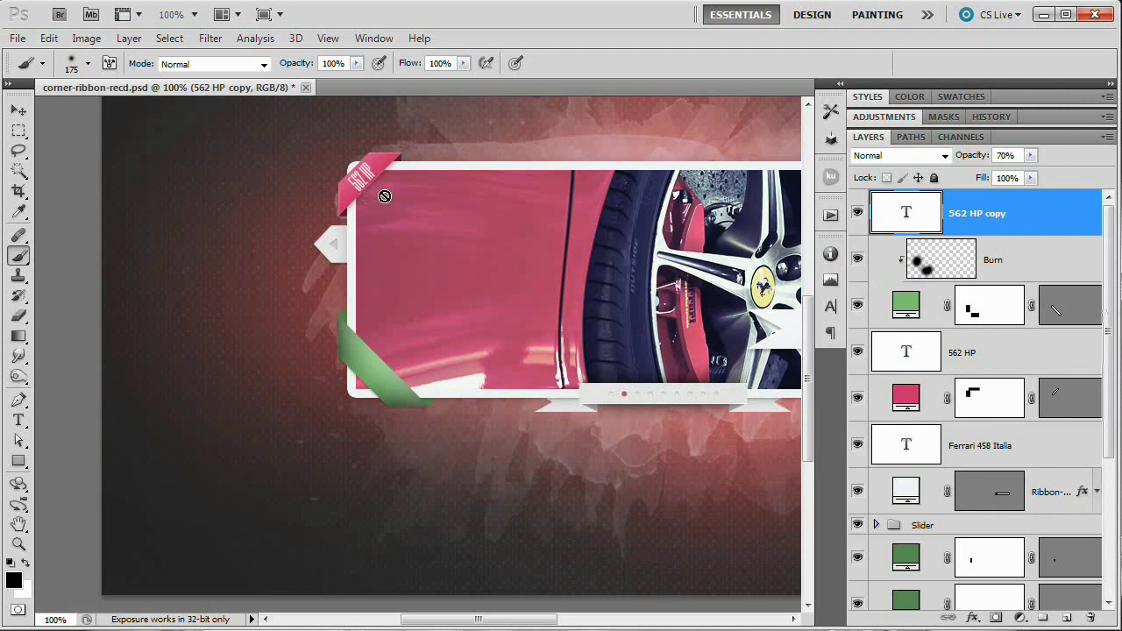
pyautogui.hotkey('ctrl', 't')
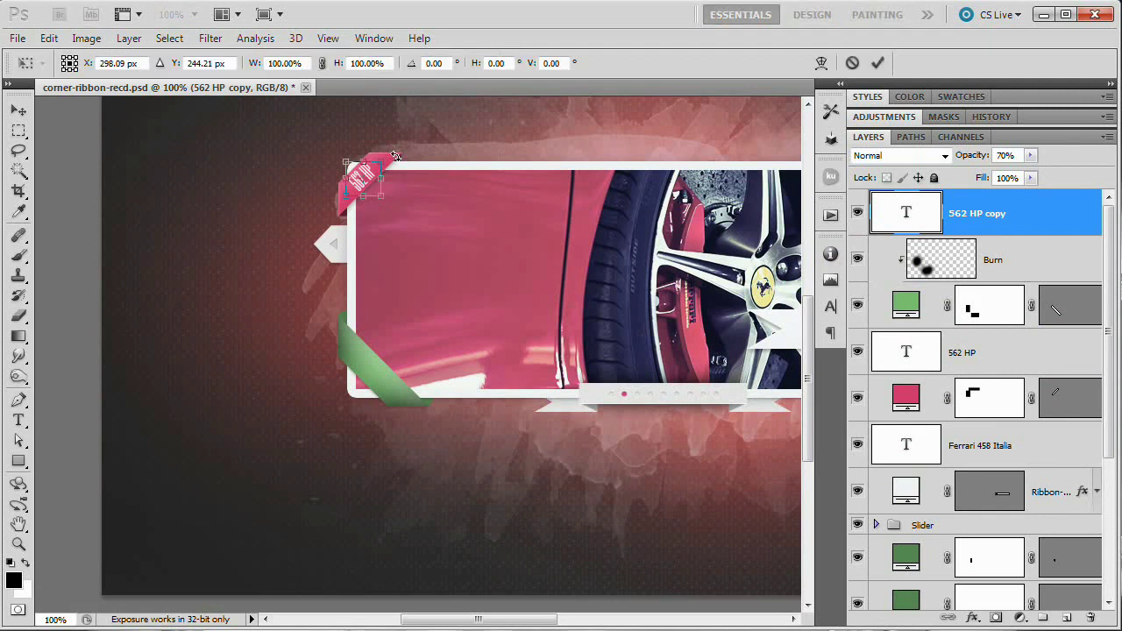
pyautogui.moveTo(396, 156); pyautogui.dragTo(375, 370)
pyautogui.press('Return')
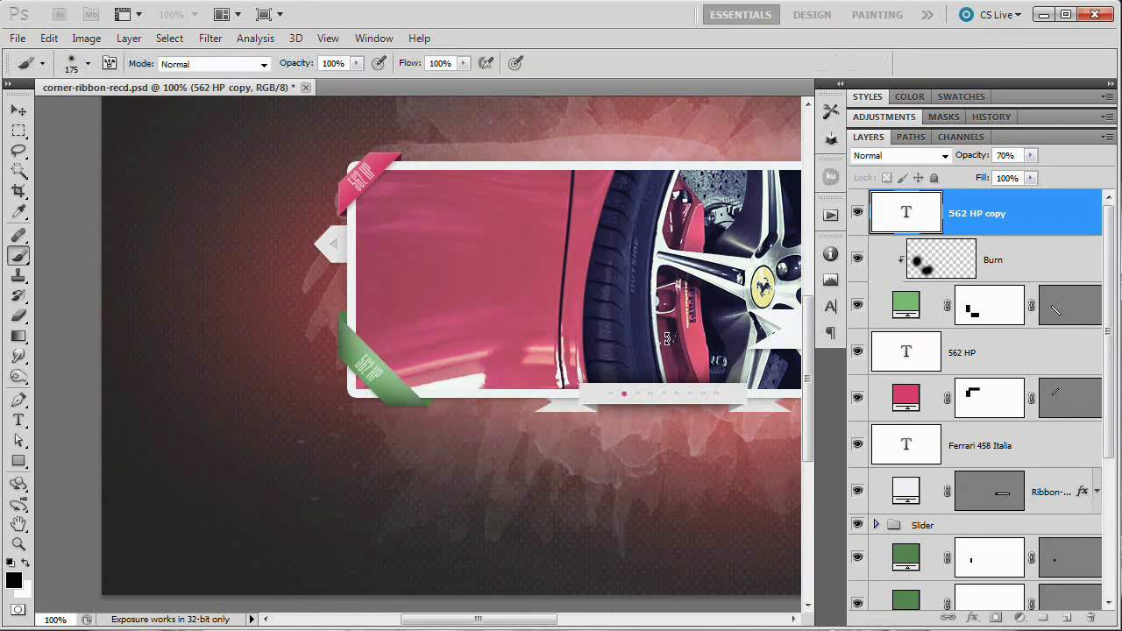
# Replace the copied ribbon text with '$250K'.
pyautogui.press('t')
pyautogui.press('Return')
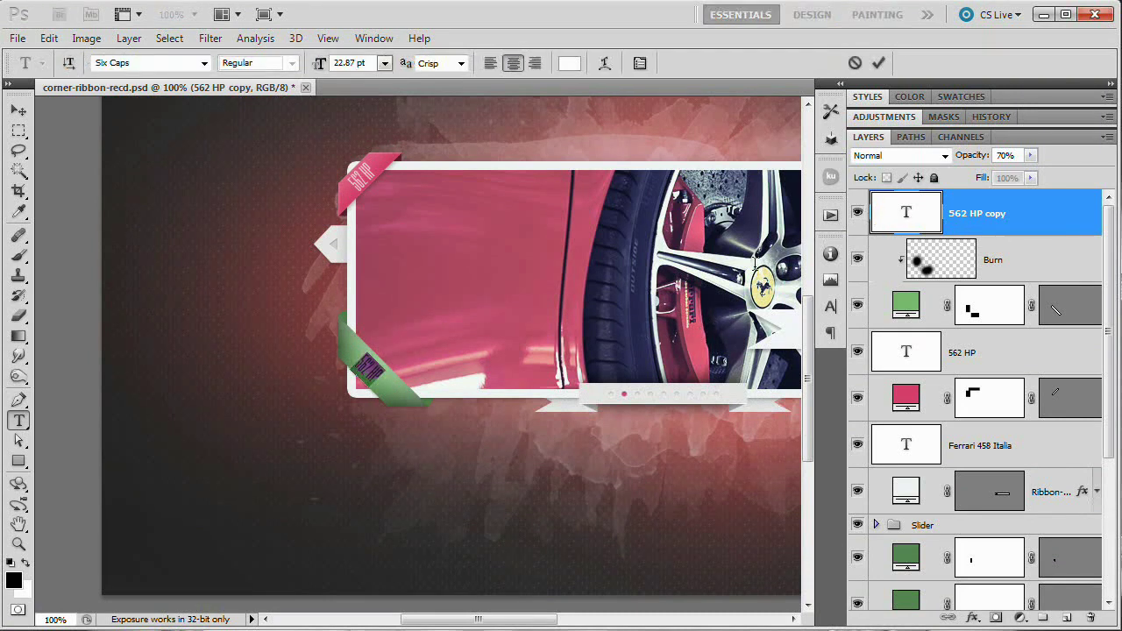
pyautogui.press('BackSpace')
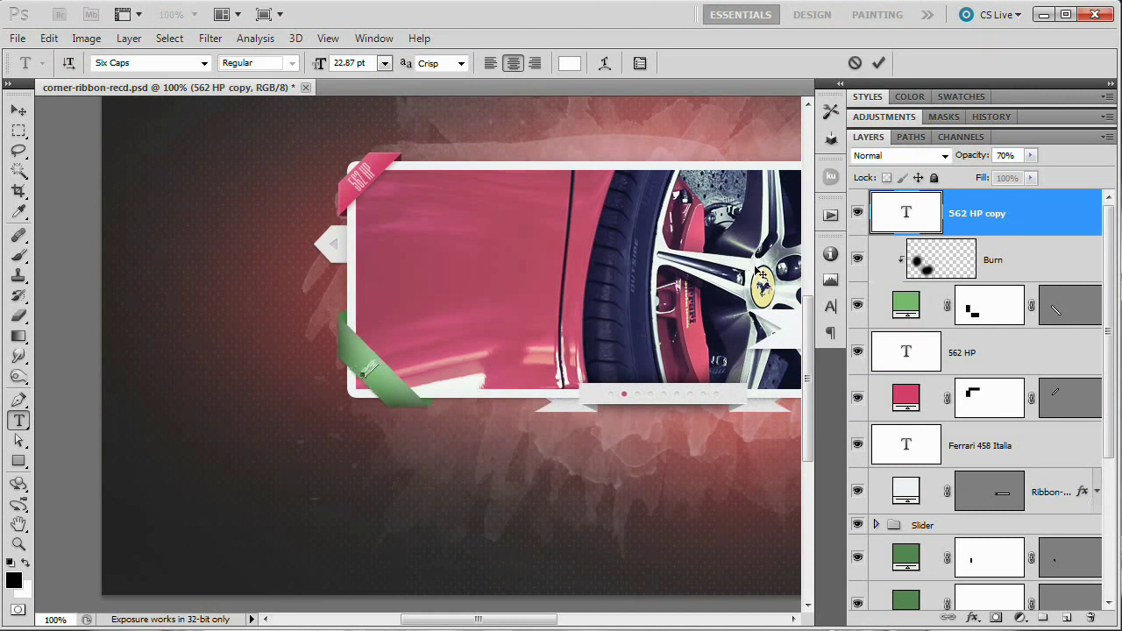
pyautogui.write('$250K')
pyautogui.hotkey('ctrl', 'Return')
# Zoom in and nudge the $250K text right, down and slightly left, then return to 100%.
pyautogui.press('b')
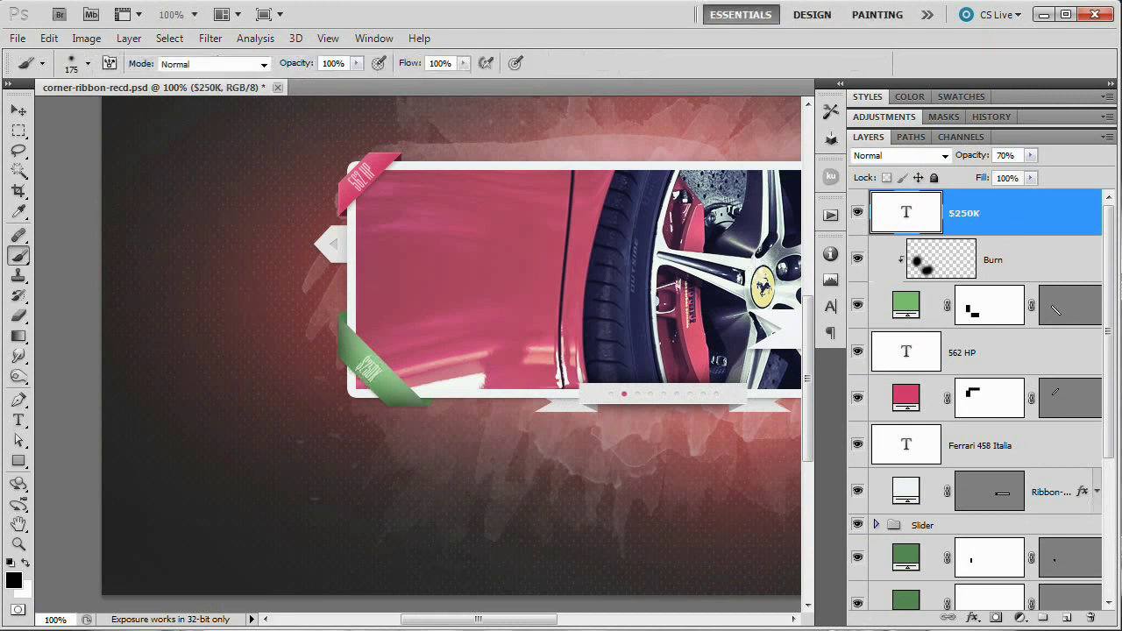
pyautogui.press('z')
pyautogui.click(413, 376)
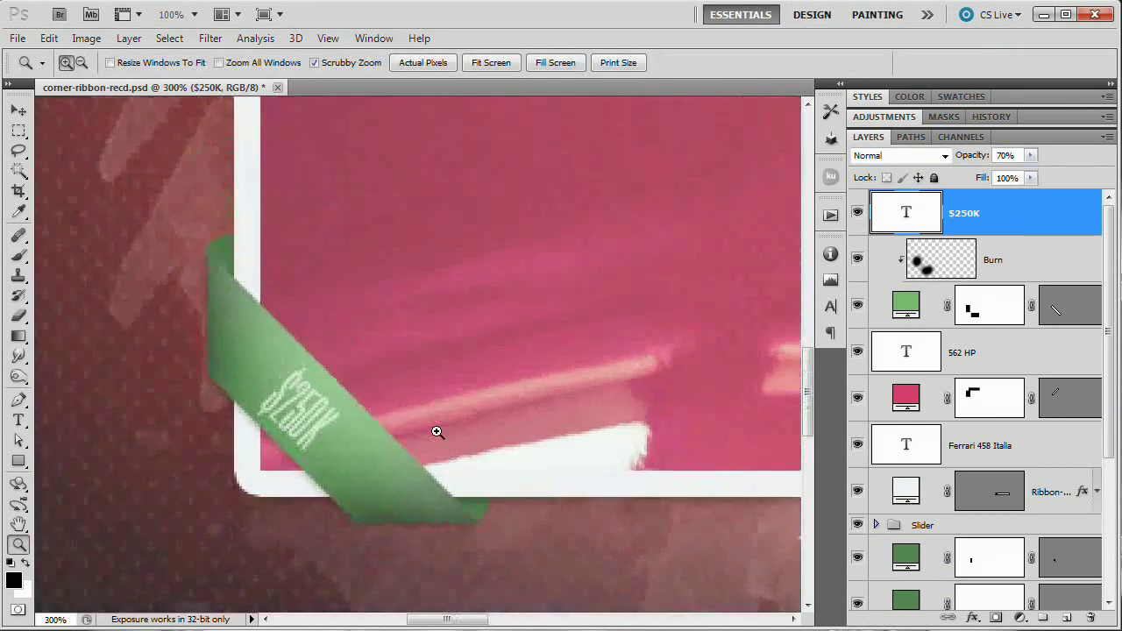
pyautogui.press('v')
pyautogui.press('Right')
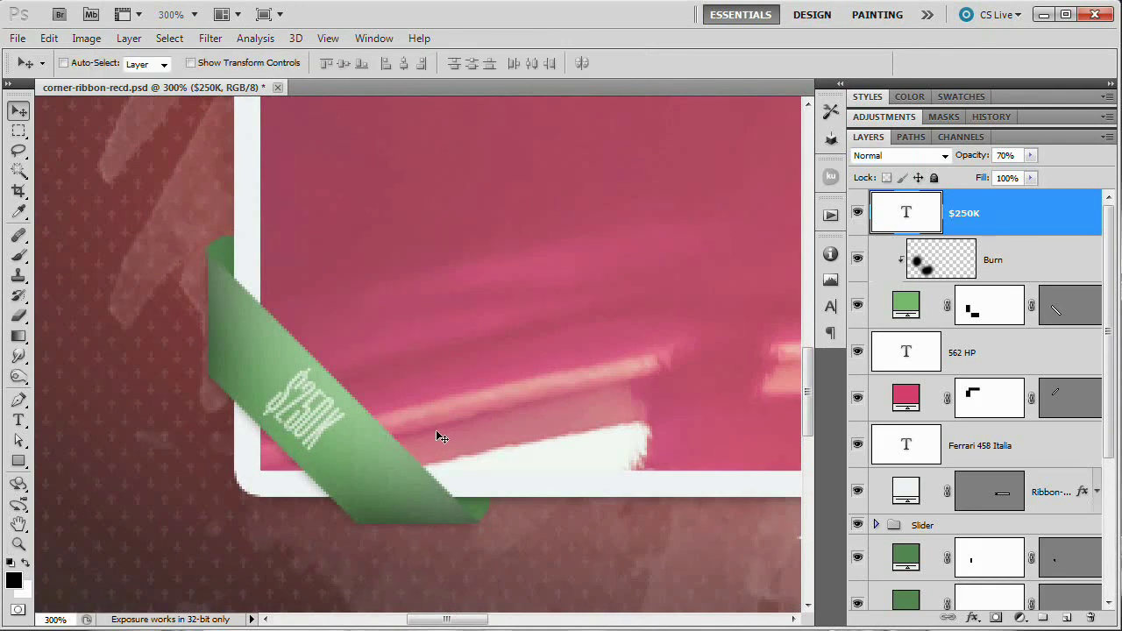
pyautogui.press('Down')
pyautogui.press('Left')
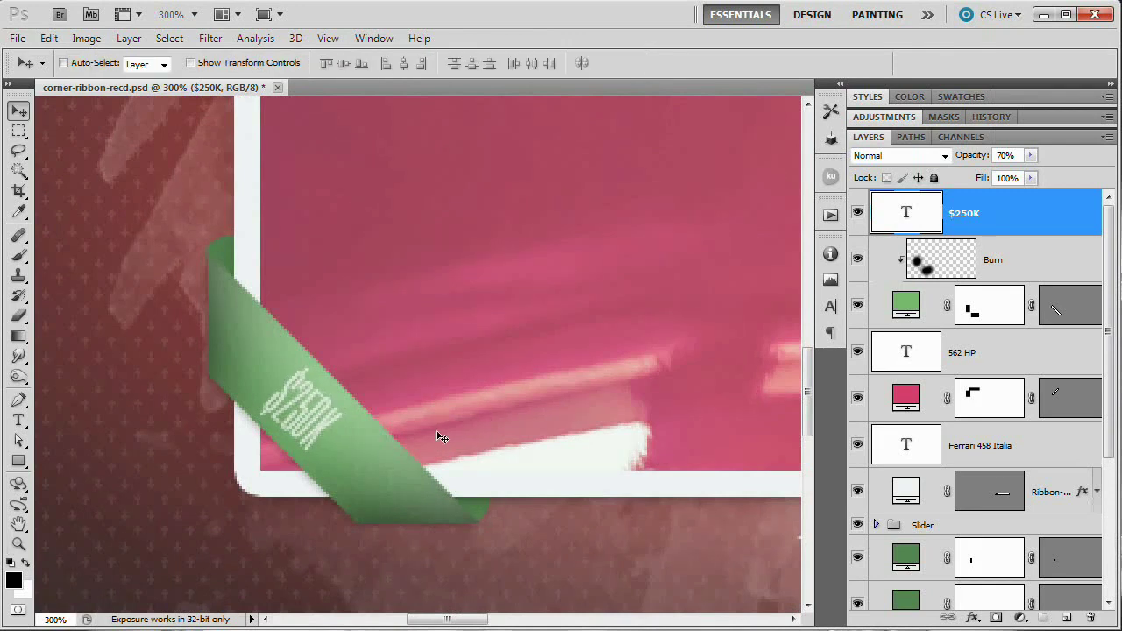
pyautogui.hotkey('ctrl', '1')
pyautogui.moveTo(611, 357); pyautogui.dragTo(381, 412)
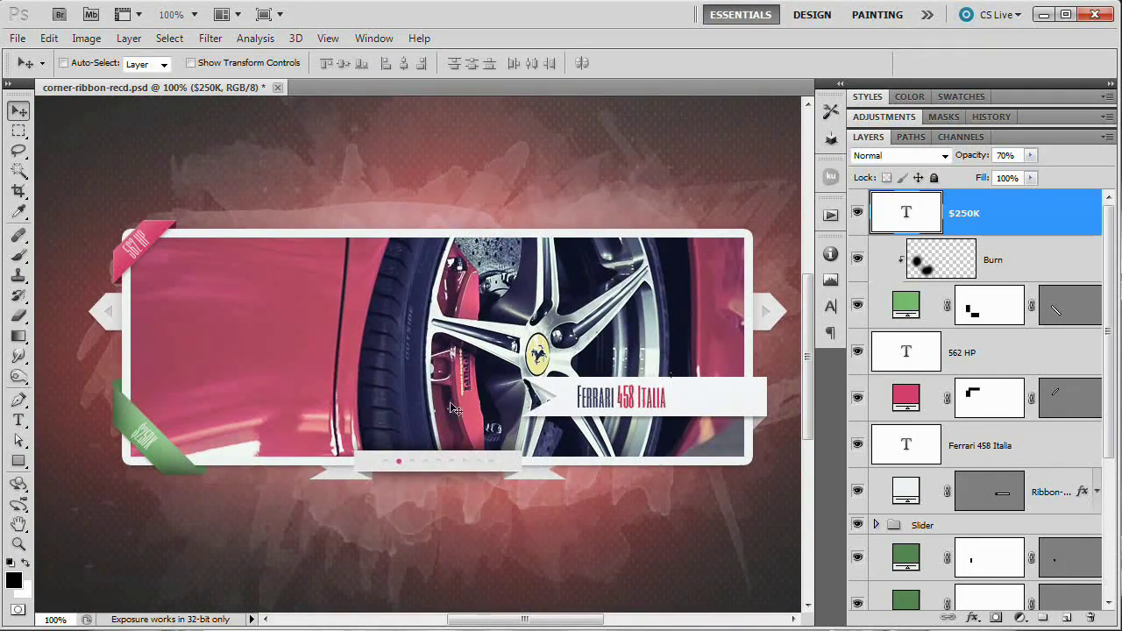